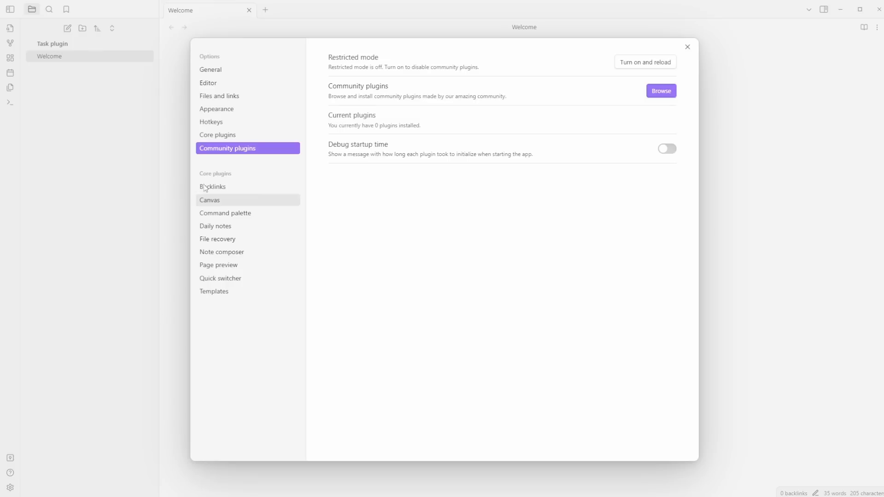
Step: Switch the app's base color scheme to Dark and set the accent color to orange
click(234, 71)
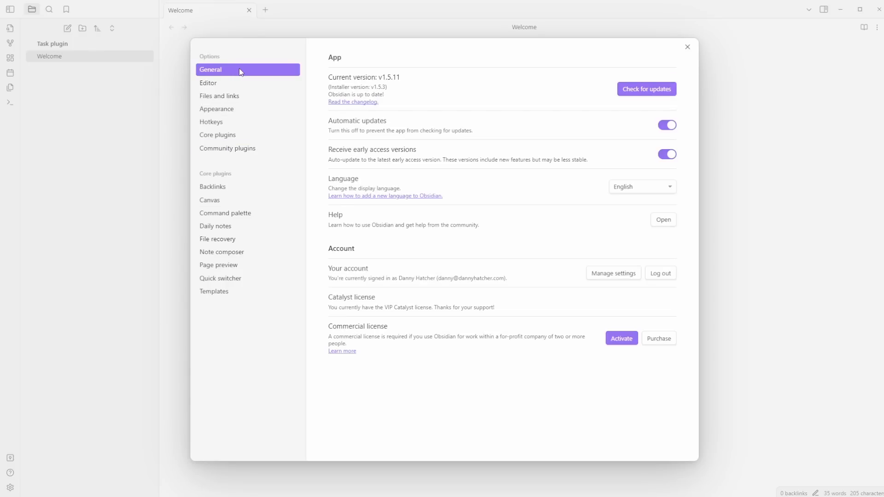
click(226, 109)
click(646, 63)
click(633, 74)
click(664, 91)
click(723, 205)
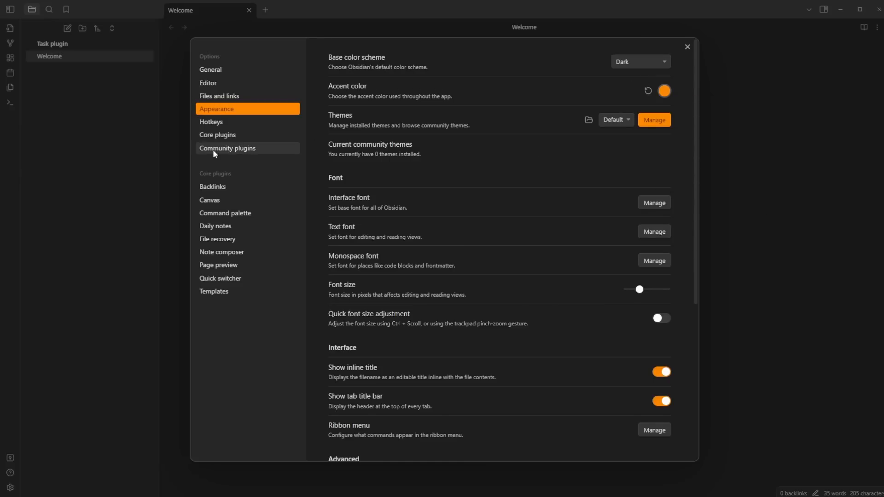
Step: Search the community plugins for "tasks", then install and enable the Tasks plugin
click(215, 154)
click(661, 92)
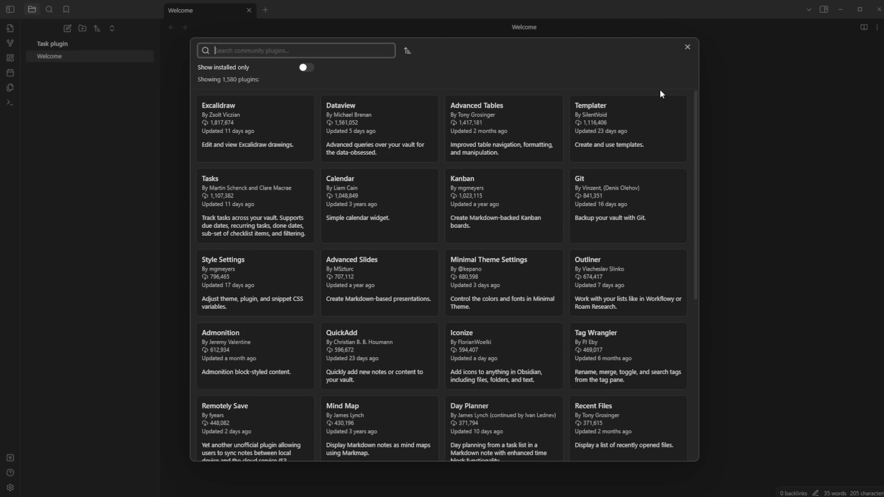
text(tasks)
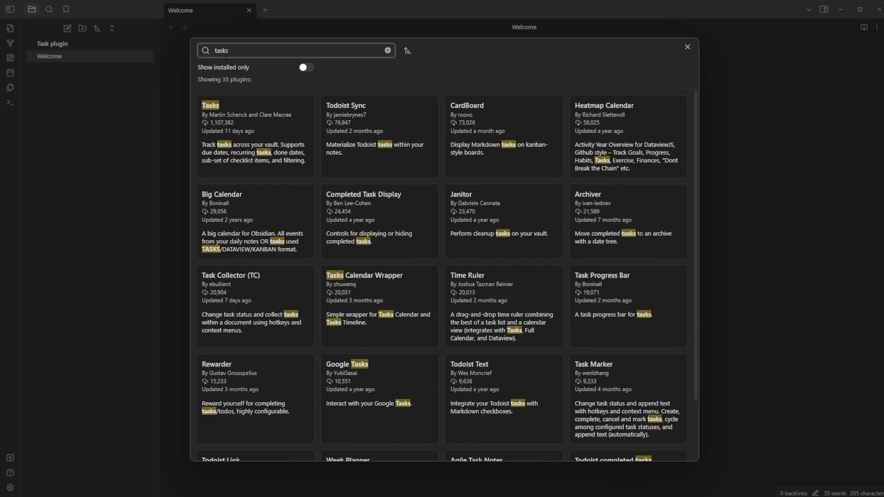
click(246, 128)
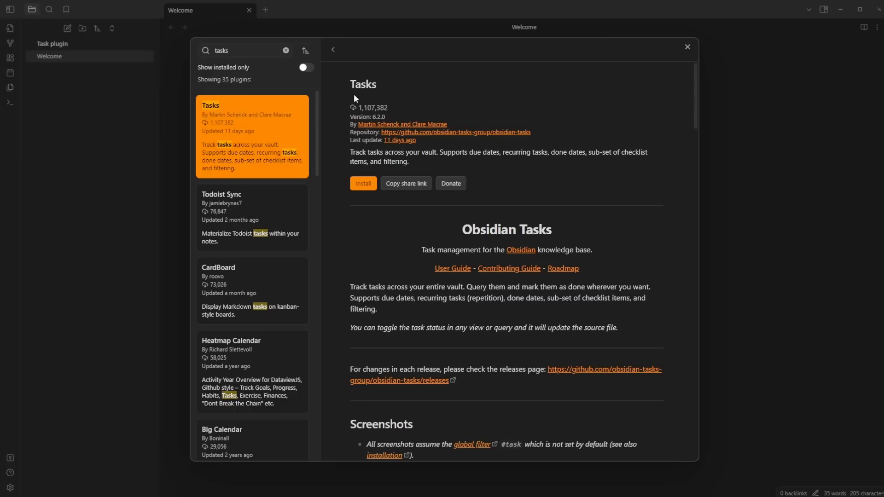
click(363, 185)
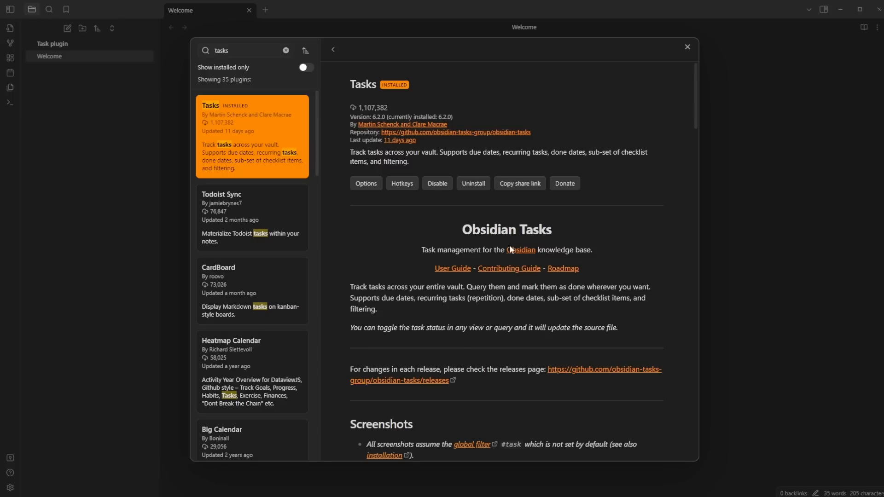
Step: Read through the Tasks plugin's description page, including its screenshots, query example and documentation sections
scroll(509, 313, down, 7)
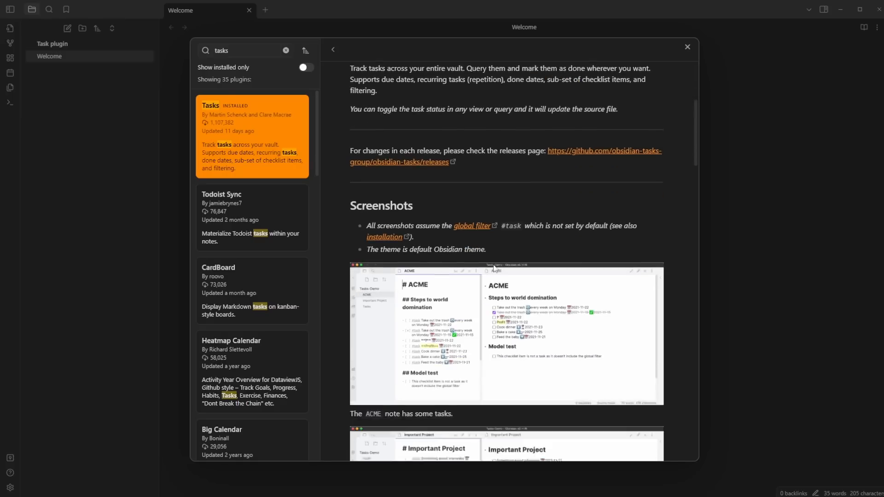
scroll(487, 148, down, 15)
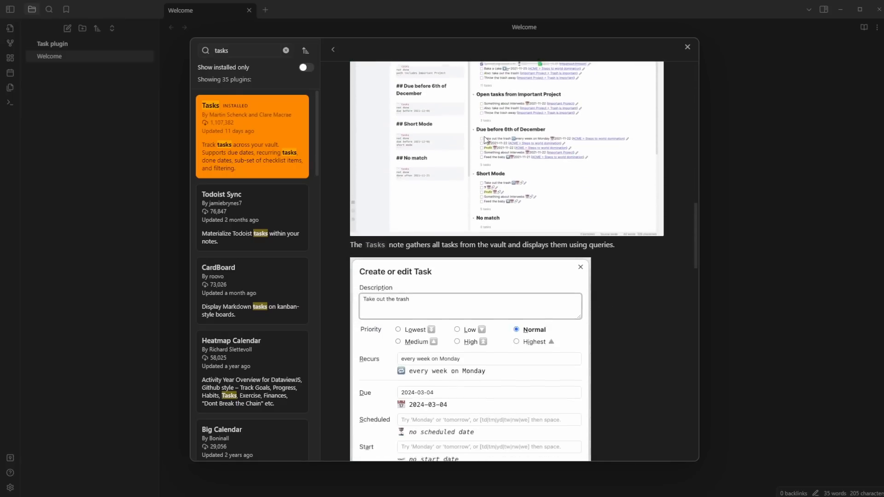
scroll(487, 149, down, 15)
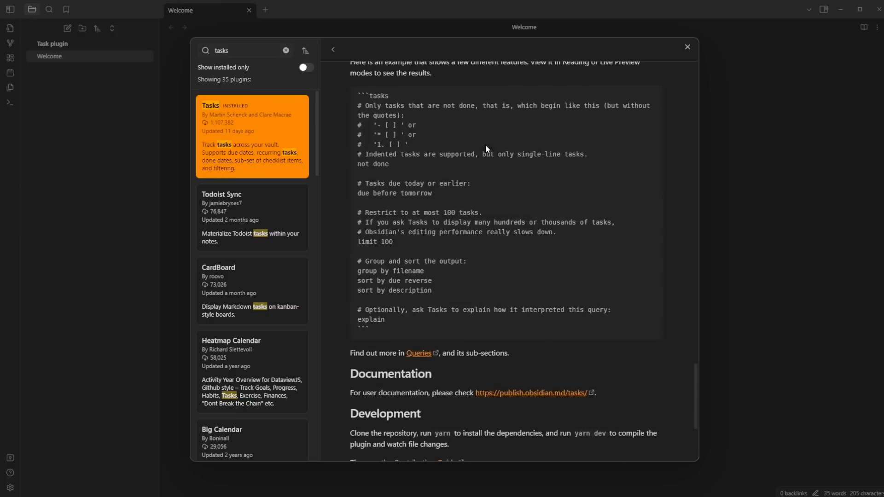
scroll(676, 377, up, 3)
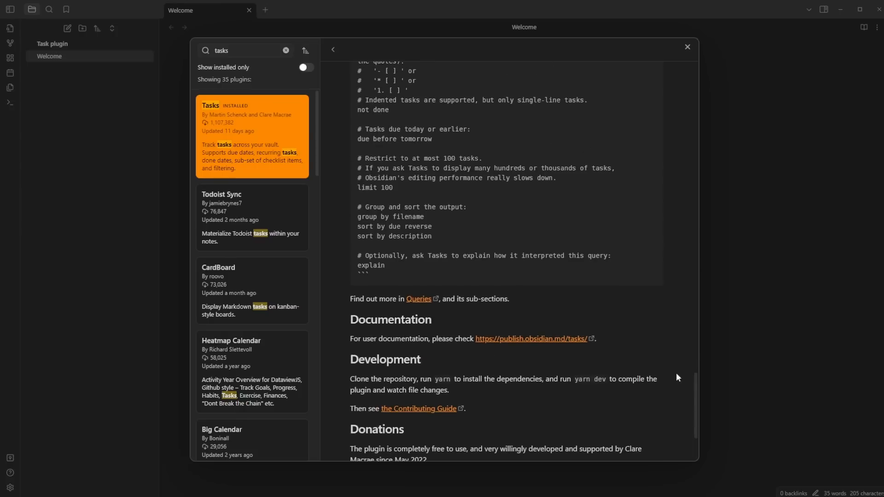
drag(694, 397, 688, 54)
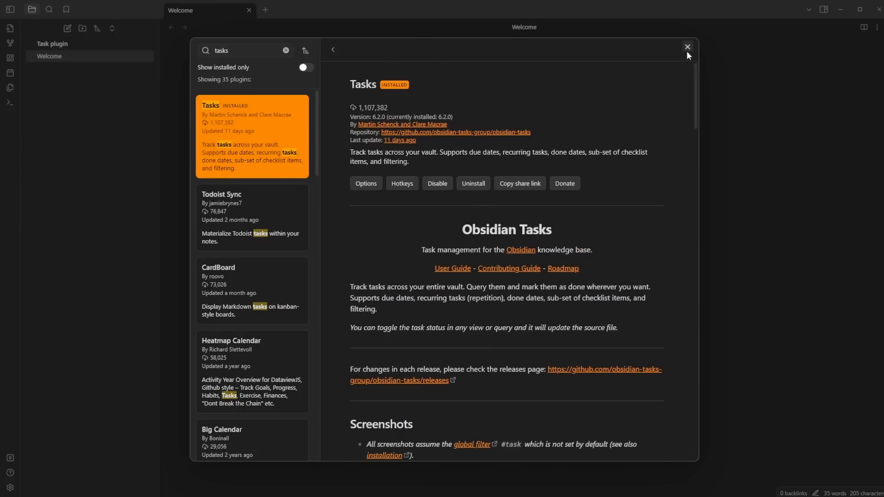
Step: Examine the available Task Format choices in the Tasks plugin's options, then close the settings
click(366, 183)
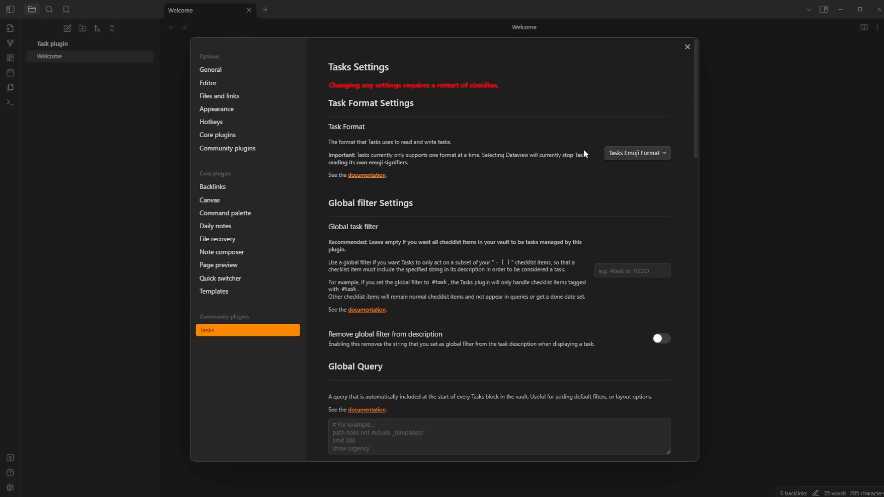
click(631, 158)
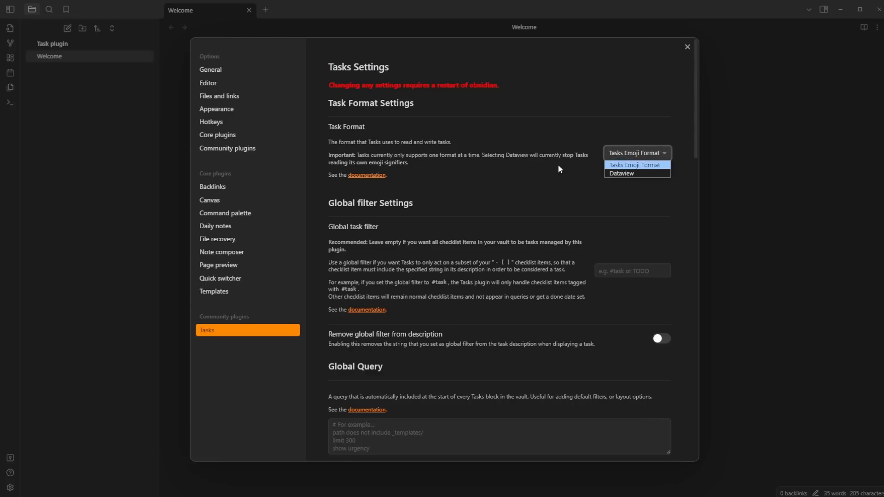
click(756, 128)
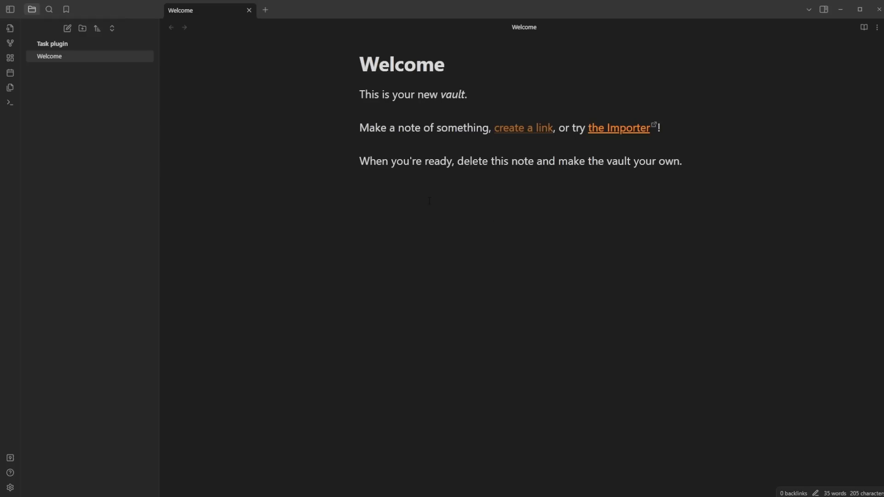
Step: Add a level-one heading reading "heading" below the existing text of the Welcome note
text(# heading)
key(Return)
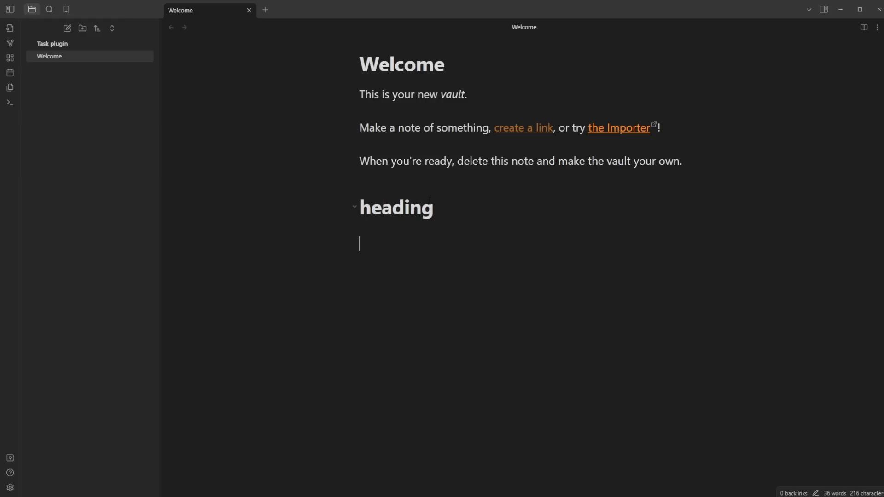
drag(375, 128, 414, 128)
click(442, 211)
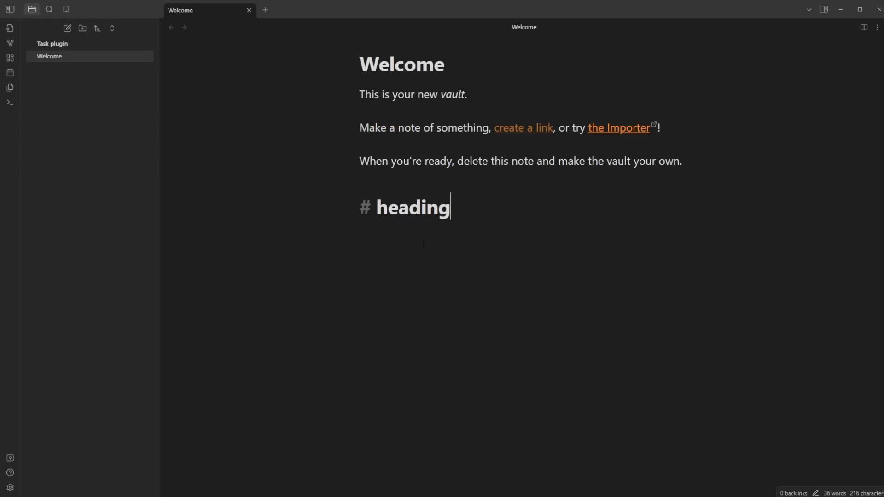
click(430, 274)
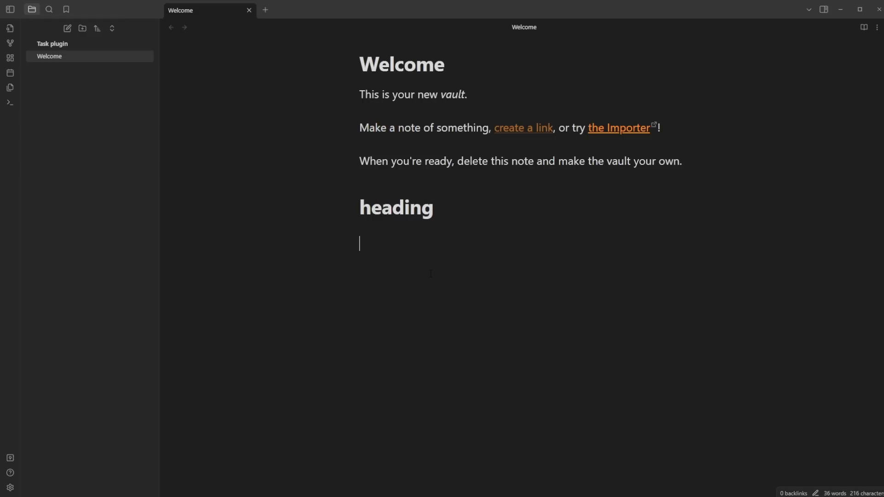
Step: Create a checkbox item named "task" under the heading and remove the extra empty checkbox below it
text(-[)
key(Right)
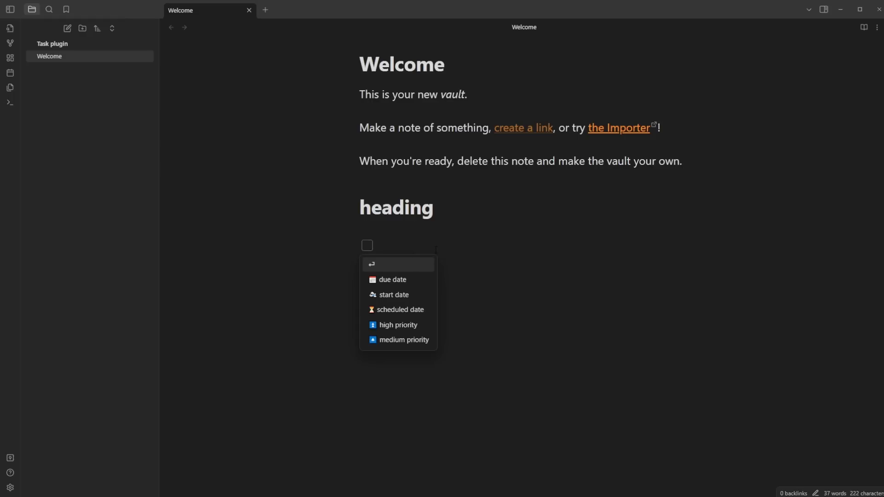
text(task)
click(373, 266)
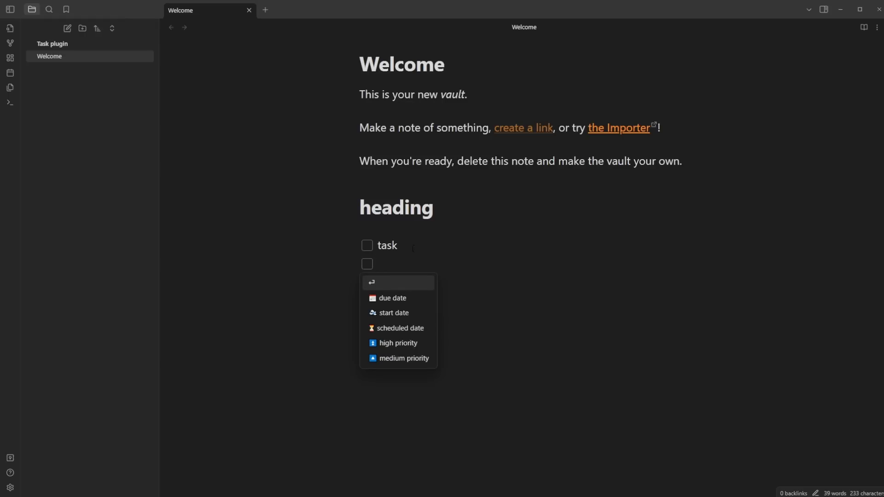
click(414, 247)
click(395, 309)
key(BackSpace)
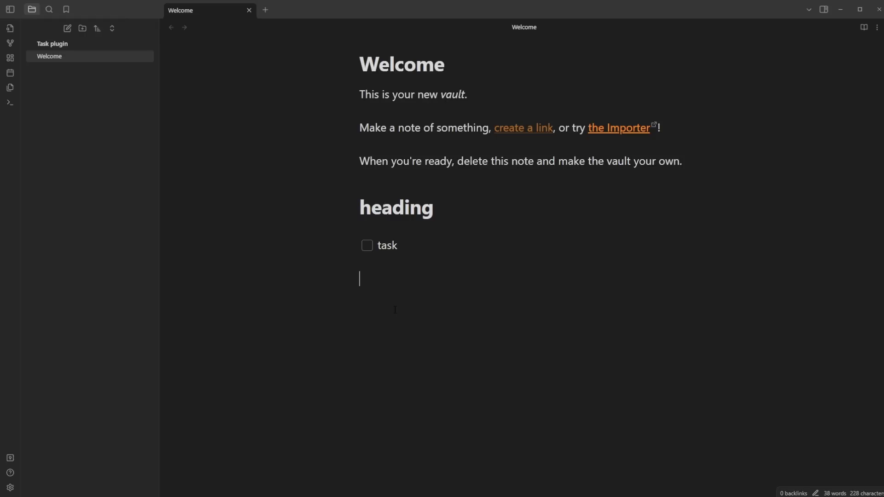
Step: Replace the hotkey of the "Toggle checkbox status" command with Ctrl + Enter and check it for conflicts
click(10, 488)
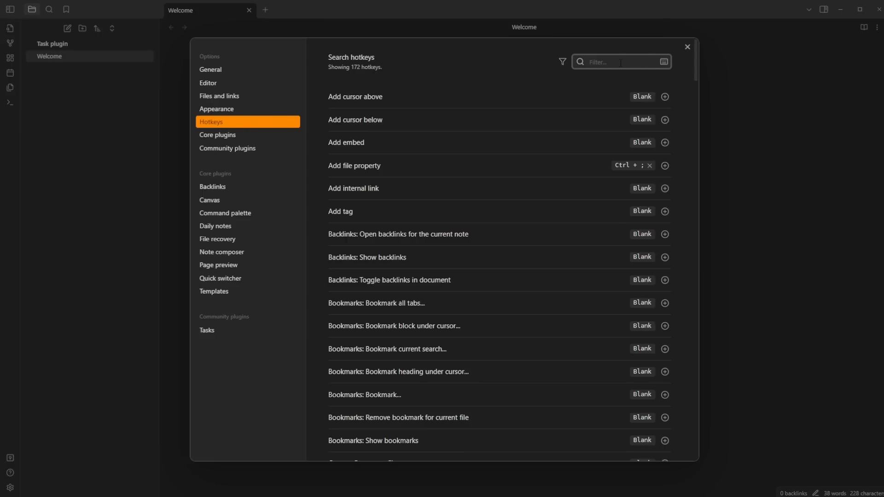
text(checkbox)
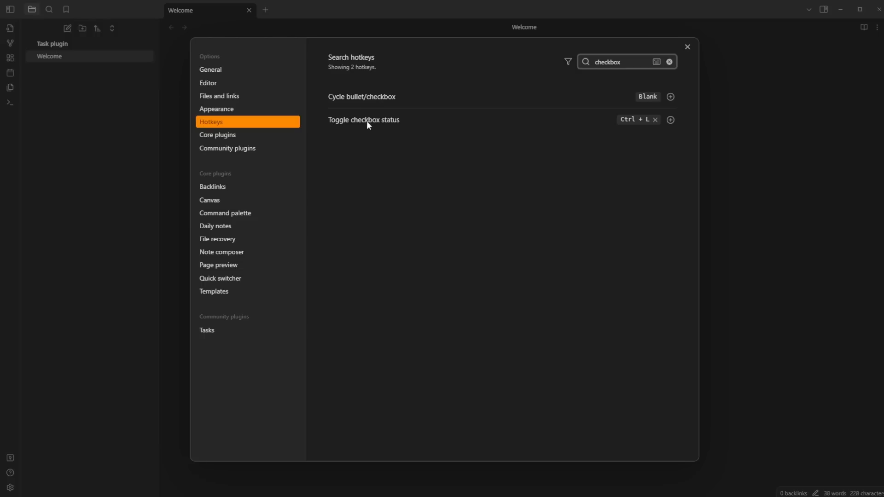
click(654, 120)
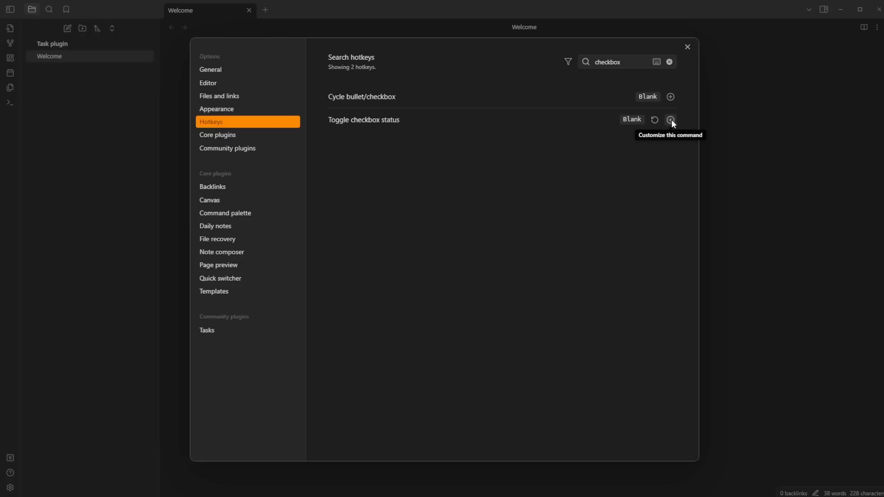
click(670, 119)
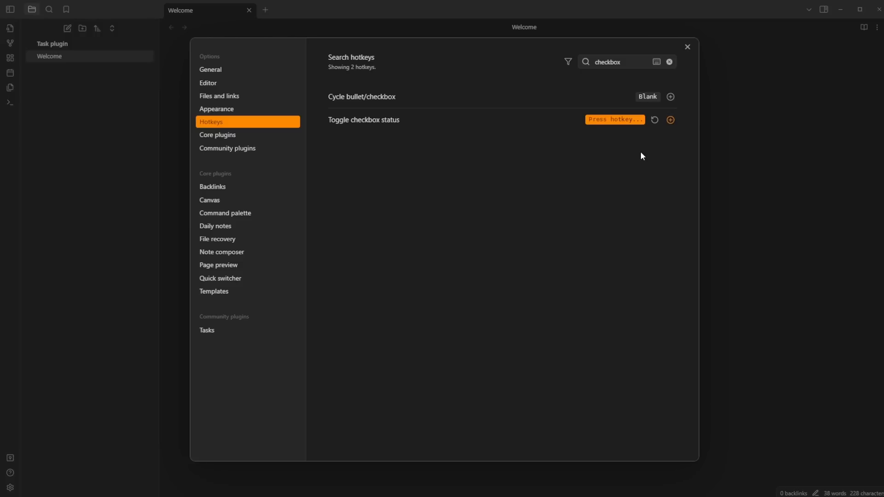
key(ctrl+Return)
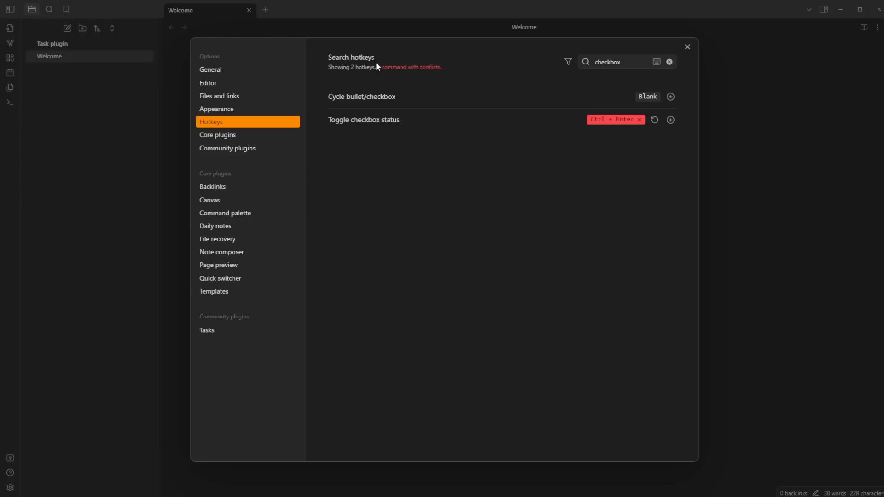
mouse_move(612, 122)
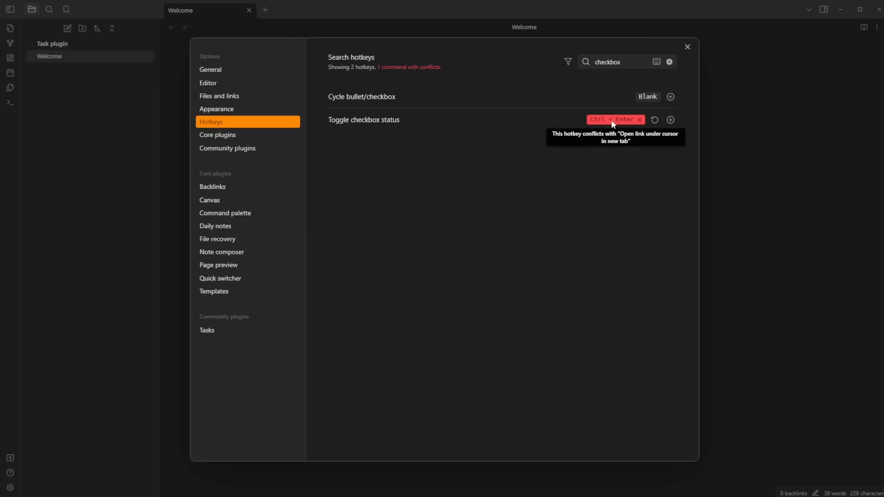
Step: Filter the hotkeys by Ctrl + Enter and remove that hotkey from "Open link under cursor in new tab"
drag(624, 64, 585, 64)
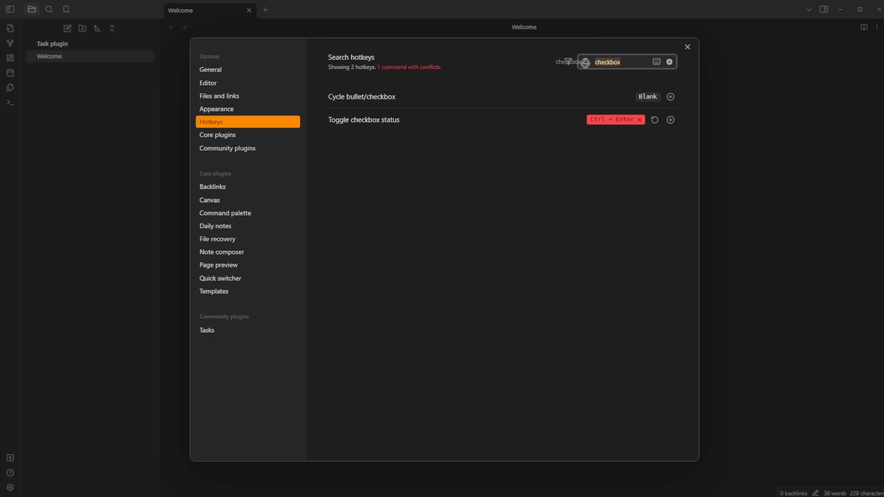
key(BackSpace)
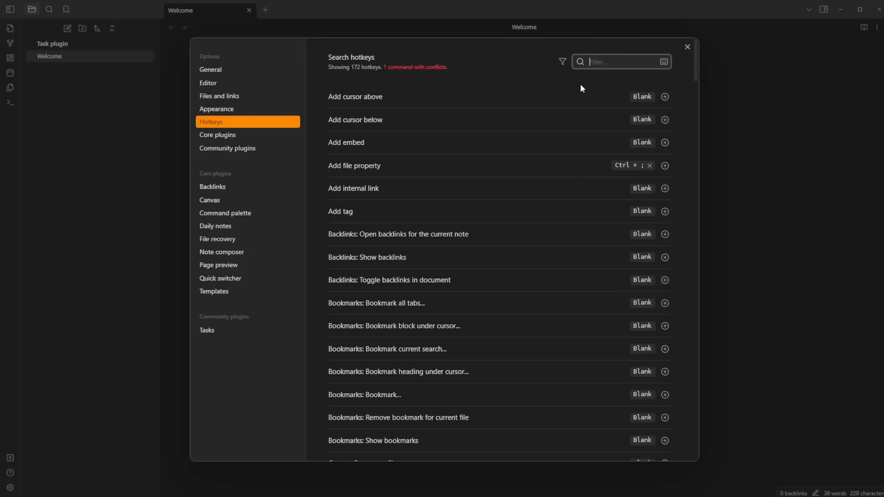
click(664, 61)
key(ctrl+Return)
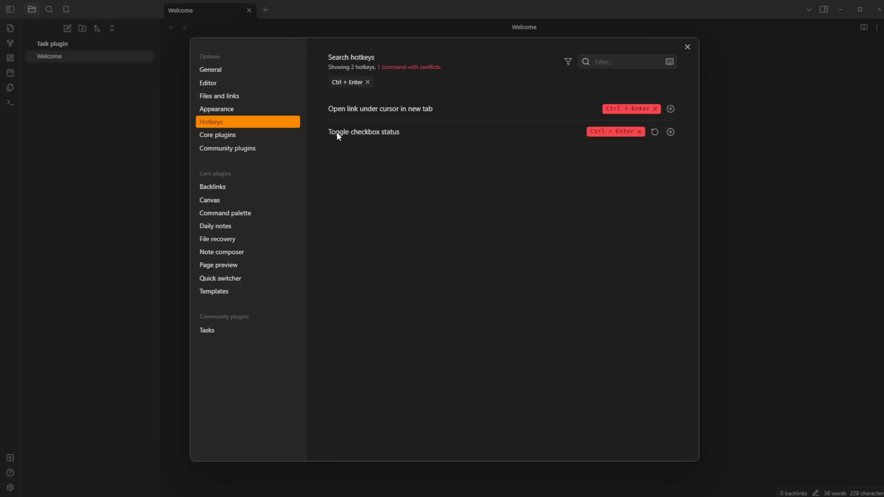
click(654, 109)
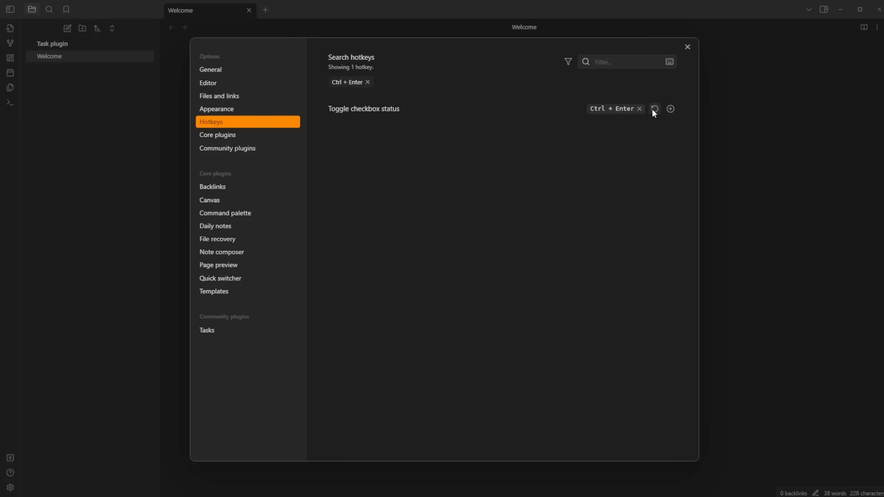
click(685, 47)
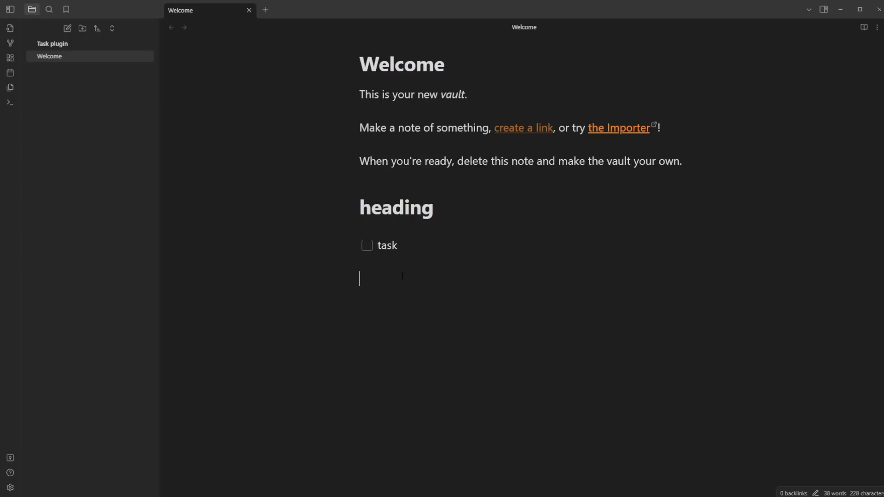
Step: Add two checkbox items named "new task" below the first task using the toggle checkbox command
key(ctrl+Return)
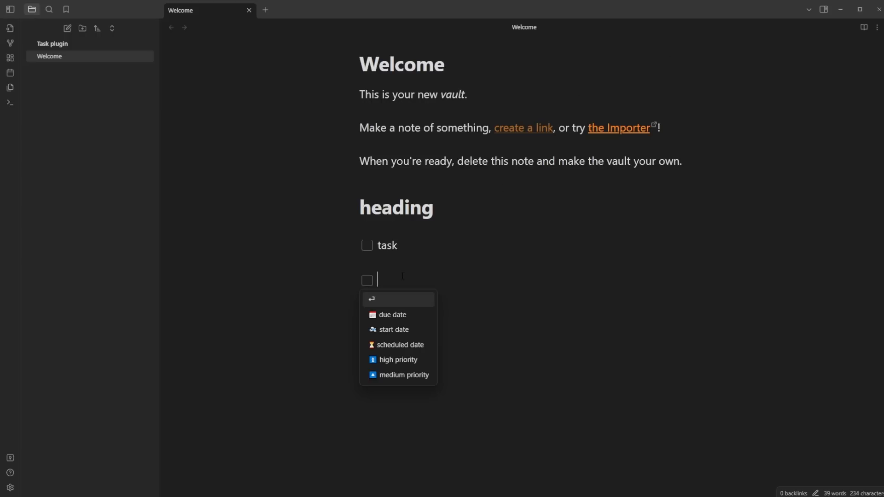
text(new task)
key(Return)
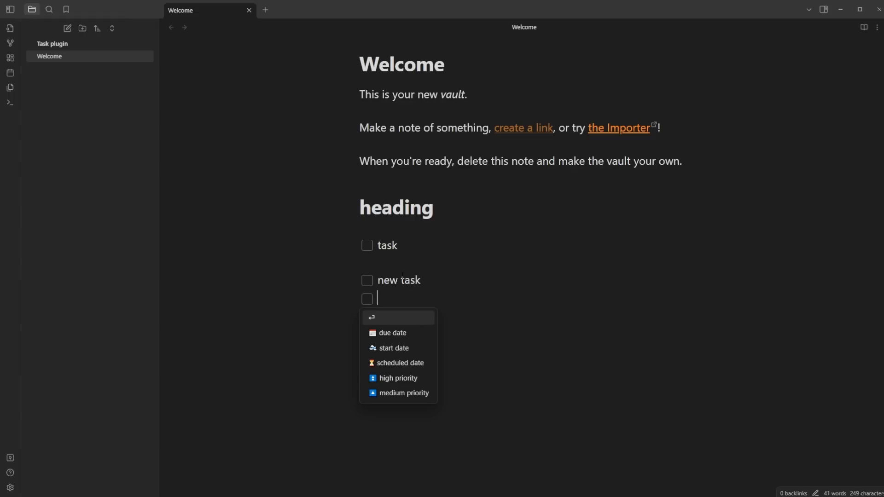
text(new task)
key(Return)
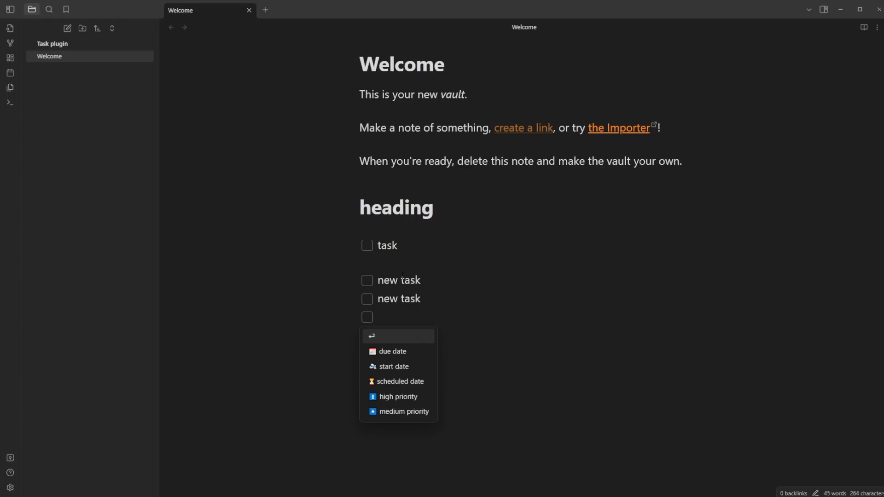
Step: Open the Tasks plugin settings and examine the global task filter and task status options
key(ctrl+comma)
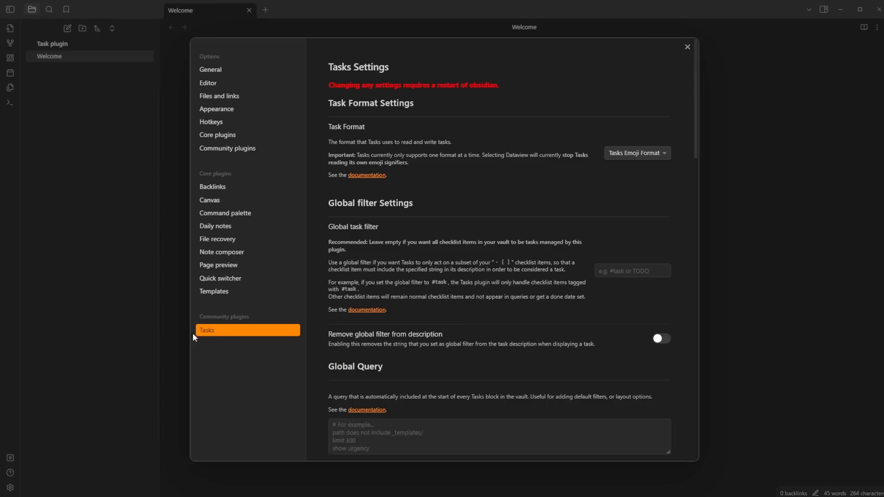
scroll(410, 253, down, 5)
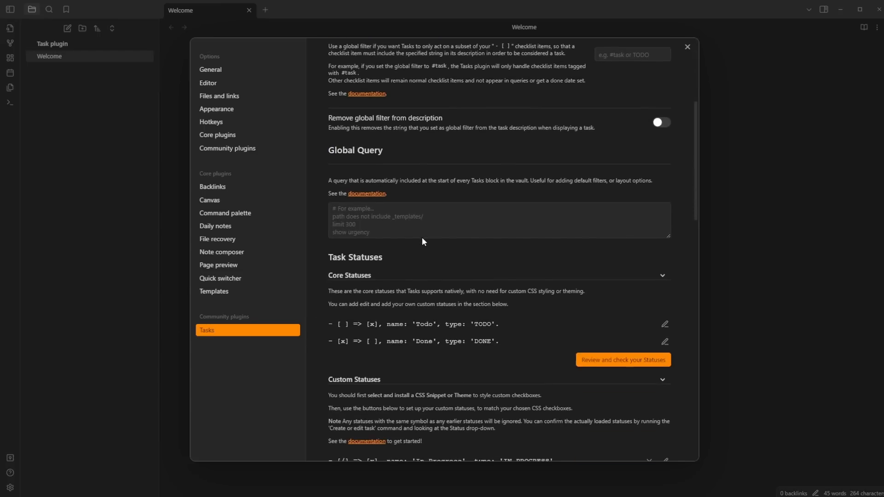
scroll(414, 184, up, 2)
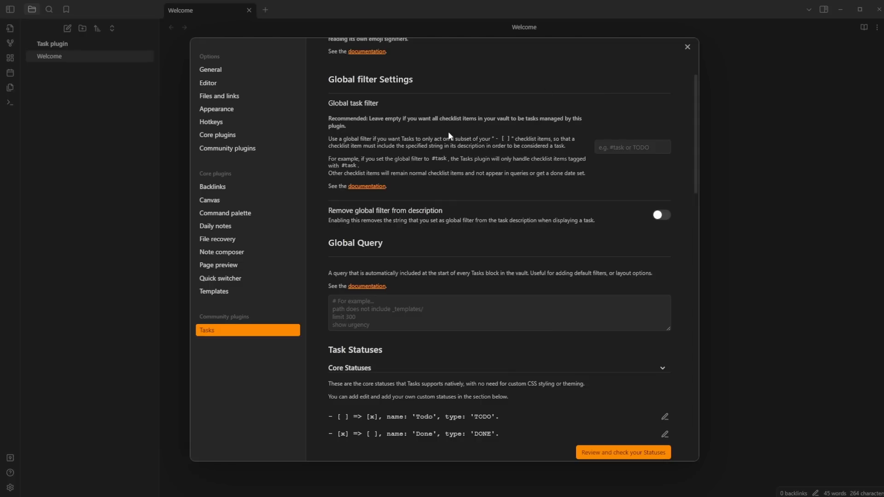
key(Escape)
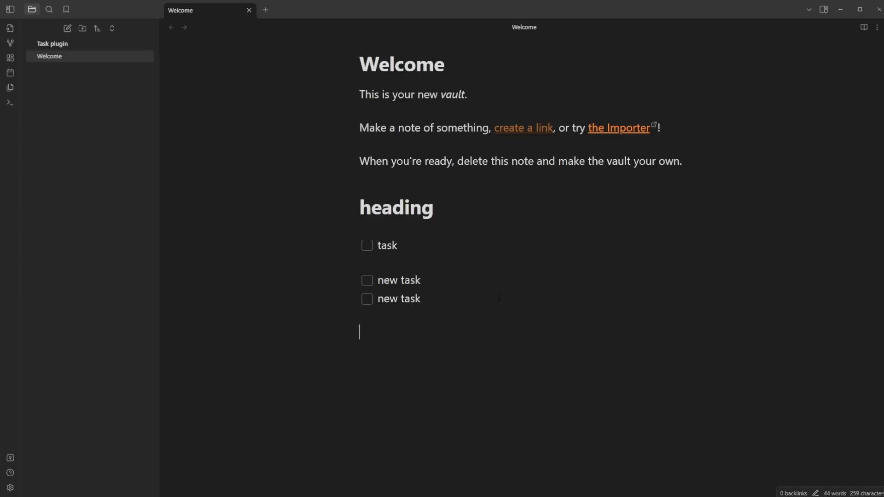
text(``)
drag(384, 330, 349, 349)
drag(386, 346, 352, 336)
key(BackSpace)
Step: Insert a code block below the checkbox items with the Insert code block command and make it a "tasks" query
key(ctrl+p)
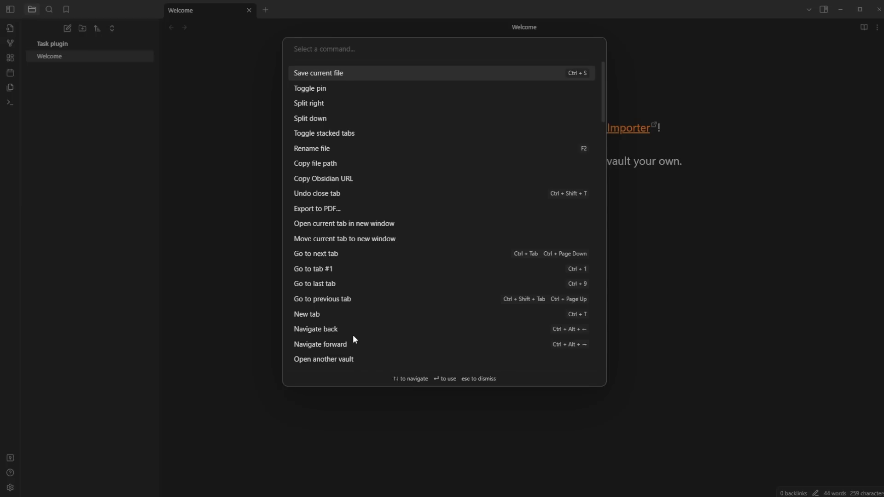
text(cod)
key(Down)
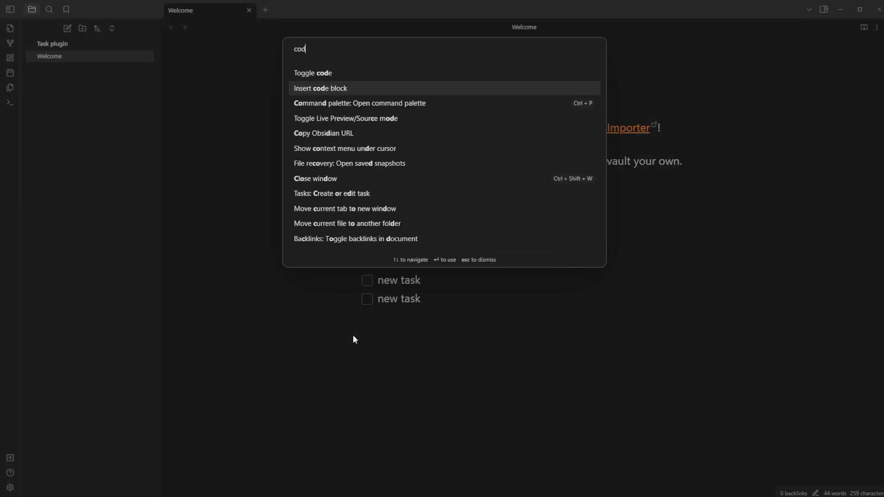
key(Return)
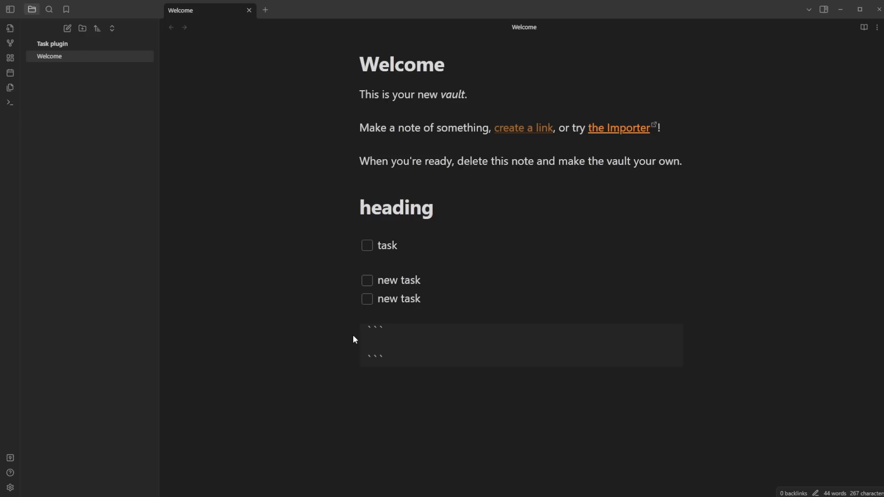
click(409, 336)
text(tasks)
click(402, 316)
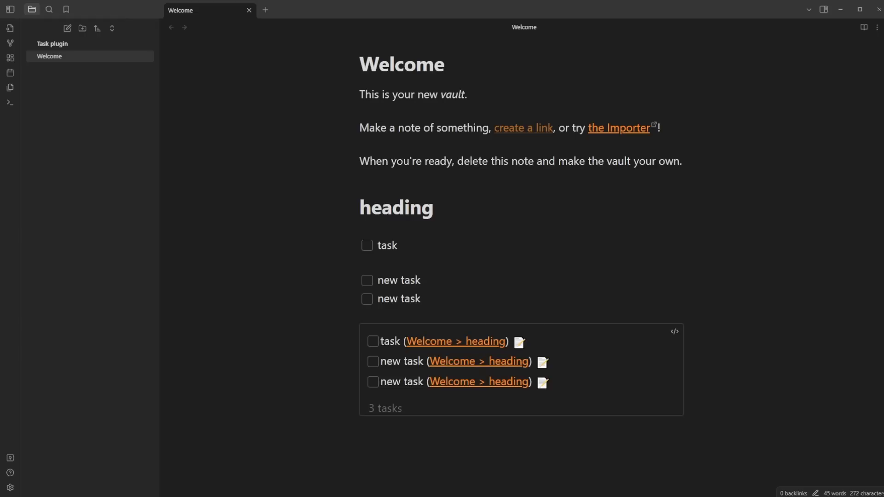
Step: Delete the introductory text, the heading and the leftover blank lines above the first task
drag(433, 209, 339, 90)
key(BackSpace)
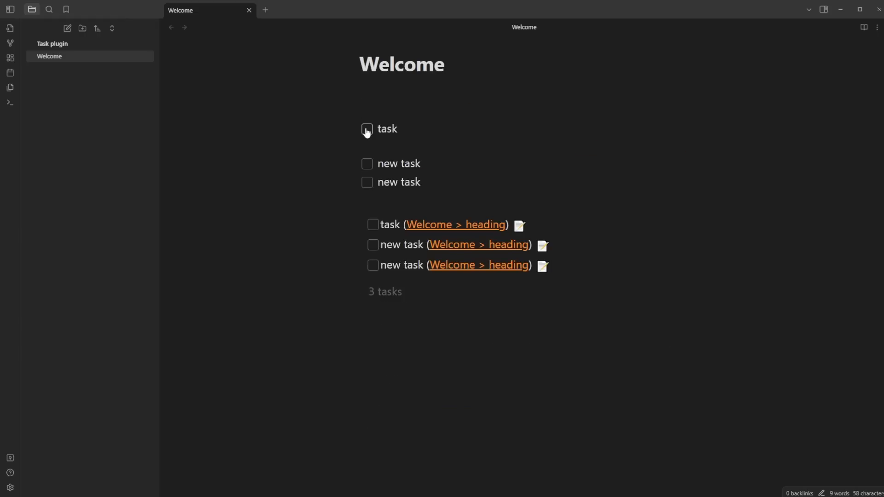
key(Delete)
key(Delete)
key(Down)
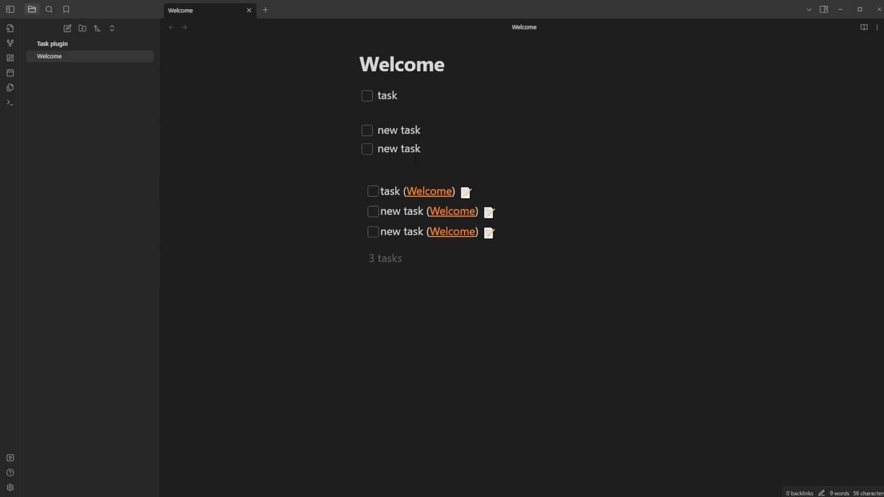
Step: Set the Tasks plugin's global task filter to #task and return to the note
key(ctrl+comma)
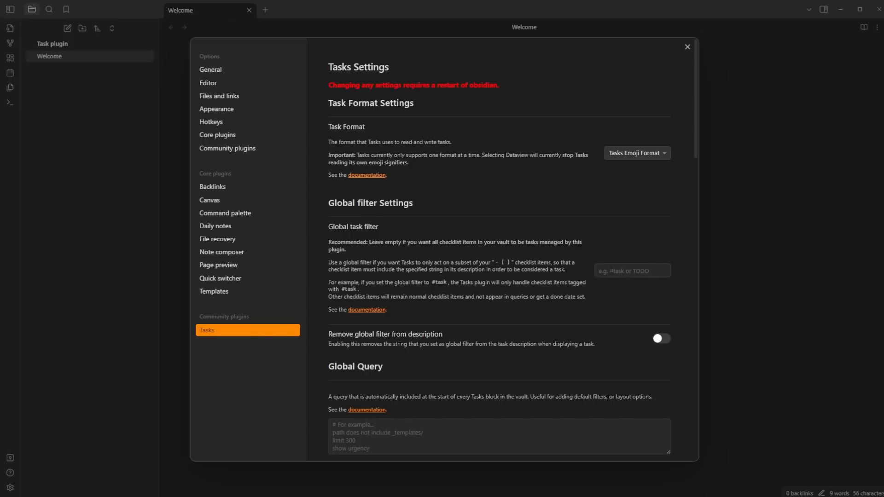
click(638, 271)
text(#task)
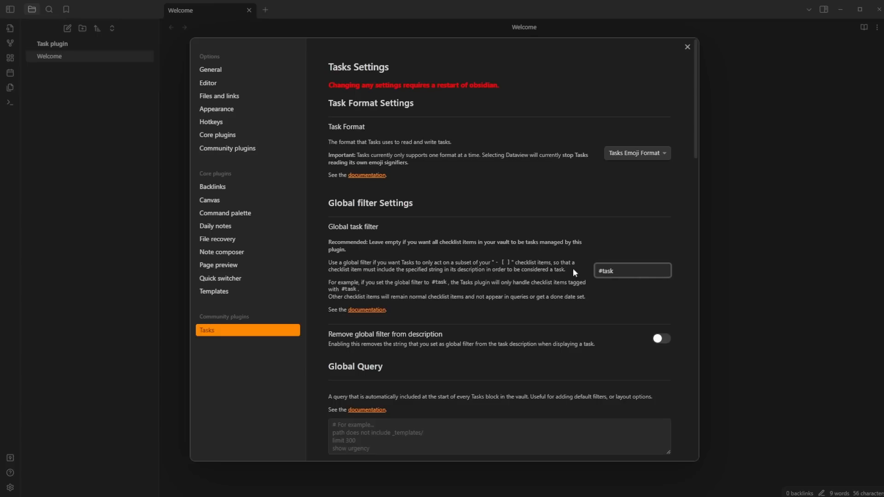
click(716, 239)
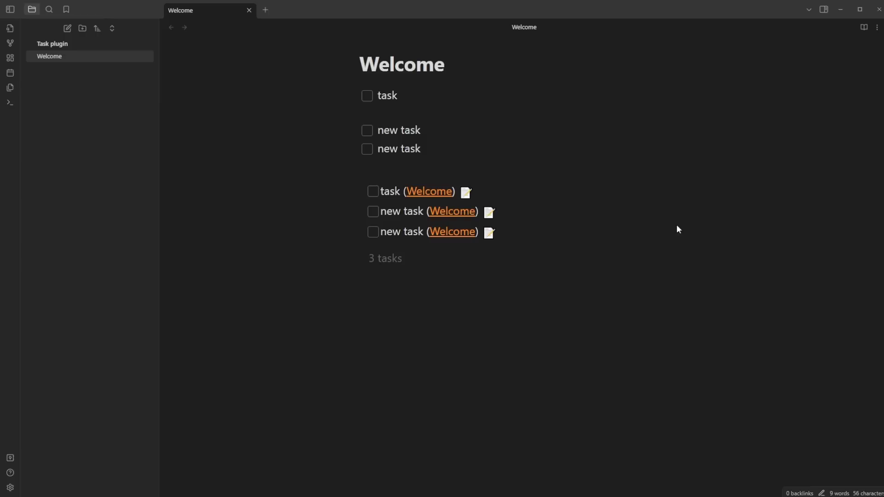
Step: Add the #task tag to the last "new task" item
click(449, 143)
text(#task)
click(390, 172)
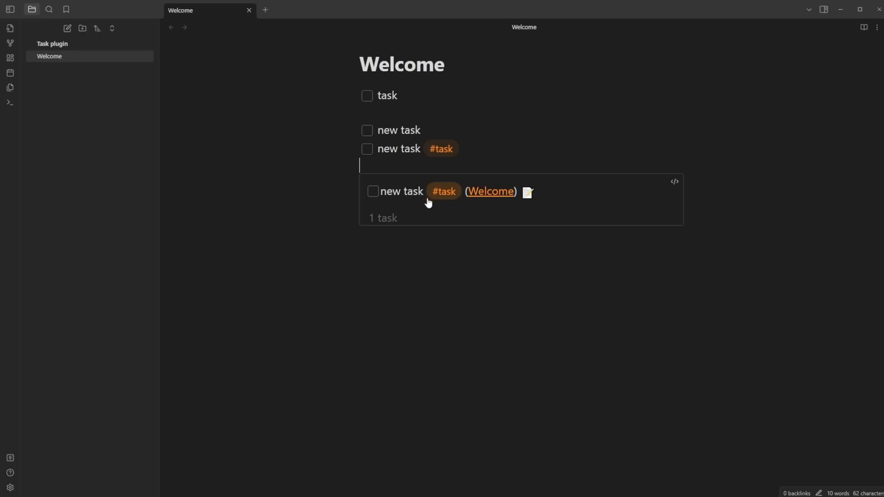
Step: Remove the #task tag from the last "new task" item
key(BackSpace)
key(BackSpace)
key(BackSpace)
key(BackSpace)
key(BackSpace)
key(BackSpace)
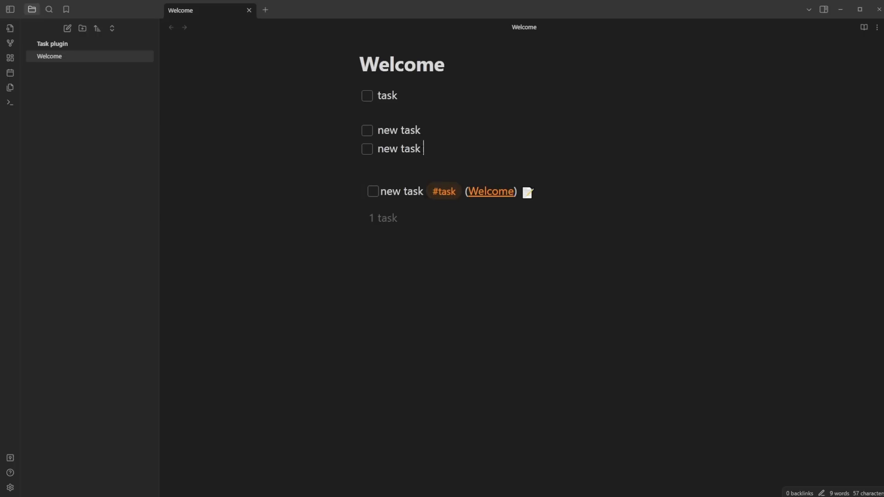
click(422, 166)
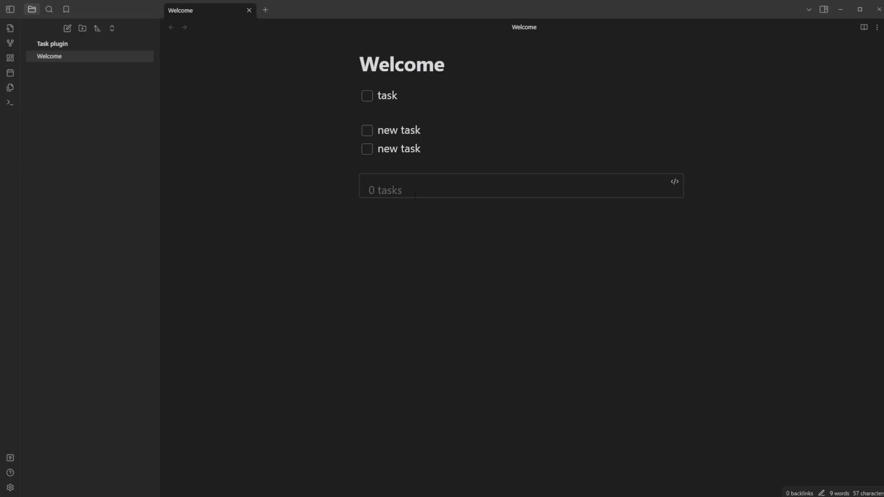
Step: Tag the first "new task" item with #task and reword it to "new thing to do"
text(#task)
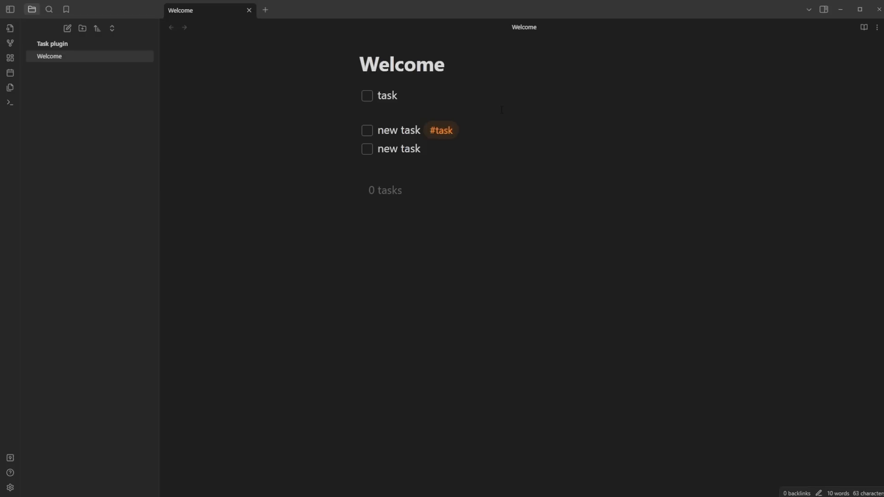
click(502, 109)
click(405, 130)
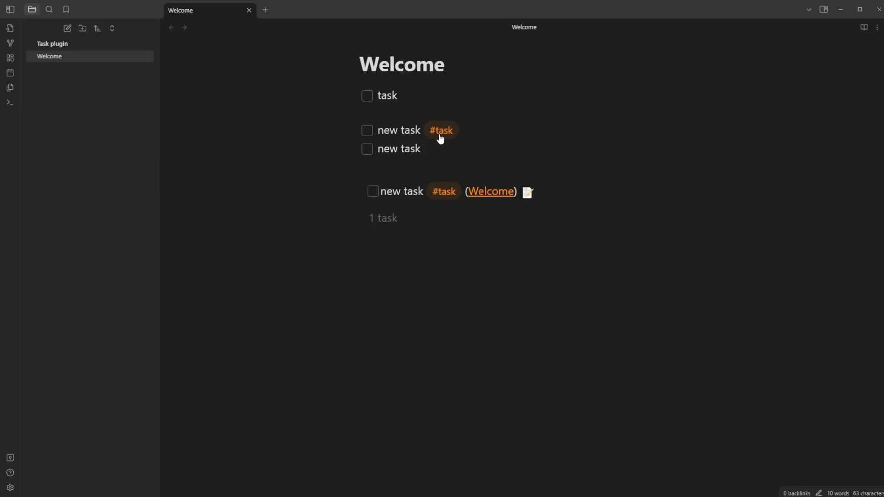
key(Delete)
key(Delete)
key(Delete)
text(hing to do)
click(415, 111)
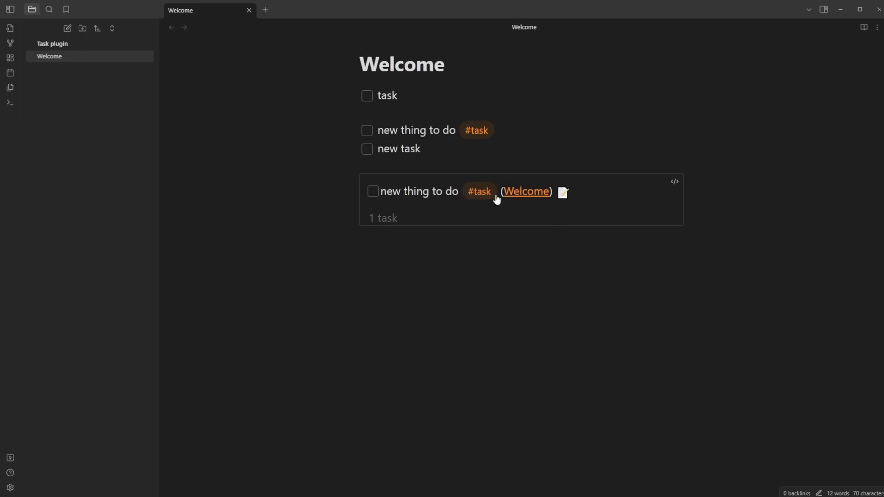
Step: Set the global task filter to TODO and replace the #task tag on "new thing to do" with TODO
key(ctrl+comma)
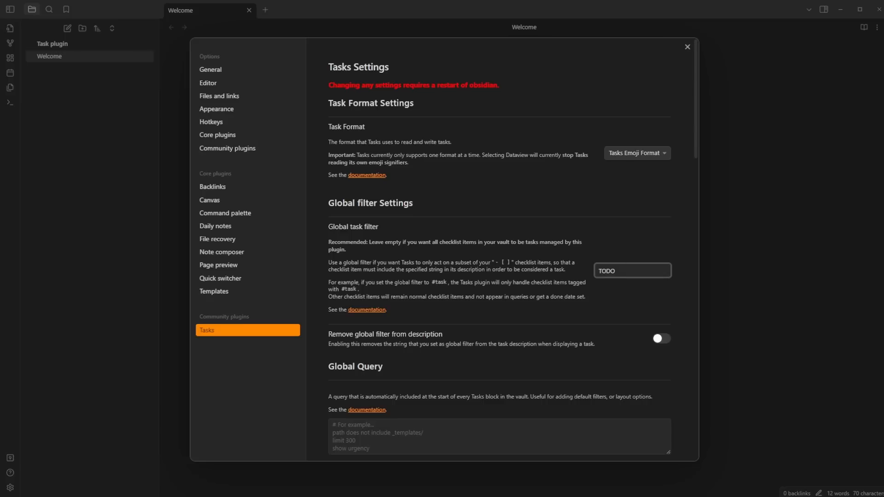
click(772, 239)
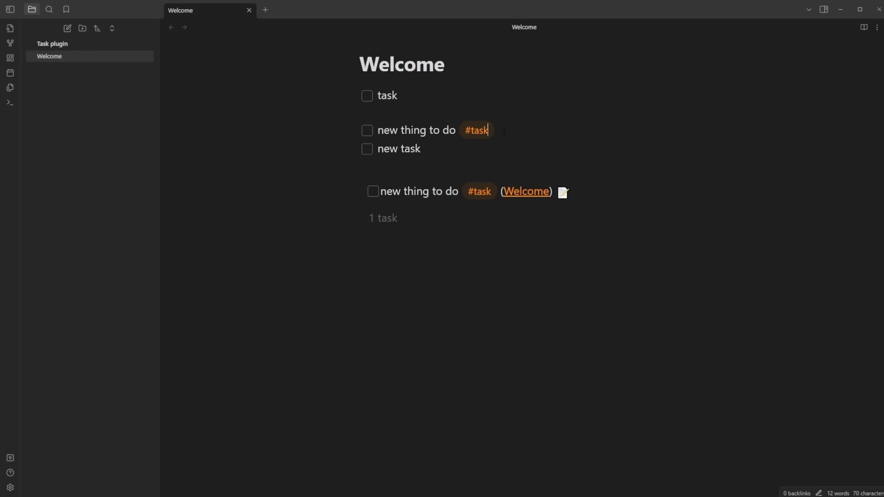
key(BackSpace)
key(BackSpace)
key(BackSpace)
key(BackSpace)
key(BackSpace)
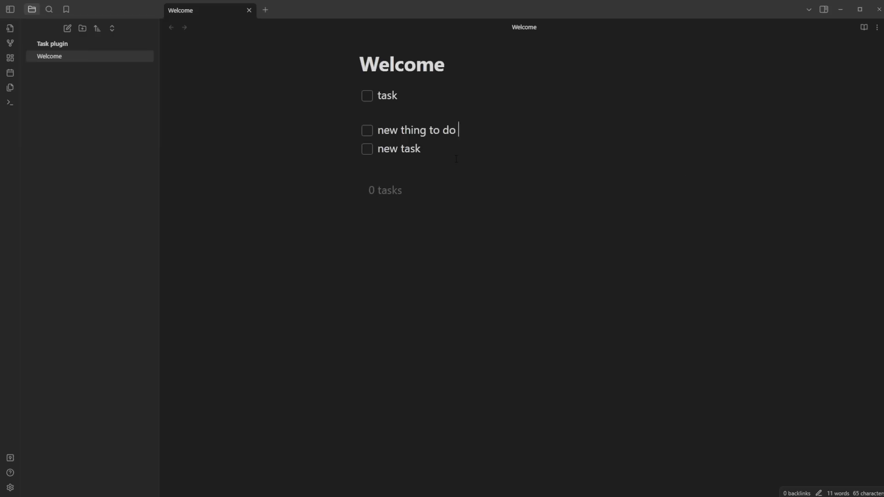
text(TODO)
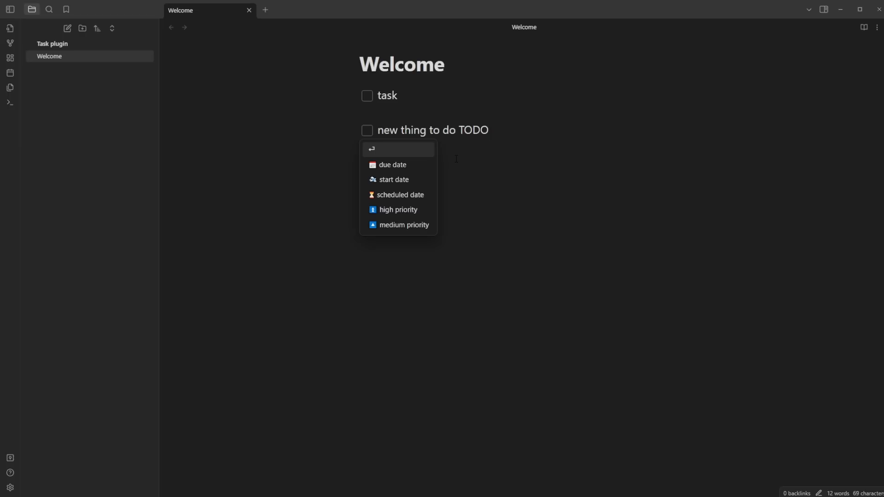
click(456, 114)
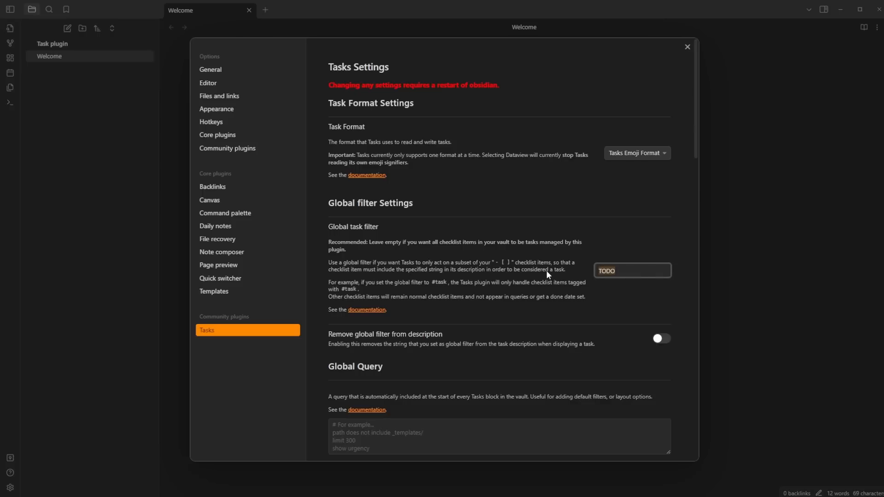
Step: Clear the Tasks plugin's global task filter and re-enter TODO as its value
key(BackSpace)
click(547, 271)
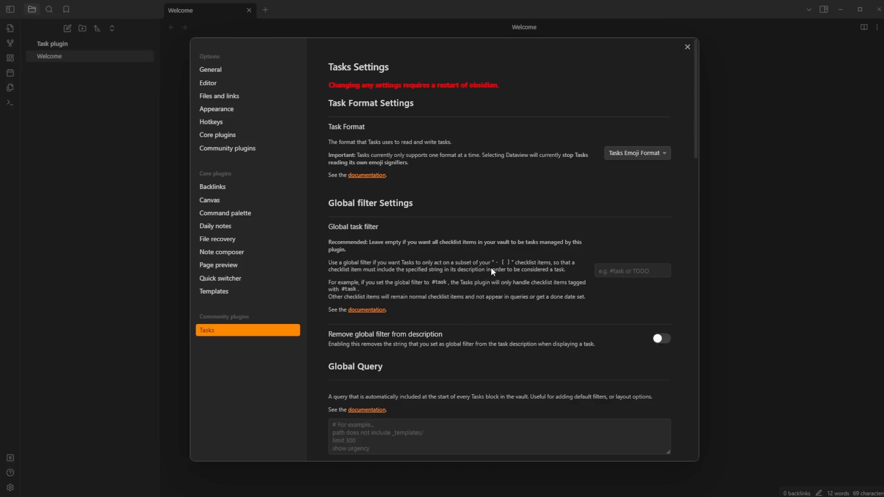
scroll(491, 267, down, 2)
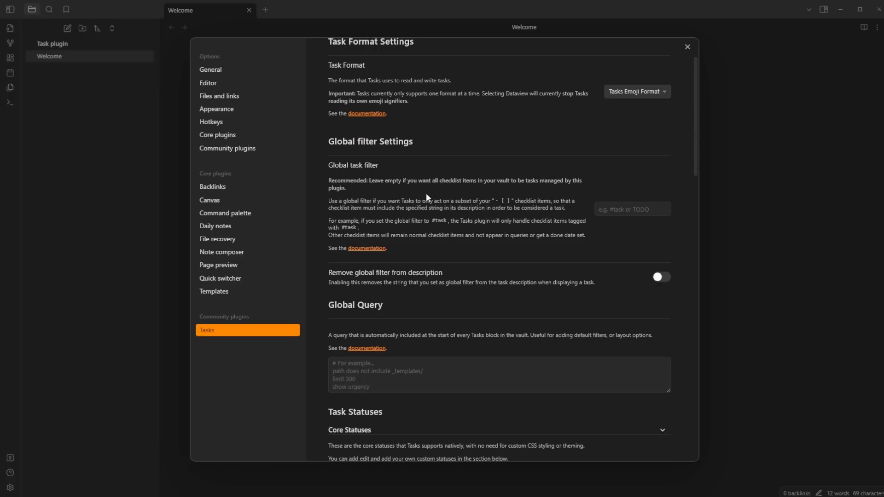
scroll(391, 138, down, 6)
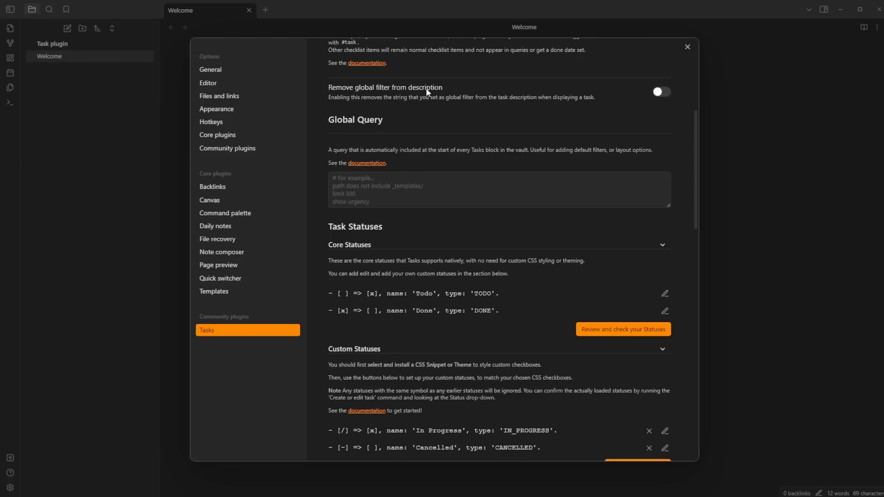
scroll(430, 97, up, 6)
click(621, 209)
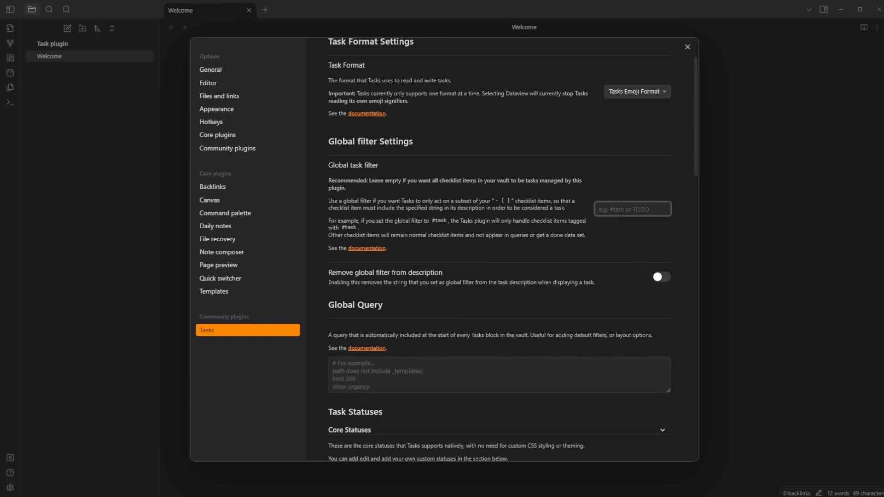
text(TODO)
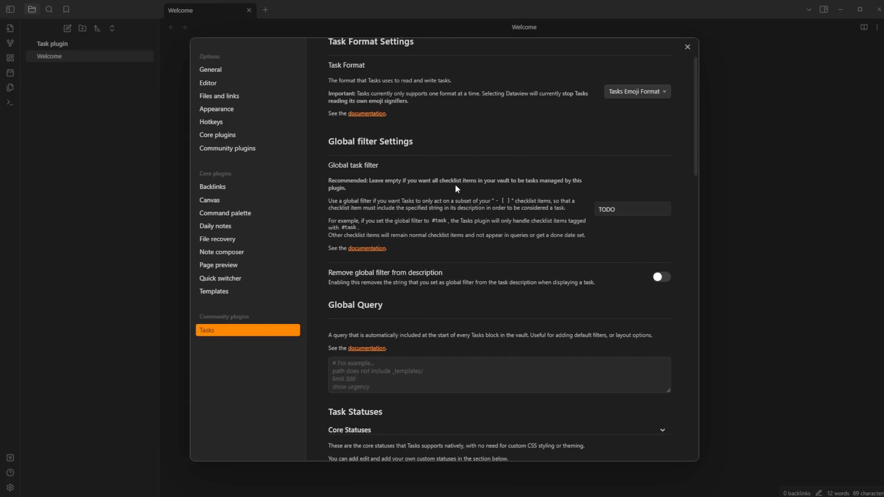
click(784, 211)
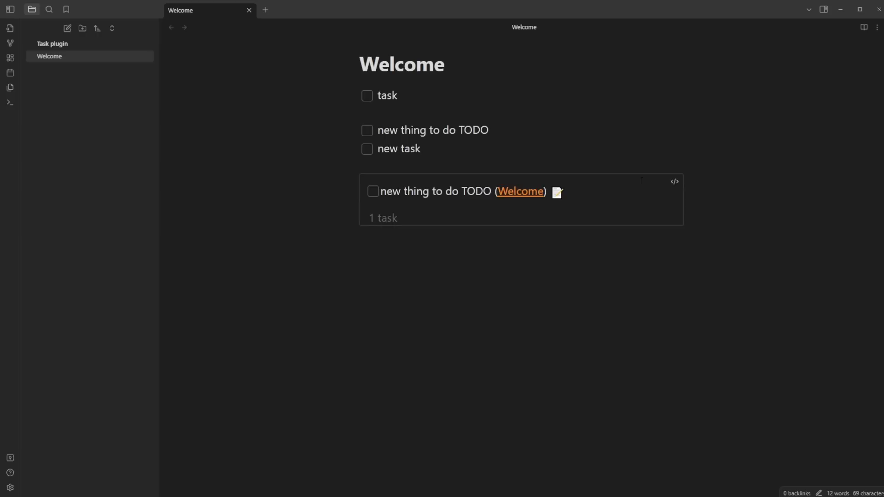
Step: Examine the "new thing to do TODO" task's description in its edit dialog and compare it with the line in the note
click(558, 193)
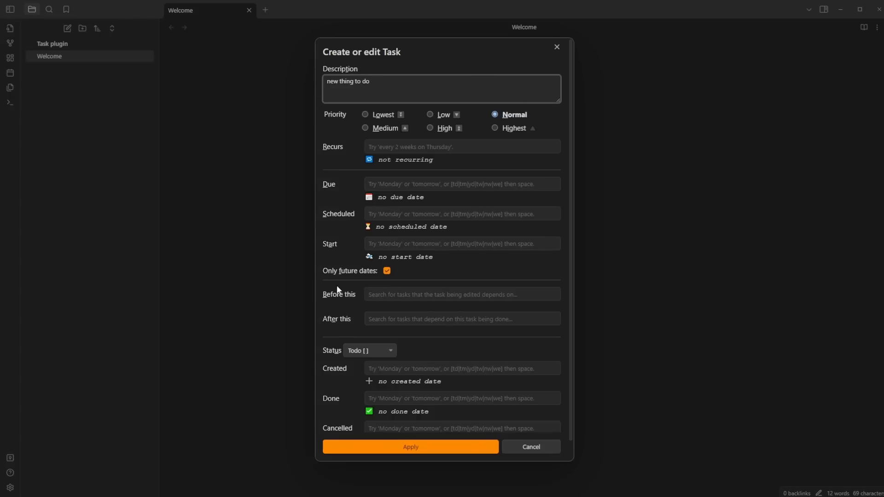
key(Escape)
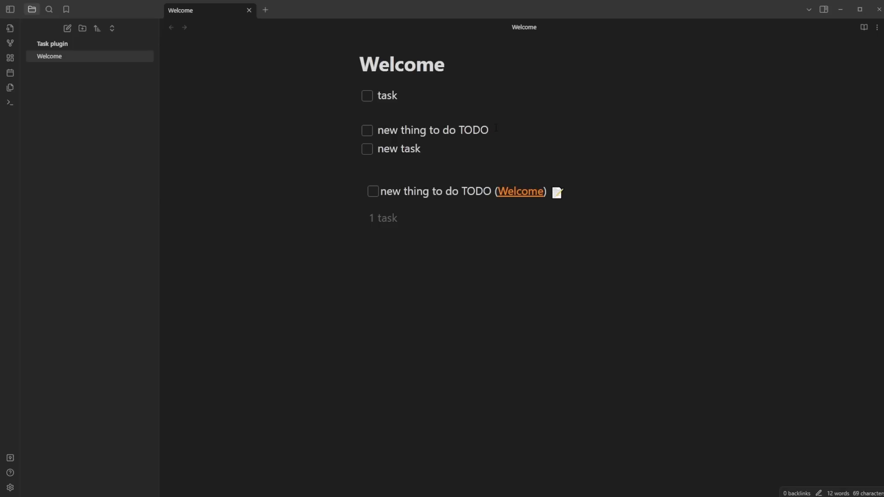
click(558, 193)
drag(379, 84, 316, 84)
click(285, 118)
double_click(473, 129)
click(528, 129)
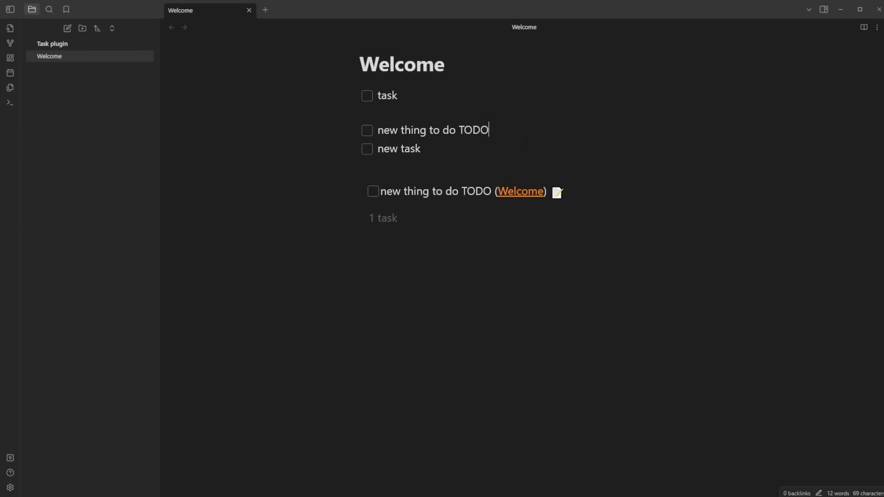
Step: Append TODO to the description of the "new thing to do" task in its edit dialog and apply the change
click(557, 192)
text(TODO)
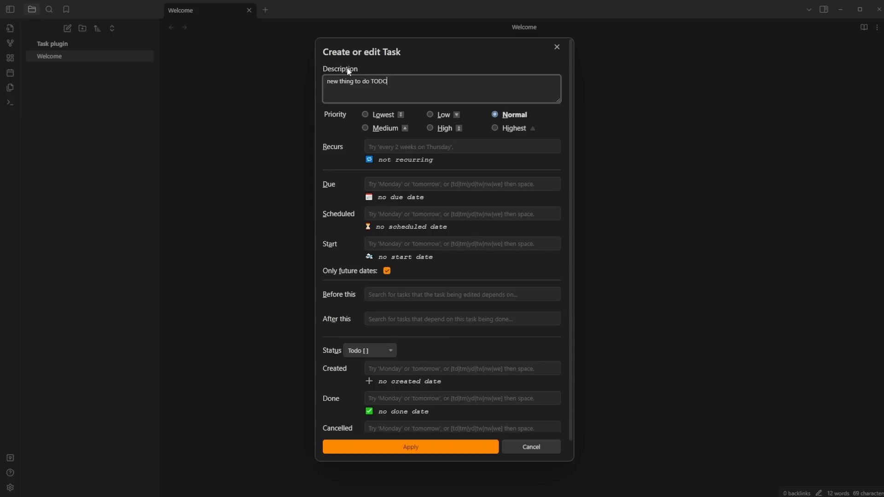
click(427, 447)
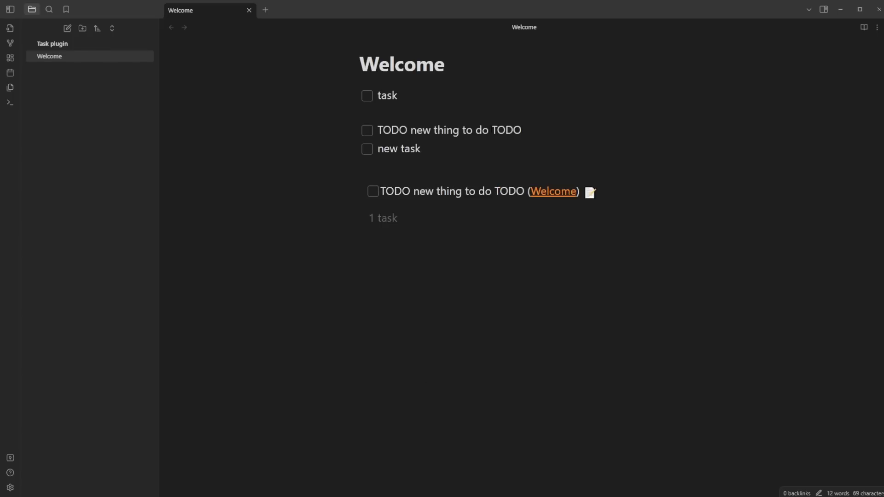
Step: Delete the trailing TODO from the "TODO new thing to do TODO" task in the Welcome note
drag(491, 130, 536, 130)
key(BackSpace)
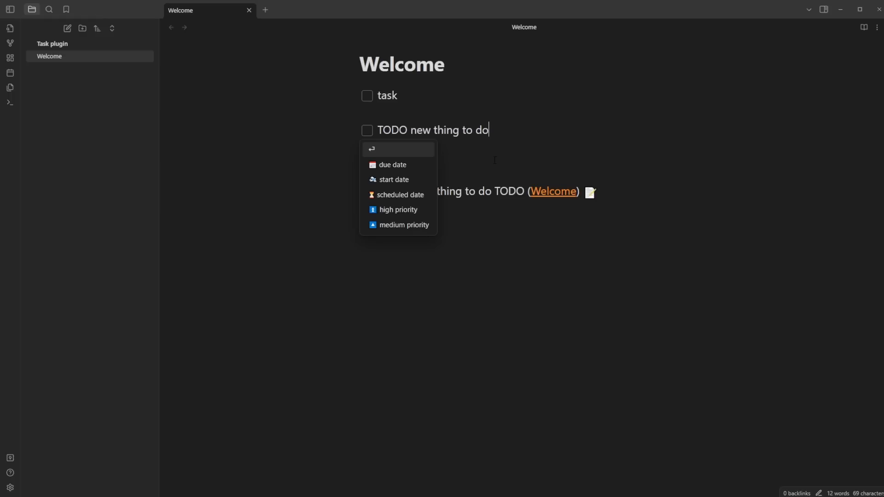
click(491, 210)
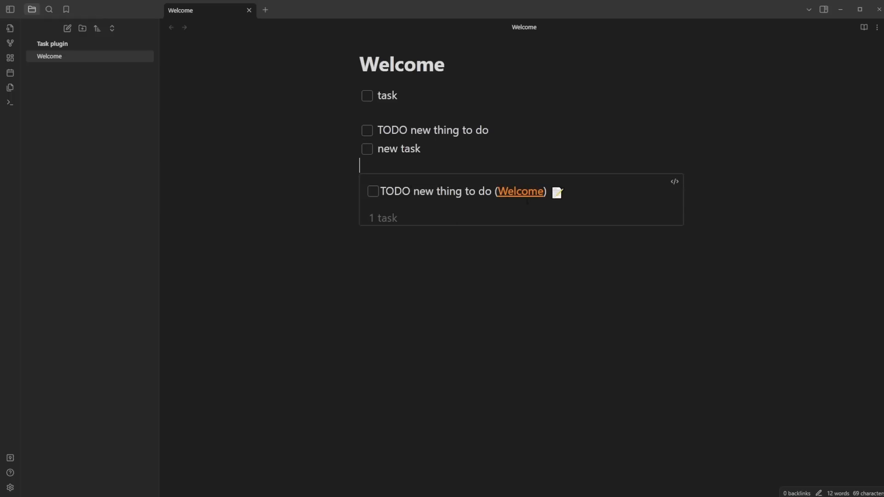
Step: Enable Remove global filter from description in the Tasks settings and return to the note
click(10, 488)
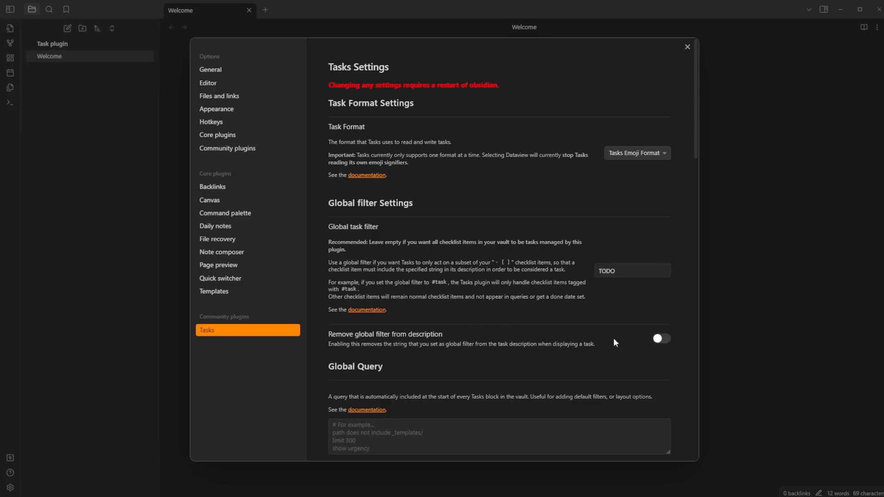
click(758, 266)
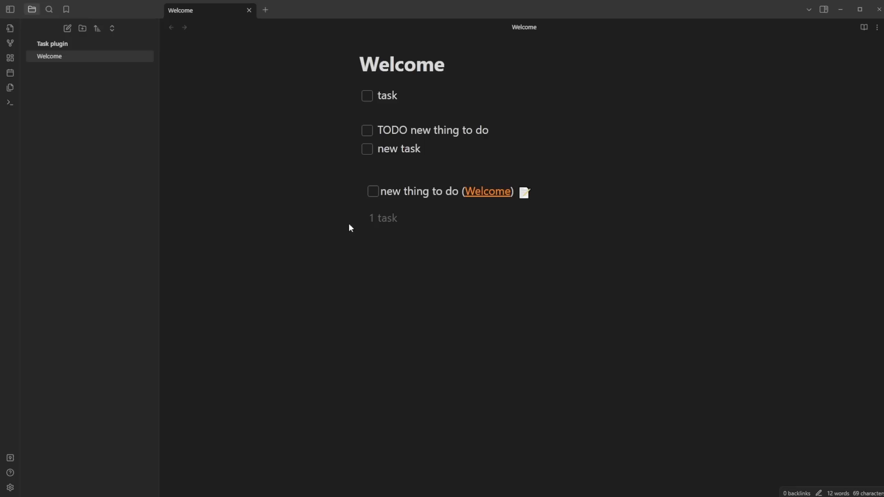
click(403, 168)
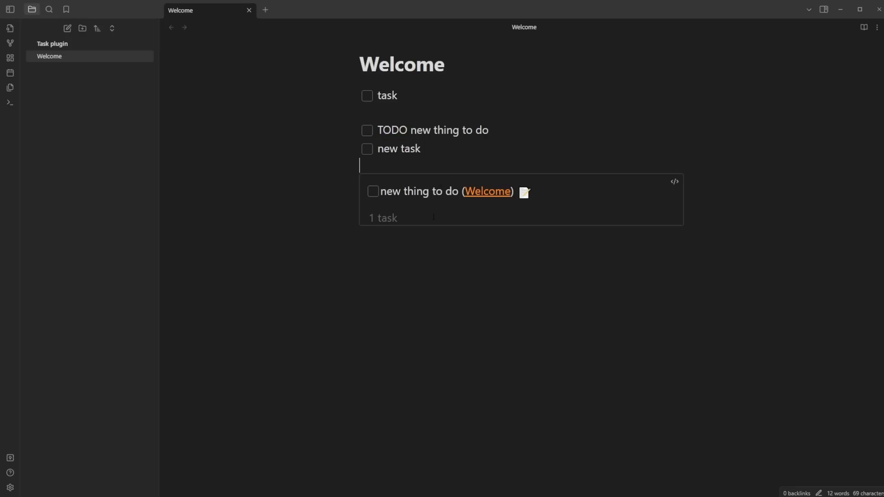
Step: Toggle Remove global filter from description off and on again, and move TODO to the end of the "new thing to do" task
click(10, 488)
click(660, 338)
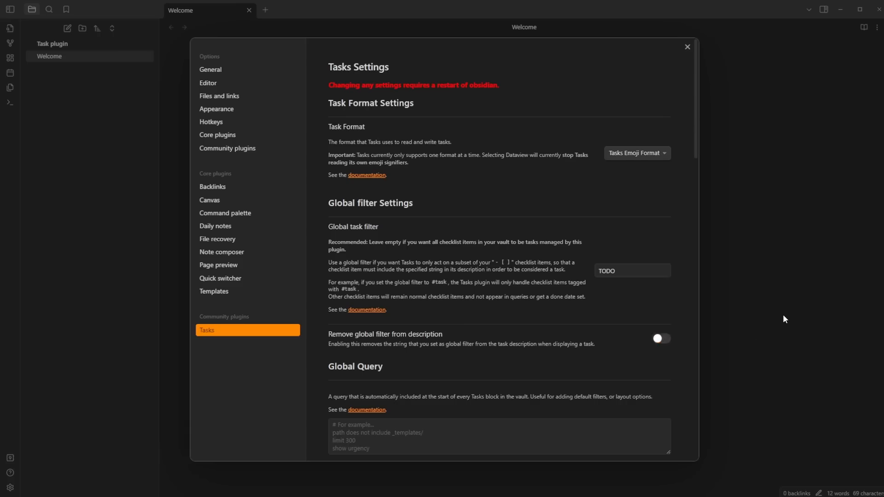
click(782, 315)
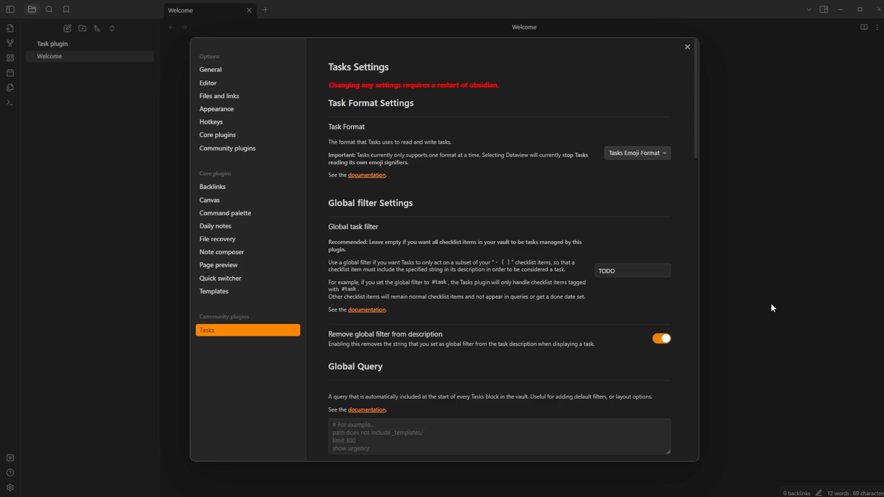
click(772, 303)
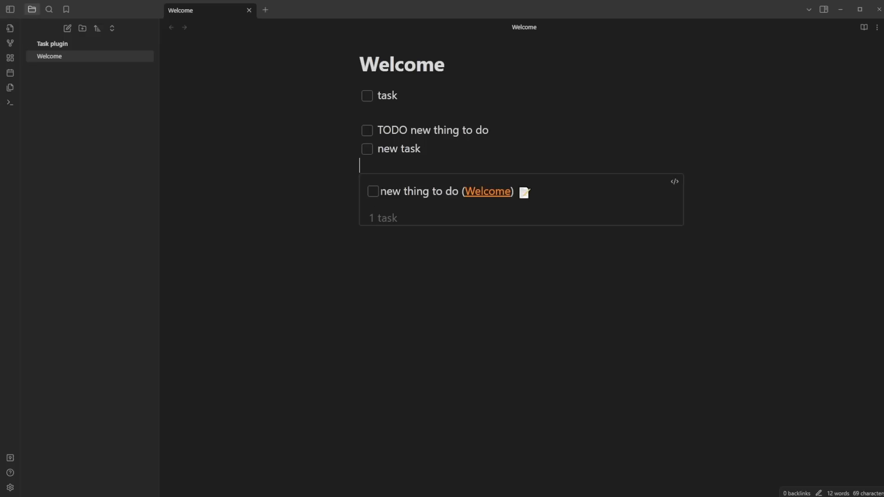
click(360, 166)
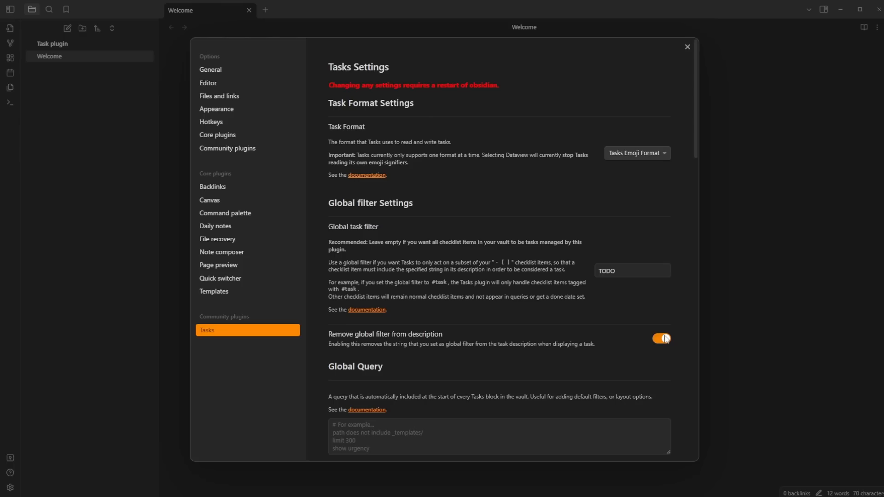
Step: Disable Remove global filter from description and clear the global task filter in the Tasks settings
click(662, 339)
drag(631, 271, 517, 272)
key(BackSpace)
click(517, 270)
Step: Try "limit 1" as the Tasks plugin's global query, check the note's task list, and clear the query again
scroll(592, 330, down, 6)
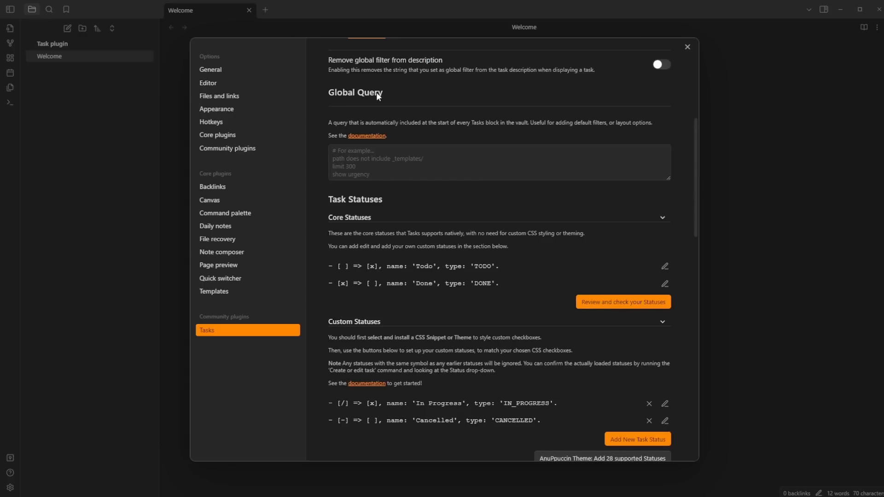
click(407, 174)
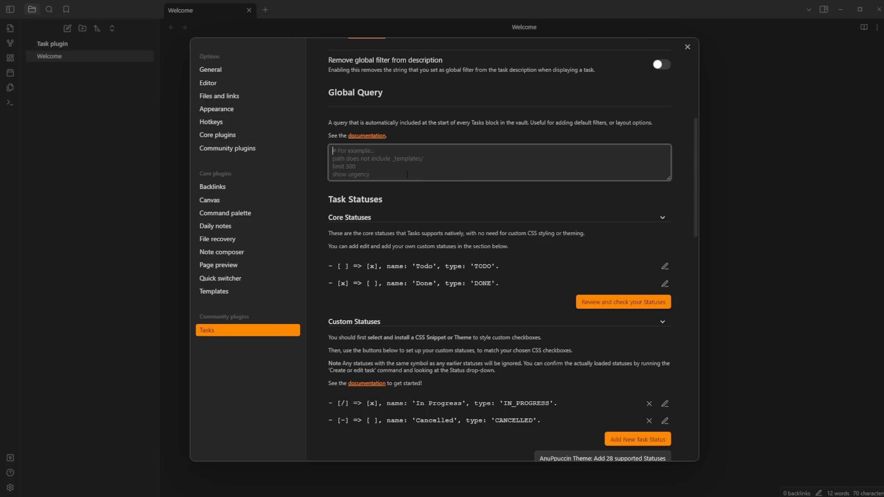
click(468, 119)
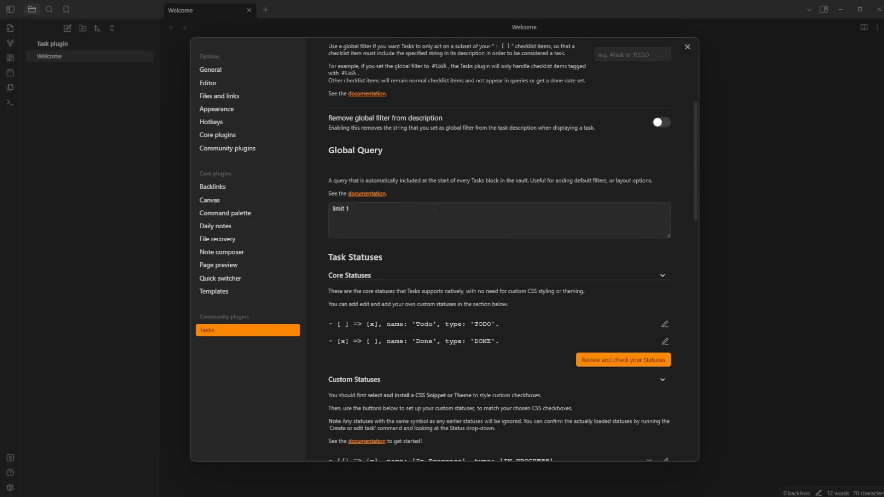
key(Escape)
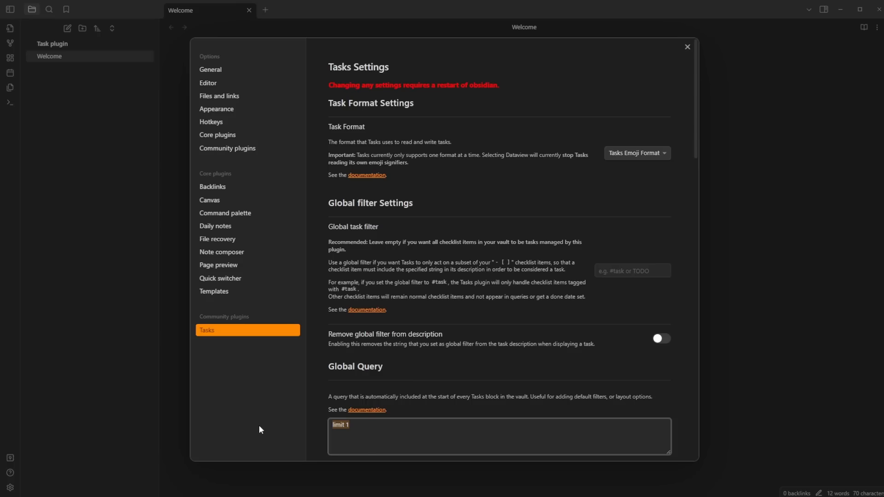
key(BackSpace)
click(137, 297)
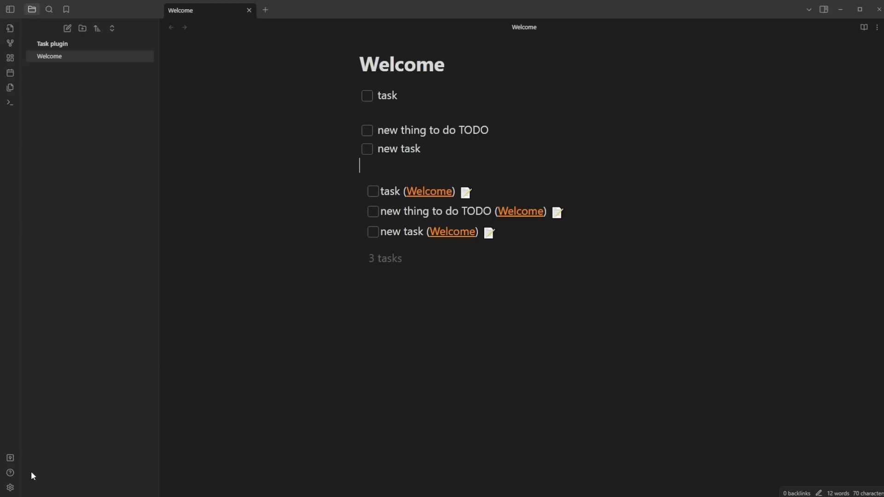
Step: Examine the Global Query and Task Statuses sections of the Tasks settings and return to the note
click(10, 487)
scroll(341, 377, down, 3)
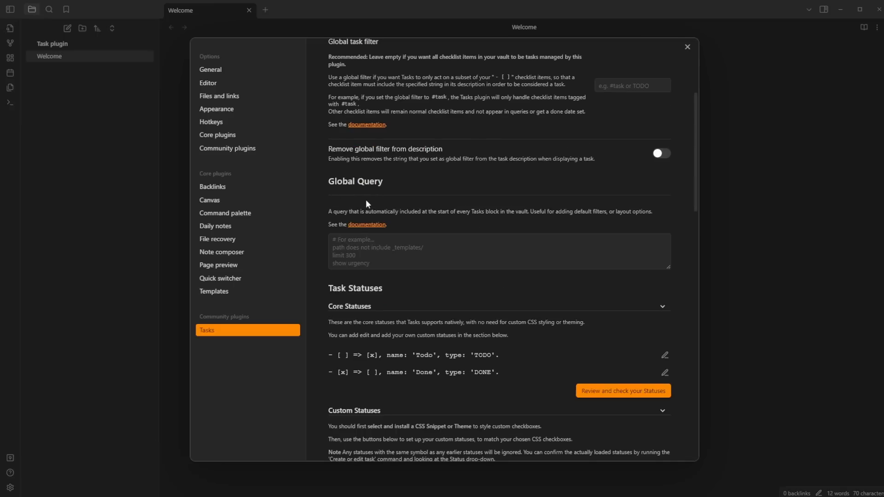
click(386, 243)
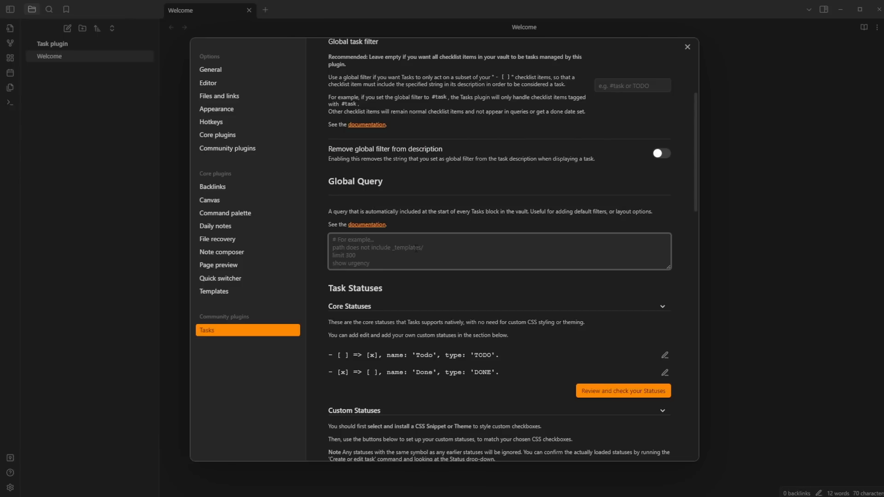
click(440, 292)
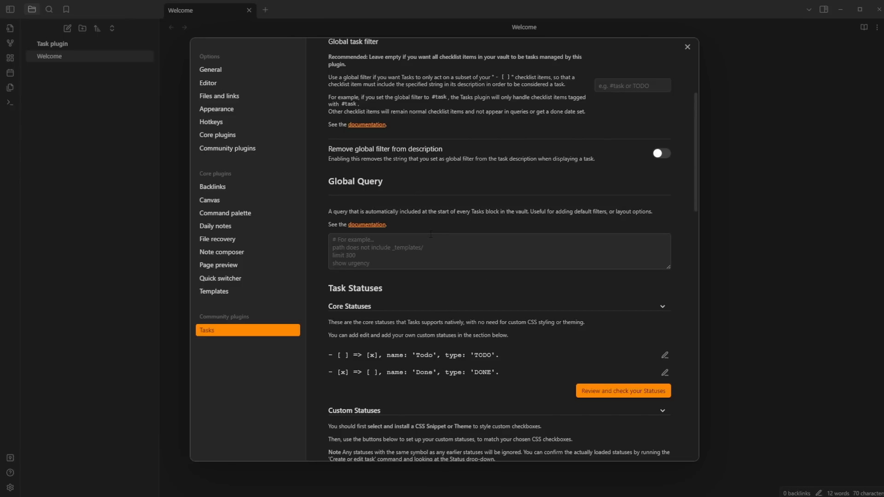
scroll(430, 234, down, 5)
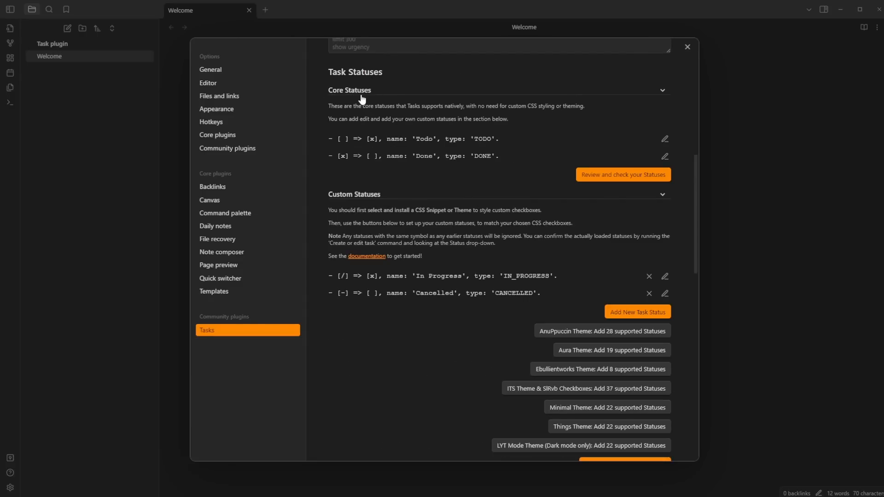
click(768, 206)
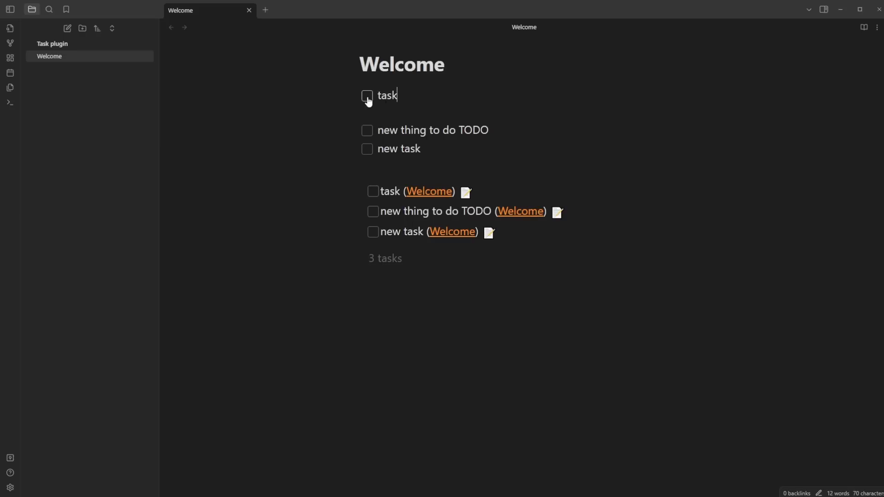
Step: Replace the first task with two tasks, "to do" and "done", and mark "done" as completed
drag(404, 96, 378, 114)
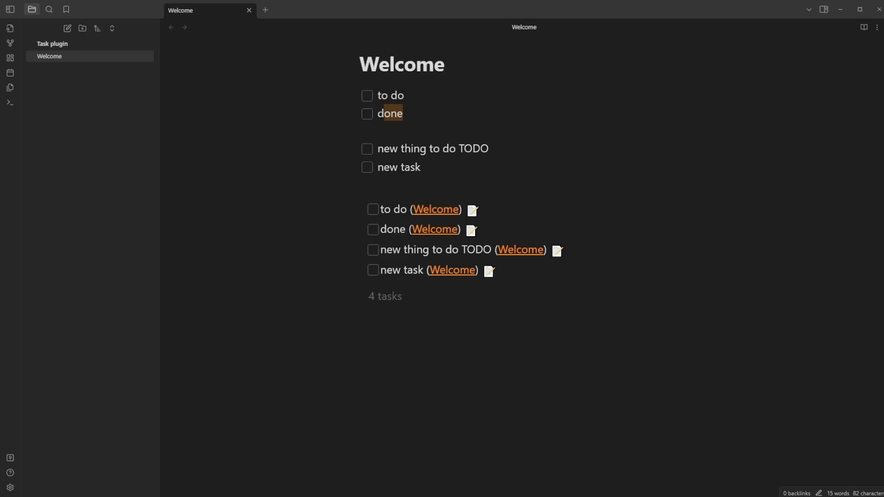
click(360, 130)
click(366, 113)
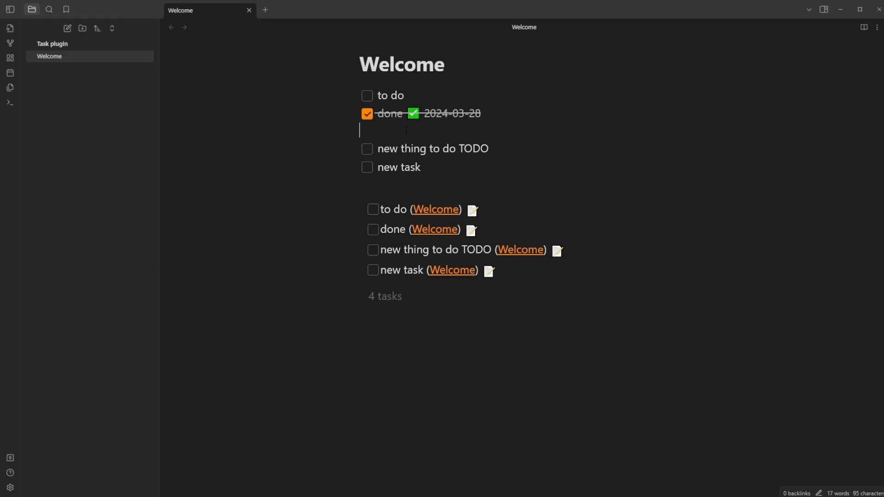
drag(406, 114, 525, 112)
click(359, 130)
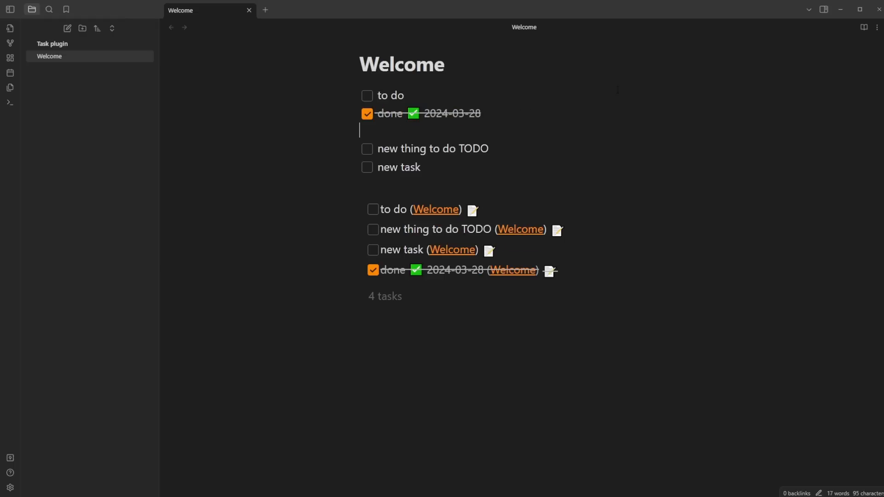
Step: Switch the Welcome note to source mode and examine the checkbox symbols of the "to do" and "done" tasks
click(876, 27)
click(834, 65)
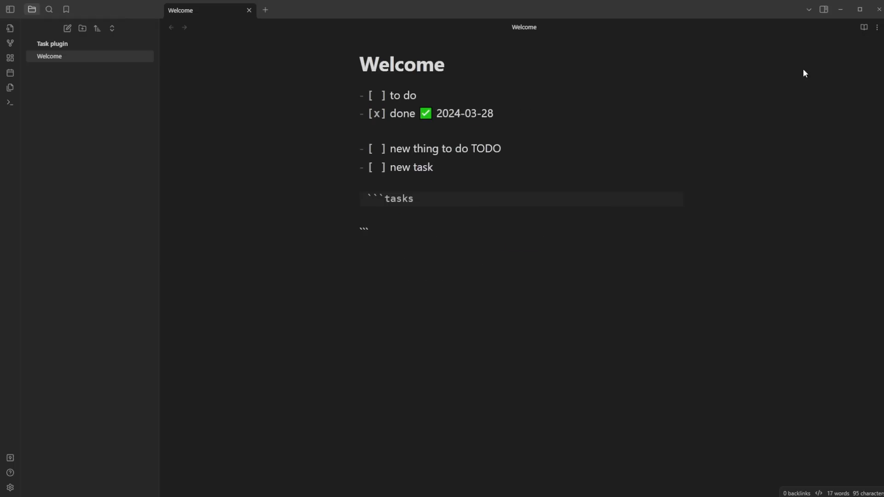
click(380, 113)
drag(387, 96, 348, 115)
click(397, 132)
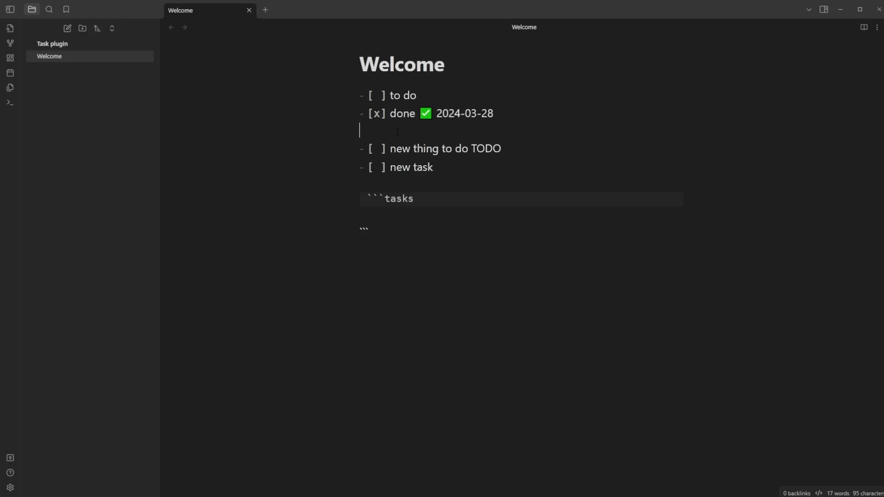
Step: Split the Welcome note into two side-by-side panes and turn off source mode in the new pane
right_click(219, 13)
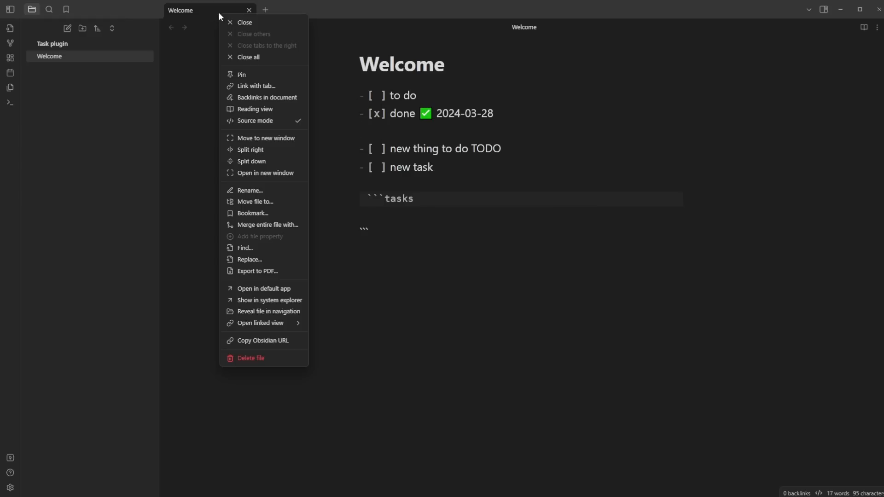
click(259, 150)
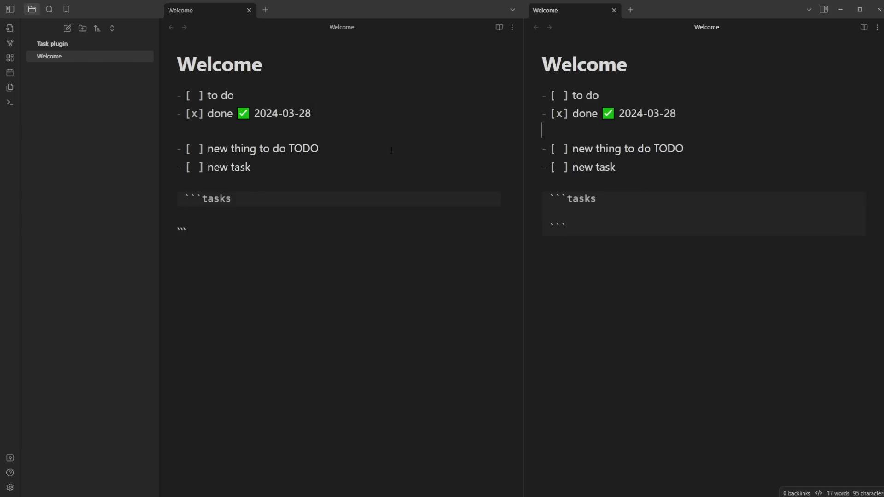
click(876, 27)
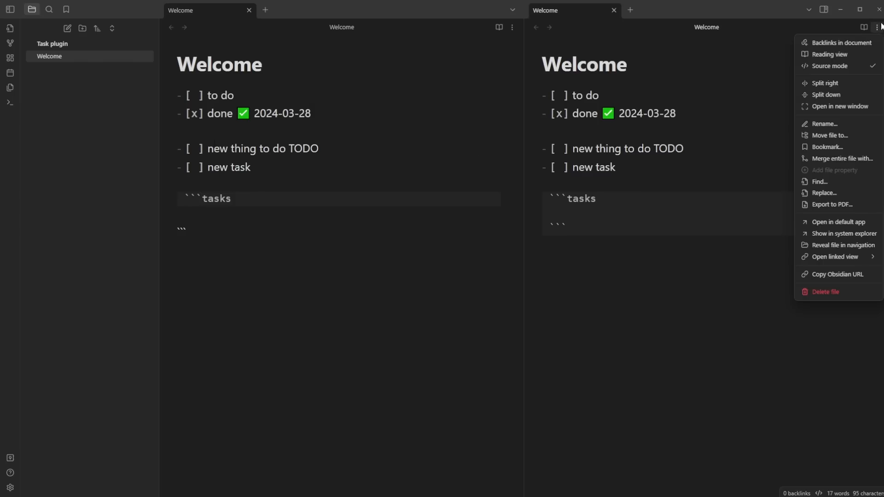
click(843, 67)
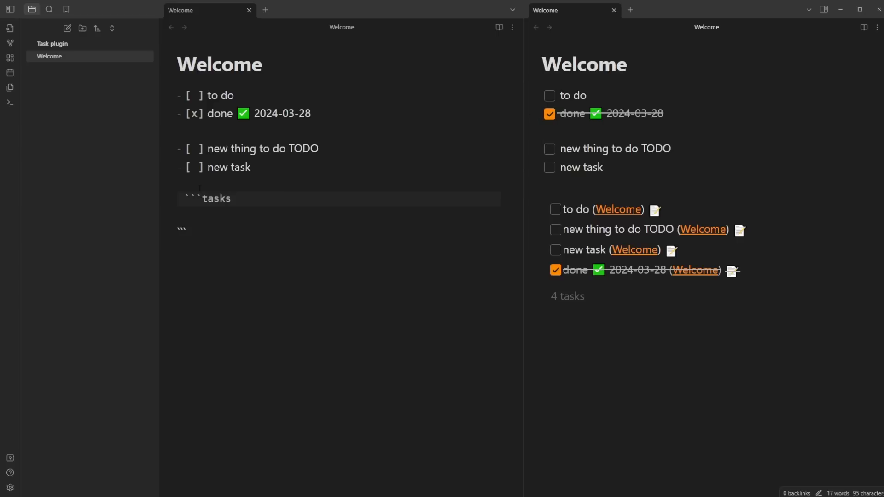
Step: Uncheck and re-check the "done" task in the rendered pane to compare it with its source text
click(201, 215)
drag(198, 227, 173, 92)
click(215, 133)
click(549, 115)
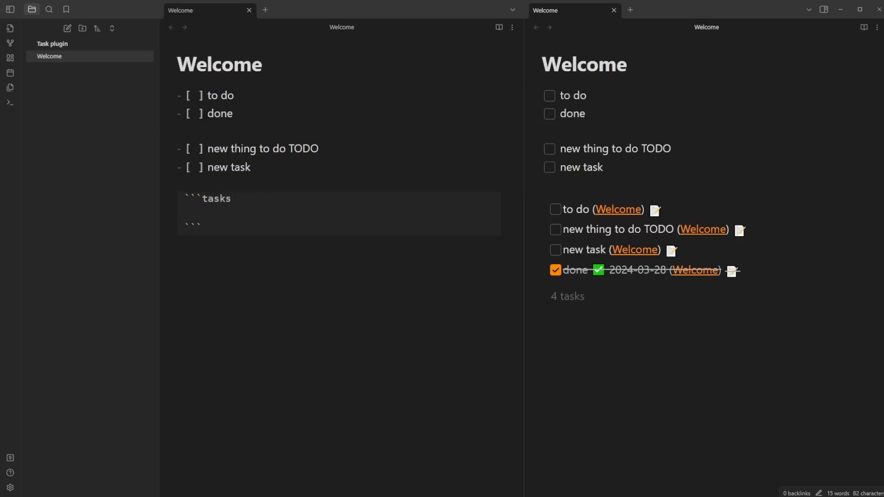
click(549, 114)
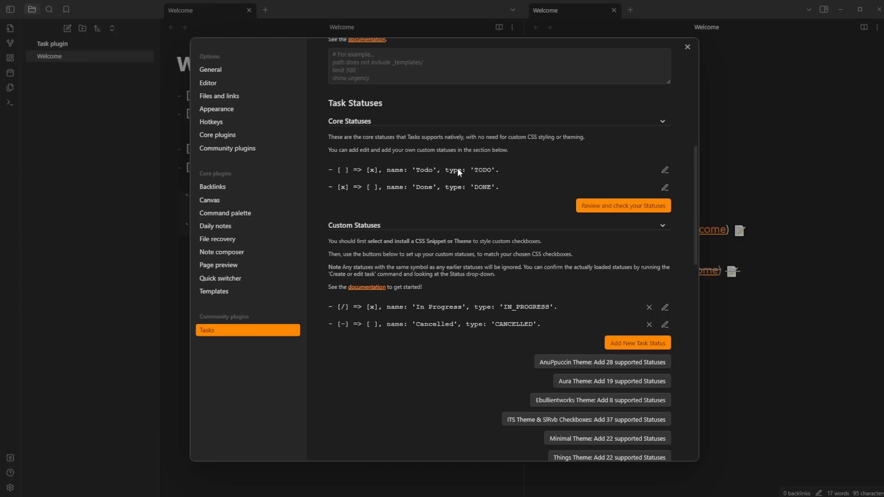
Step: Rename the core Todo status to Action and set its next status symbol to /, keeping the TODO type, and save the status
click(668, 169)
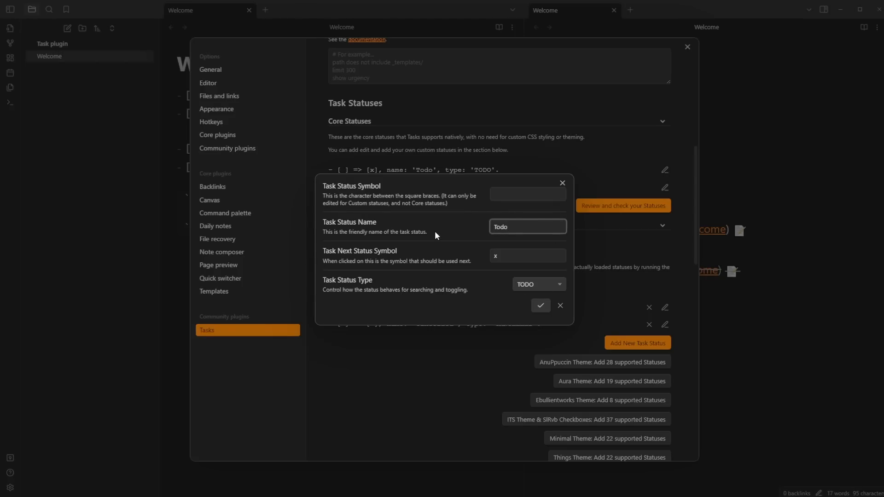
key(ctrl+a)
text(Action)
double_click(501, 256)
text(/)
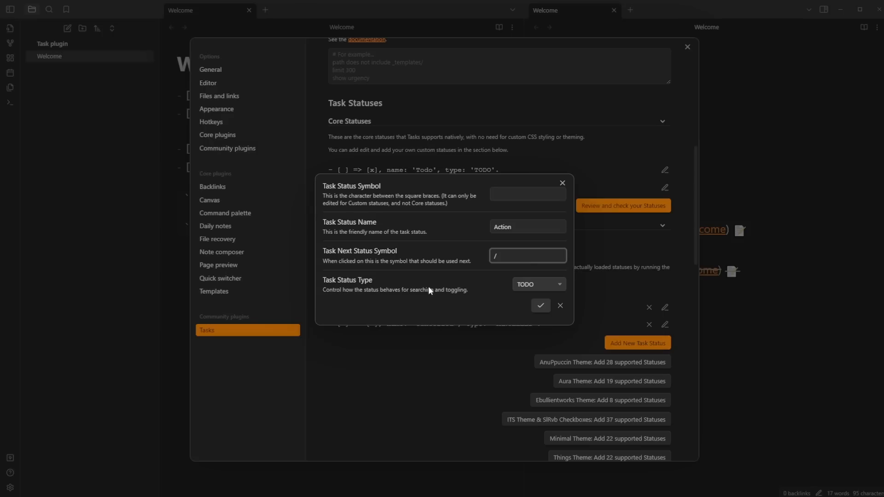
click(537, 286)
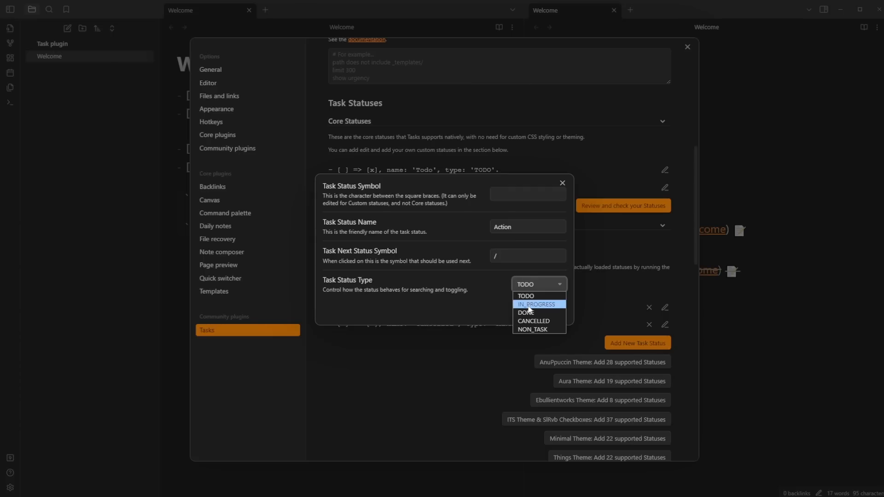
click(491, 304)
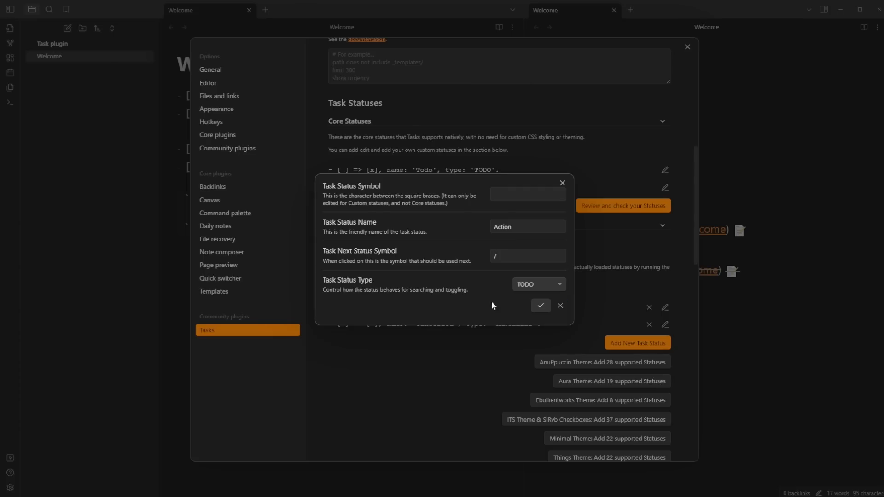
click(540, 306)
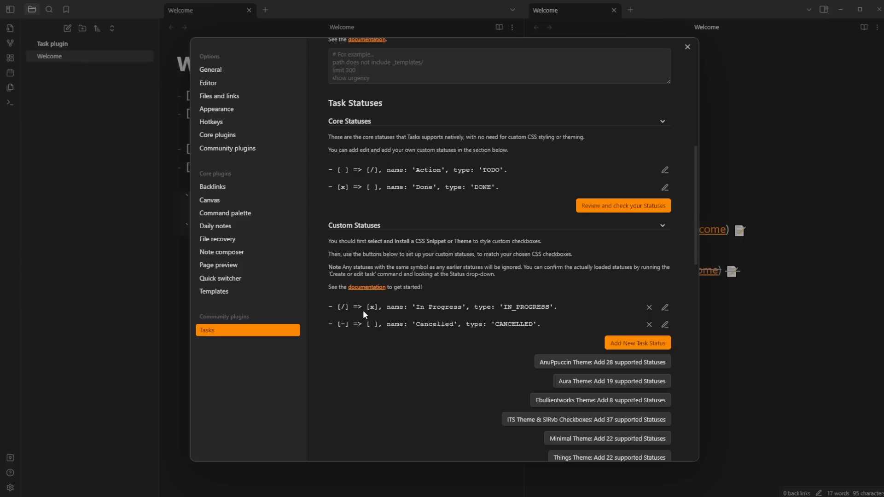
Step: Review the In Progress custom status's symbol, name, next status symbol and type options, then close the settings
click(665, 307)
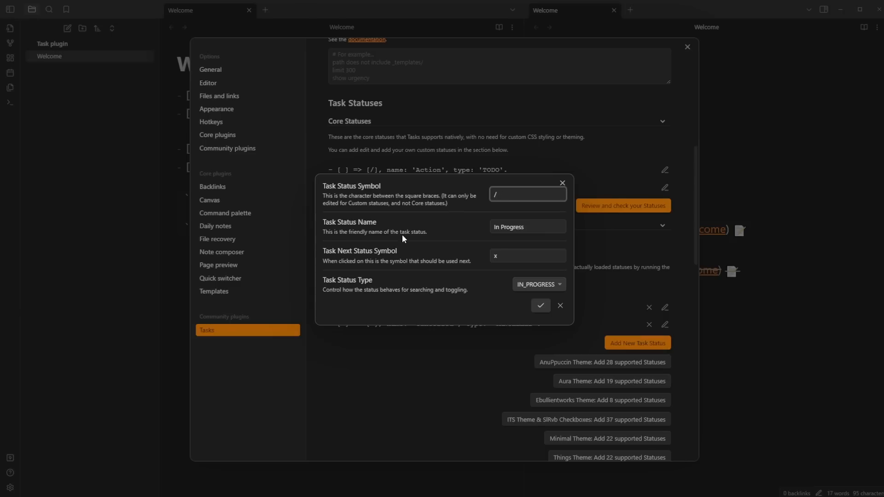
click(535, 224)
click(361, 259)
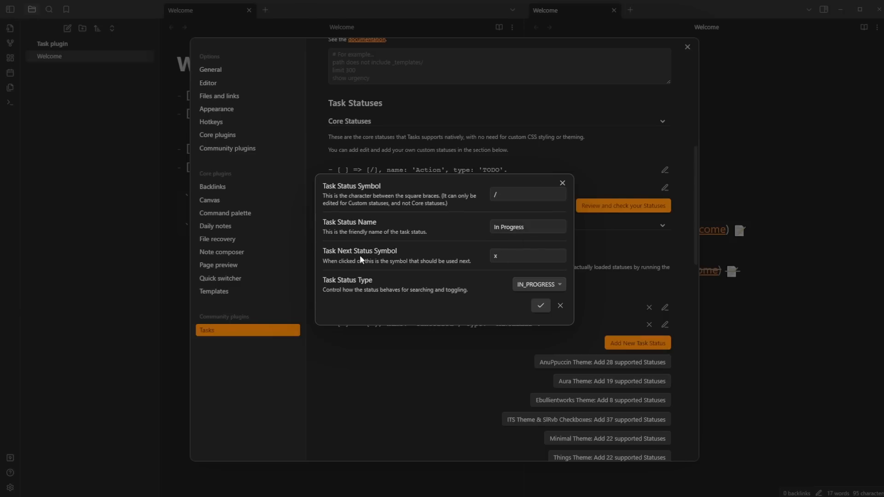
click(506, 252)
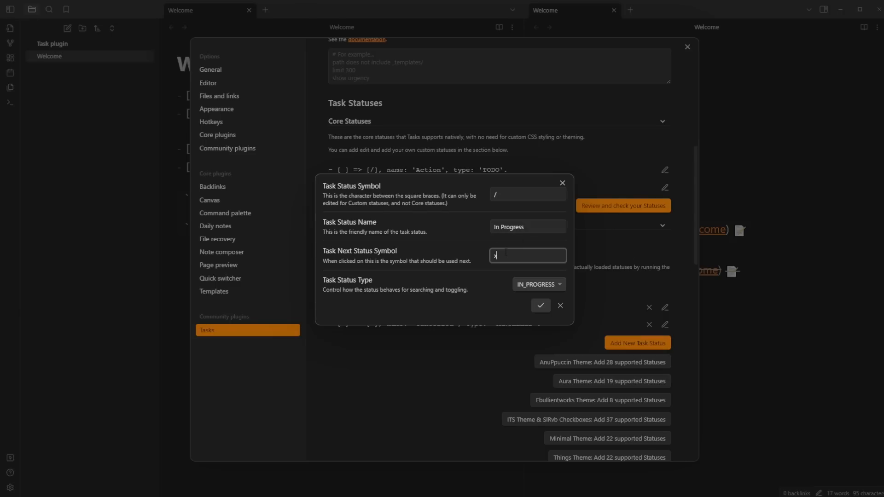
click(533, 283)
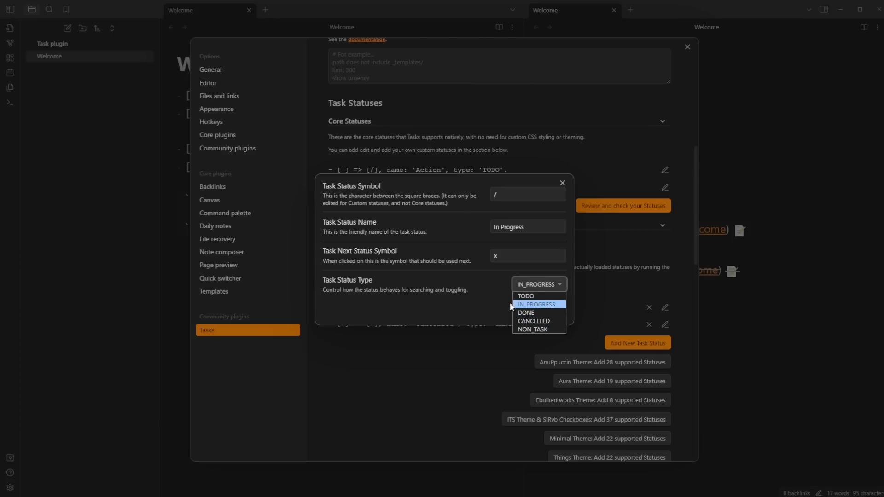
click(457, 299)
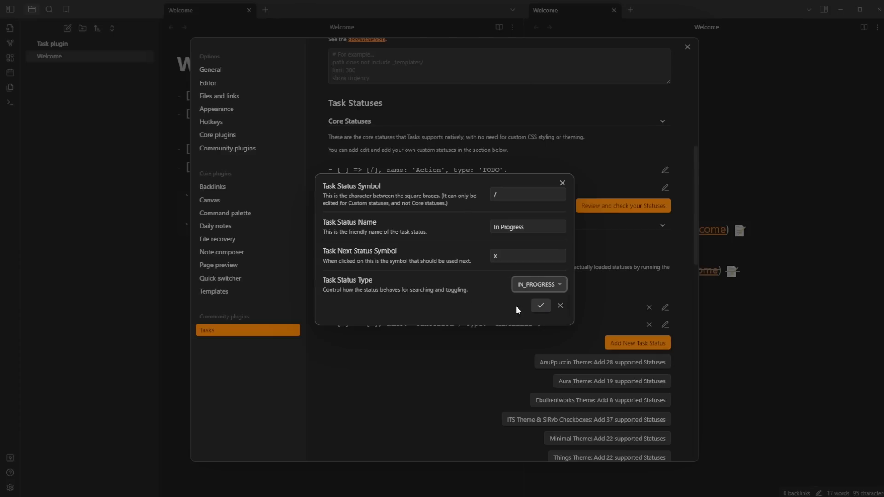
click(540, 306)
key(Escape)
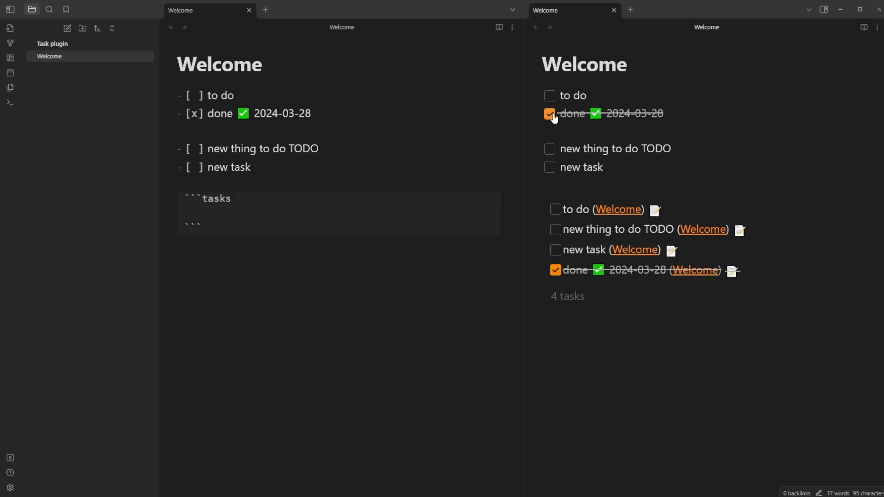
Step: Cycle the "done" task's checkbox through its statuses in the rendered pane, comparing the source symbols, and leave it unchecked
click(546, 115)
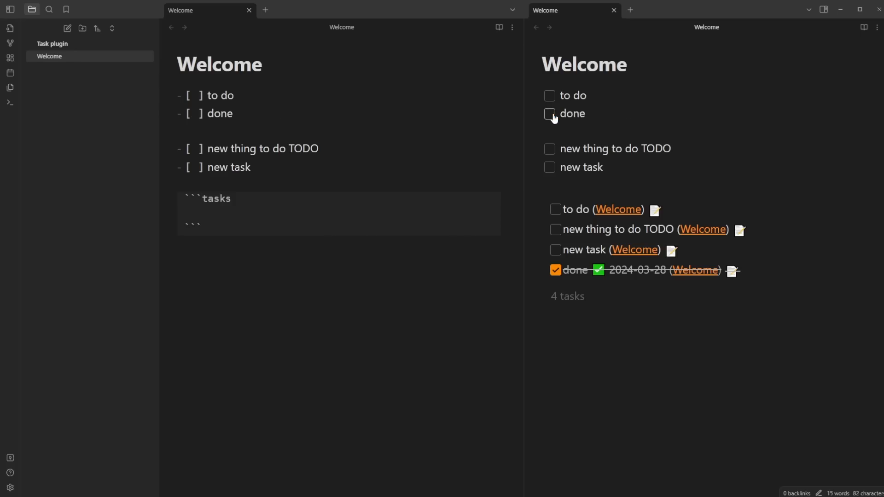
click(198, 114)
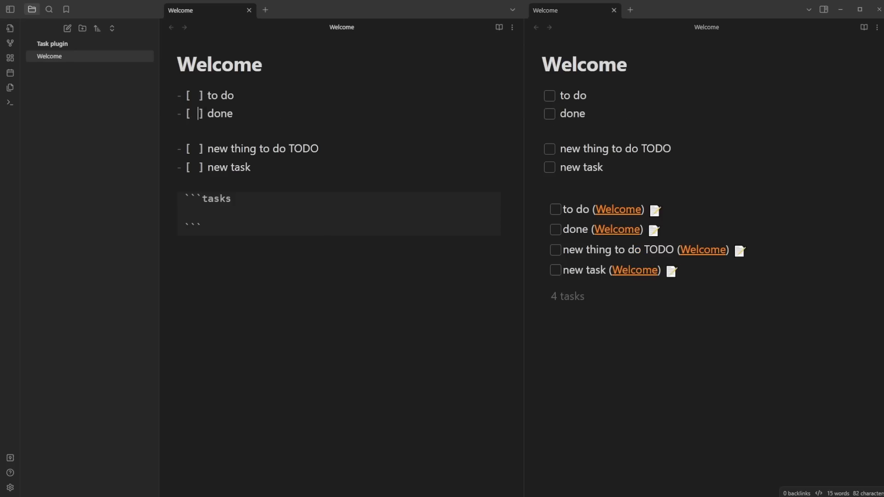
click(549, 114)
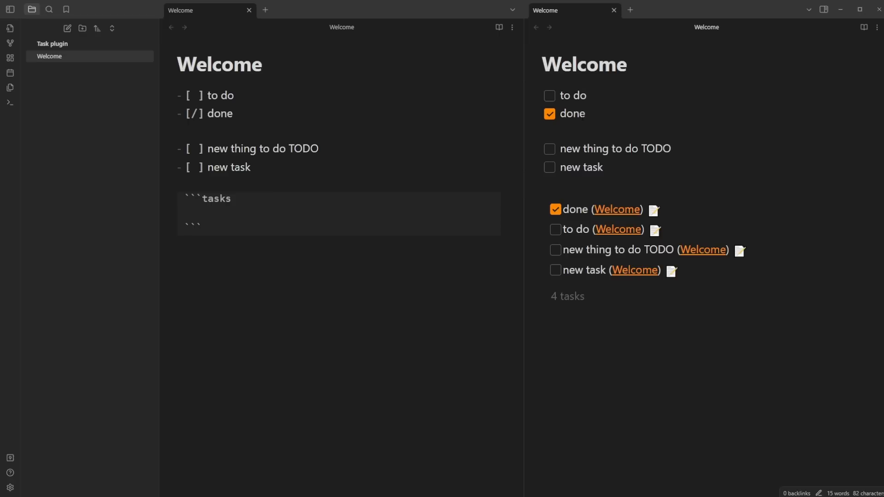
click(549, 115)
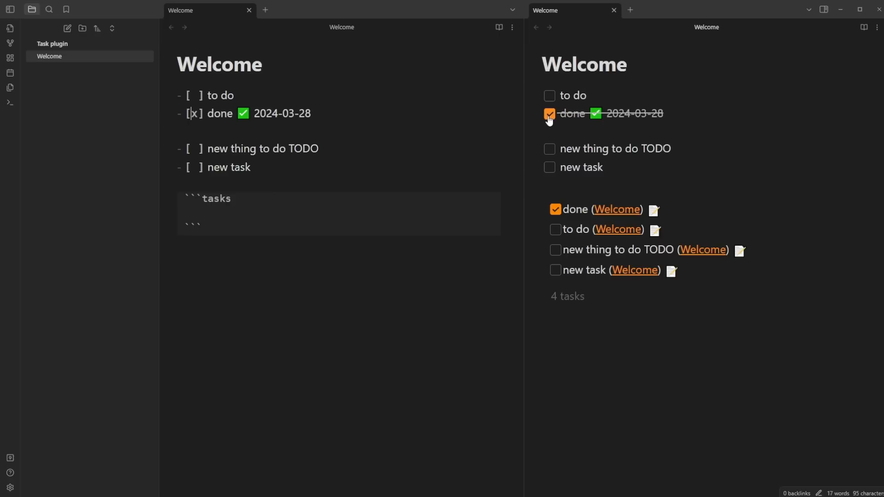
key(ctrl+z)
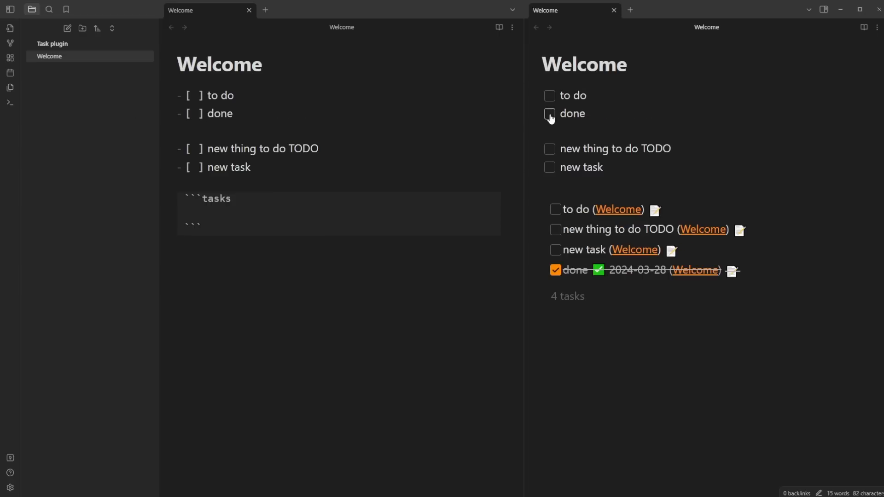
click(549, 115)
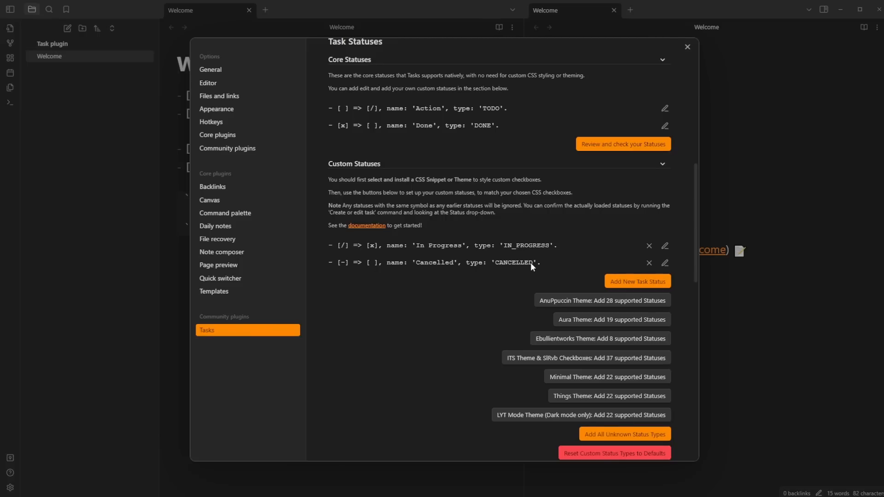
Step: Rename the core Action status to Todo, set its next status symbol to -, and save it
scroll(441, 284, up, 2)
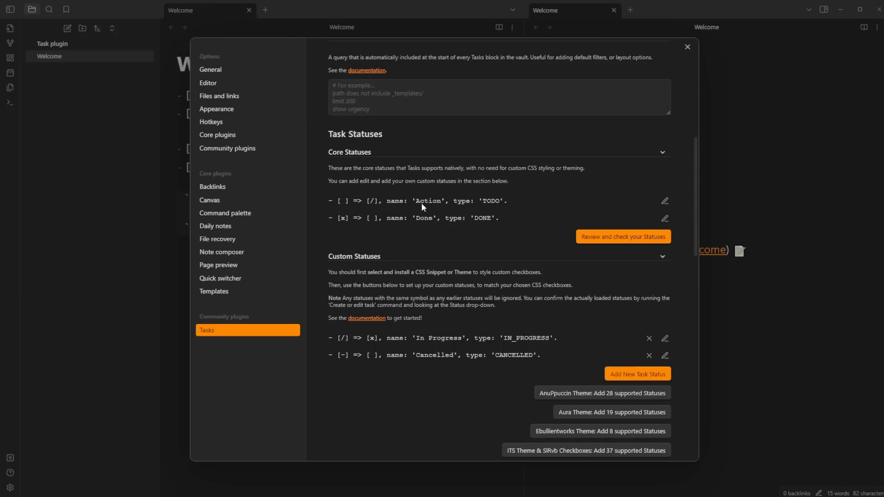
click(664, 199)
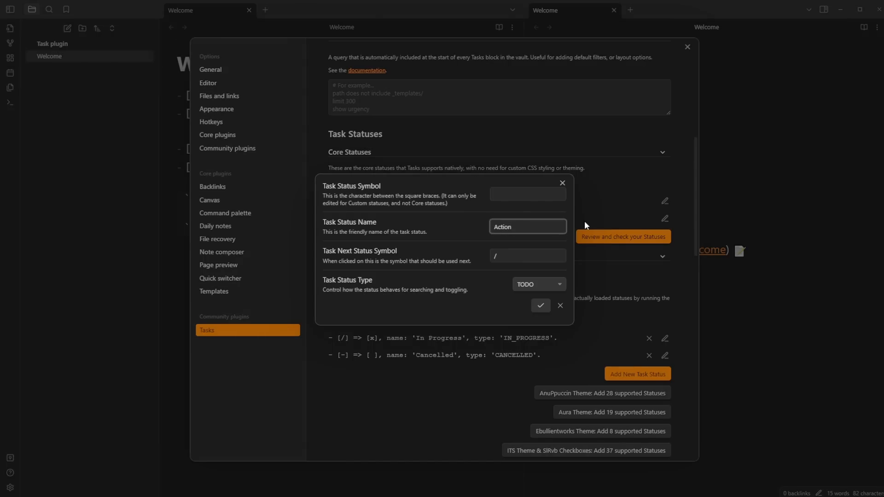
drag(514, 227, 472, 229)
text(Todo)
key(Tab)
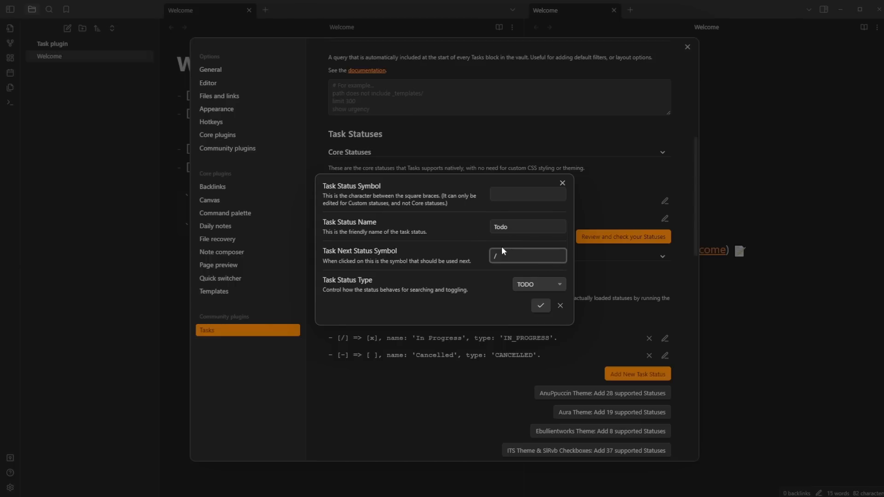
text(-)
click(540, 306)
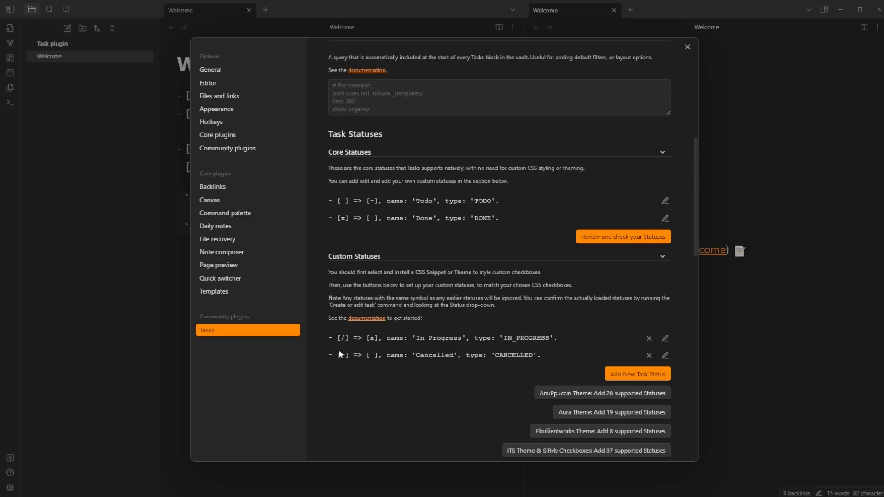
Step: Check the next status symbol of the Cancelled custom status and close the settings
click(664, 355)
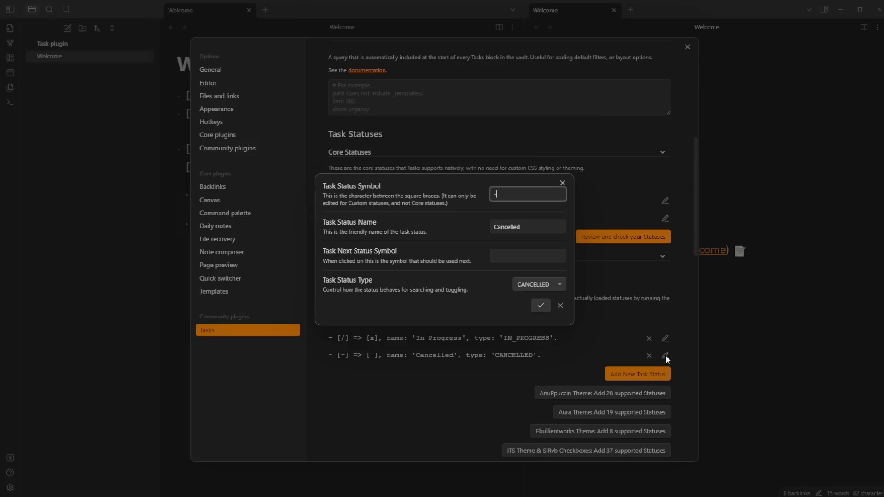
click(515, 256)
click(545, 304)
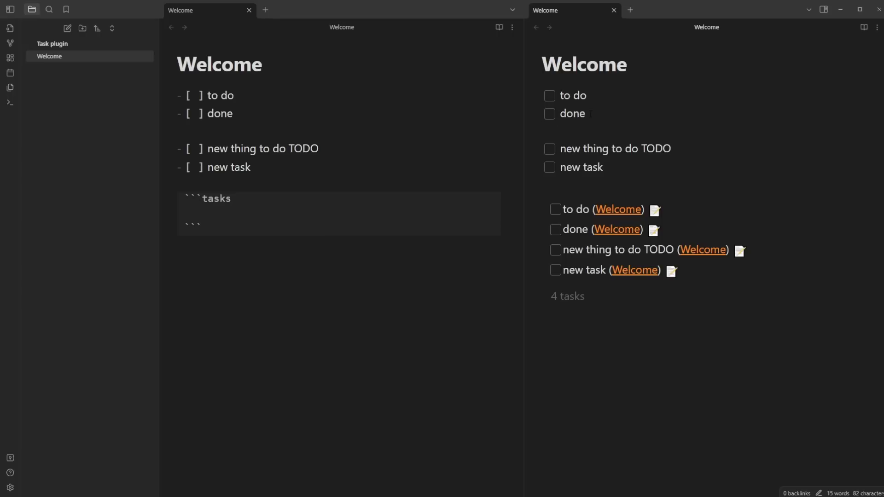
Step: Toggle the "done" task to Cancelled and back to Todo in the rendered pane, examining its symbol in the source pane
click(549, 114)
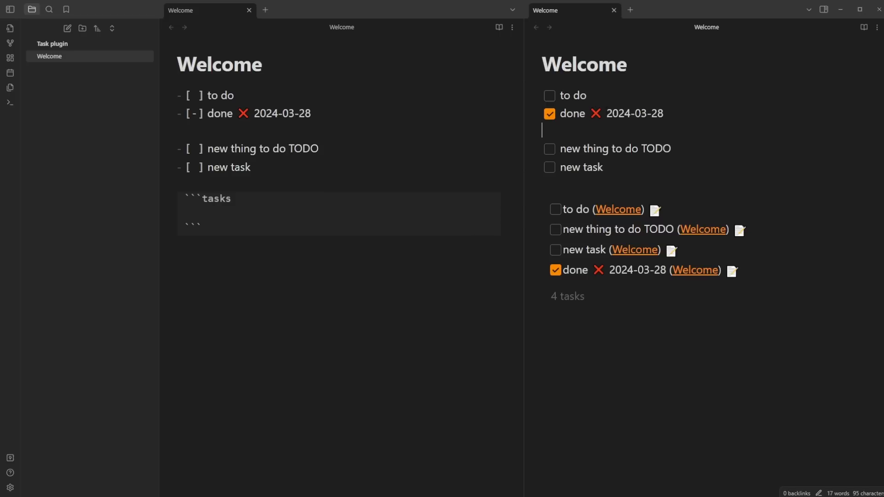
drag(199, 114, 185, 114)
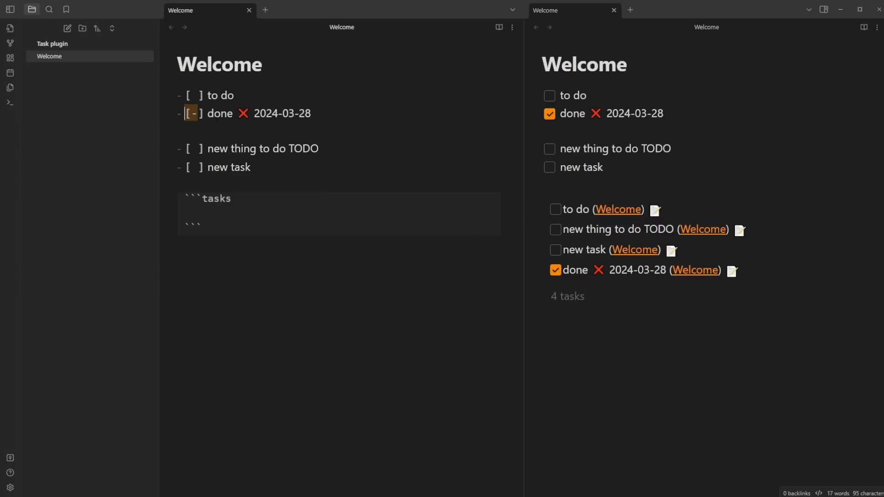
click(549, 114)
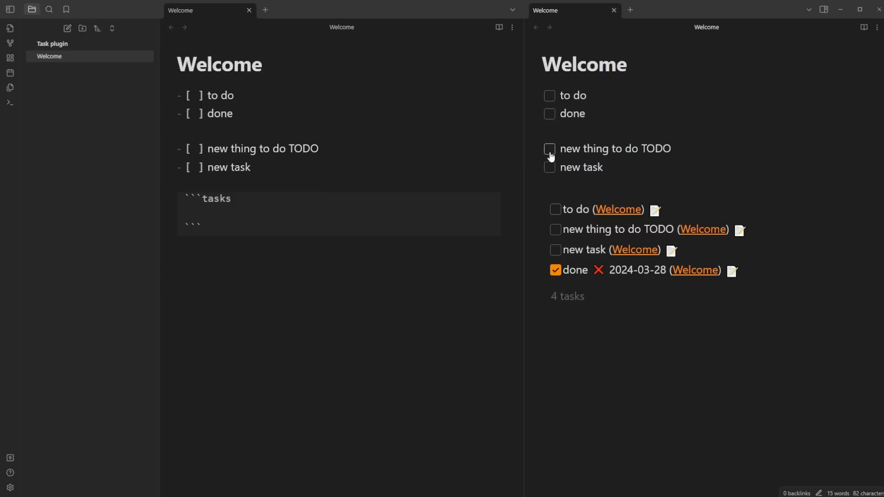
click(551, 115)
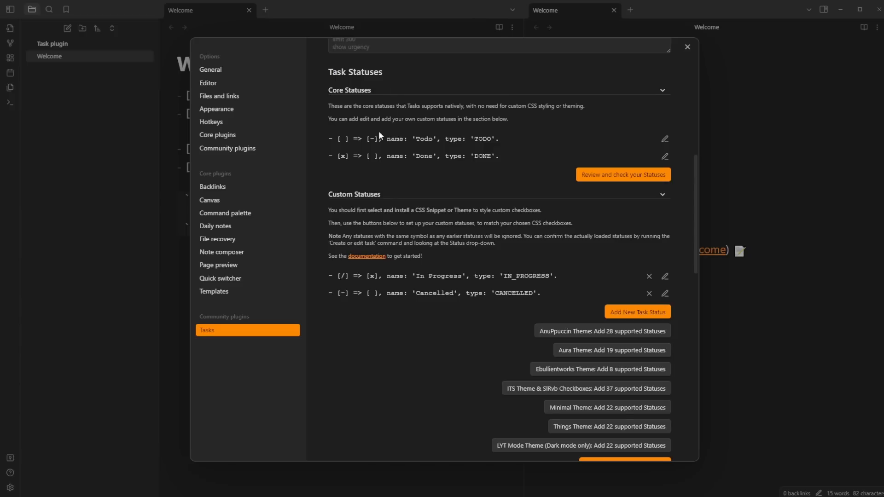
Step: Generate the Review and check your Statuses report and test its Loaded Settings diagram by toggling the "done" task to Cancelled and back
click(610, 175)
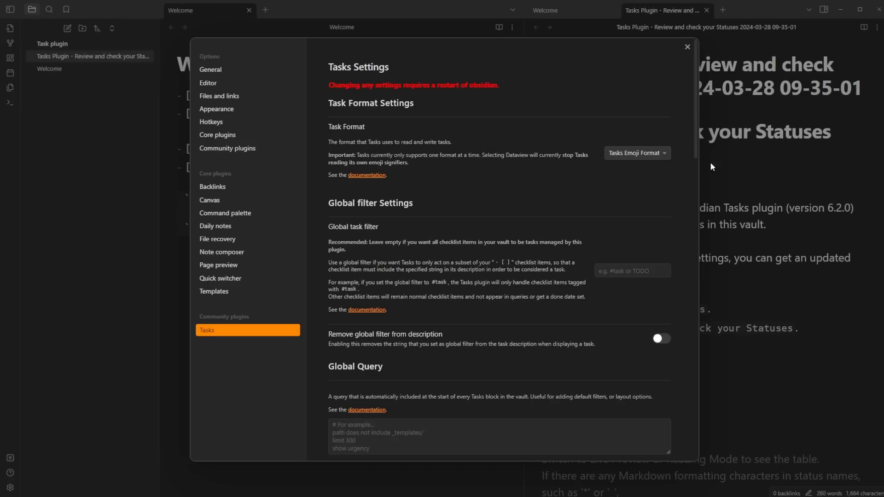
click(710, 162)
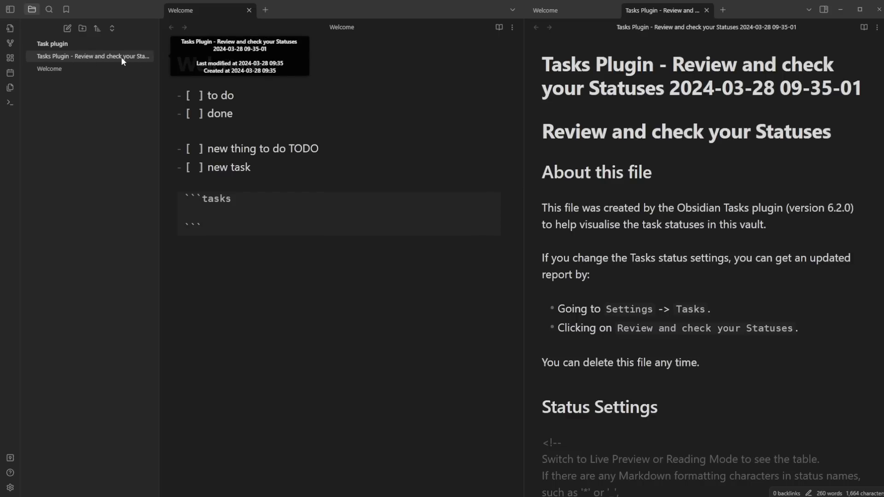
scroll(630, 227, down, 10)
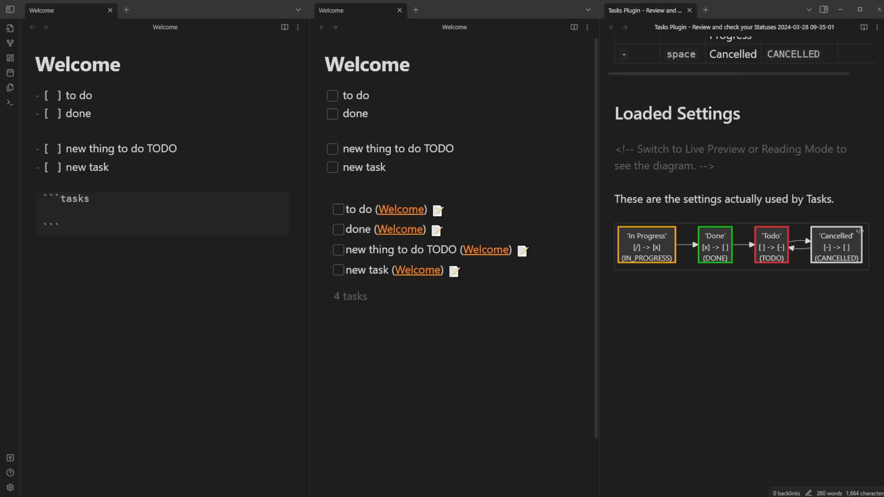
click(332, 115)
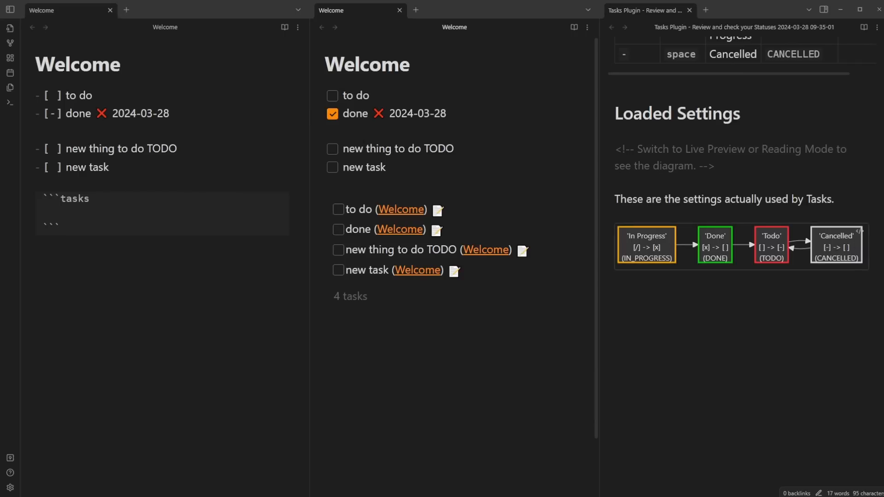
click(332, 114)
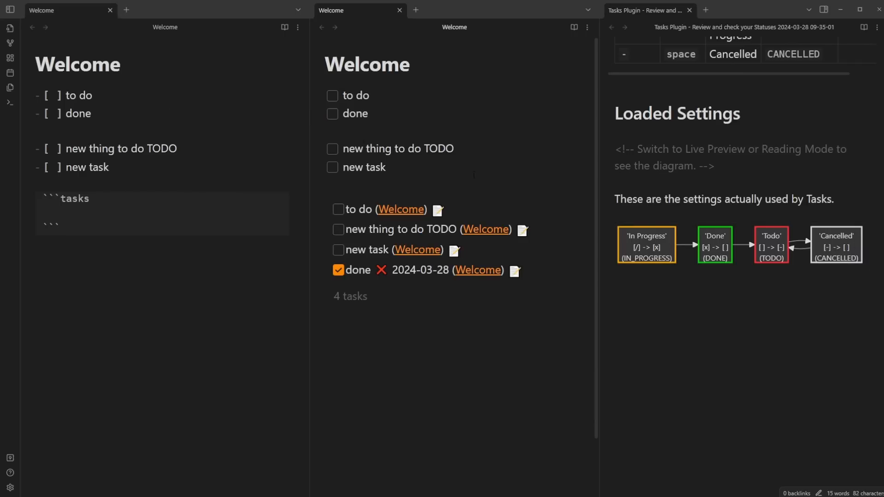
Step: Set the "done" task's symbol to / in the source pane and toggle its rendered checkbox to mark it Done
click(83, 117)
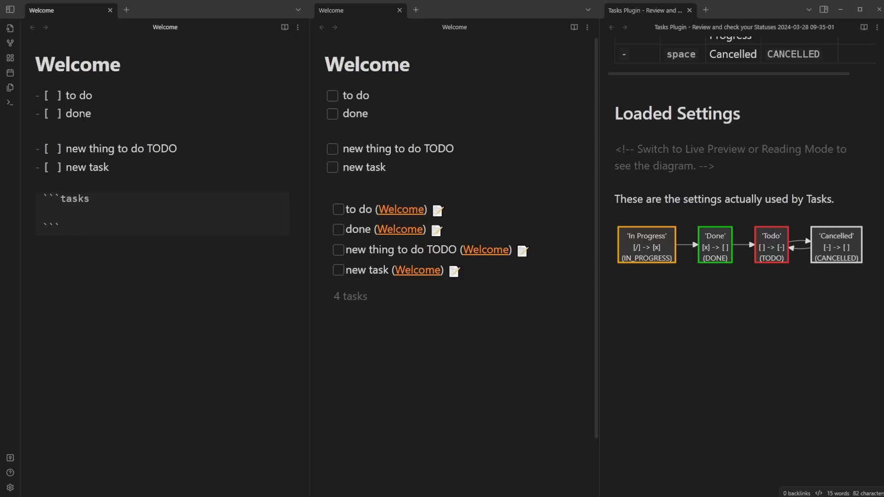
text(/)
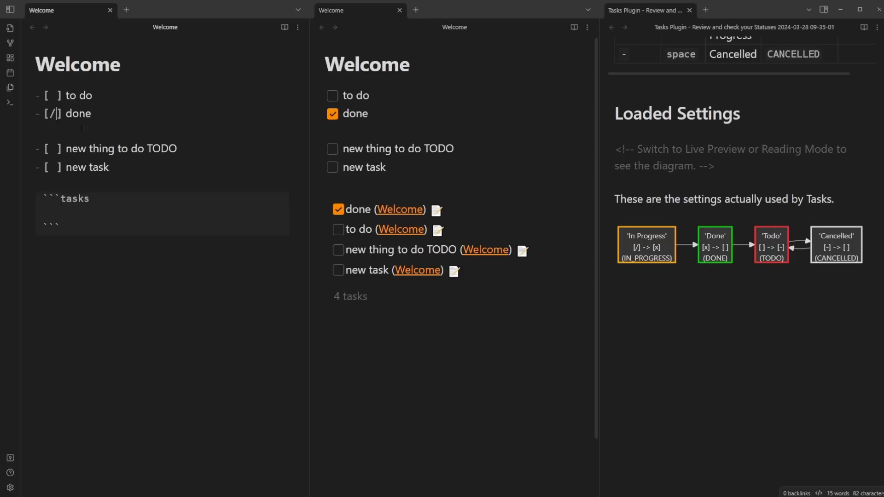
click(349, 123)
click(69, 128)
click(332, 114)
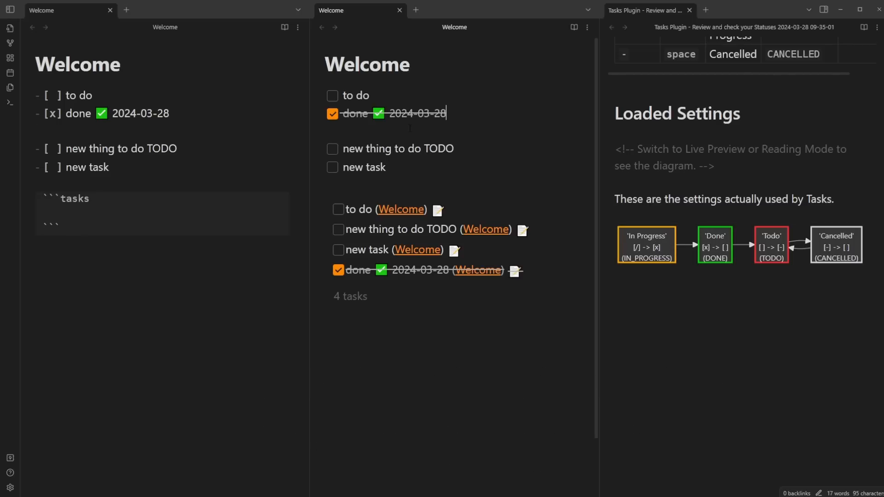
Step: Open the "done" task with the Tasks: Create or edit task command, view its fields and close the form
key(ctrl+p)
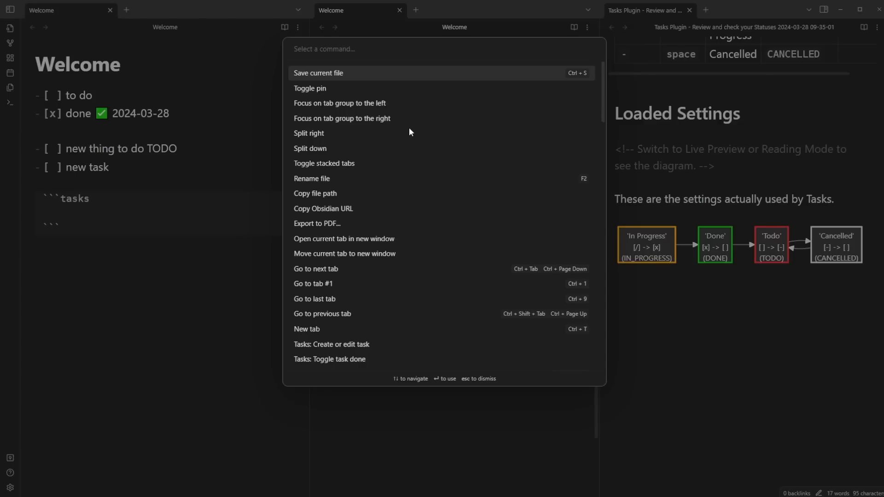
text(task)
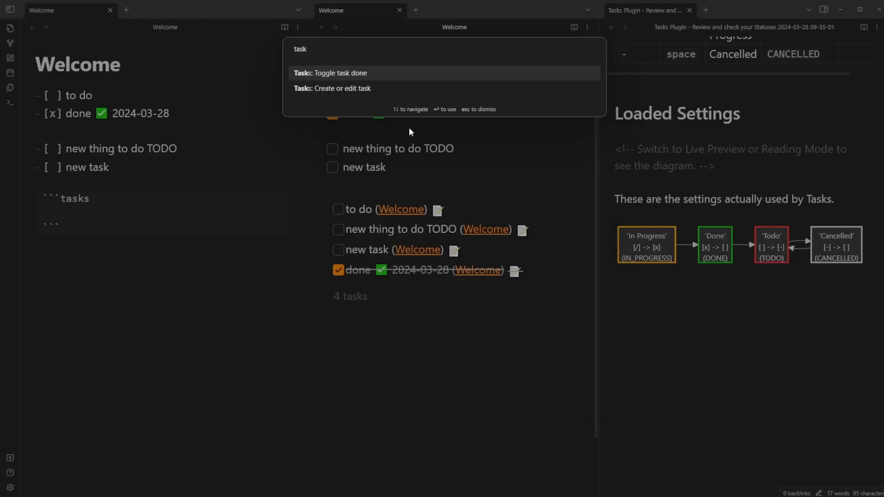
key(Down)
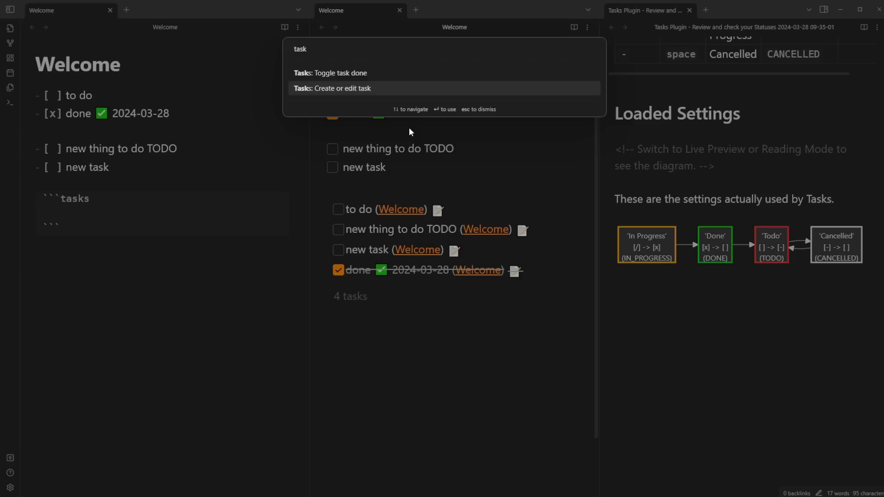
key(Return)
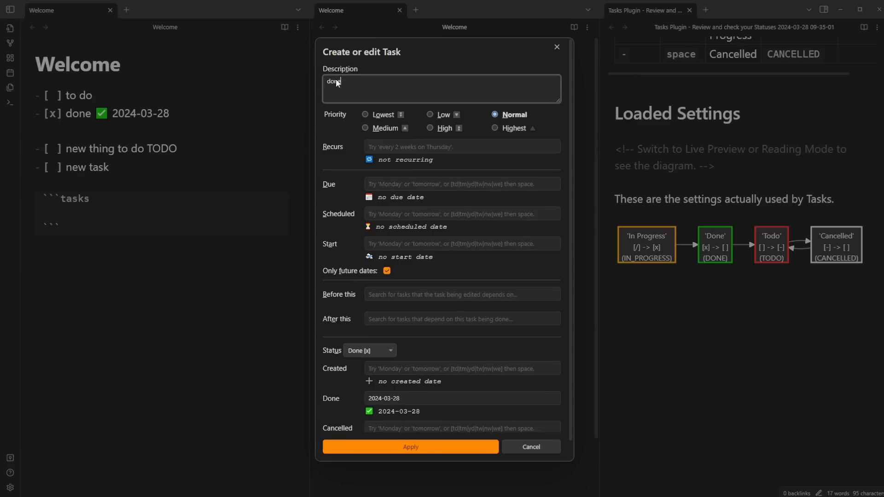
click(557, 48)
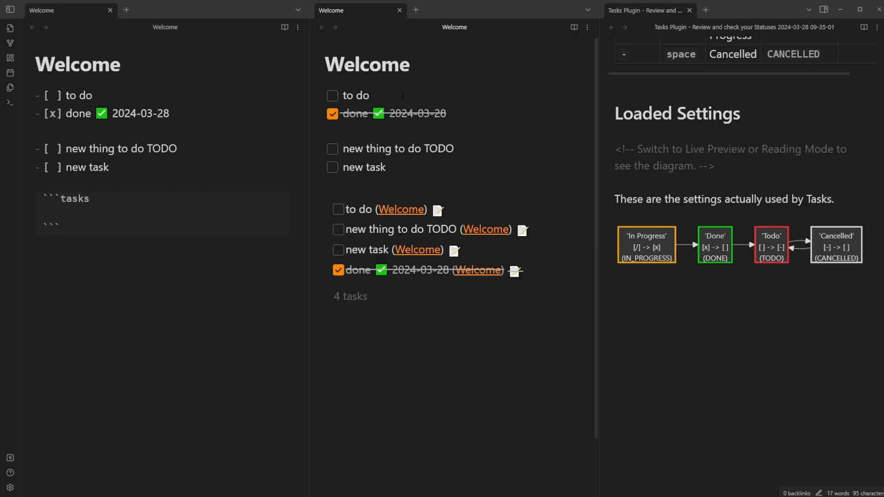
Step: Set the "to do" task's status to In Progress through the Tasks: Create or edit task command and apply it
key(ctrl+p)
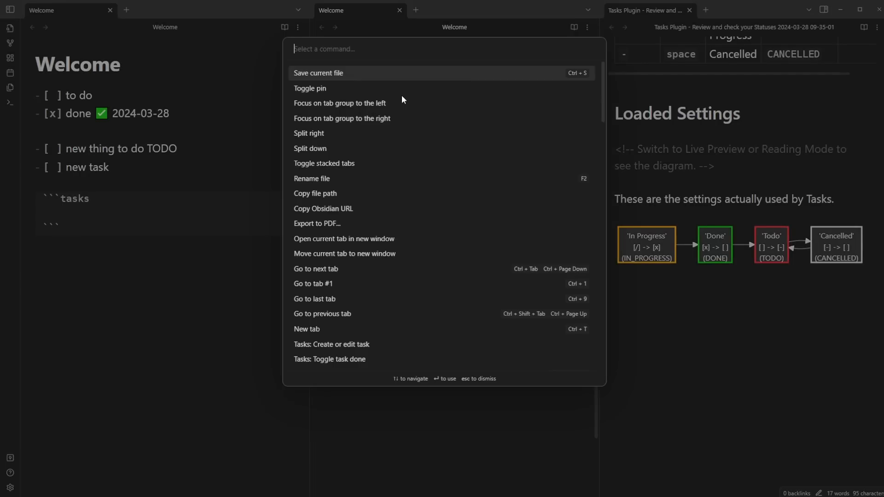
text(task)
key(Down)
key(Return)
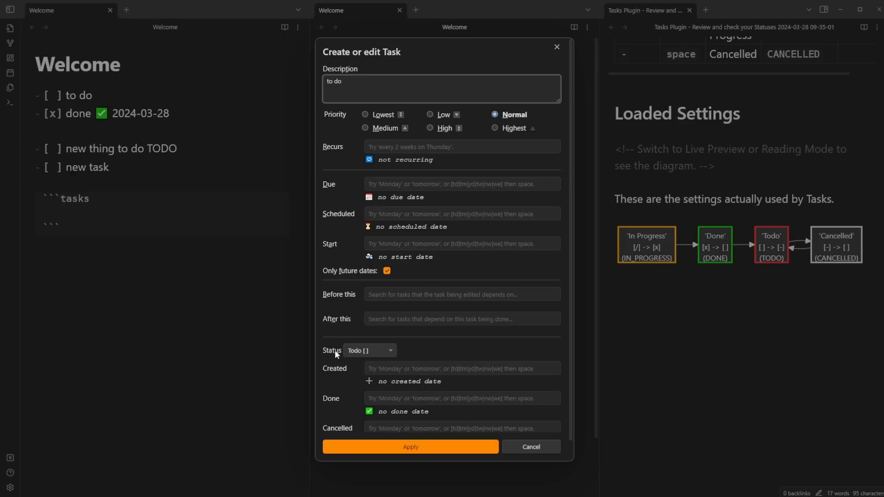
click(378, 352)
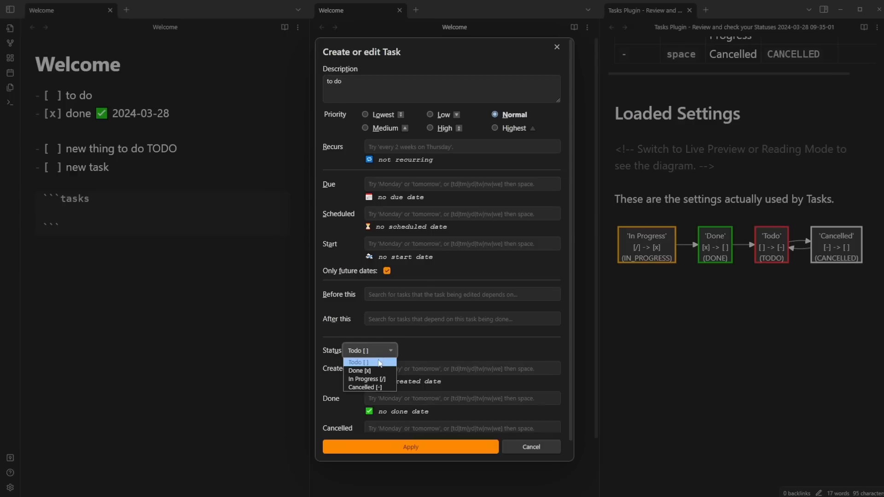
click(367, 379)
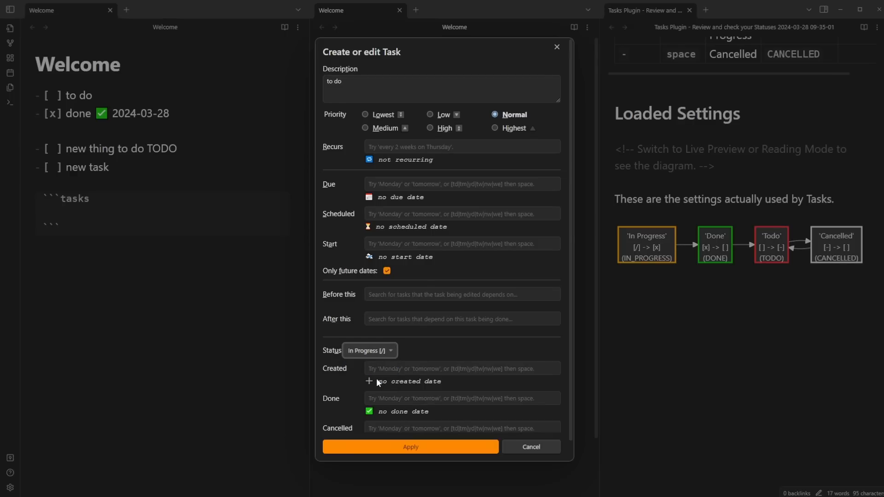
click(421, 447)
click(380, 87)
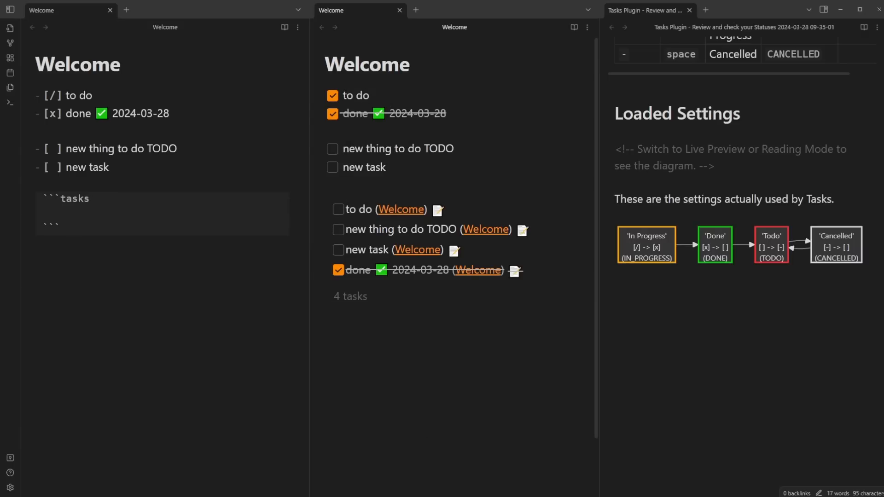
Step: Toggle the "to do" task's rendered checkbox to Done and through its status cycle, leaving it at Todo
click(332, 96)
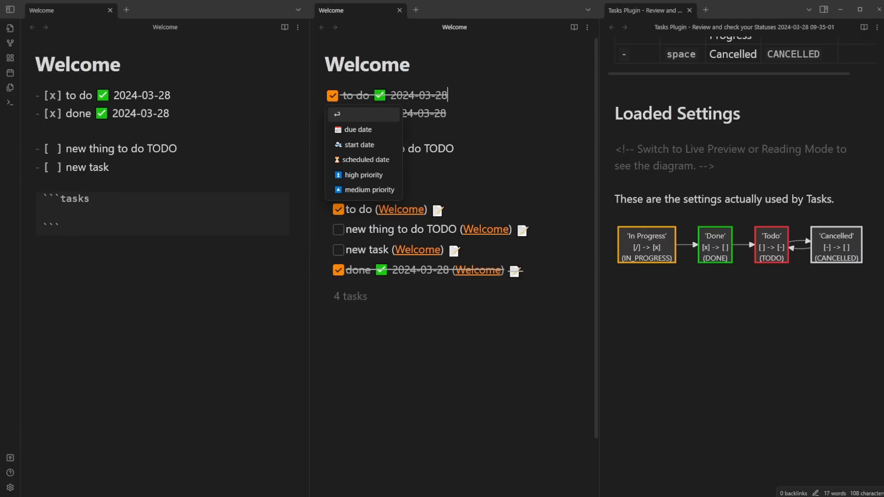
click(332, 96)
click(392, 91)
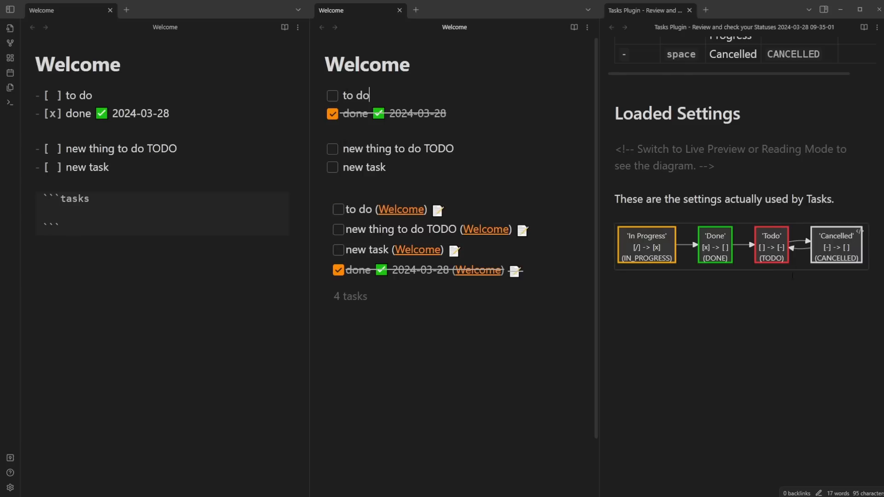
click(332, 95)
click(334, 97)
key(Escape)
Step: Assign the hotkey Ctrl+Alt+N to the Tasks: Create or edit task command and test it on the "done" task
click(10, 487)
click(225, 122)
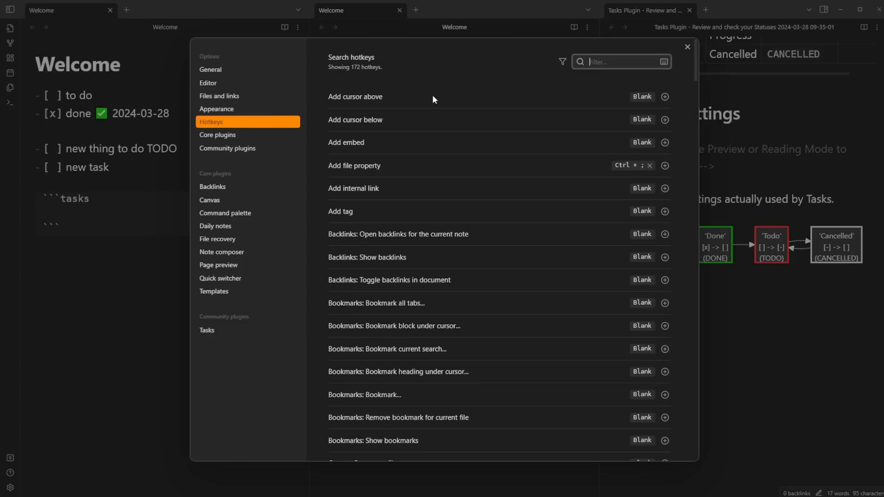
text(tasks)
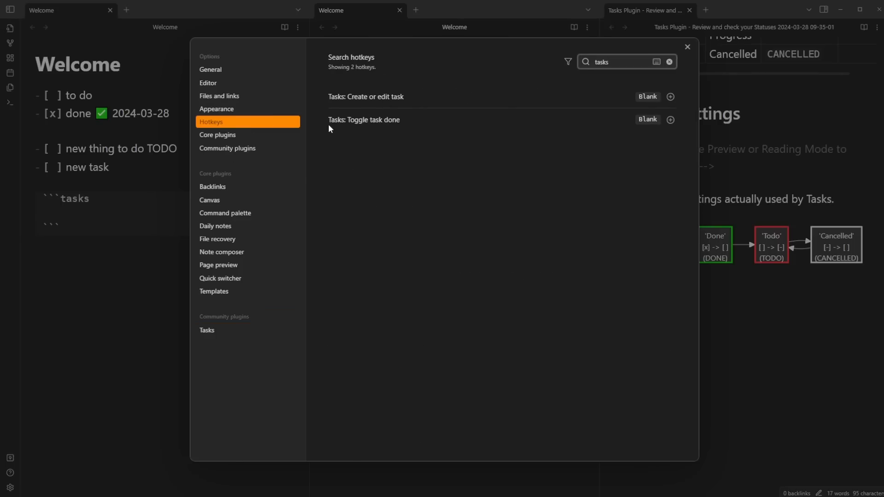
click(670, 97)
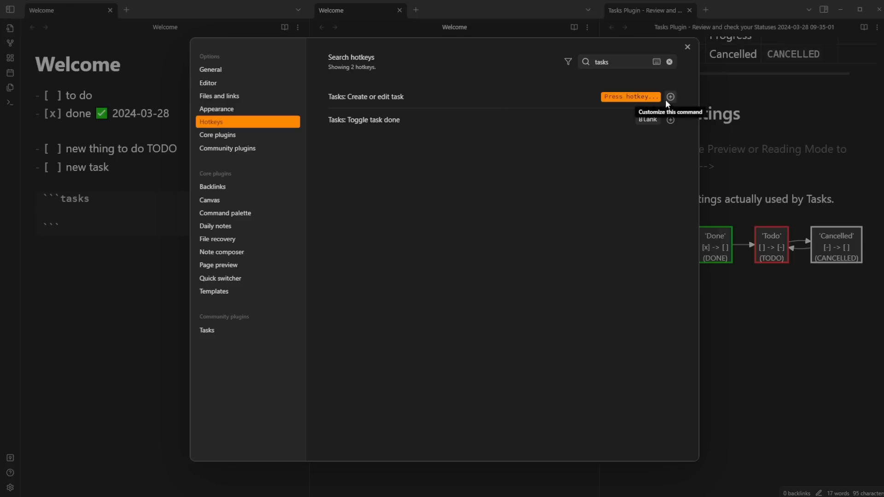
key(ctrl+alt+n)
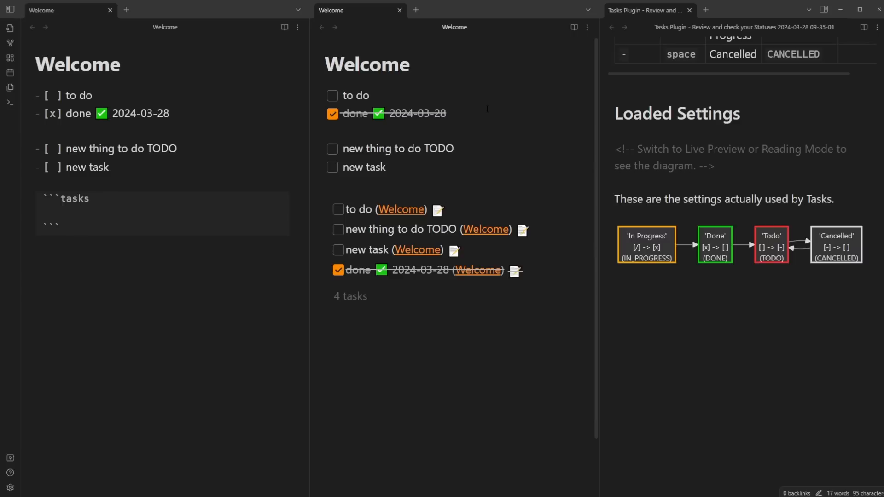
key(ctrl+alt+n)
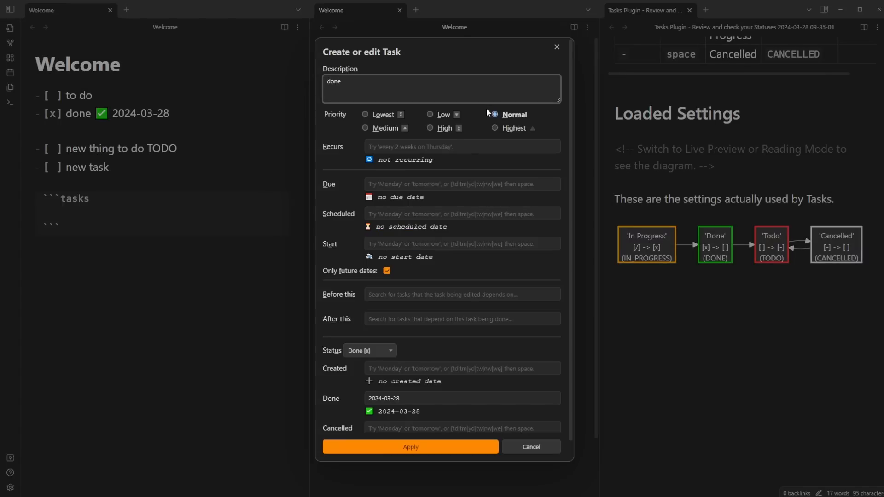
Step: Add a custom task status with symbol ?, name Question, next symbol x and type IN_PROGRESS in the Tasks settings
scroll(436, 289, down, 1)
scroll(436, 289, up, 1)
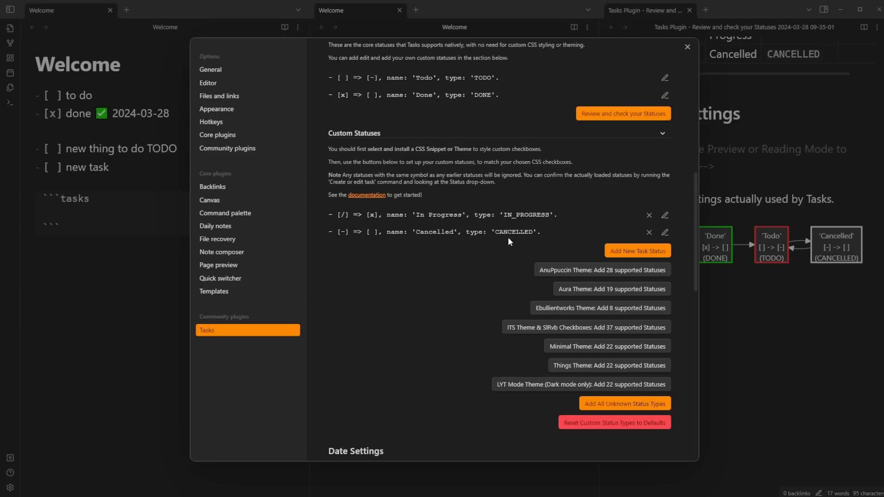
click(641, 252)
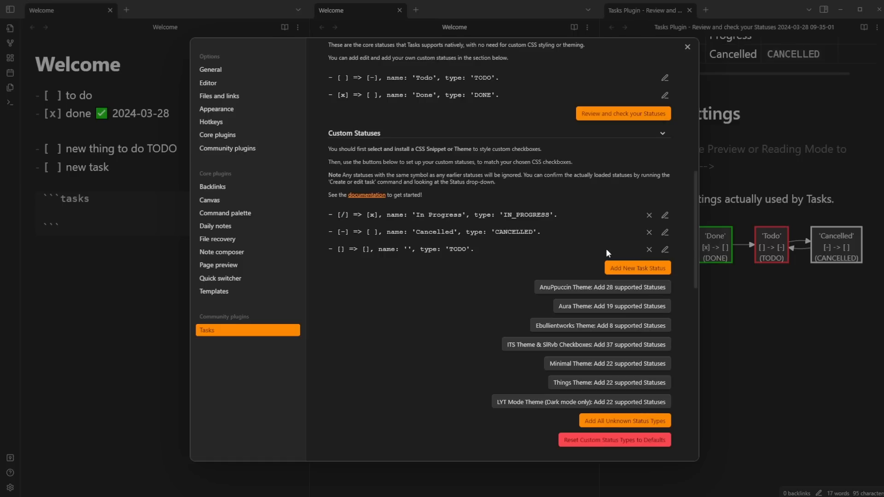
click(664, 250)
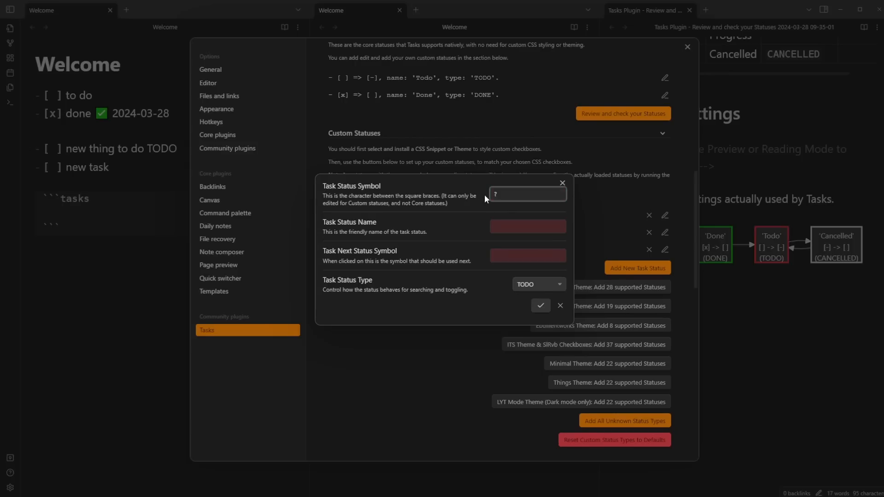
click(513, 225)
text(Question)
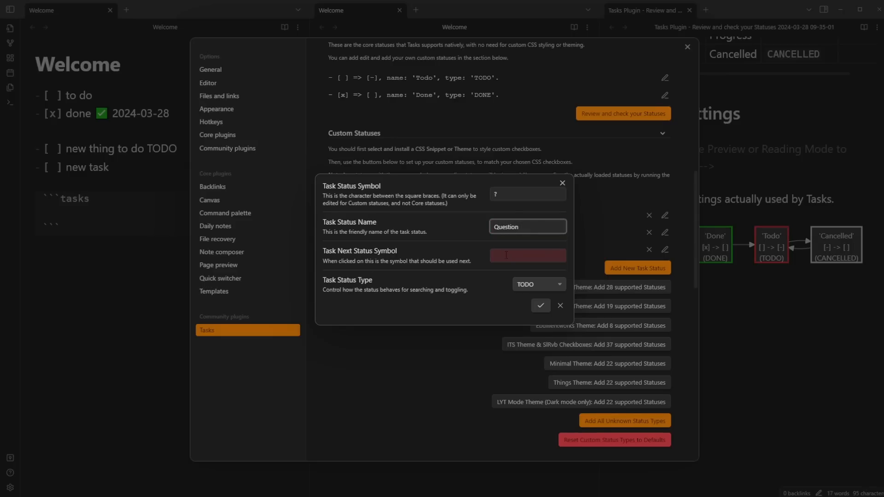
click(508, 254)
text(x)
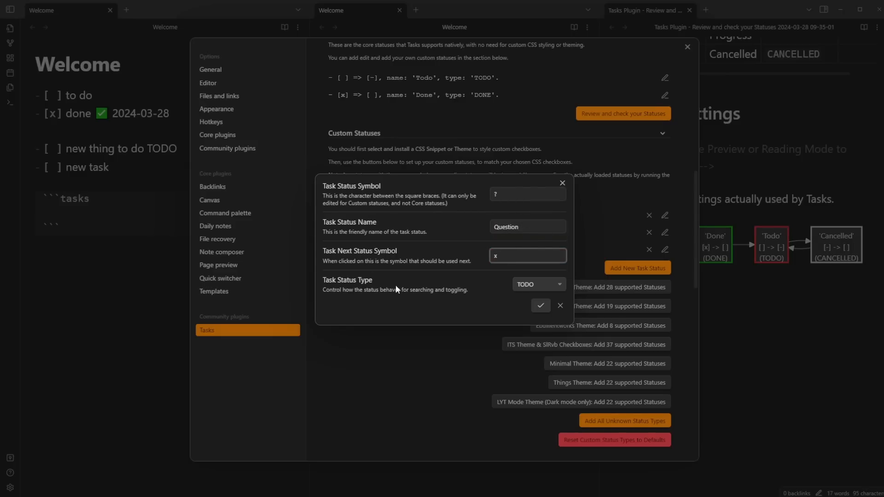
click(522, 286)
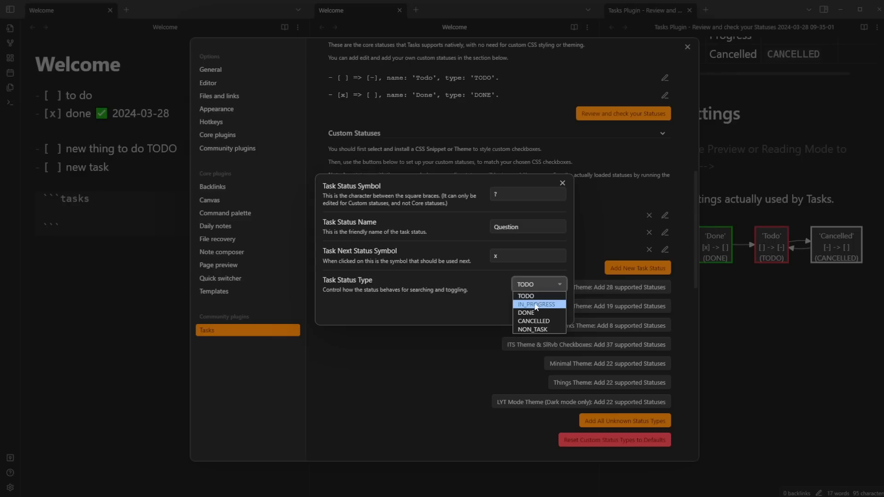
click(528, 304)
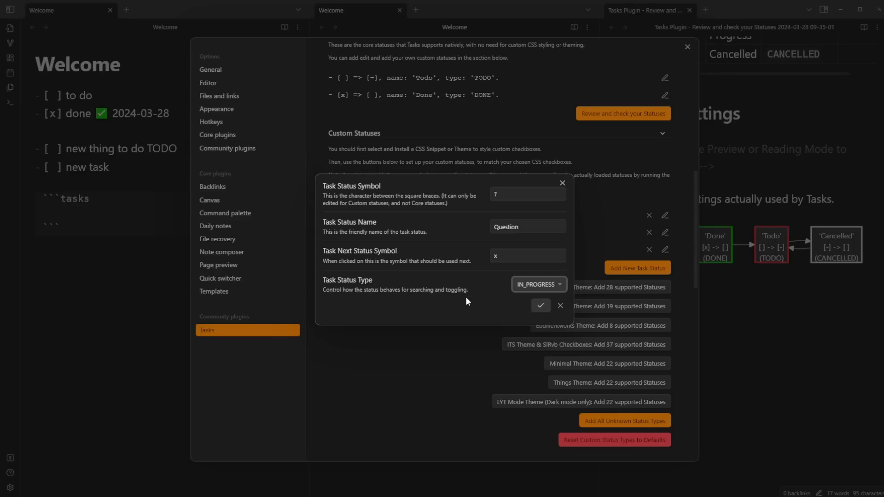
click(541, 306)
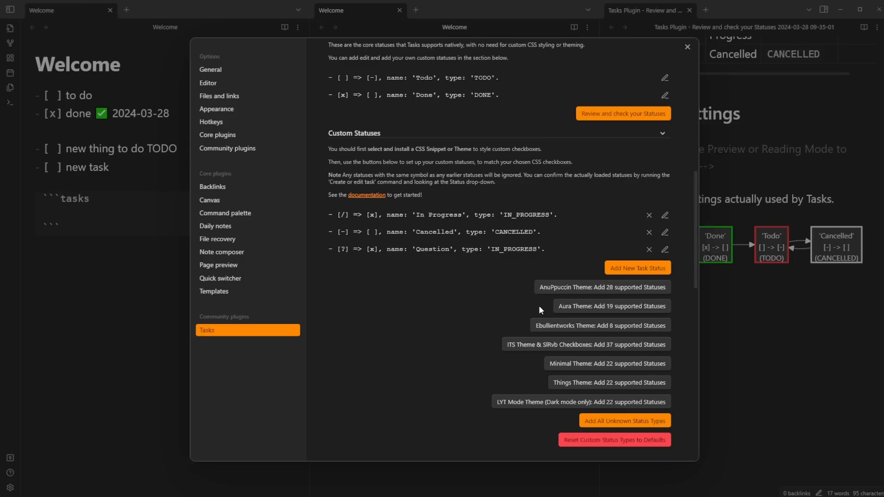
key(Escape)
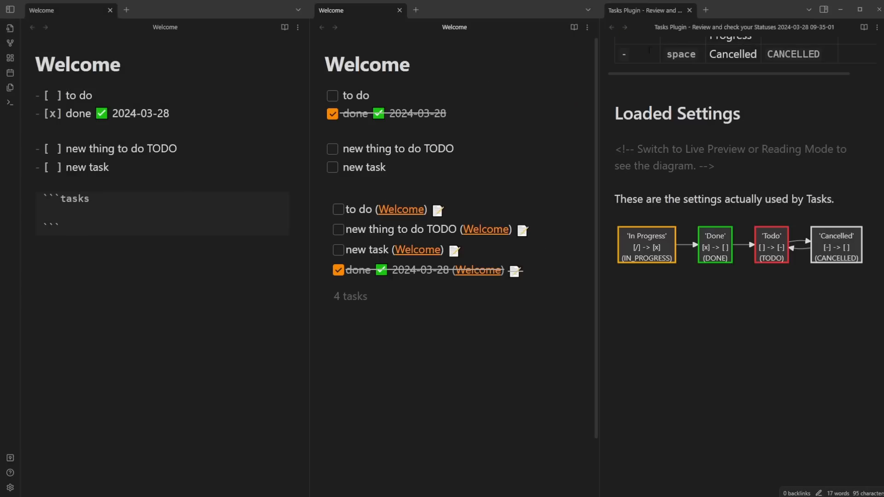
Step: Close the old Review and check your Statuses report and delete its file from the vault
middle_click(639, 10)
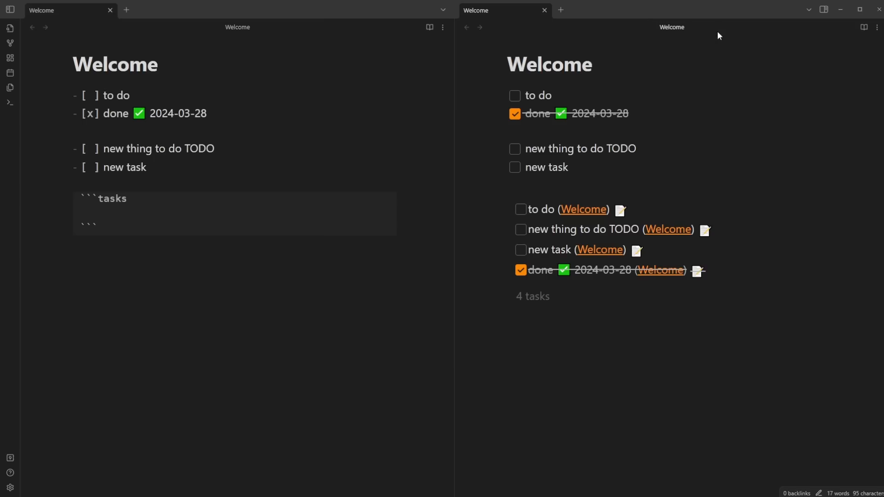
click(11, 9)
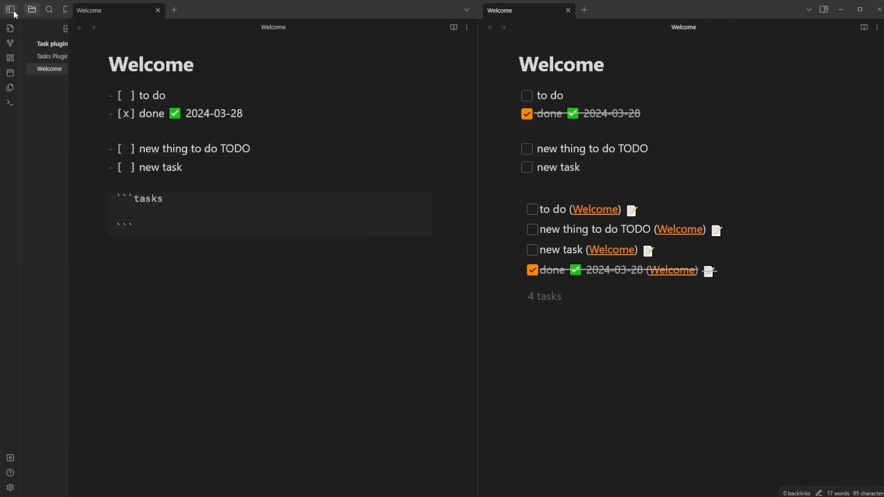
right_click(51, 59)
click(106, 215)
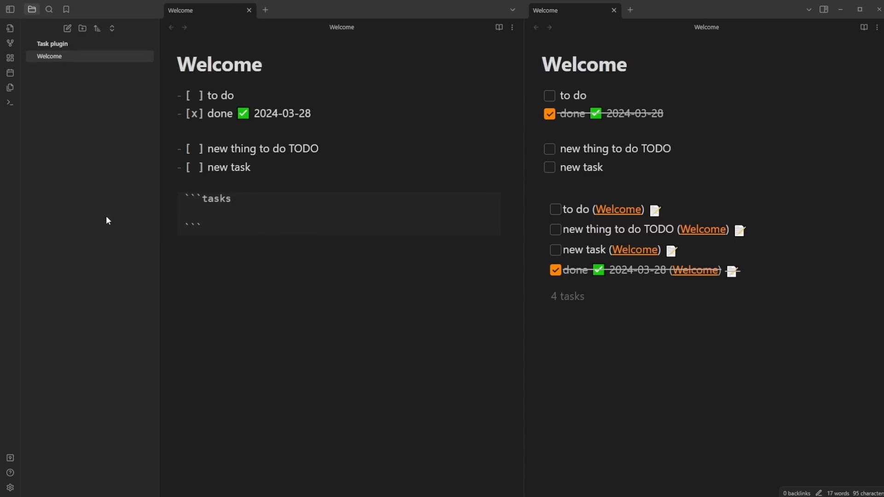
Step: Generate a new Review and check your Statuses report from the Tasks settings and examine its Loaded Settings diagram
click(10, 487)
scroll(628, 299, down, 6)
click(629, 298)
click(724, 278)
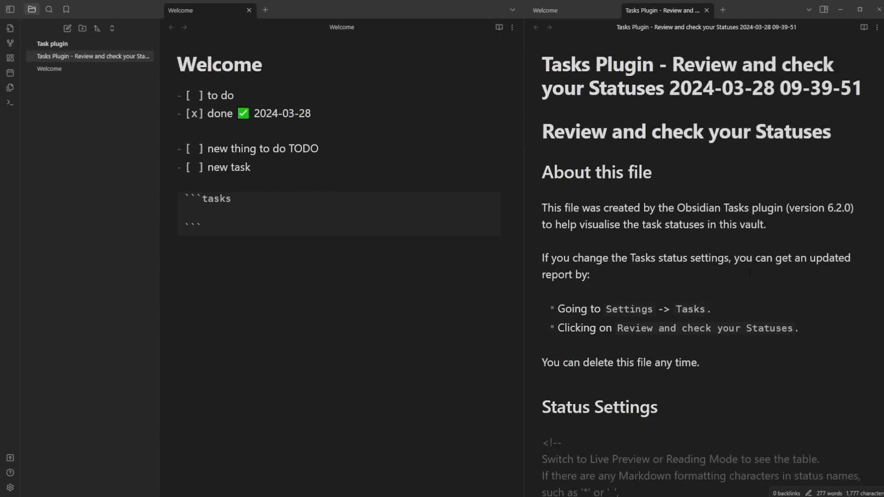
scroll(723, 279, down, 10)
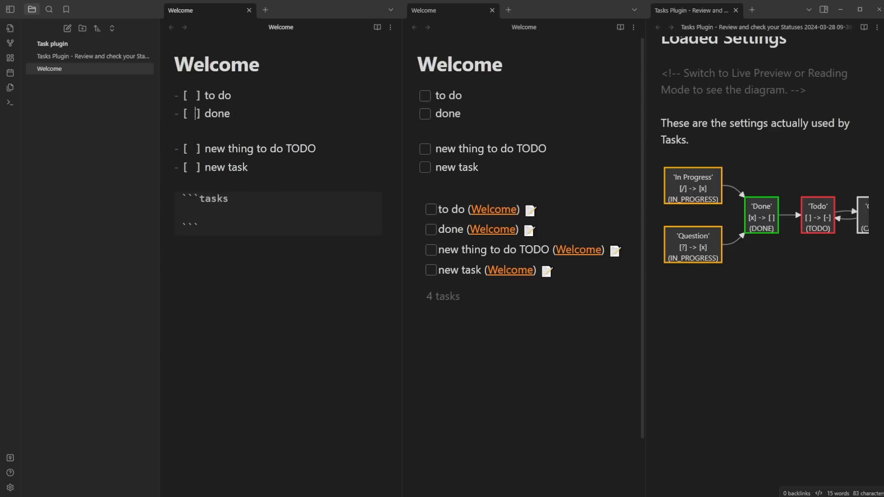
Step: Set the "done" task's symbol to ? in the source pane and toggle its rendered checkbox to mark it Done
key(BackSpace)
text(?] done)
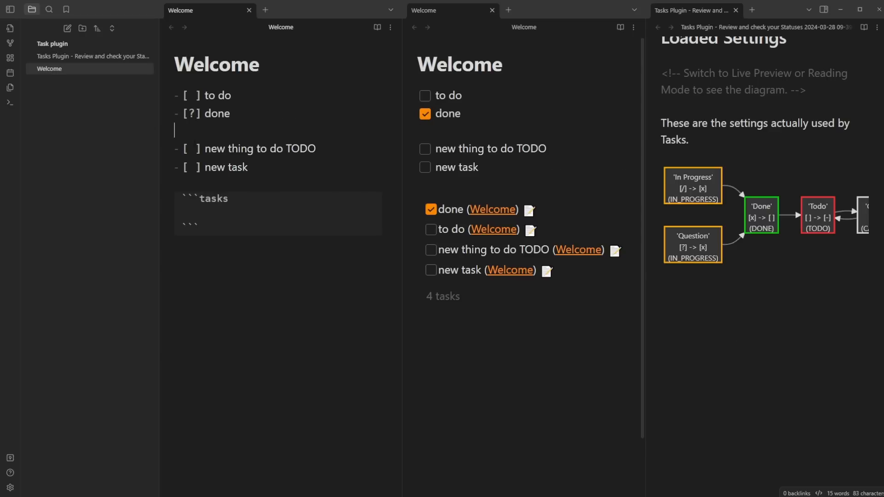
triple_click(537, 119)
click(539, 119)
click(425, 114)
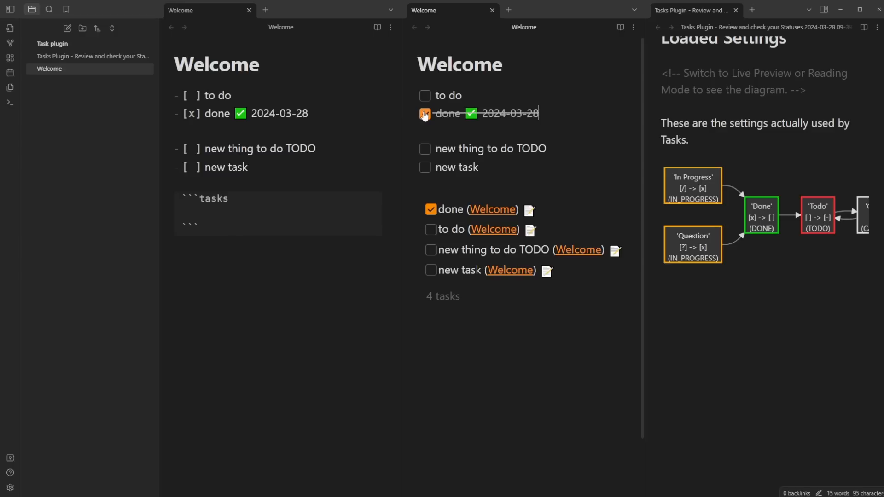
click(551, 113)
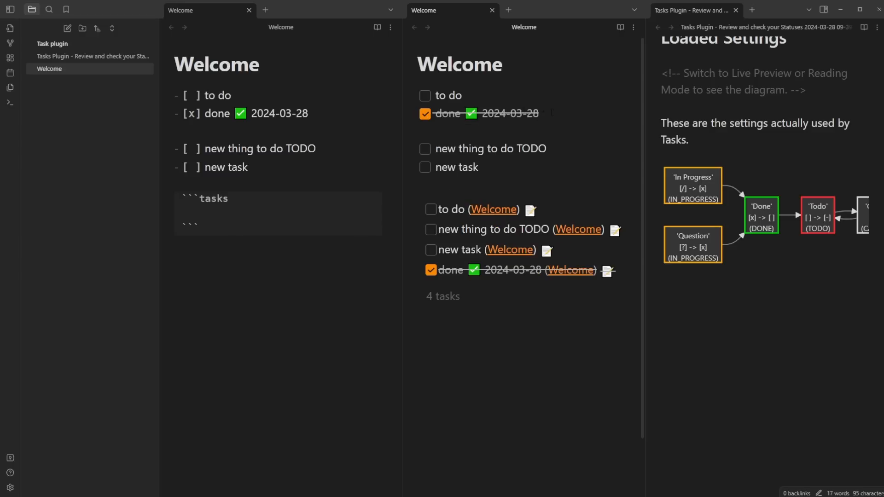
Step: Review the custom statuses in the Tasks settings, close them and toggle the "done" task's rendered checkbox to Todo
drag(551, 113, 460, 114)
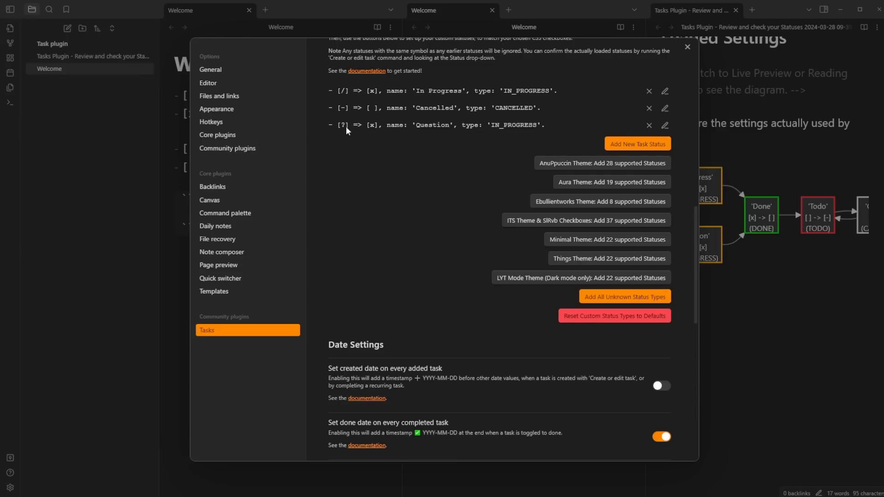
scroll(354, 126, up, 2)
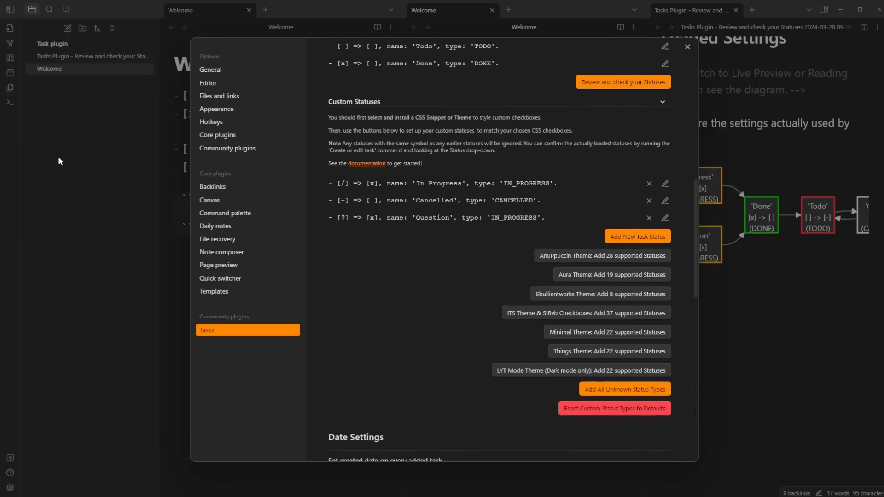
click(59, 161)
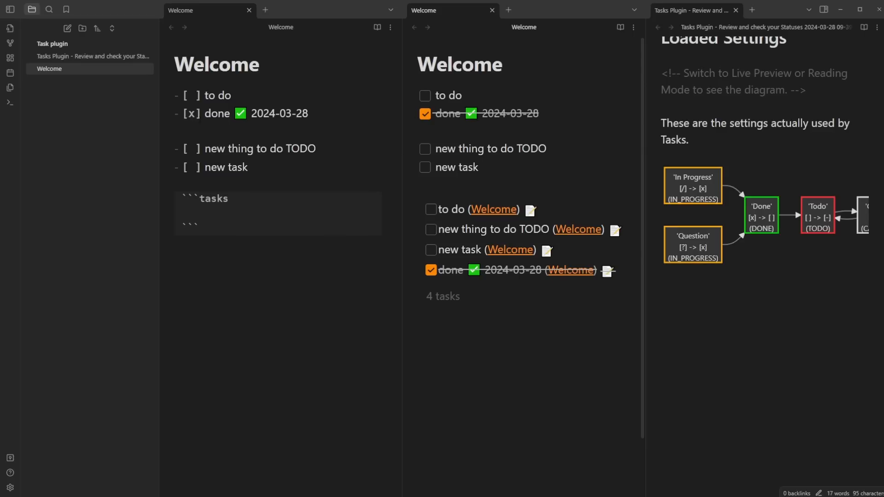
click(425, 114)
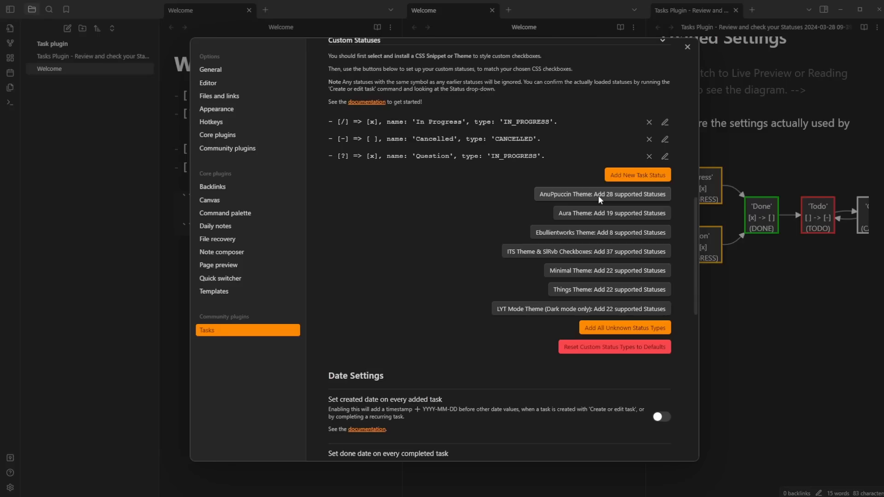
Step: Add the Minimal Theme's 22 supported statuses to the custom statuses and look through the resulting list
click(614, 271)
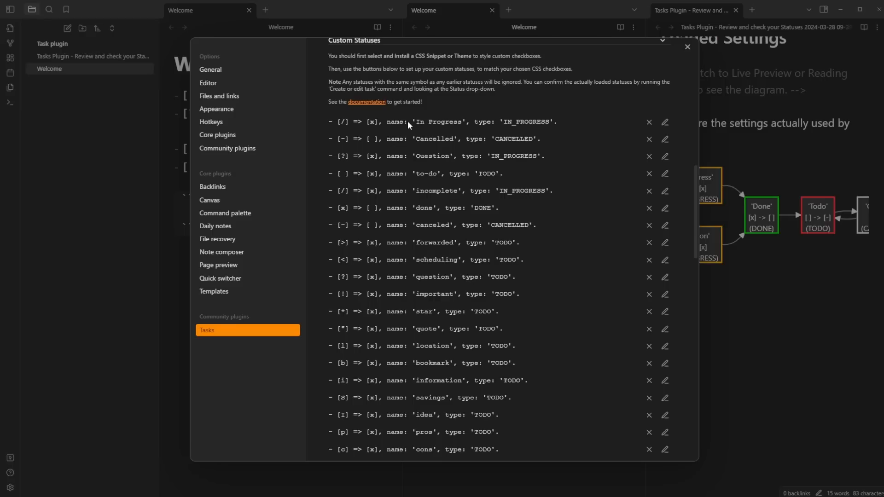
scroll(405, 194, down, 5)
scroll(407, 256, up, 4)
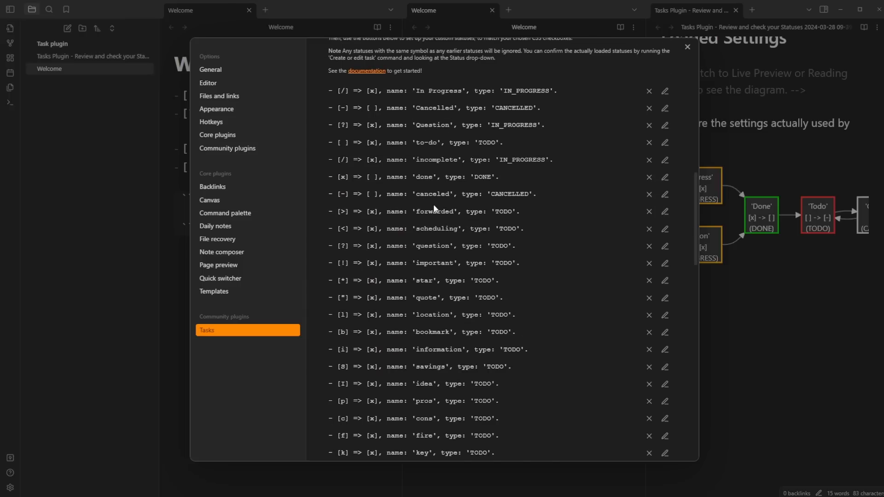
Step: Look through the added Minimal statuses, generate a fresh status review report and examine its Loaded Settings diagram
scroll(432, 212, down, 2)
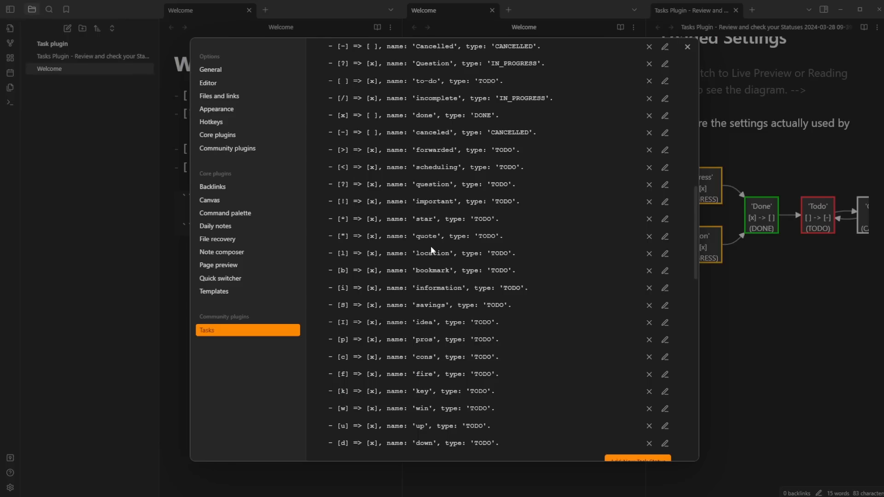
scroll(431, 246, down, 3)
scroll(437, 322, down, 5)
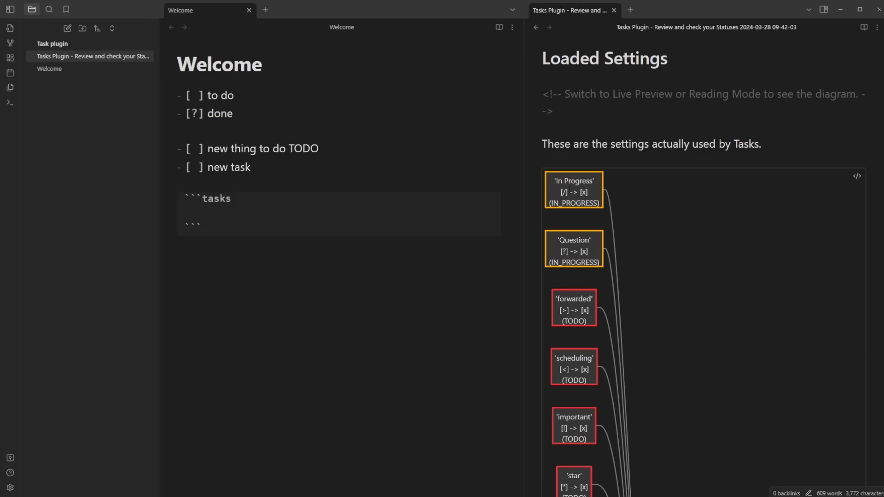
scroll(570, 191, down, 5)
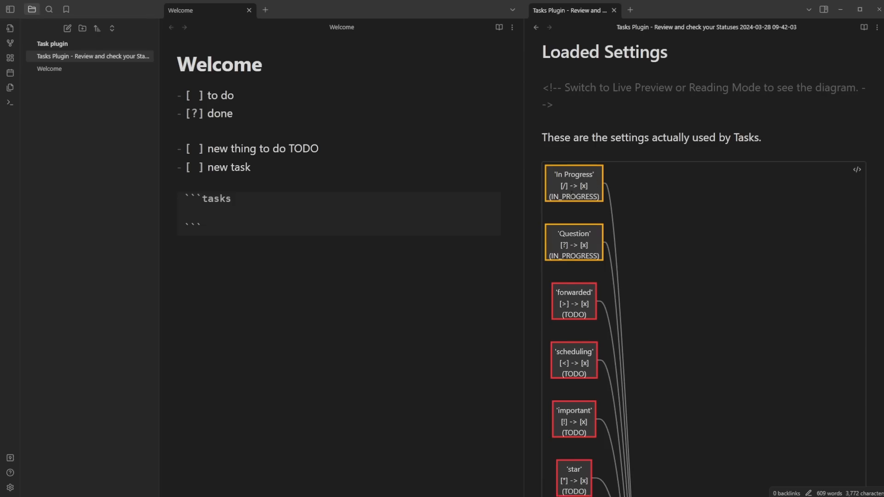
scroll(703, 266, down, 10)
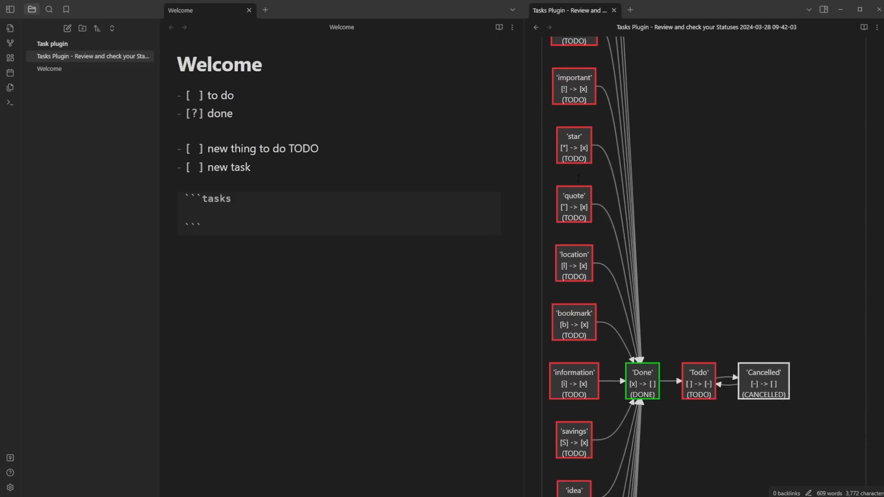
scroll(638, 202, down, 6)
scroll(639, 202, up, 12)
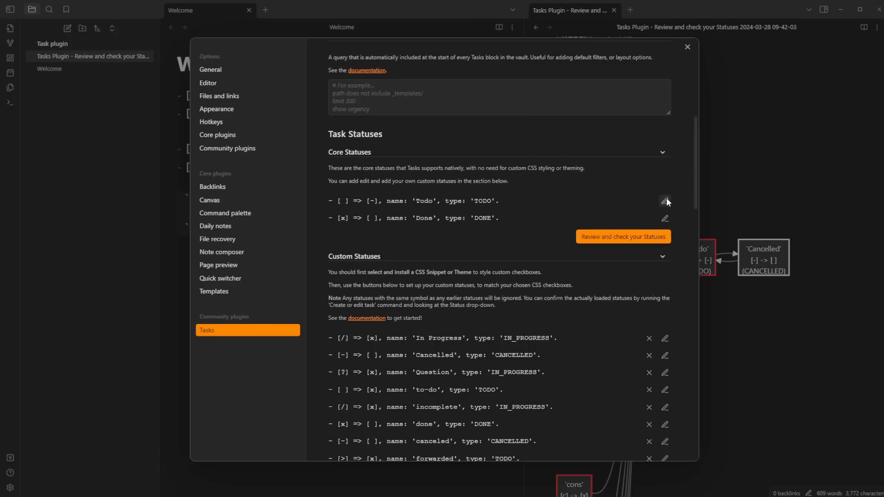
Step: Set the core Todo status's next status symbol to x in the Tasks settings
click(666, 200)
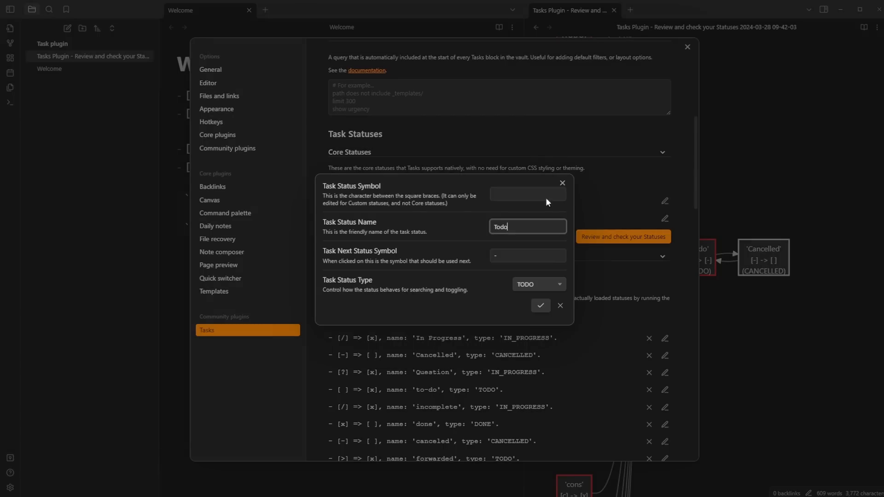
click(507, 253)
key(Escape)
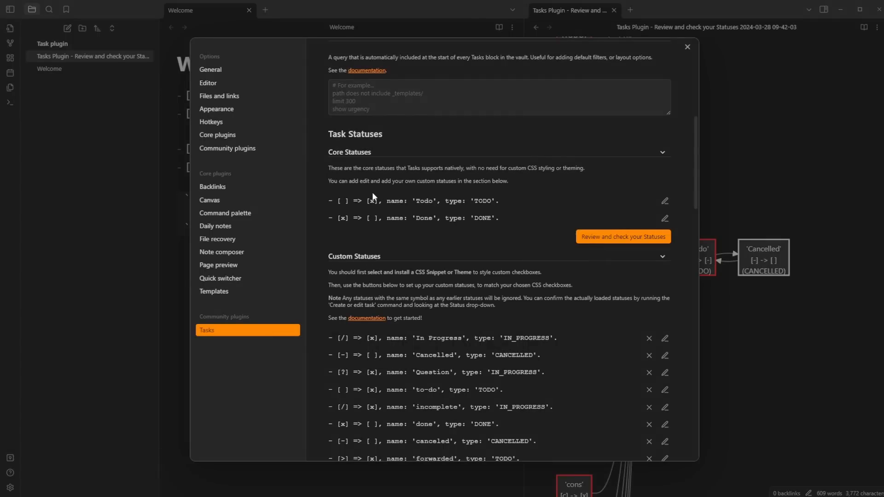
Step: Install and use the Minimal community theme from the Appearance settings
scroll(377, 224, up, 7)
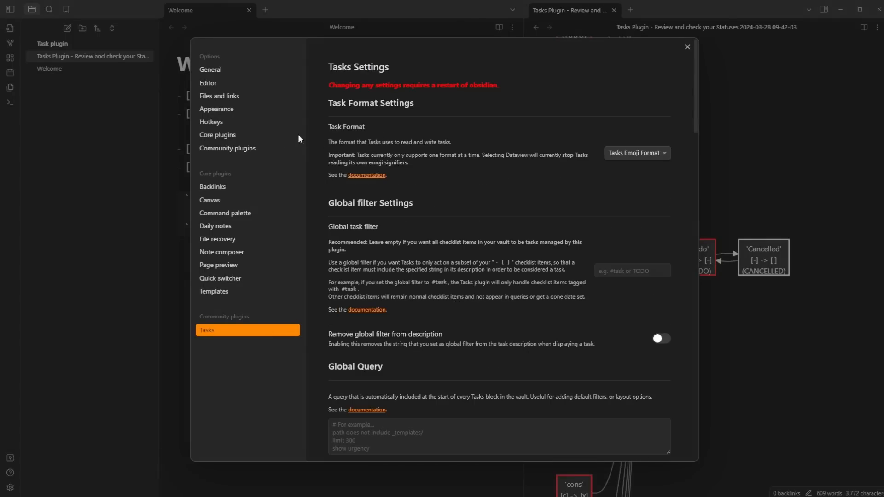
click(224, 113)
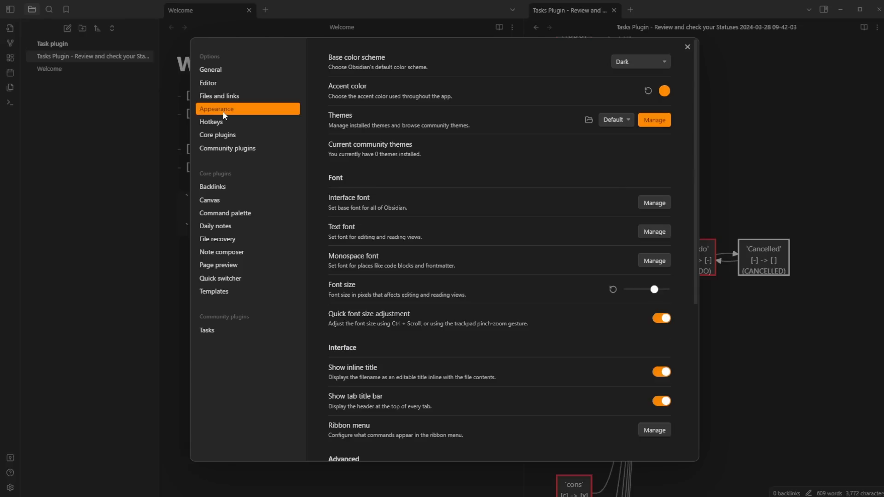
click(653, 121)
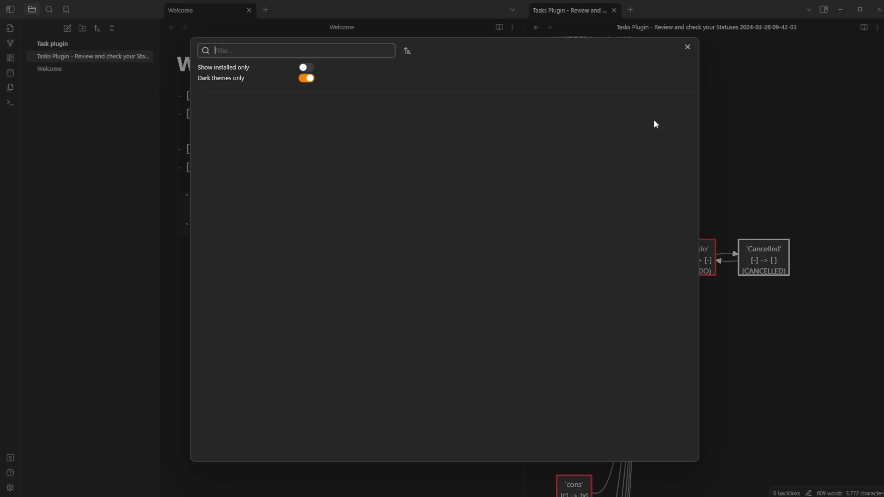
click(374, 160)
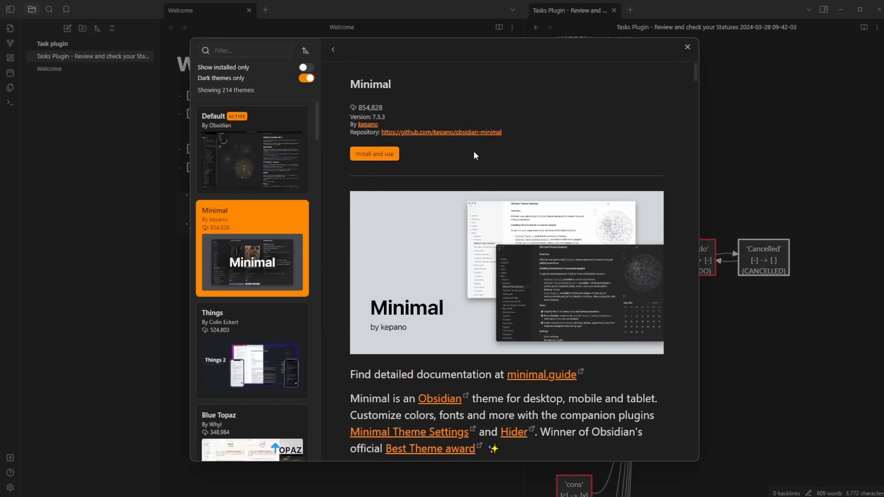
click(383, 158)
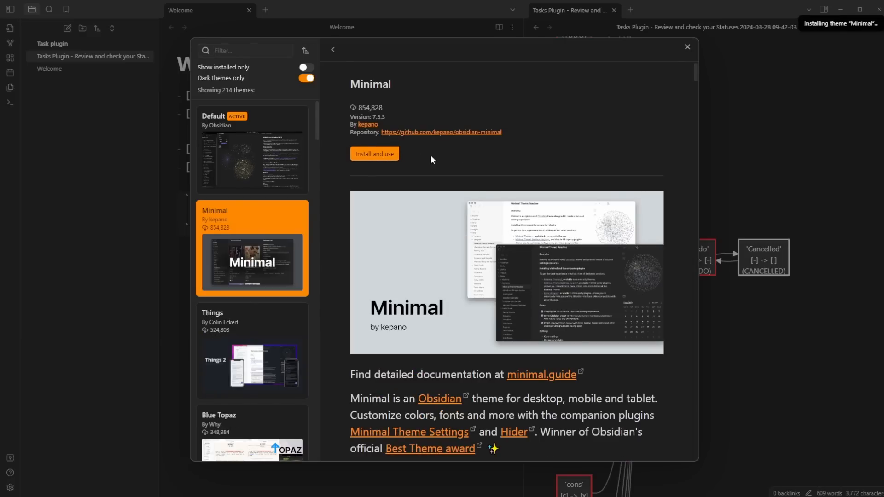
key(Escape)
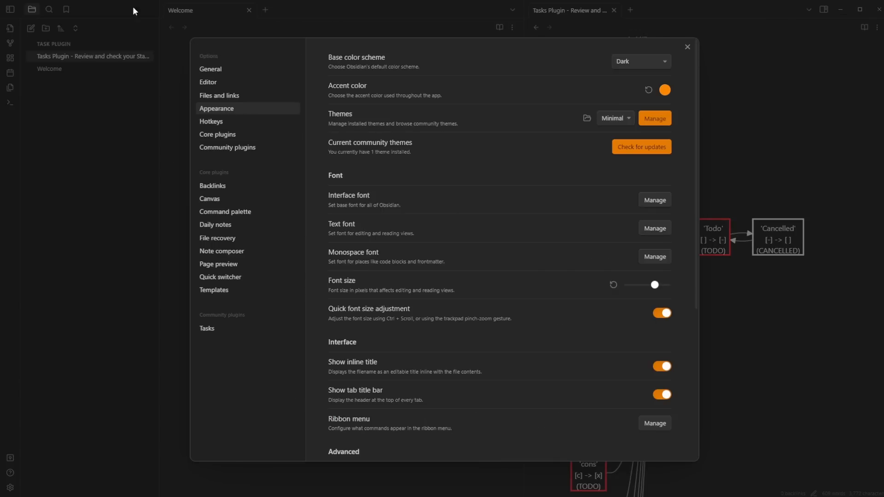
Step: Switch the active theme to Default for comparison and set it back to Minimal
click(627, 118)
click(620, 127)
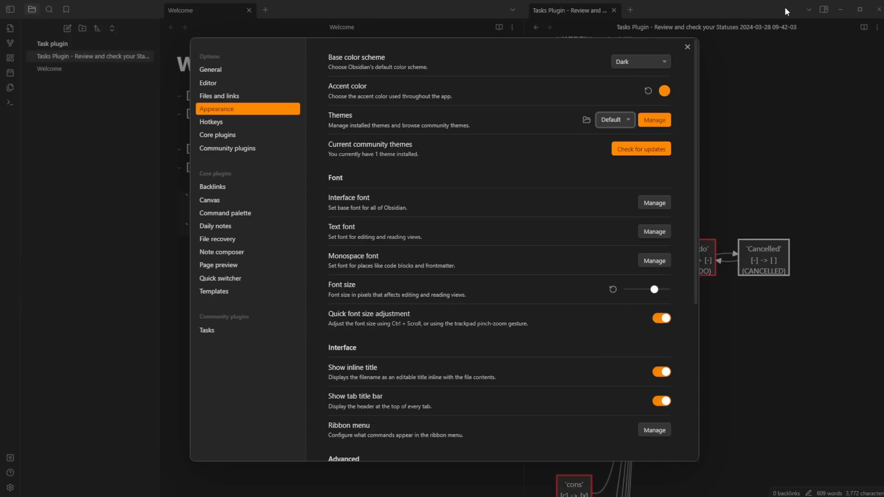
click(615, 120)
click(618, 141)
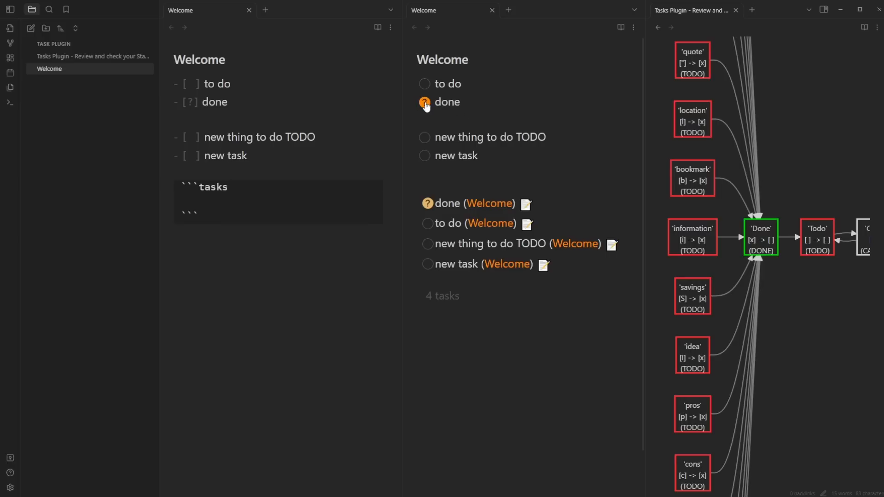
Step: Set the "to do" task's status symbol to ! in the Welcome note
click(427, 119)
click(382, 123)
scroll(769, 267, up, 5)
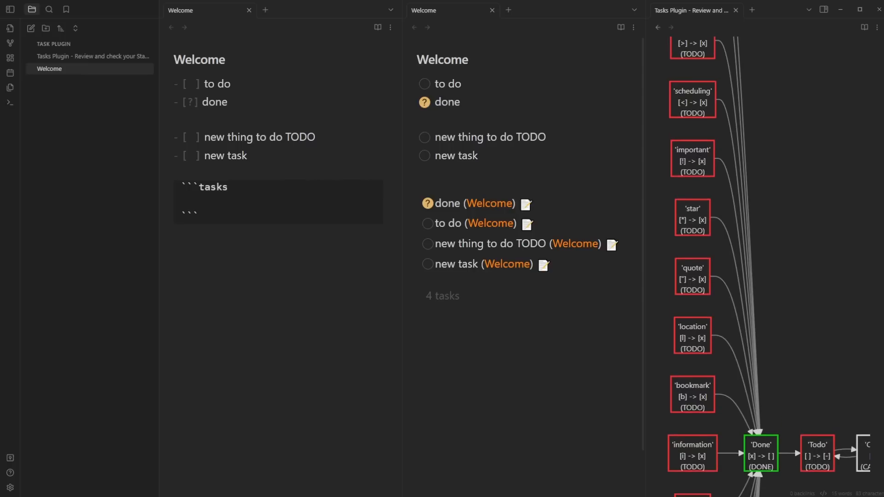
key(Up)
key(BackSpace)
text(!)
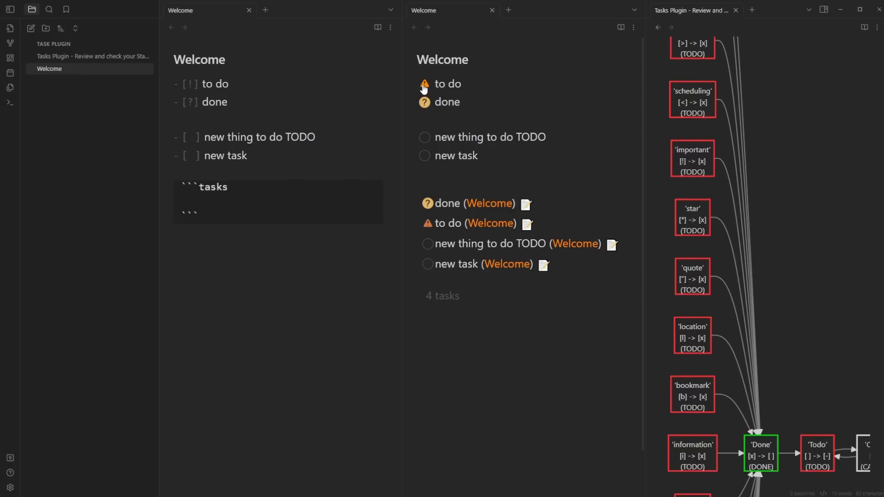
Step: Toggle the rendered checkboxes of the "done" and "to do" tasks to Done and on to Todo
click(425, 102)
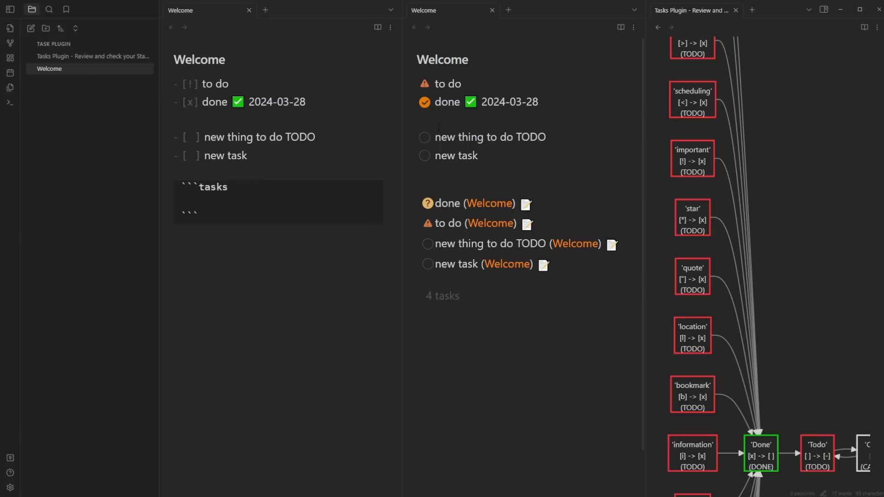
click(424, 83)
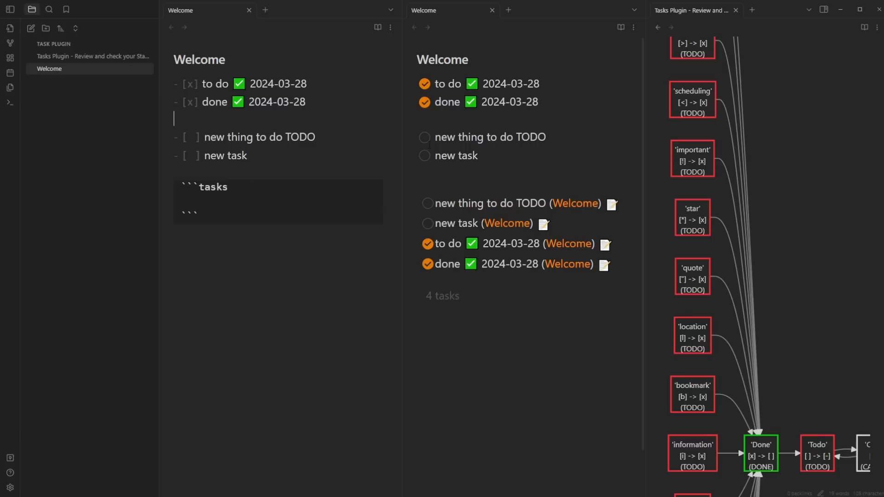
click(424, 102)
click(424, 84)
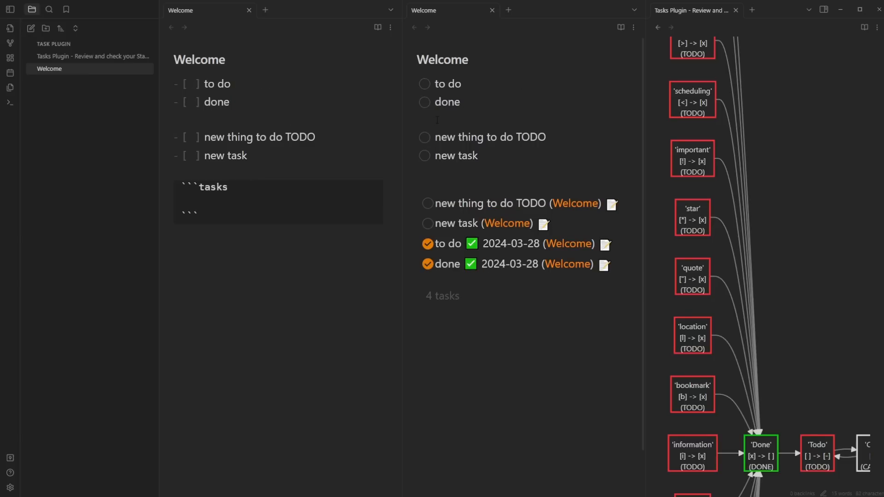
Step: Add a "question" task below "done" and give it the star [*] status through the task edit form
click(479, 102)
key(Return)
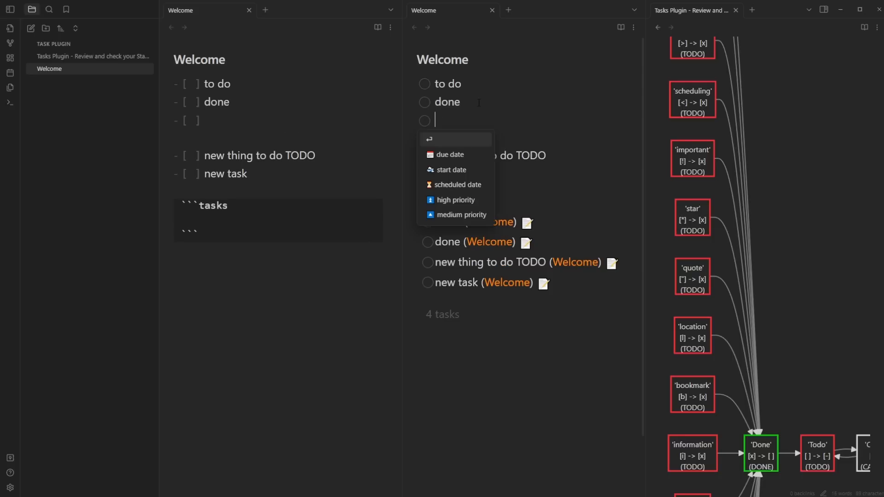
text(question)
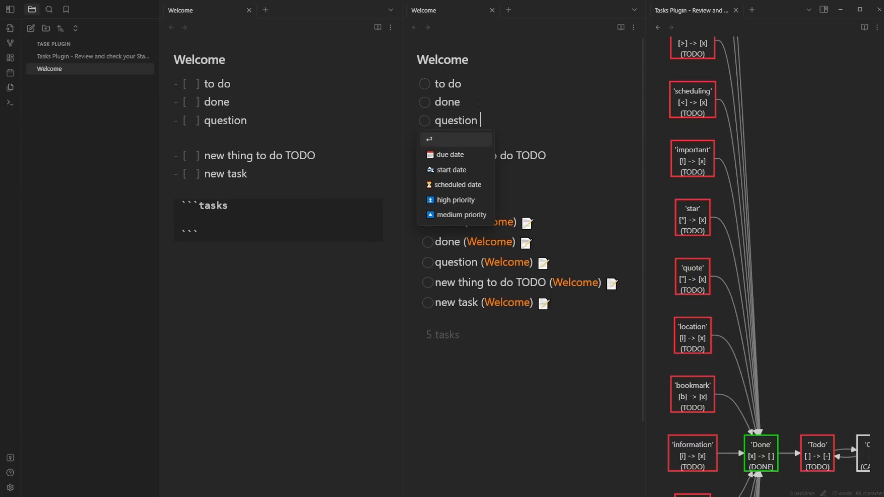
key(ctrl+t)
click(368, 359)
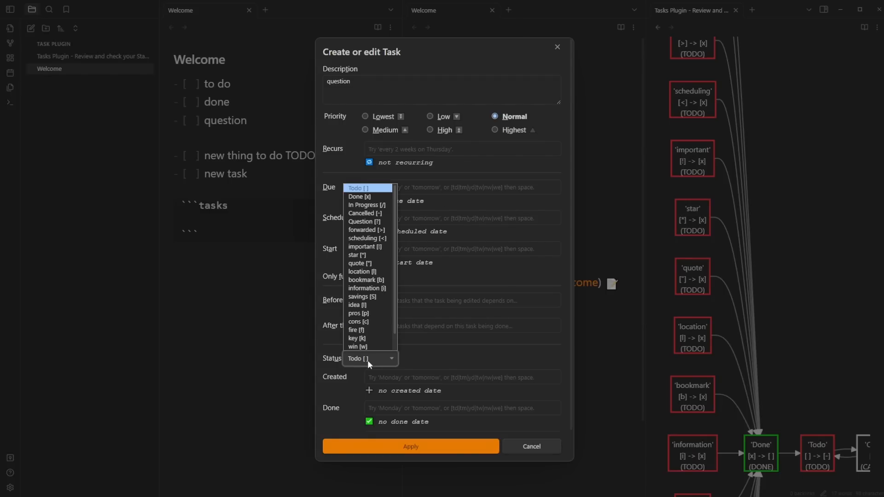
click(387, 254)
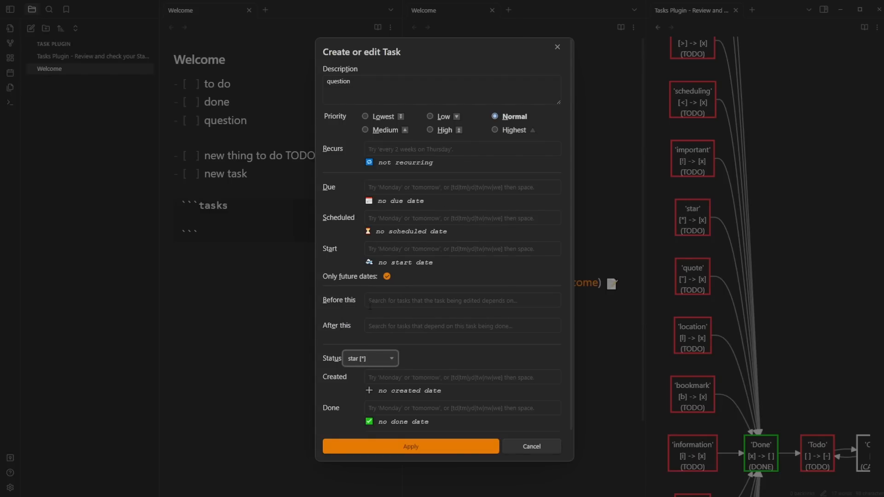
click(414, 451)
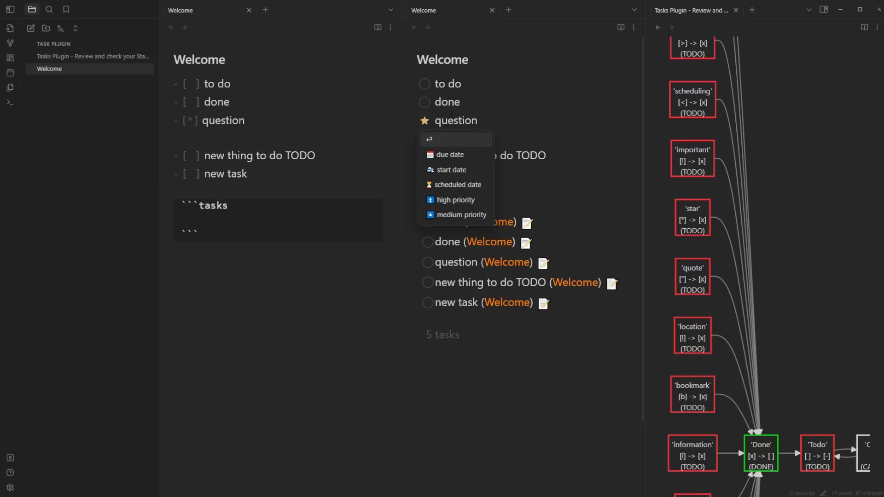
Step: Reopen the "question" task's edit form and set its status to Question [?]
click(486, 106)
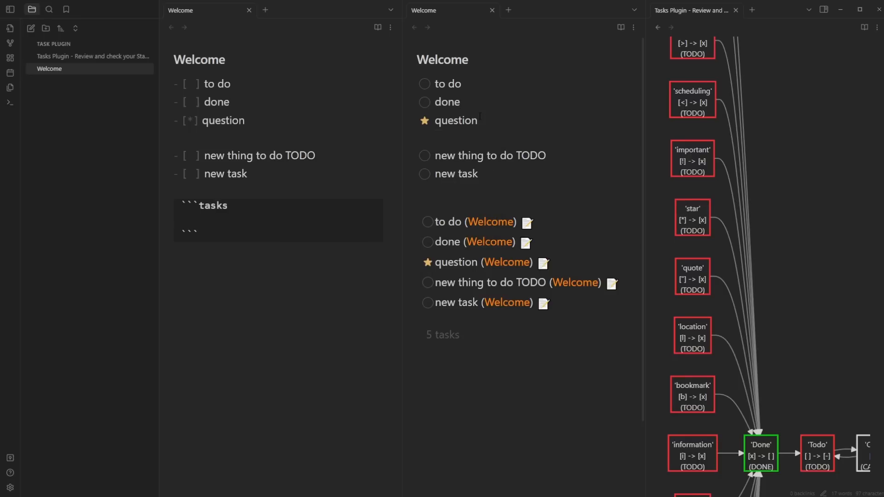
key(alt+t)
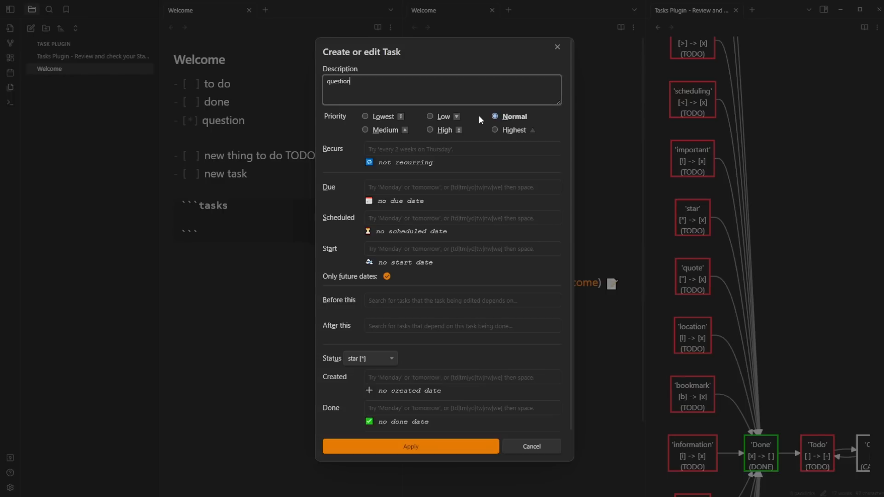
click(385, 359)
click(373, 311)
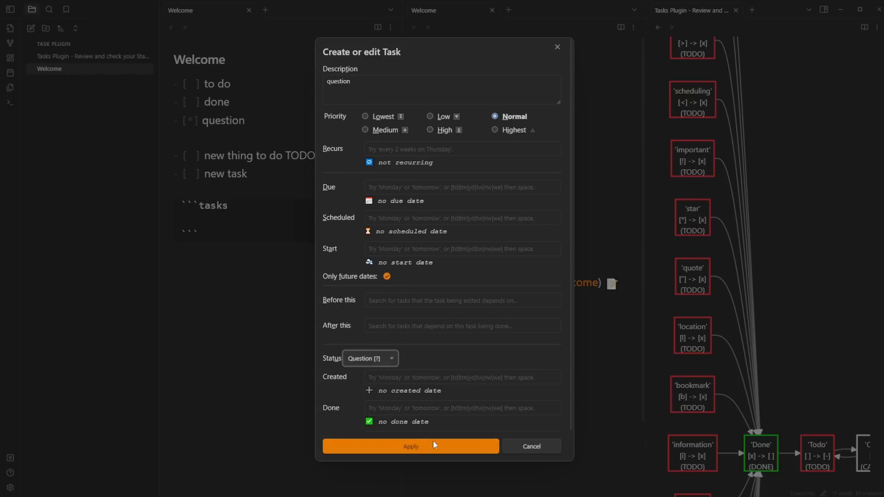
click(434, 445)
click(488, 106)
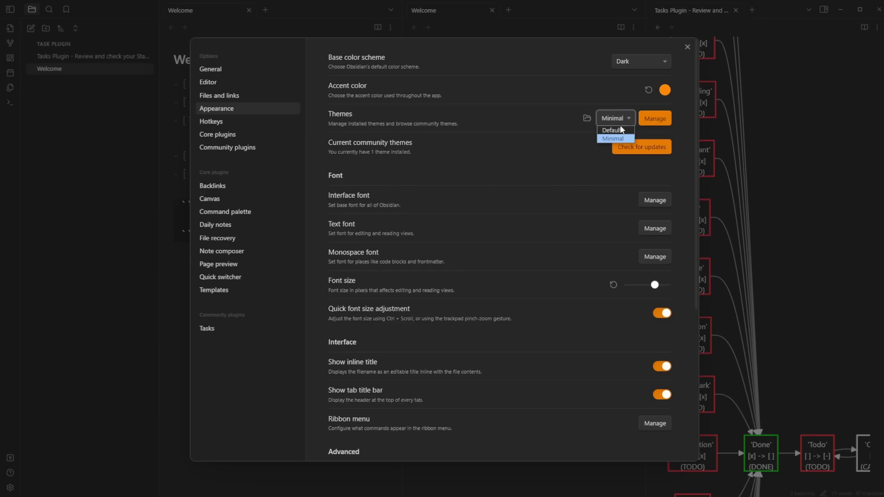
Step: Set the theme to Default in the Appearance settings and close the status review report
click(617, 130)
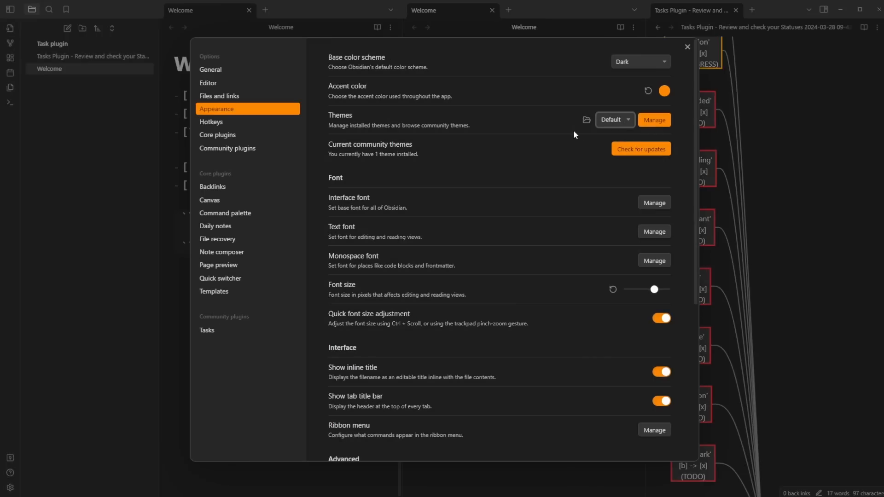
key(Escape)
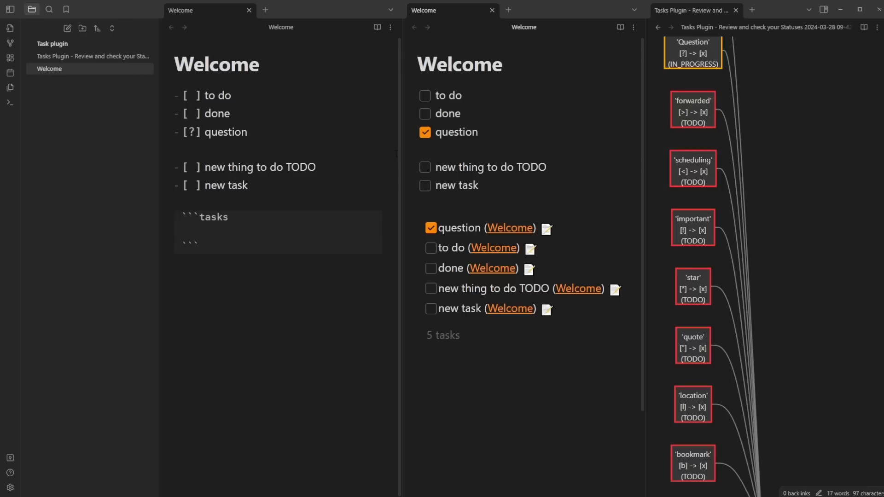
middle_click(686, 10)
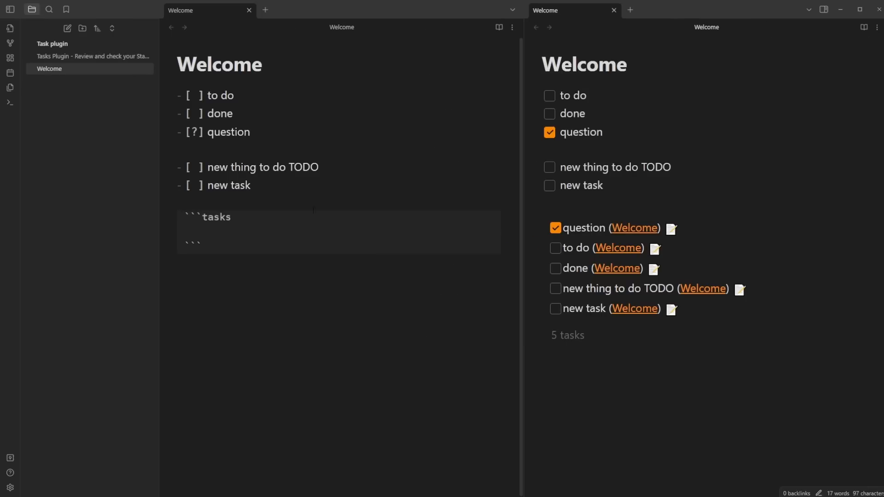
Step: Open the Tasks settings and look through the custom statuses, theme status sets and core statuses
click(10, 487)
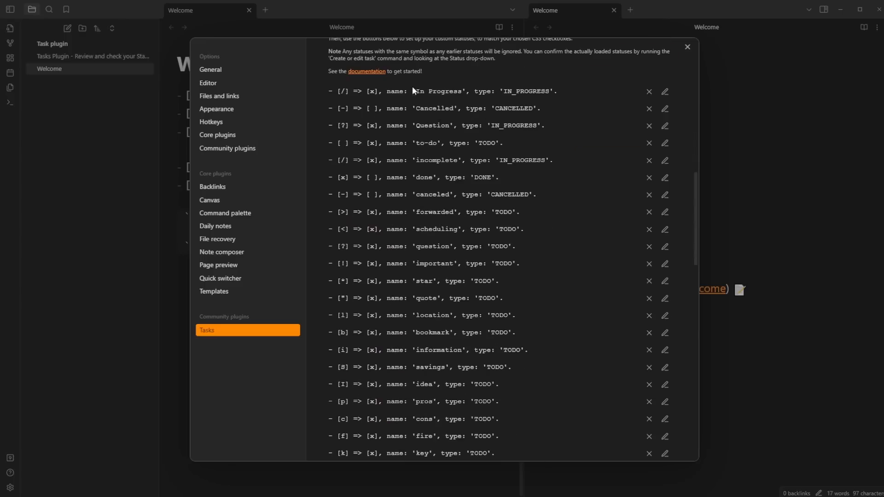
scroll(449, 281, down, 5)
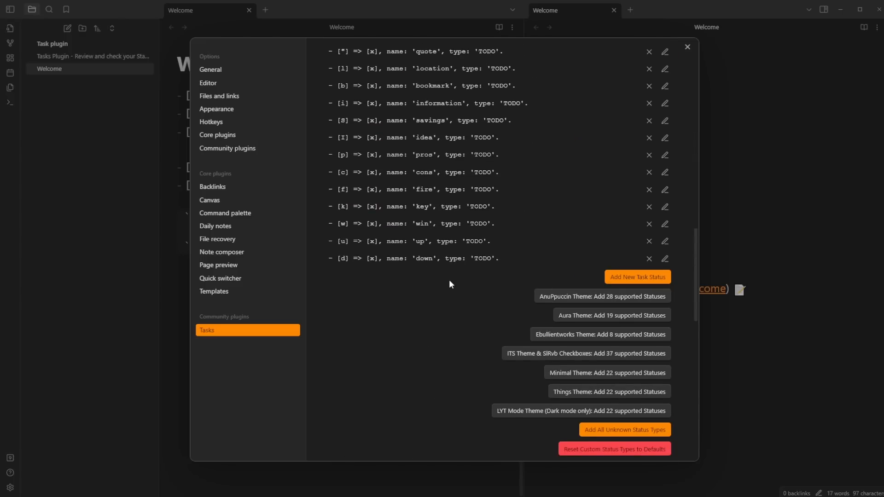
scroll(340, 251, up, 10)
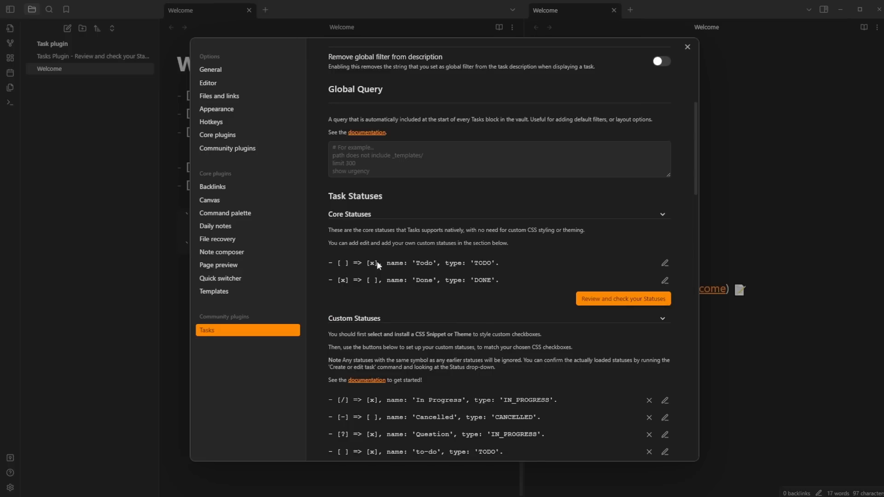
Step: Reset the custom status types to defaults in the Tasks settings and look through the remaining date and suggestion options
scroll(543, 250, down, 15)
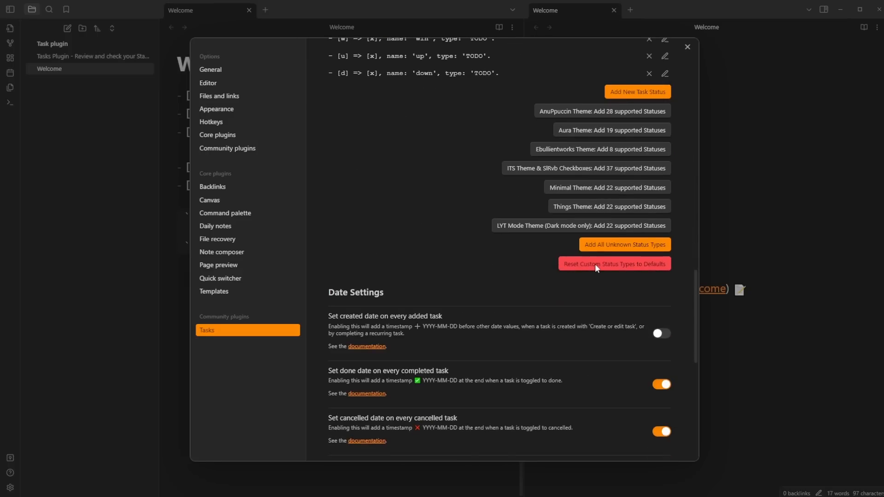
click(609, 264)
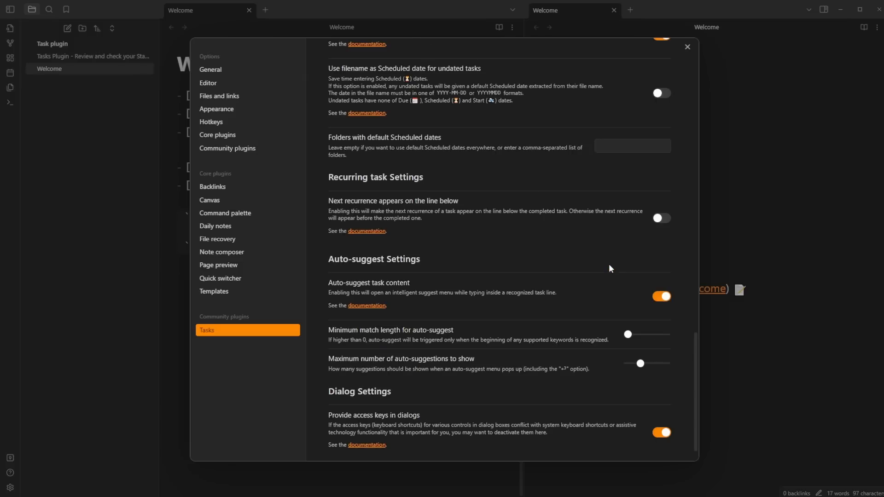
scroll(479, 305, up, 12)
scroll(507, 223, down, 8)
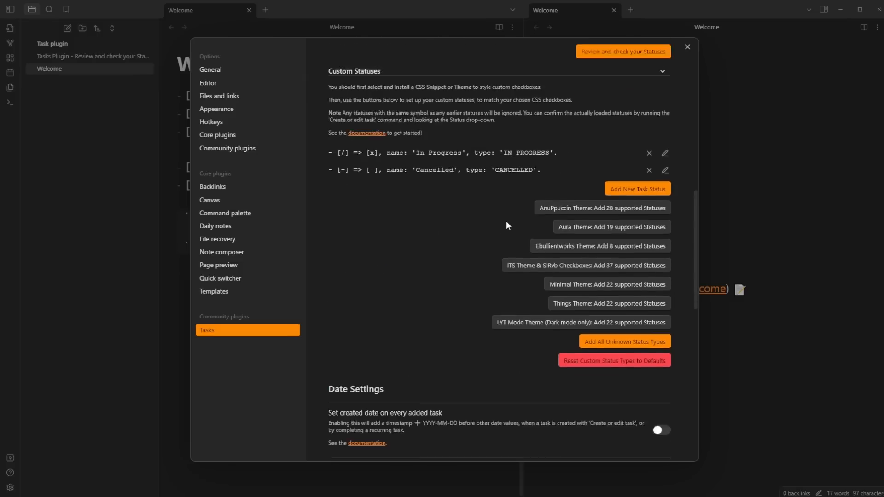
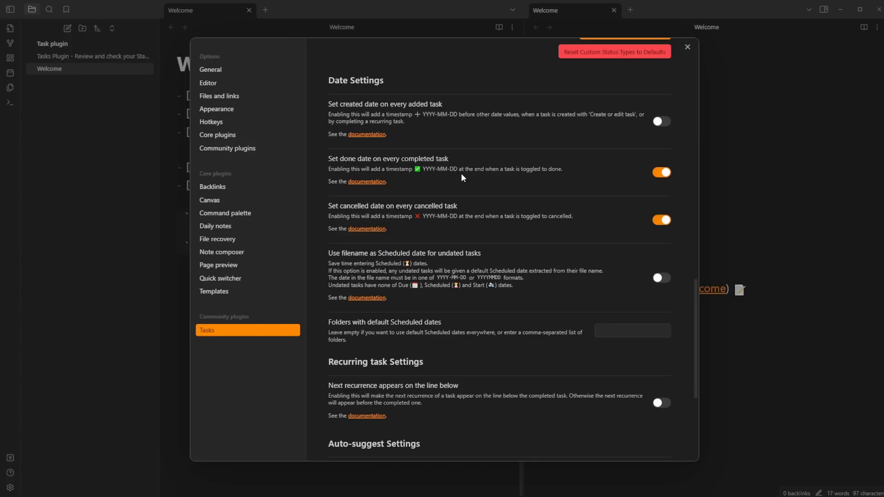
Step: Leave the settings, toggle the "question" task between done and to-do to check its done date, and return to Date Settings
click(732, 166)
click(549, 132)
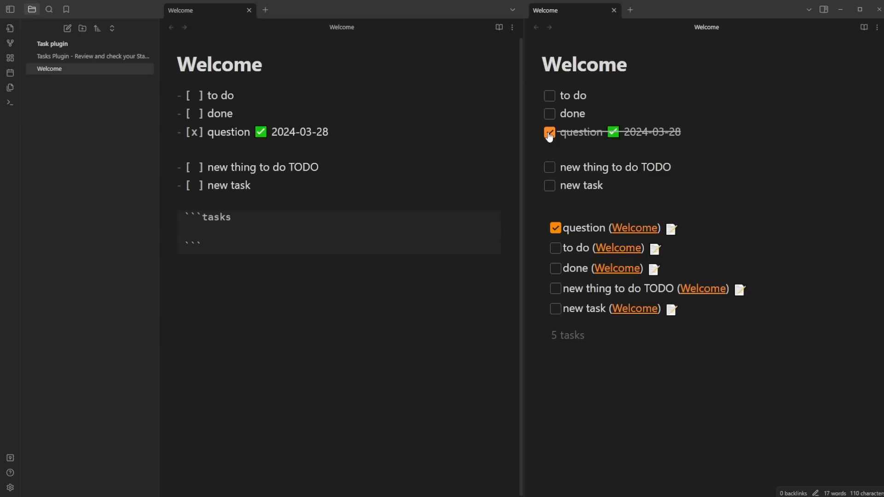
drag(629, 132, 690, 132)
click(690, 132)
click(549, 133)
click(550, 133)
click(550, 133)
click(550, 133)
click(549, 133)
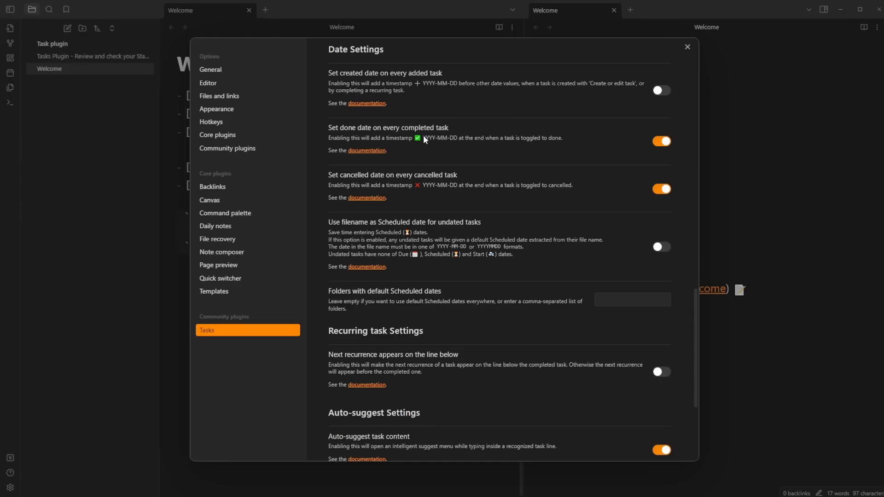
scroll(384, 204, up, 3)
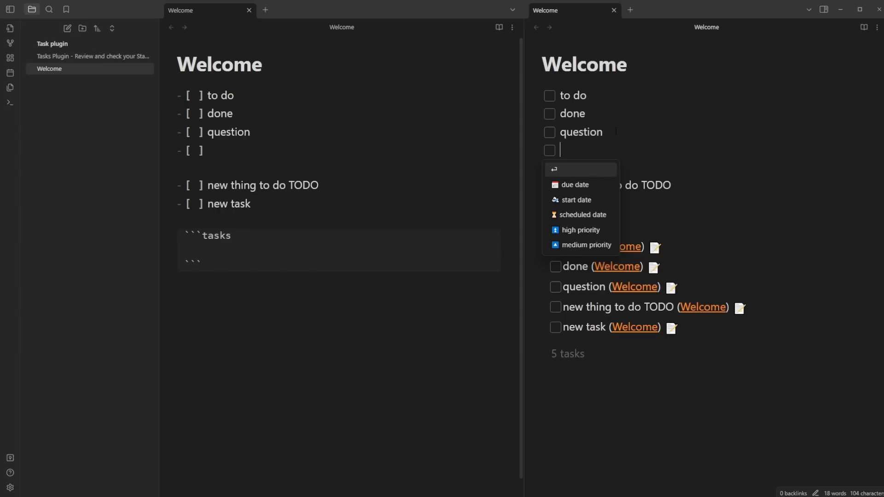
Step: Try adding an "add new task" item directly in the note below "question", and undo it
text(add new task)
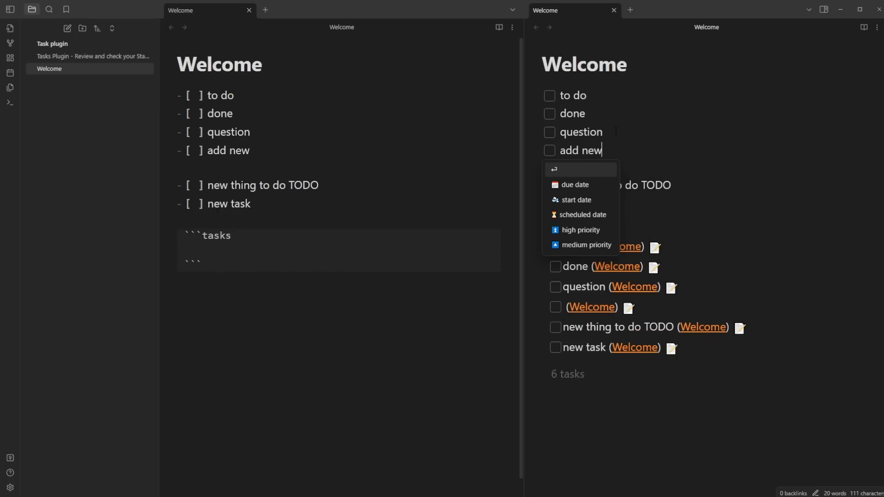
key(Return)
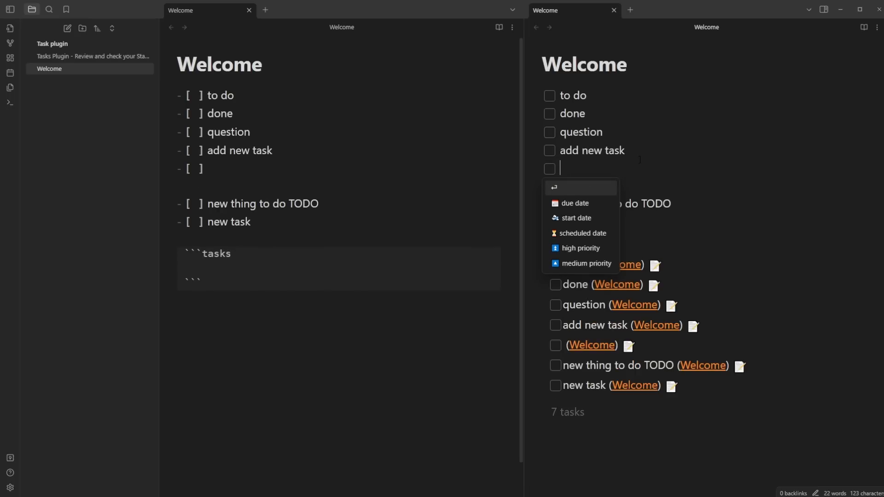
click(634, 150)
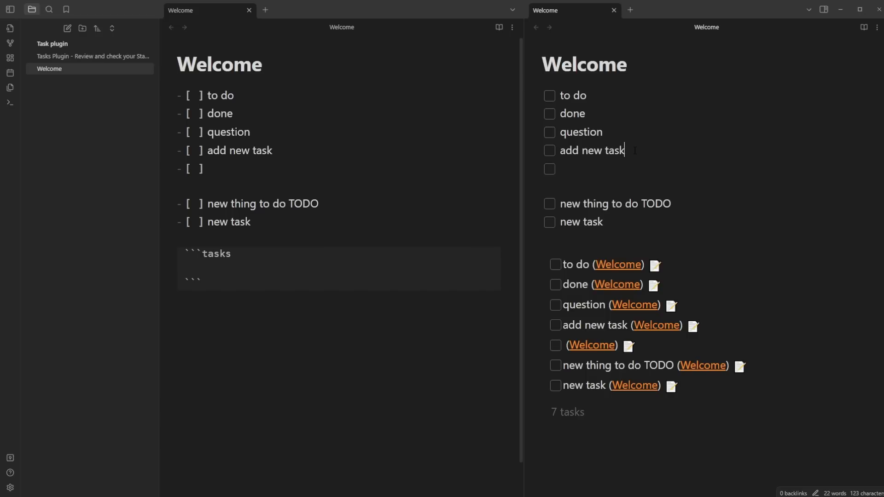
key(ctrl+z)
key(ctrl+z)
key(ctrl+z)
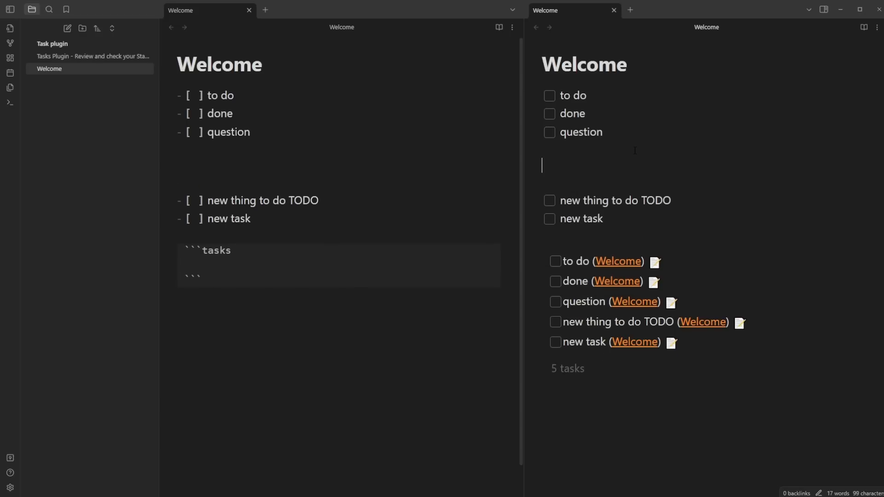
Step: Create a task described "new task" below "question" through the Create or edit Task form
key(alt+t)
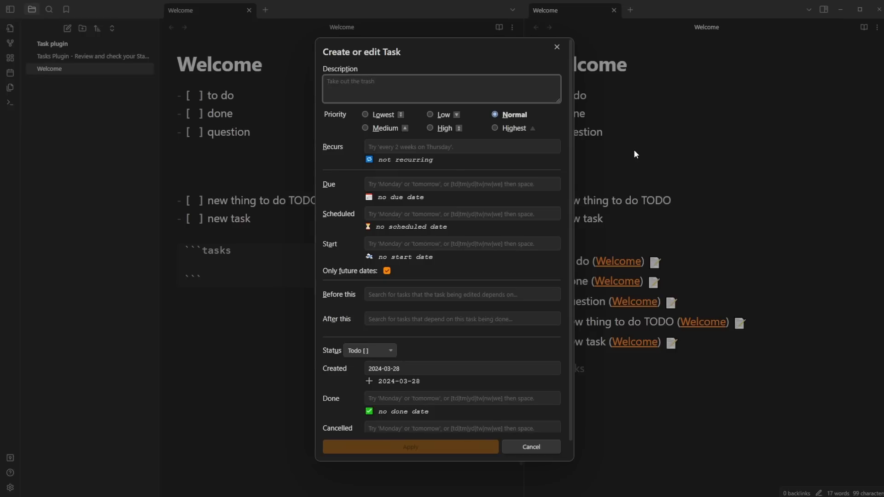
text(new tasks)
key(BackSpace)
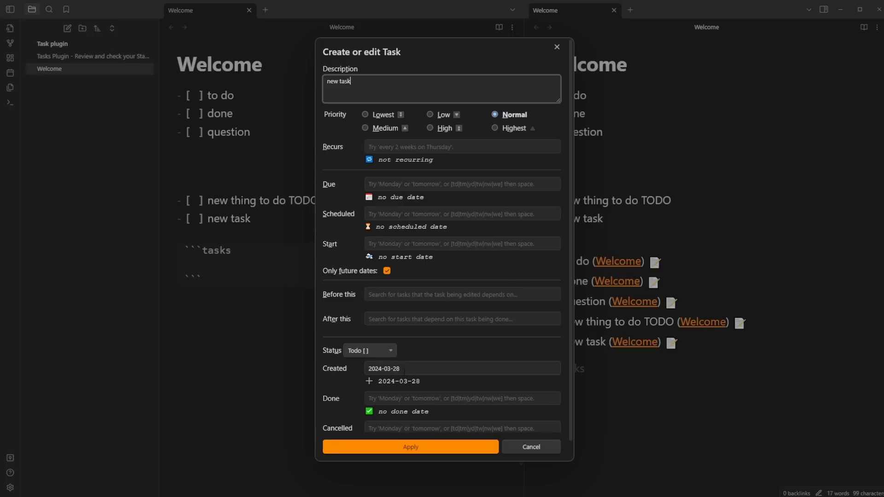
click(403, 444)
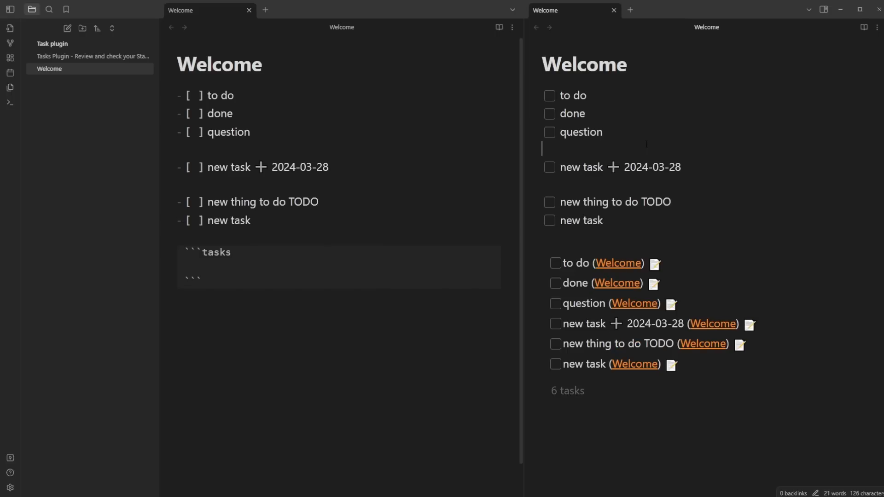
Step: Create a "new task added" task directly below "question" through the task form and check its created date
key(alt+t)
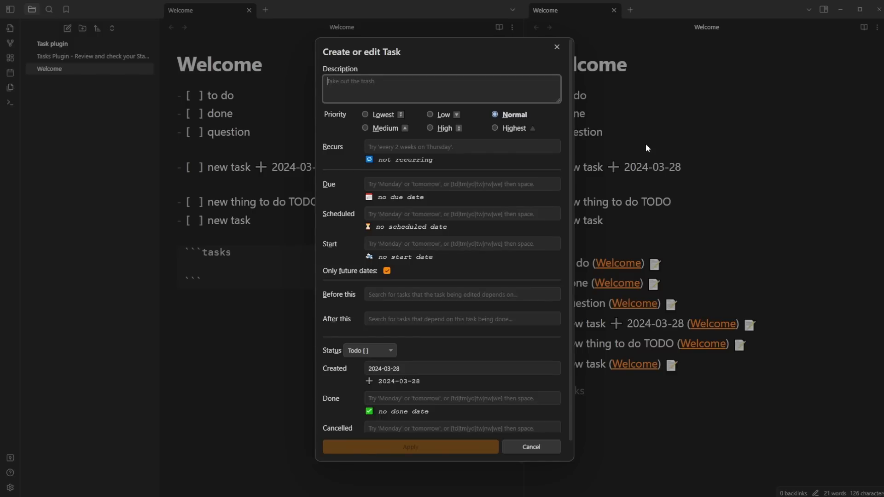
text(new task added)
key(Return)
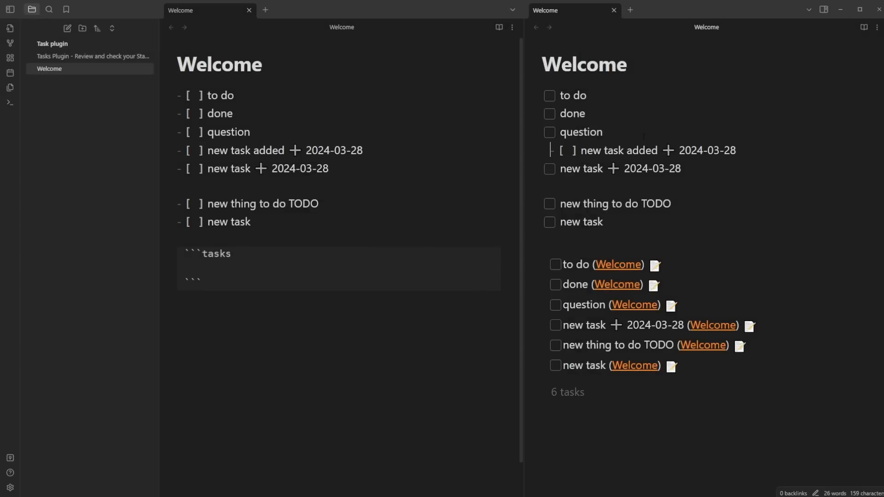
click(643, 134)
drag(640, 150, 735, 142)
click(597, 168)
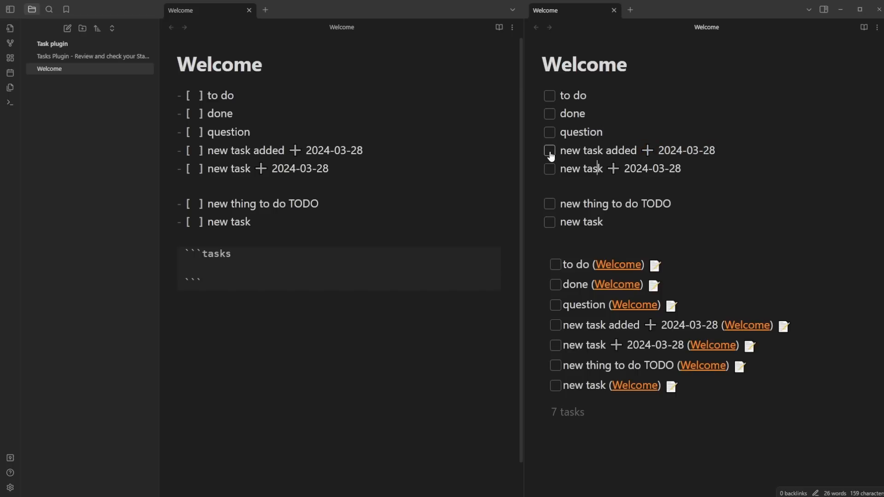
Step: Mark the "new task added" task as done and check its done date
click(550, 153)
drag(717, 151, 793, 150)
click(742, 167)
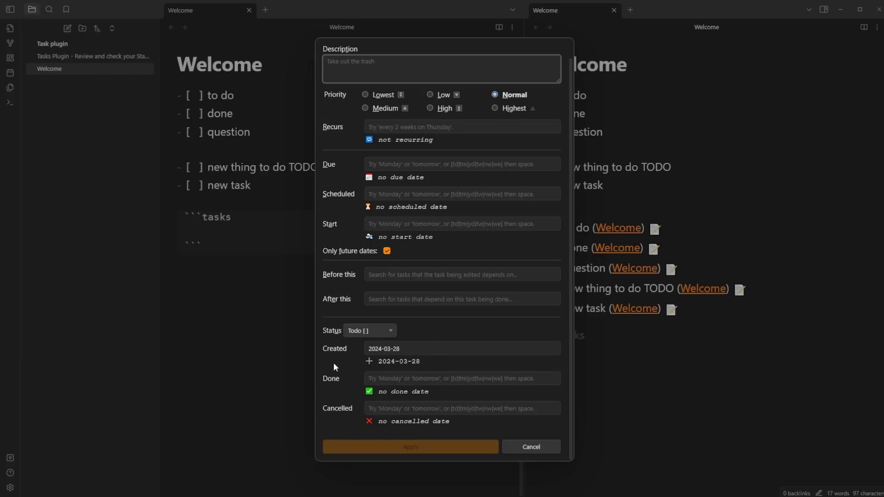
Step: Create a task described "task" below "question" with its created date set to yesterday, and check the date in the note
scroll(374, 287, down, 2)
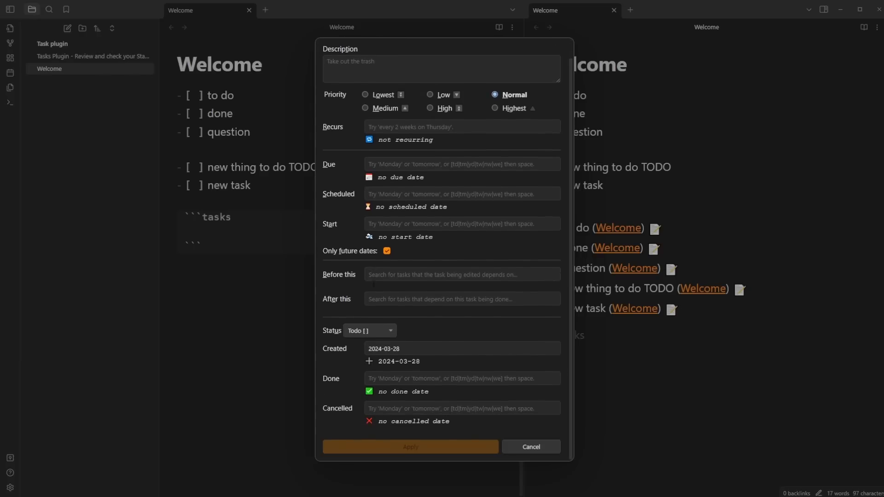
click(336, 378)
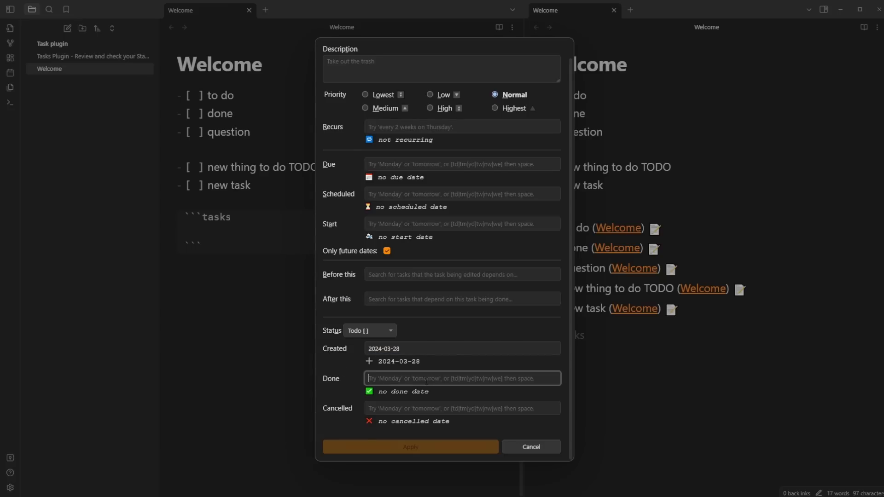
click(406, 406)
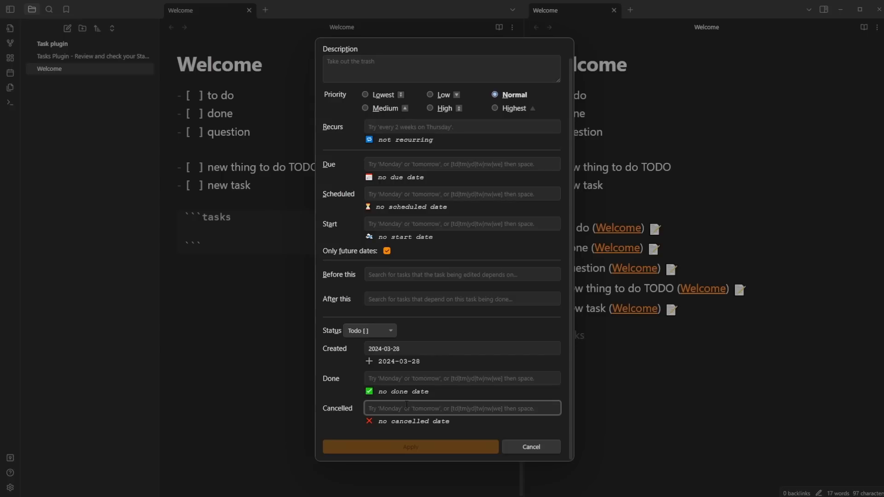
drag(410, 350, 349, 346)
key(BackSpace)
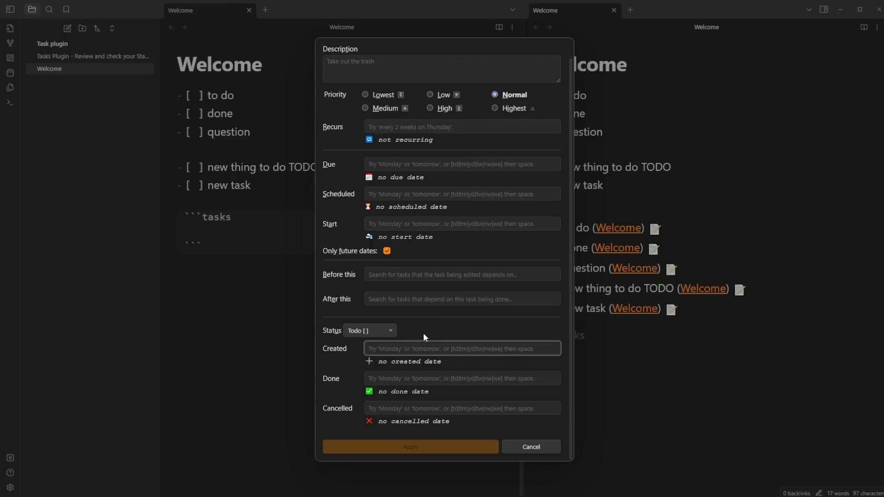
text(yesterday)
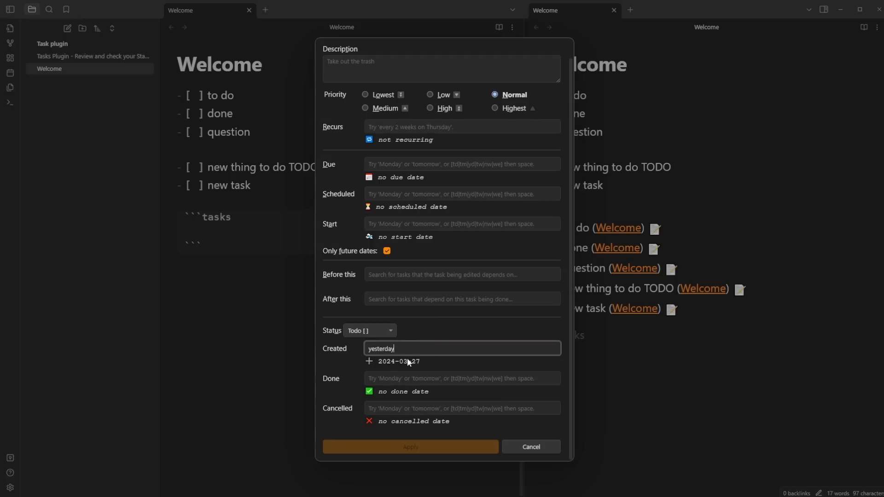
mouse_move(873, 496)
text(task)
click(418, 446)
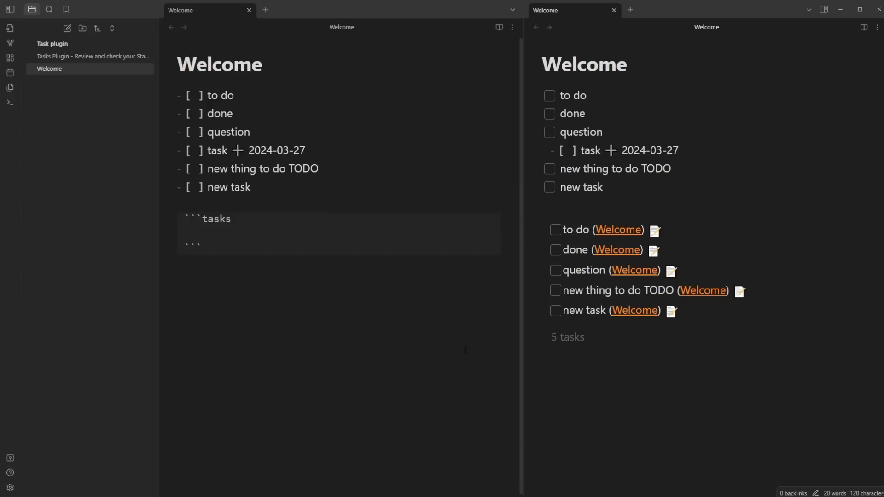
drag(621, 150, 679, 150)
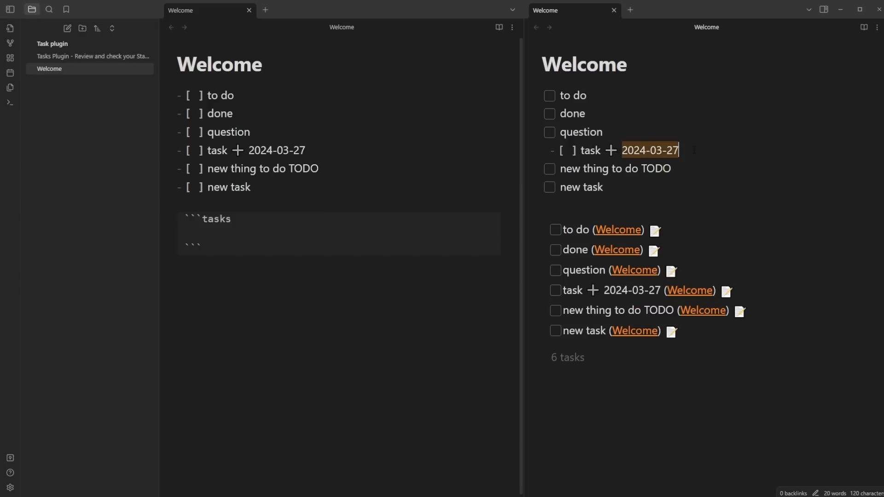
click(692, 151)
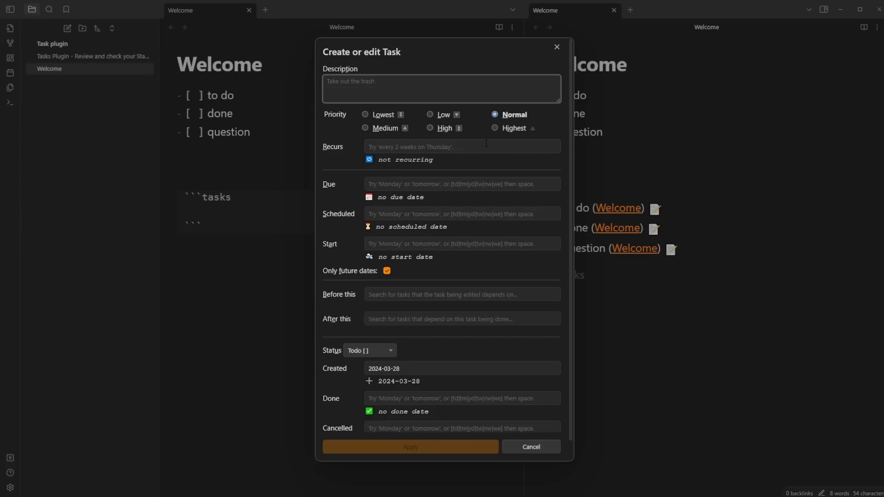
Step: Fill in the new task form with the description "task" and the cancelled date "monday"
text(task)
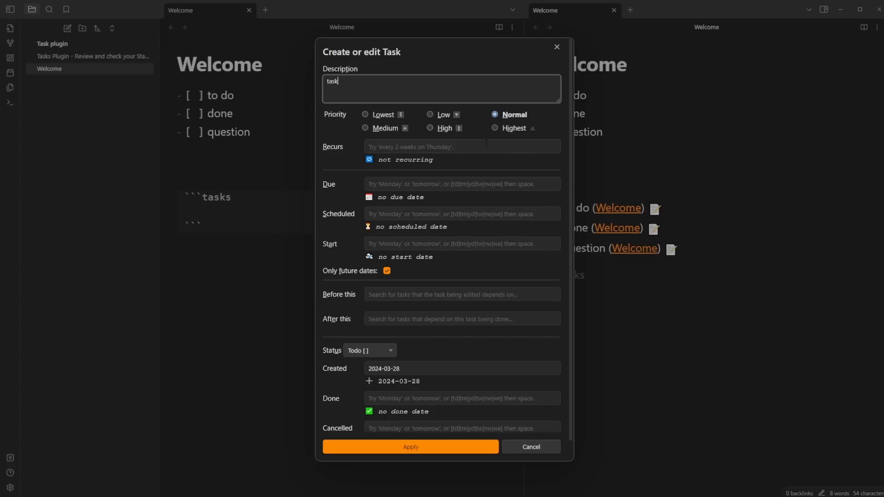
scroll(451, 276, down, 1)
click(337, 350)
key(Tab)
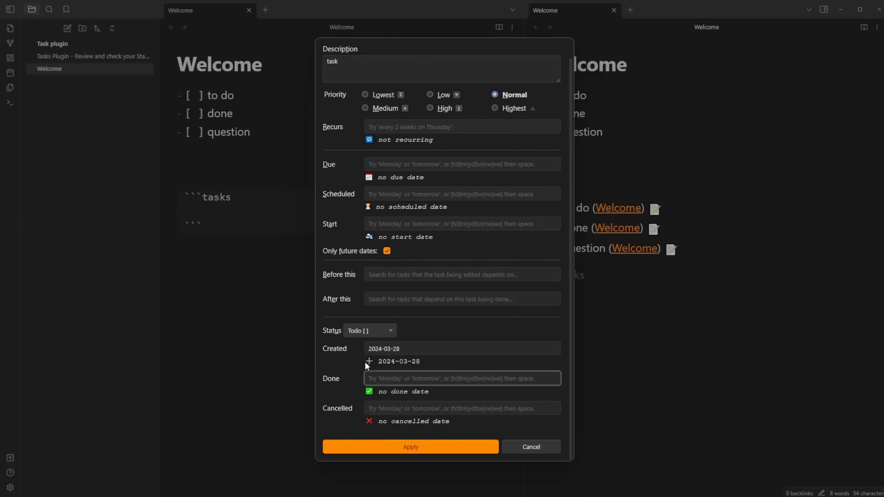
click(372, 409)
text(monday)
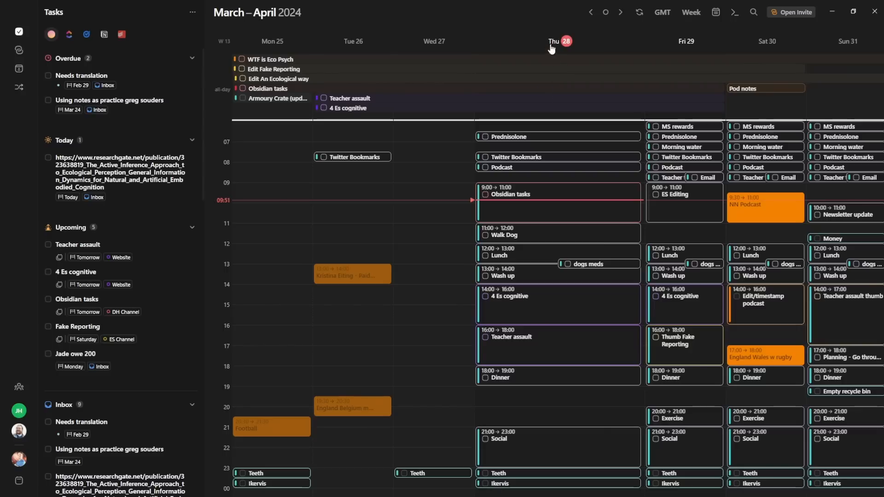
Step: Check the coming Monday in the calendar app, apply the new task in Obsidian and check its cancelled date
key(Right)
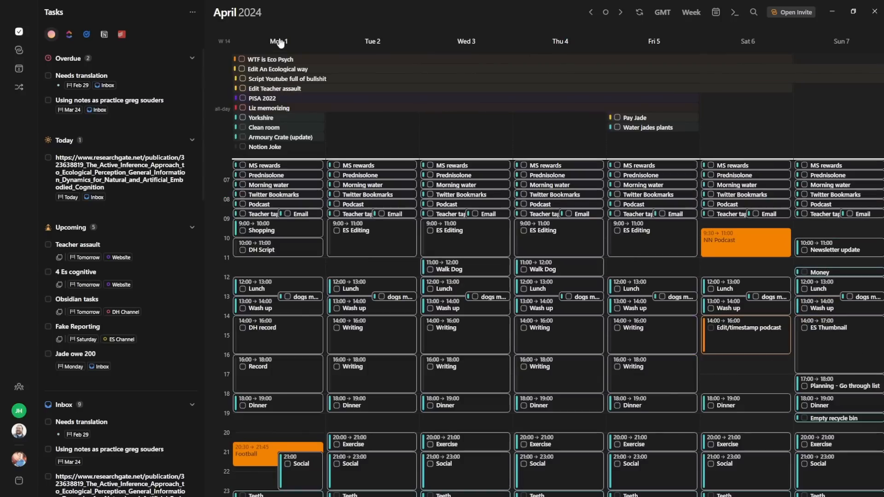
key(Left)
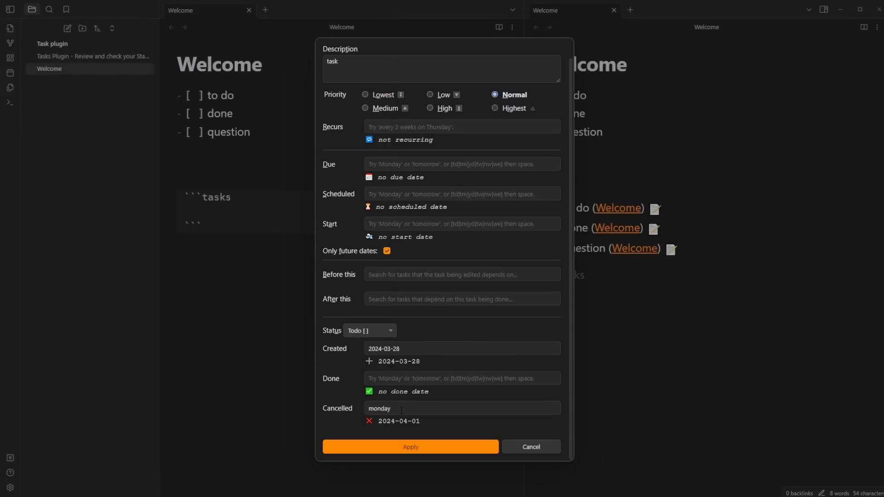
click(401, 410)
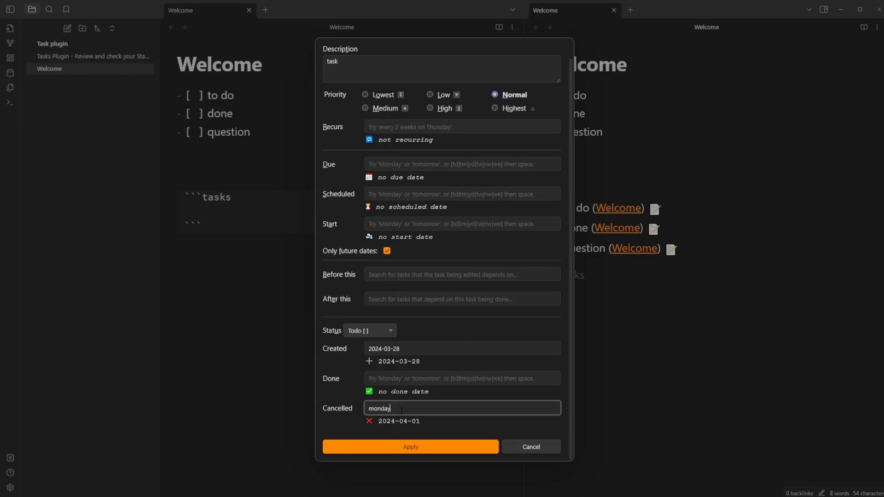
key(Return)
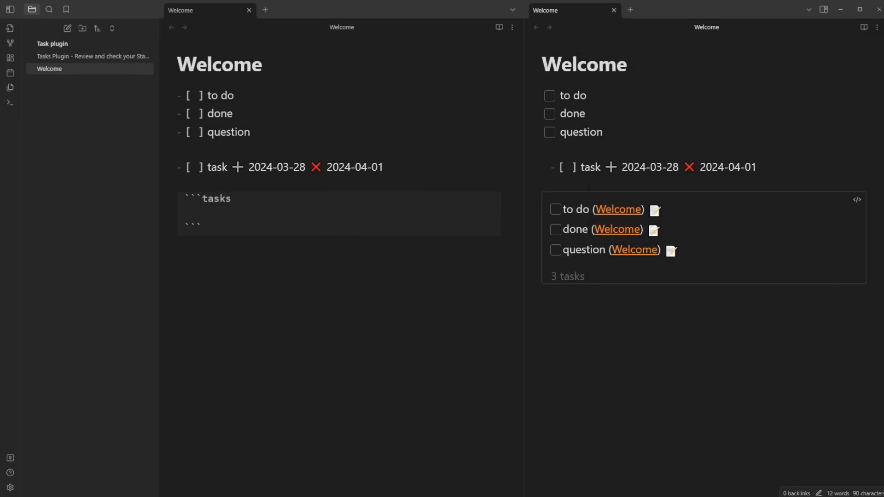
drag(622, 167, 741, 166)
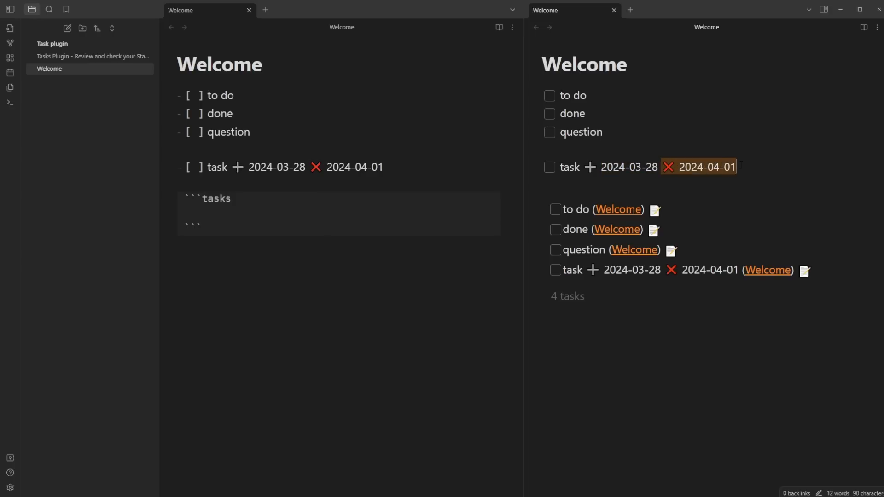
click(658, 153)
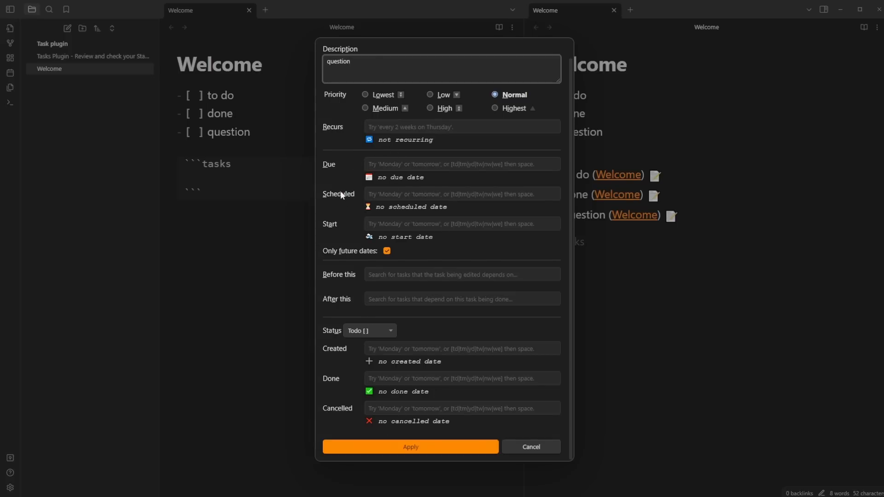
Step: Close the edit form of the "question" task and add the due date 7 April (2024-04-07) directly in the note
scroll(375, 211, up, 1)
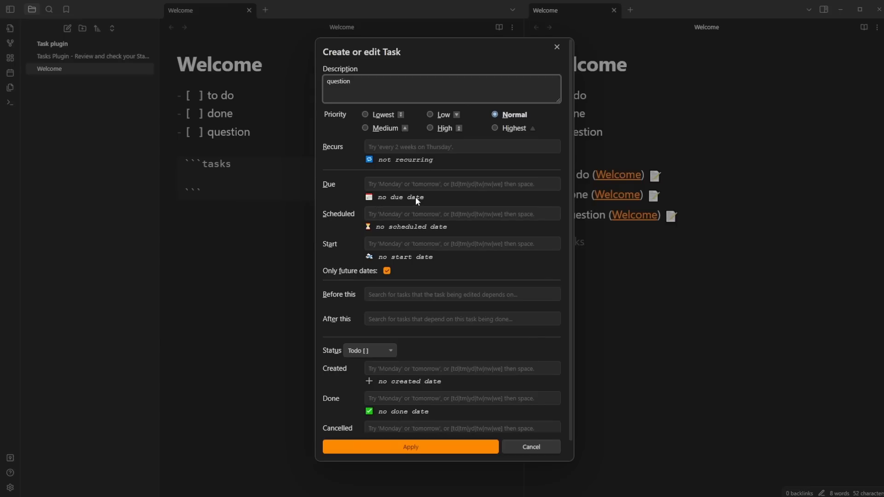
key(Escape)
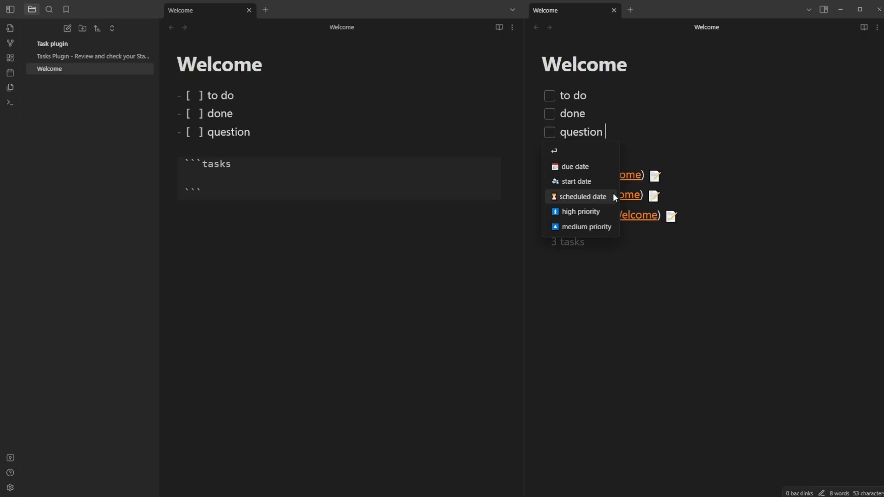
click(574, 167)
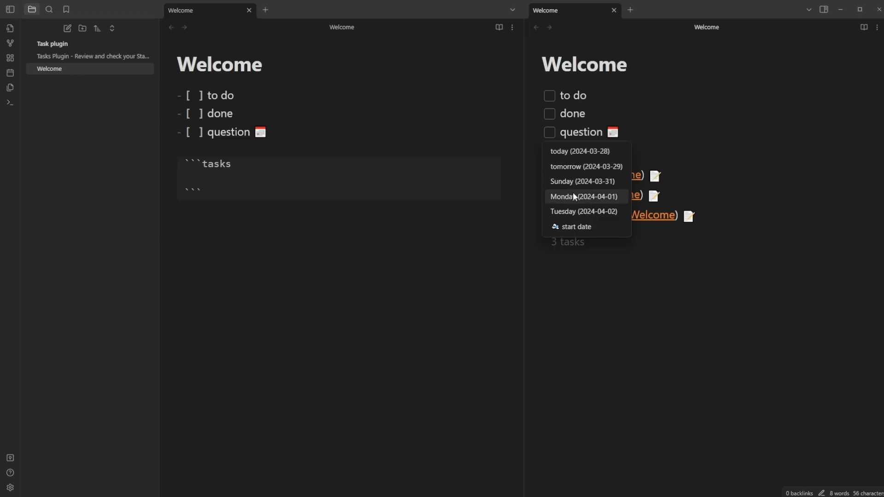
text(7 april)
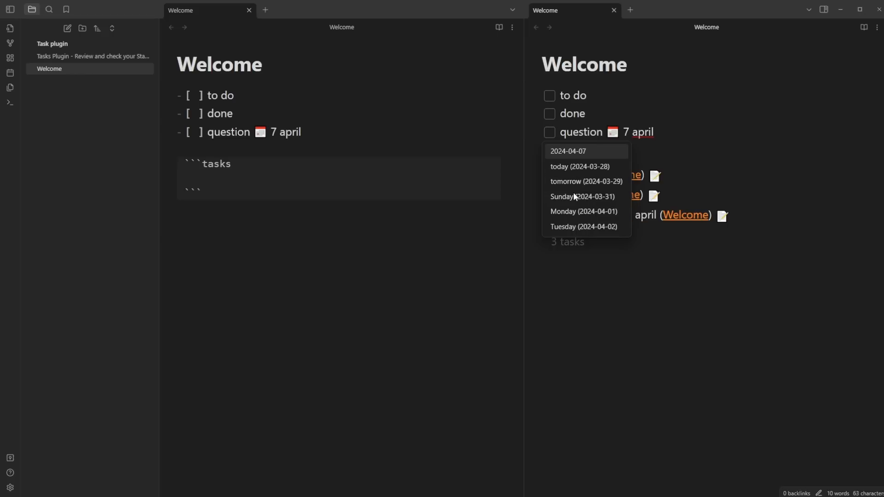
click(564, 152)
click(622, 115)
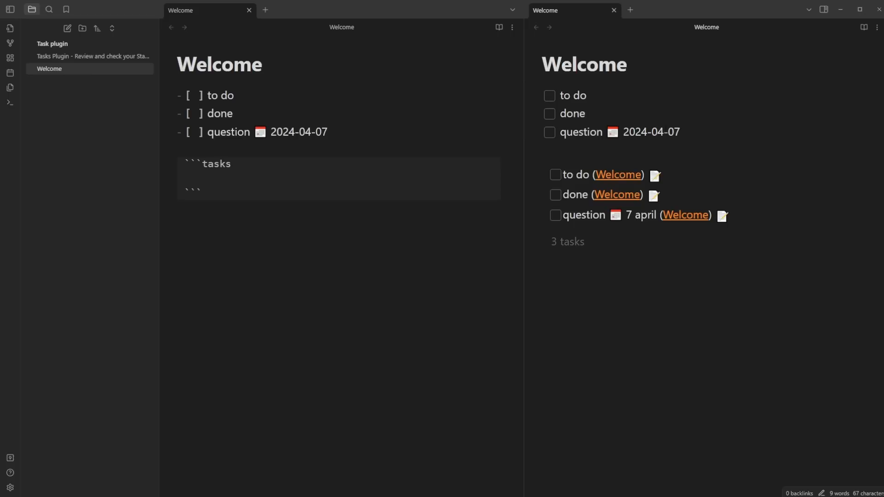
click(684, 133)
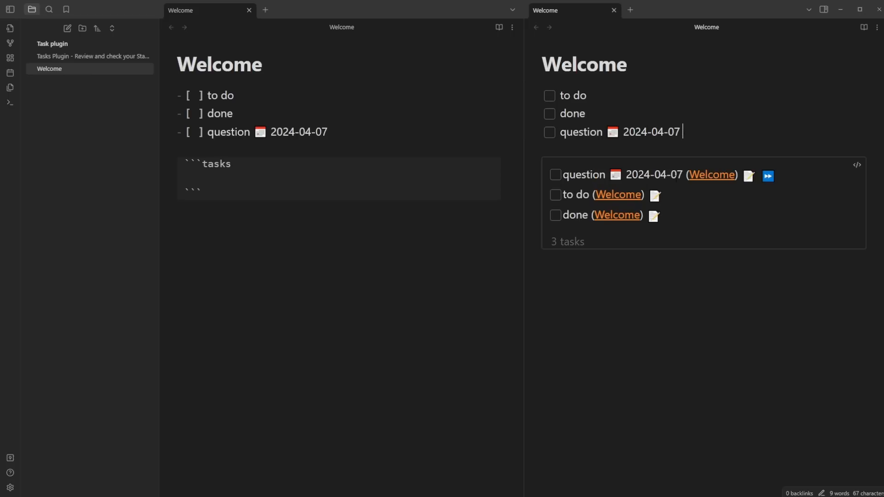
Step: Edit the "question" task with the scheduled date "tomorrow" and the start date "today", review its three dates and apply the changes
key(alt+t)
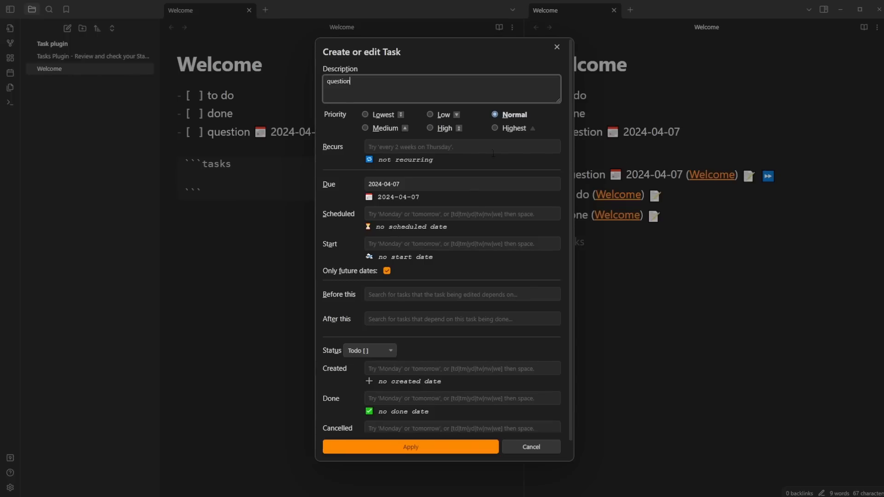
click(387, 213)
text(tomorrow)
click(333, 227)
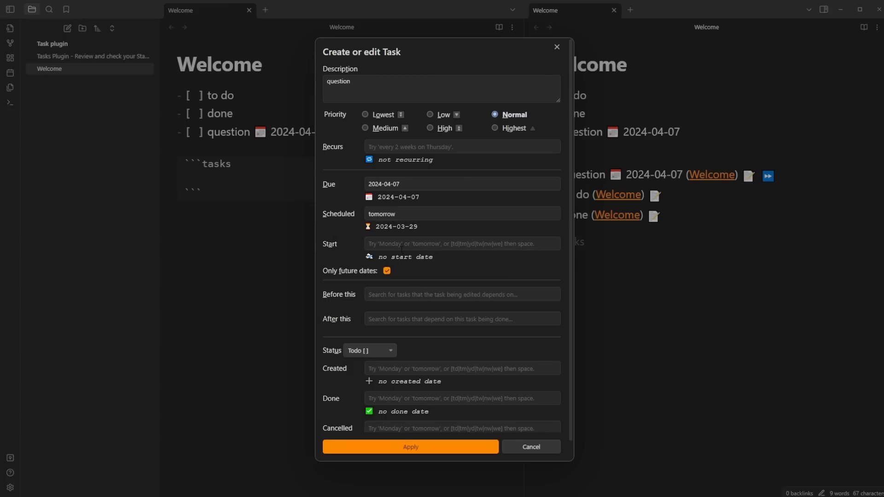
click(403, 245)
text(today)
click(347, 234)
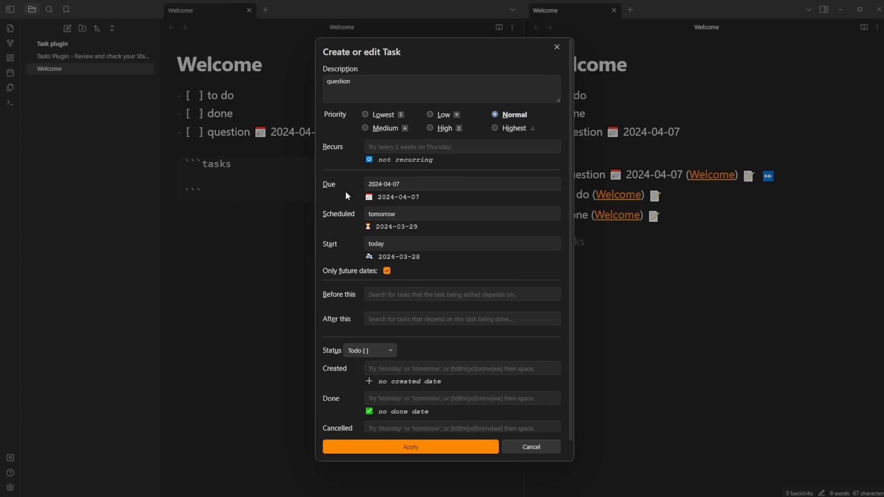
click(419, 180)
click(411, 213)
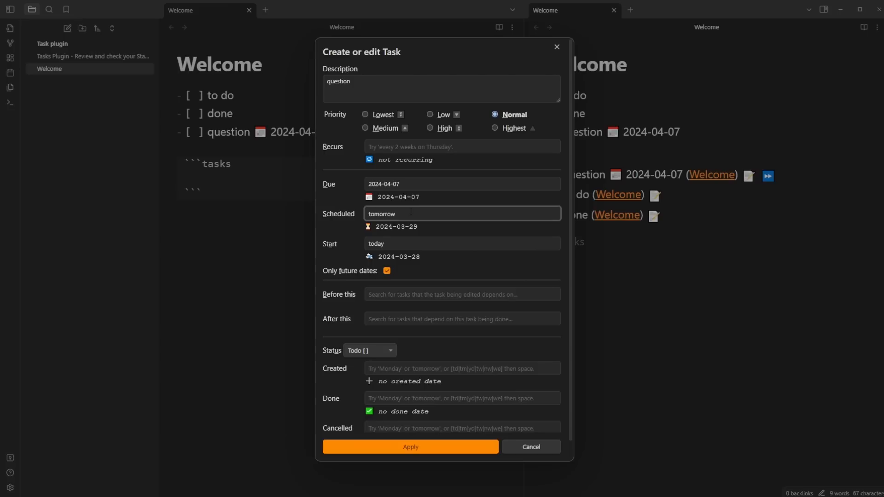
click(395, 244)
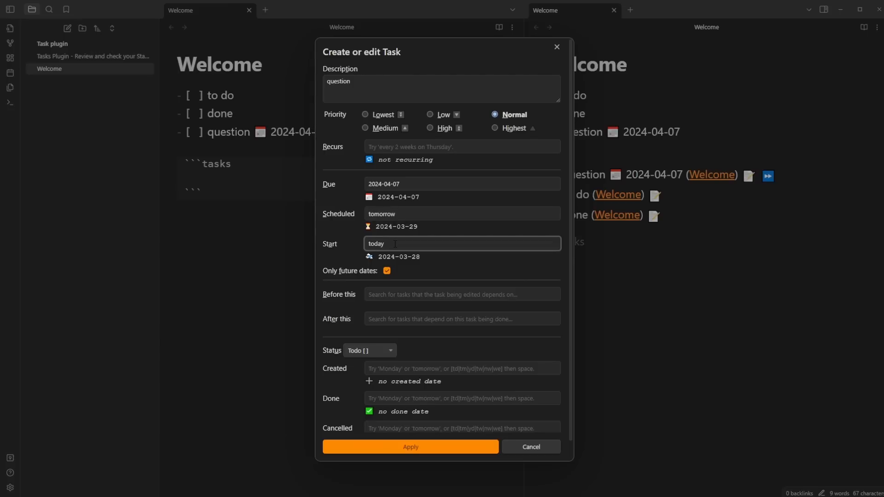
click(418, 447)
Step: Set the created date of the "question" task to "today", apply it and check the dates in the note
key(Escape)
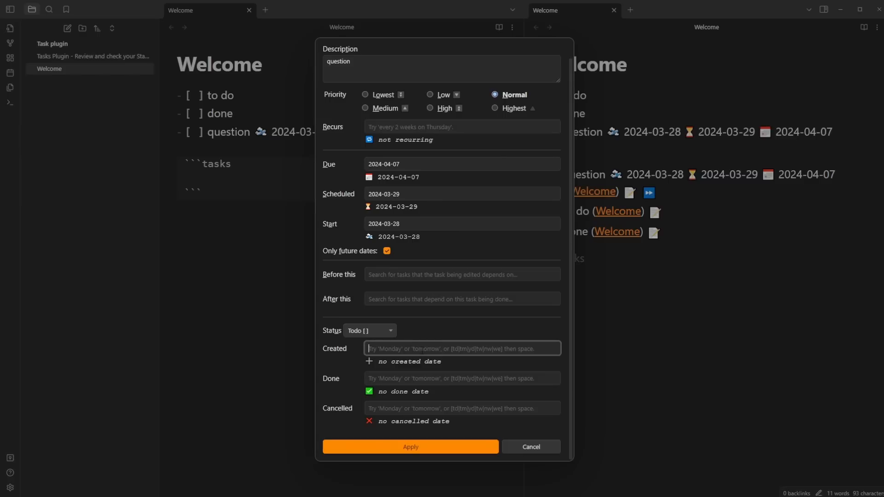
text(today)
click(433, 441)
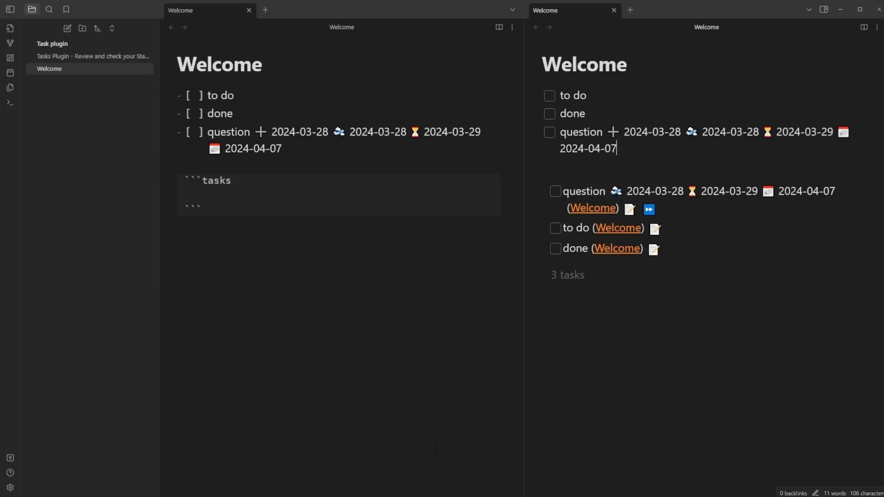
click(643, 132)
click(714, 132)
click(794, 132)
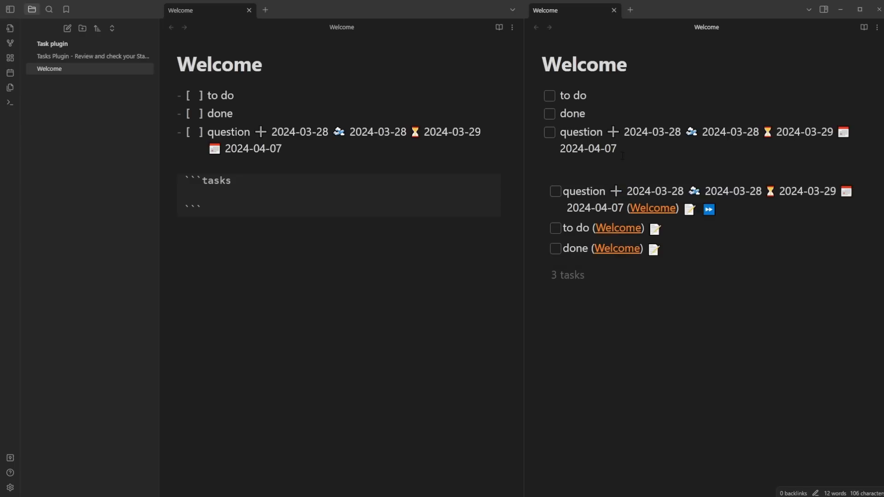
Step: Replace the task description "question" with "Task plugin video" in the note
drag(602, 132, 559, 133)
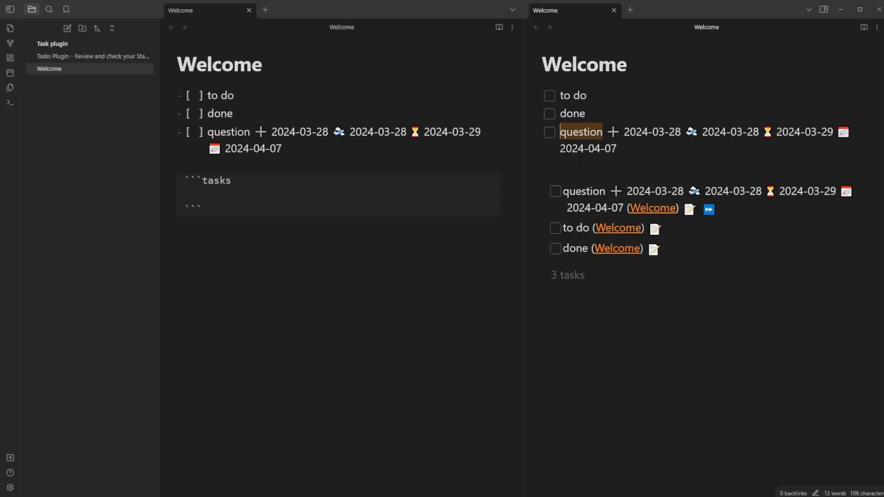
text(Task plugin video)
click(583, 132)
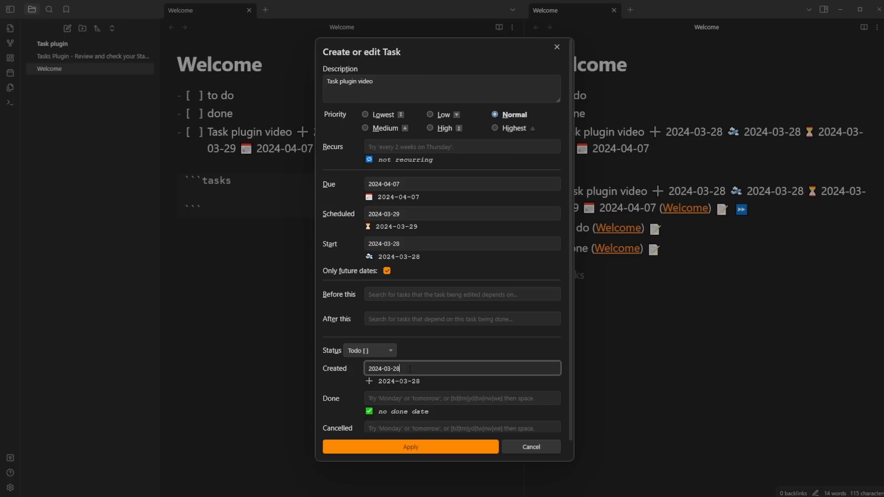
Step: Review the start and scheduled dates of "Task plugin video", set its due date to "friday" and apply the change
click(412, 239)
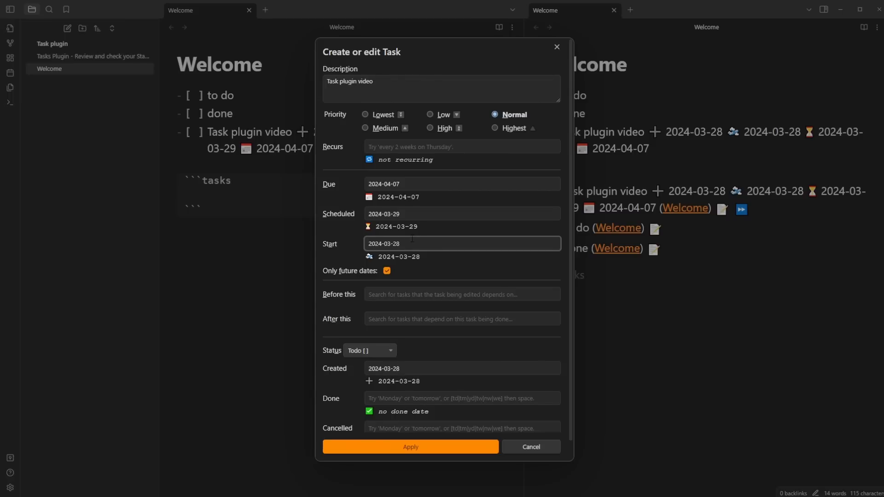
click(405, 214)
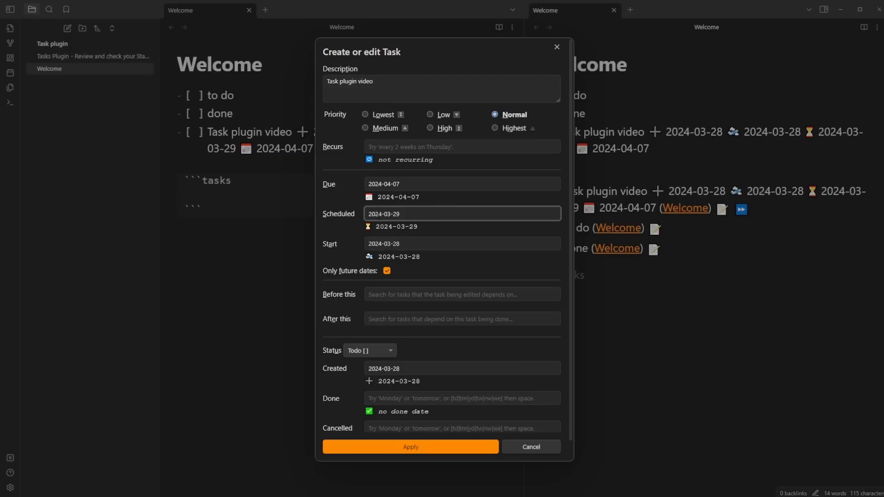
click(403, 185)
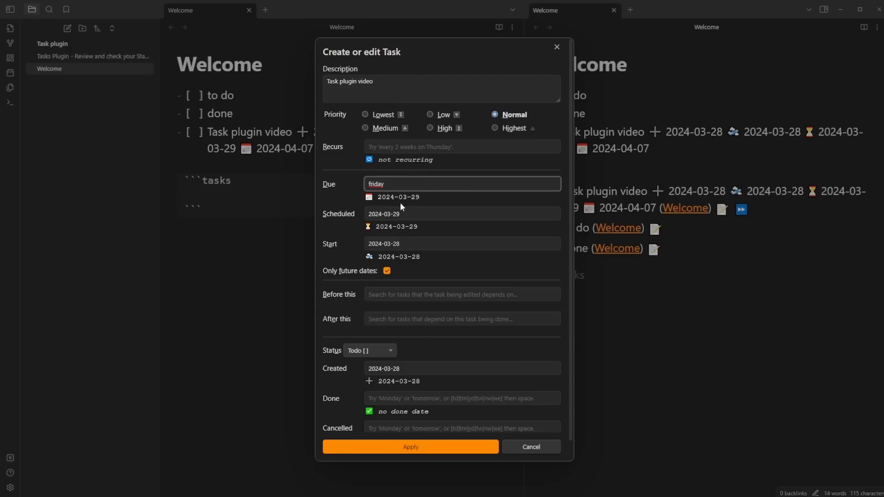
key(Return)
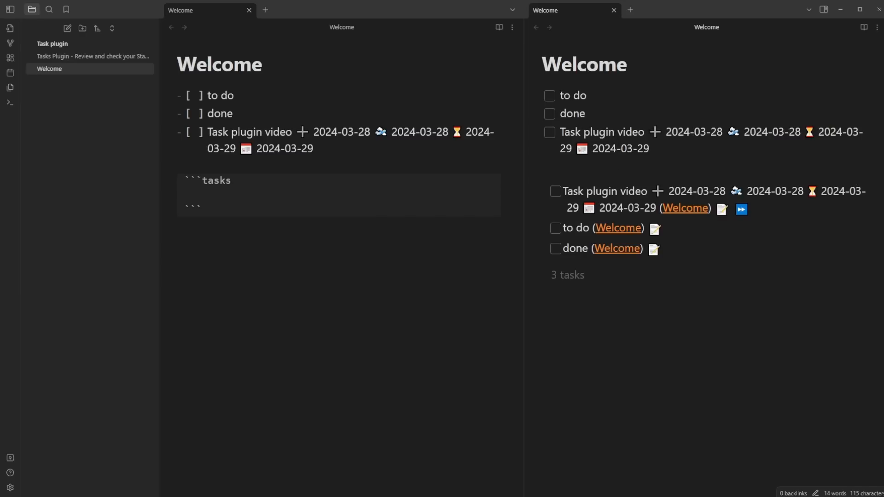
Step: Set the priority of "Task plugin video" to Lowest in its edit form and apply the change
key(alt+t)
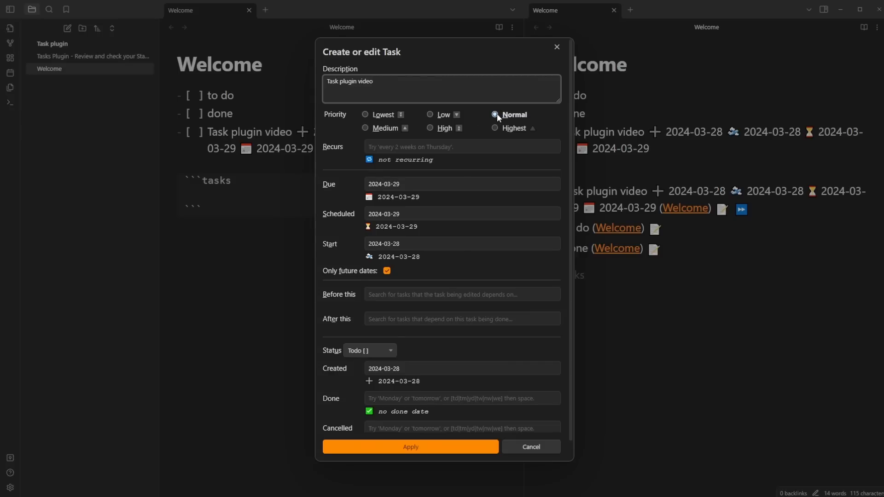
click(655, 138)
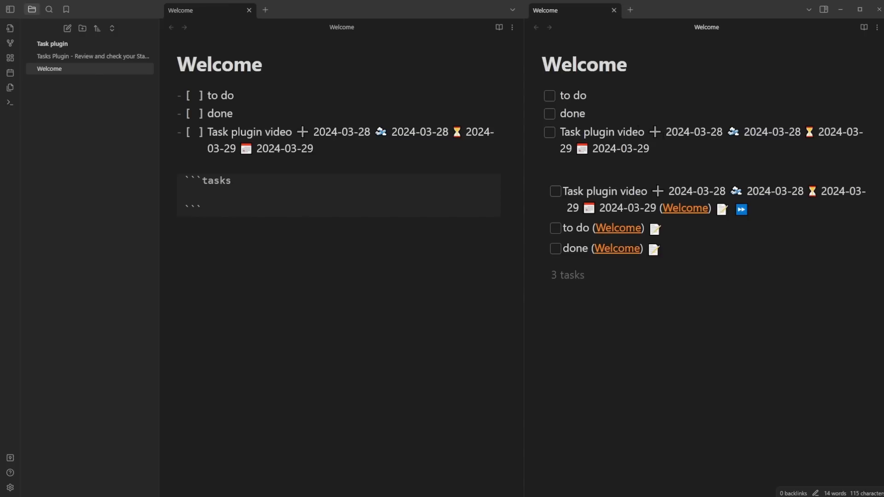
key(alt+t)
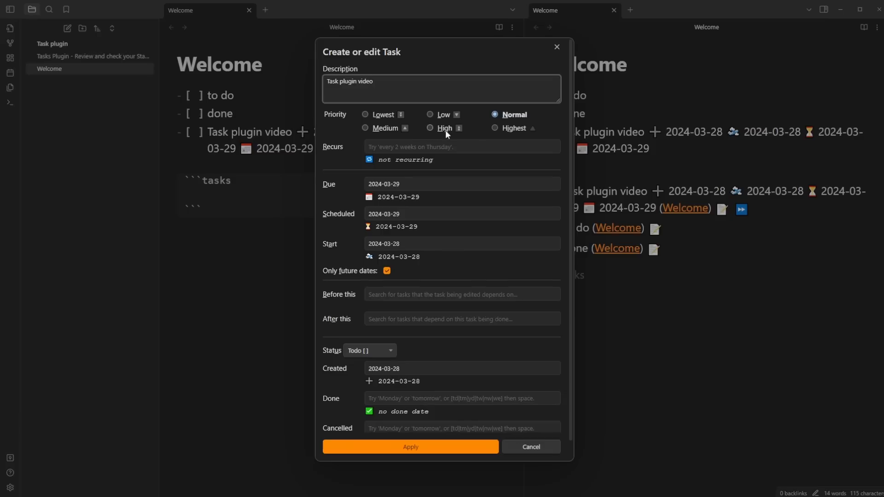
click(366, 114)
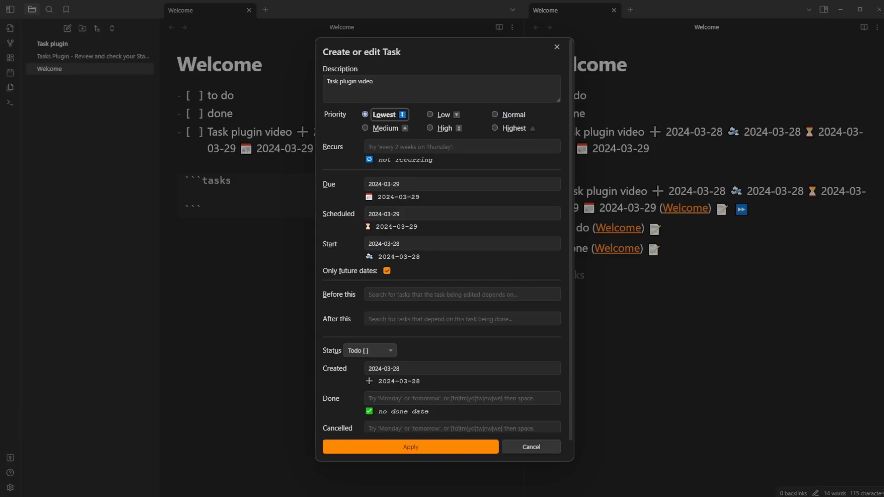
click(460, 445)
key(Escape)
Step: Try the low, medium and high priorities in turn on "Task plugin video" directly in the note
key(Up)
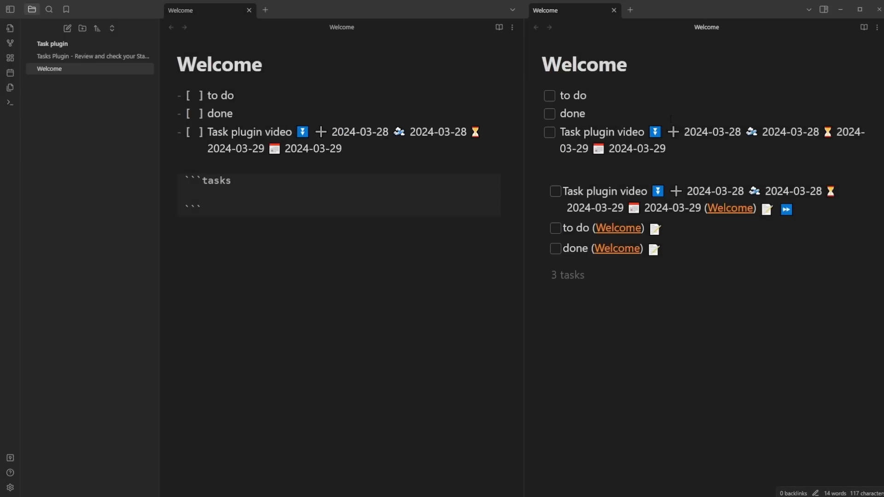
key(BackSpace)
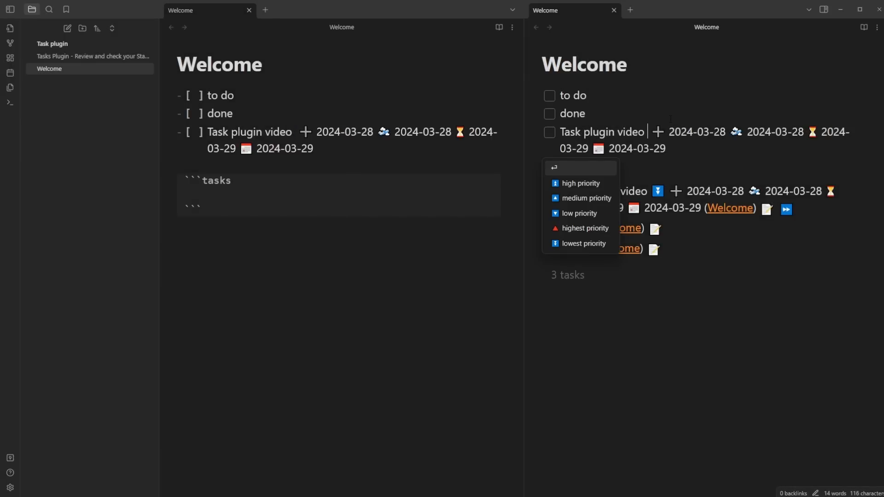
text(low)
key(Return)
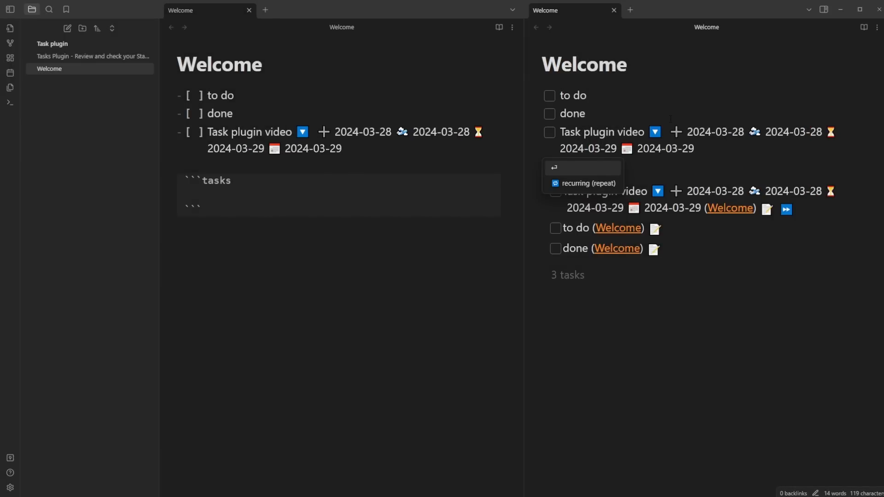
key(BackSpace)
text(me)
key(Return)
key(BackSpace)
text(hi)
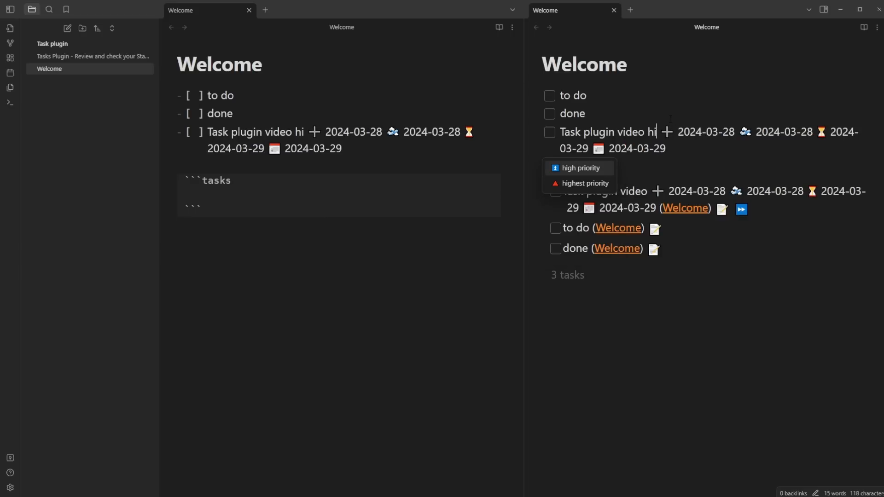
key(Return)
Step: Replace the priority of "Task plugin video" with highest priority and remove the extra space after it
key(BackSpace)
text(hig)
key(Down)
key(Return)
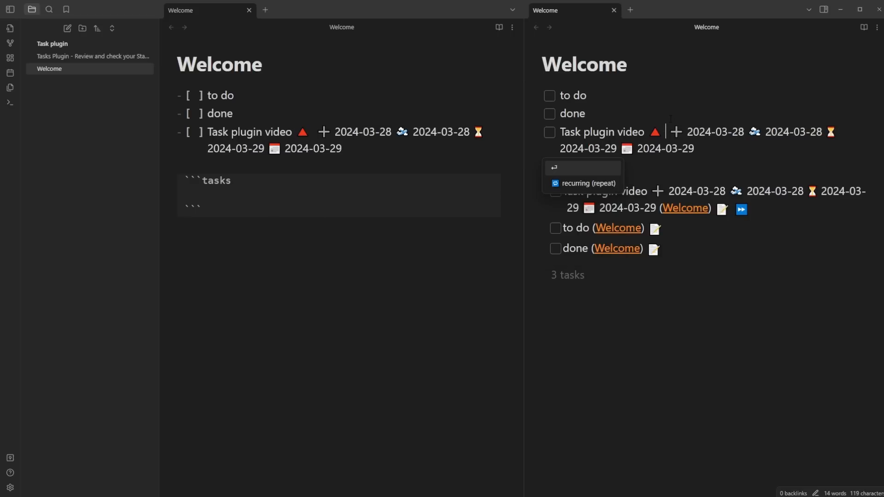
key(BackSpace)
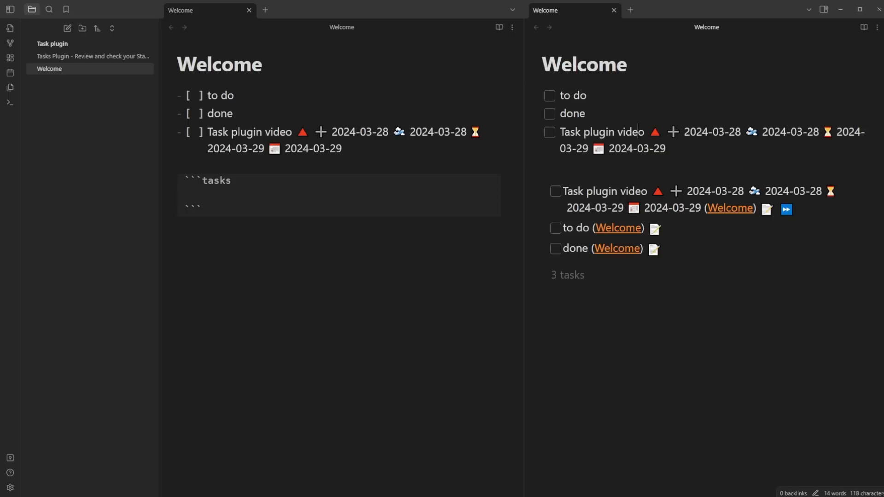
click(652, 168)
Step: Add the start date today and the due date next Friday (2024-04-05) to the "to do" task in the note
click(613, 98)
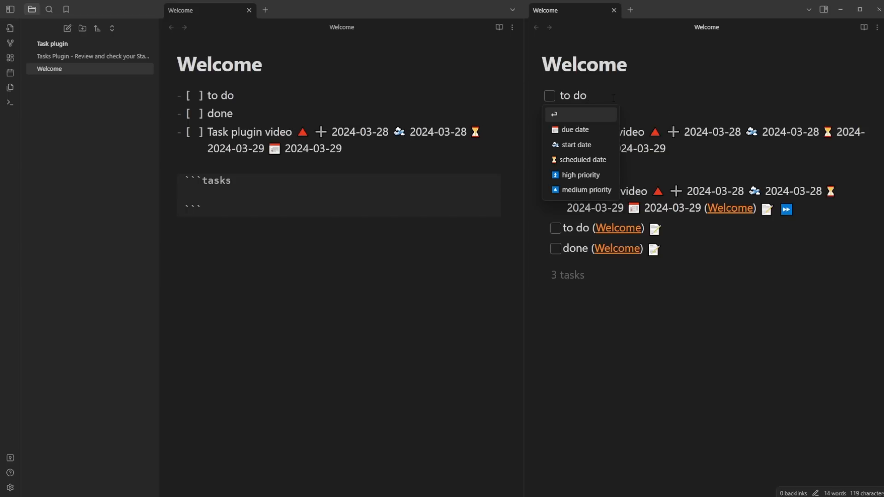
text(st)
key(Return)
text(to)
key(Return)
text(du)
key(Return)
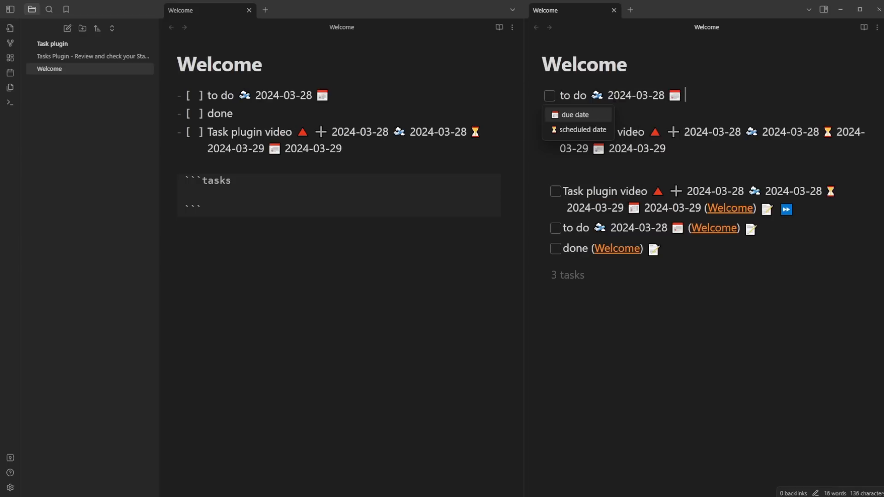
text(next fri)
key(Return)
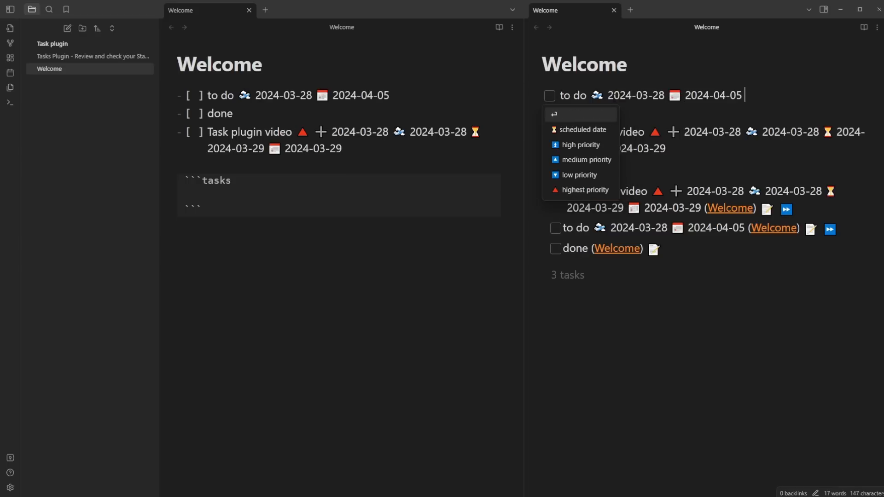
Step: Add the scheduled date Sunday (2024-03-31) and high priority to the "to do" task, and look over the task list
text(s)
key(Return)
text(sun)
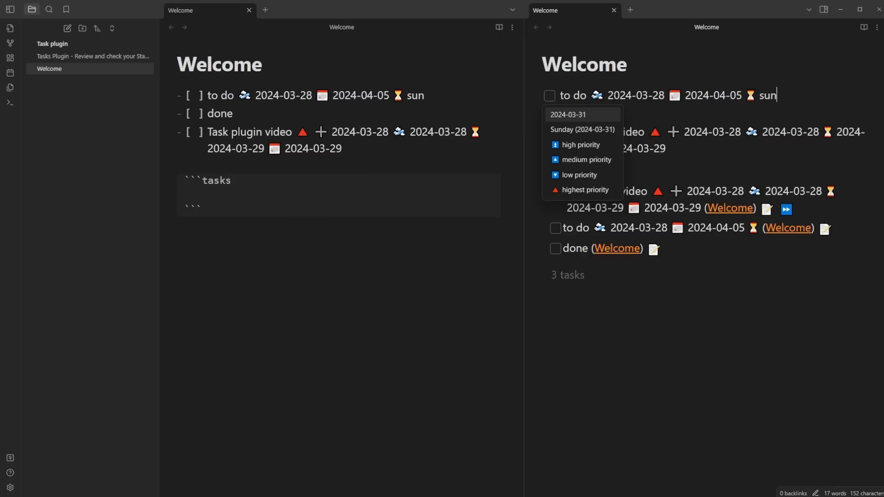
key(Return)
text(hi)
key(Return)
drag(667, 149, 537, 87)
click(588, 113)
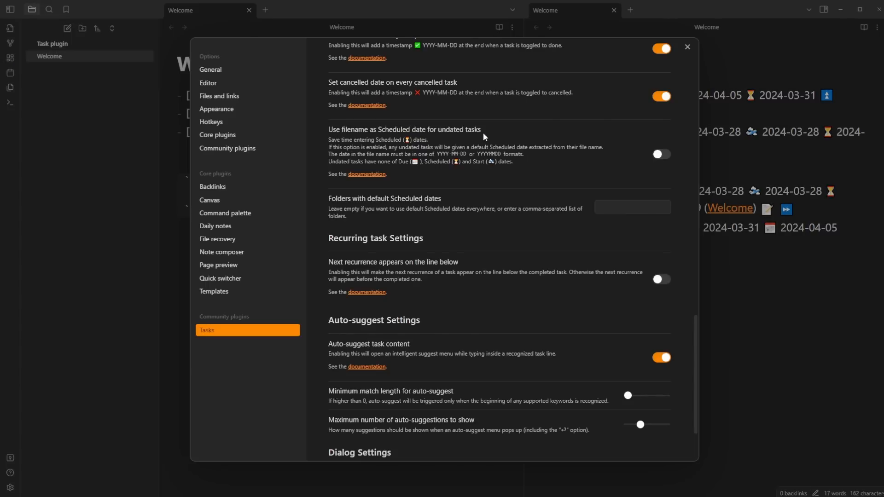
Step: Close the settings, create today's daily note, and arrange it in the first pane beside the Welcome note
key(Escape)
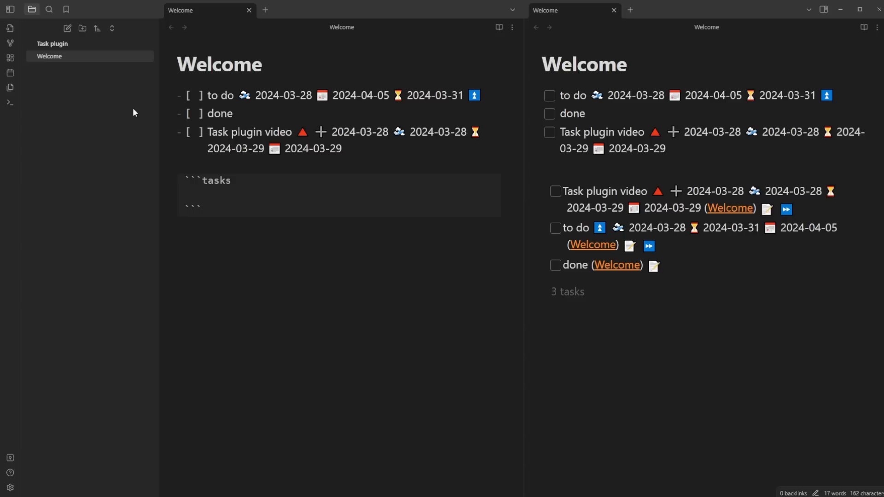
click(11, 74)
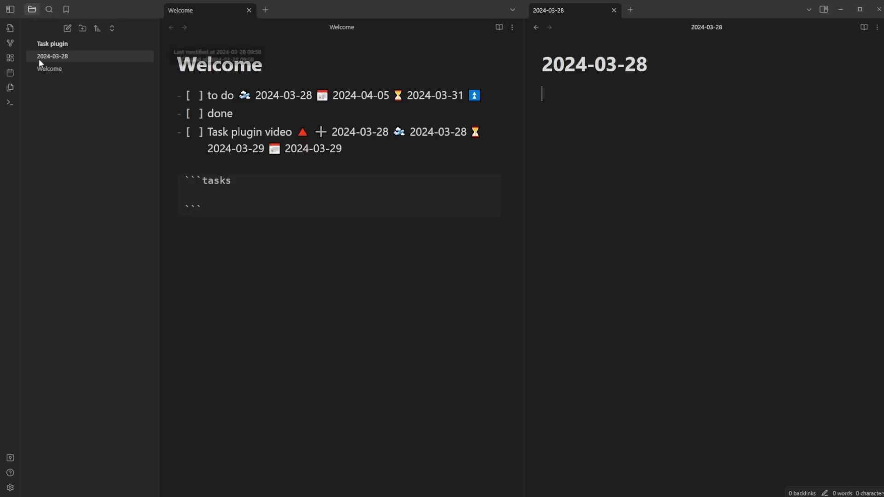
drag(574, 22, 205, 215)
Step: Split the Welcome note to the right and switch the new copy from source mode to live preview
right_click(575, 14)
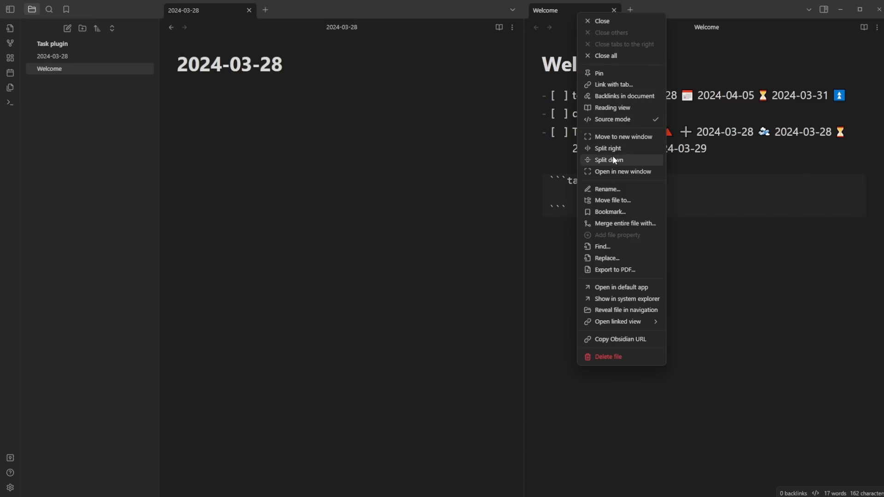
click(599, 148)
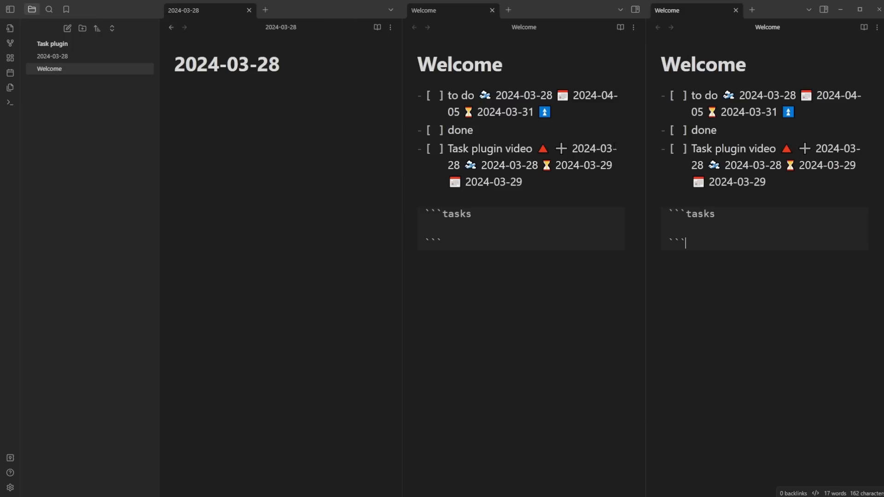
click(877, 27)
click(829, 66)
click(507, 95)
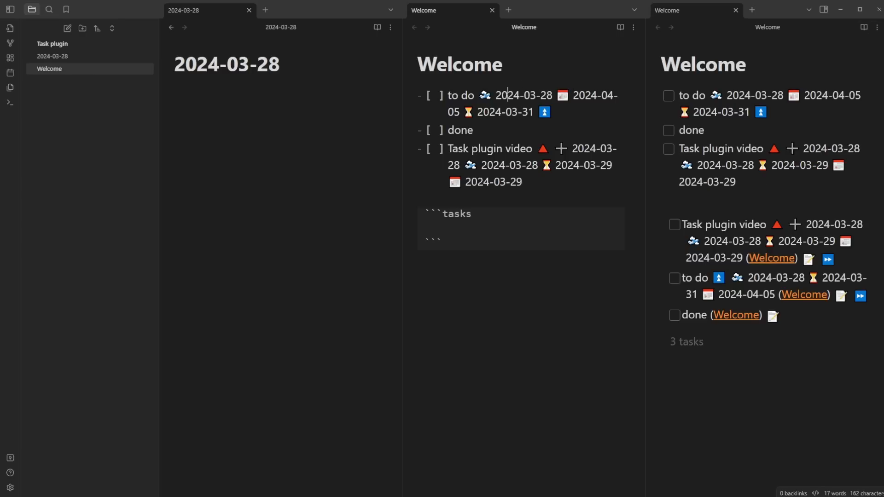
click(747, 165)
Step: Search the core plugins for "dail" to check the Daily notes plugin, then return to the daily note
click(224, 128)
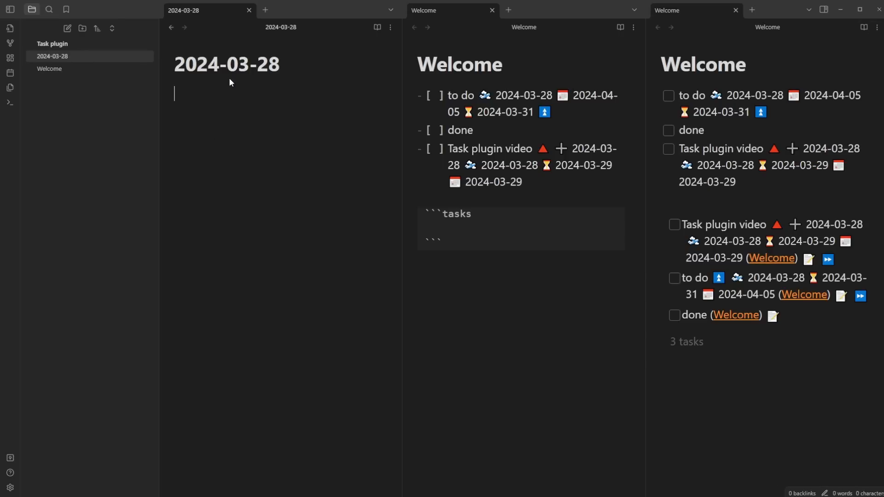
click(10, 487)
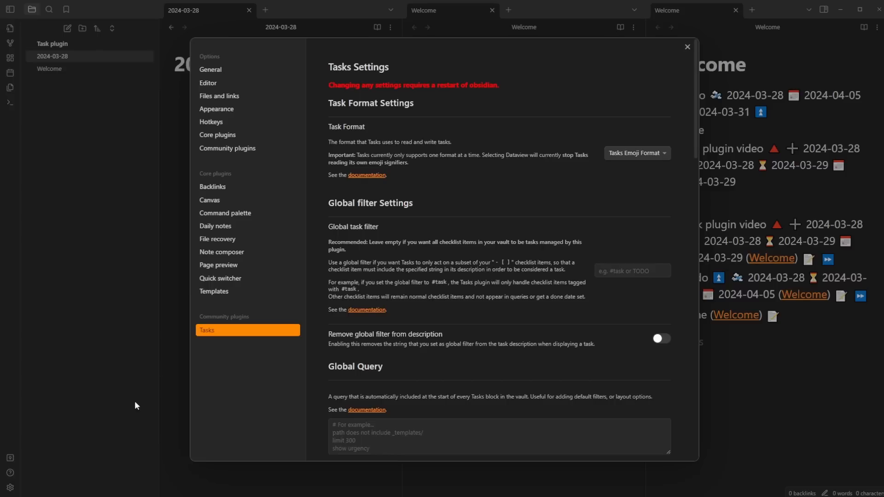
click(232, 135)
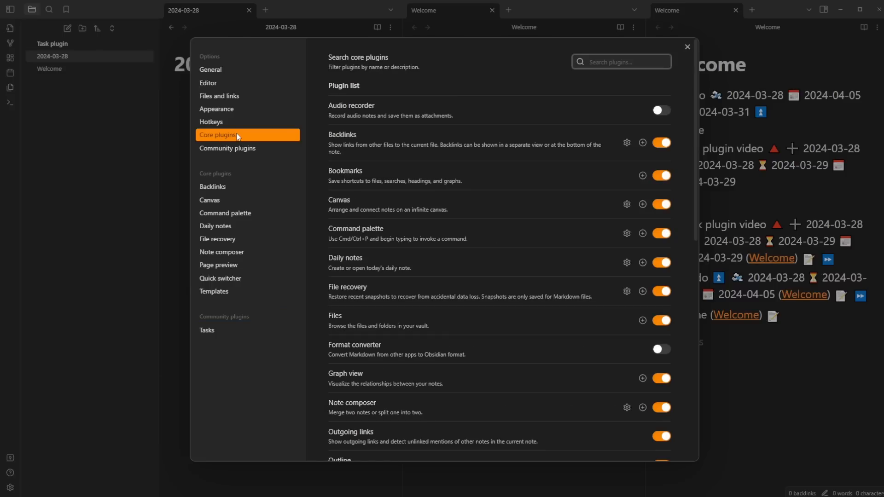
text(dail)
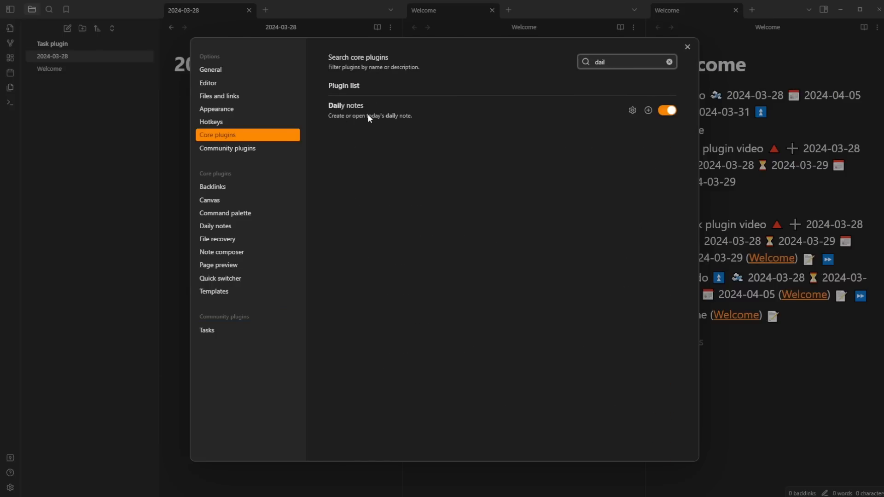
key(Escape)
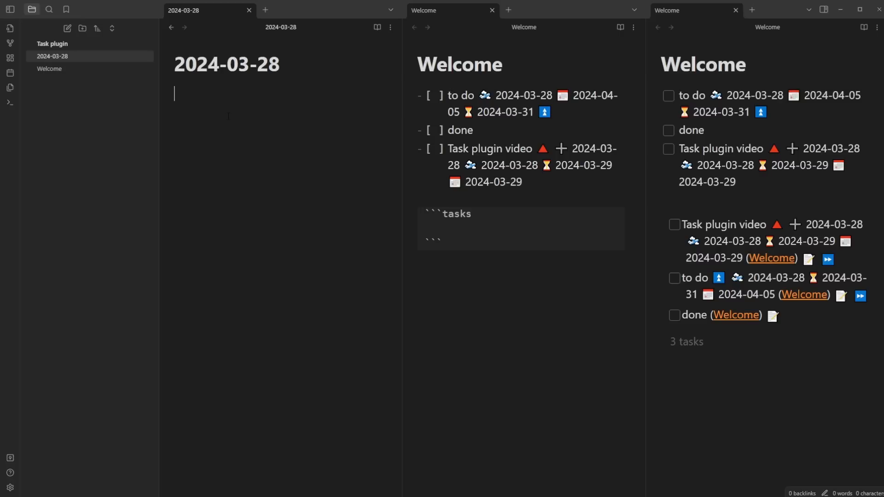
Step: Create the task "Edit video" in the daily note with high priority and due date today, and look over its dates
key(alt+t)
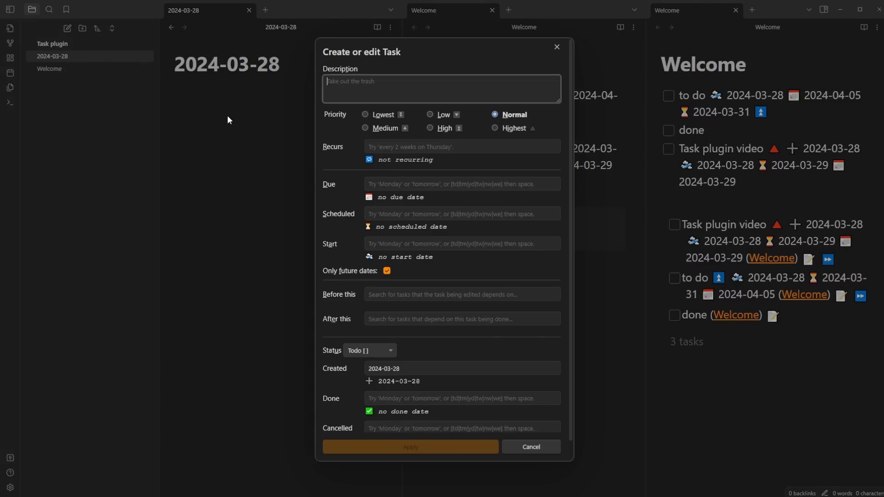
text(Edit video)
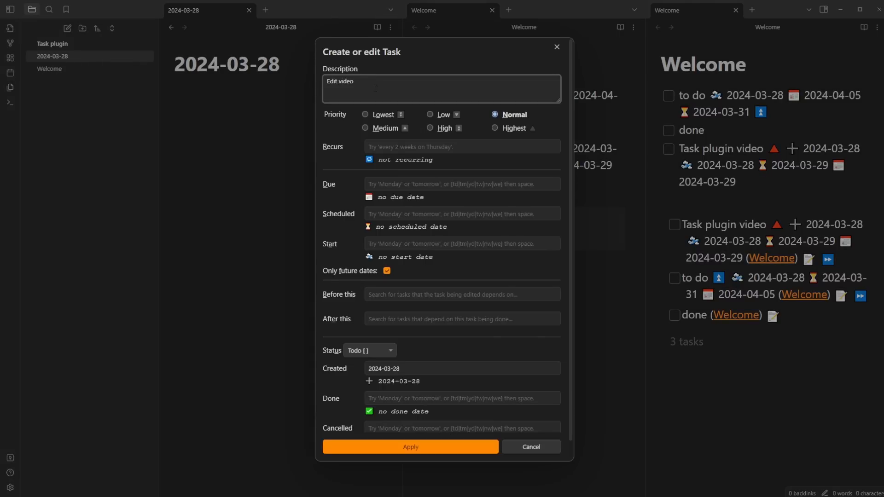
click(431, 128)
click(400, 183)
text(today)
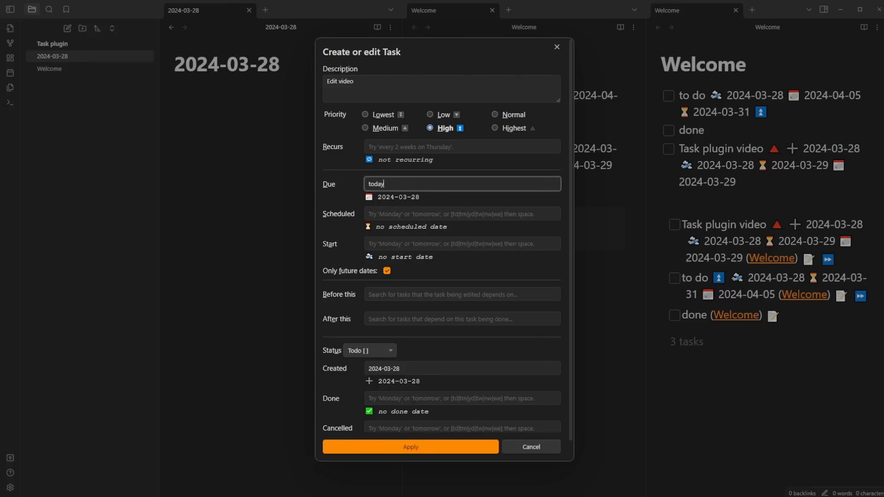
click(421, 448)
drag(264, 96, 336, 96)
drag(256, 111, 192, 112)
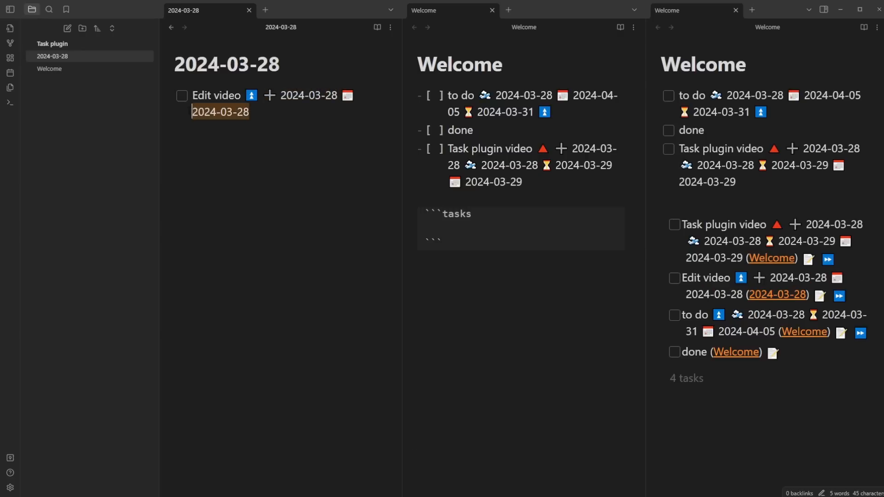
Step: Add an undated task "Take out the rubbish" with normal priority below "Edit video" in the daily note
click(222, 132)
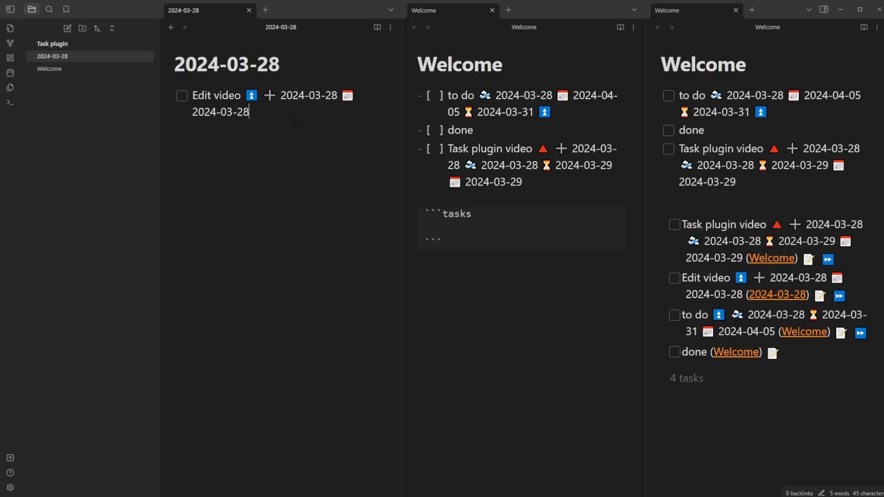
key(alt+t)
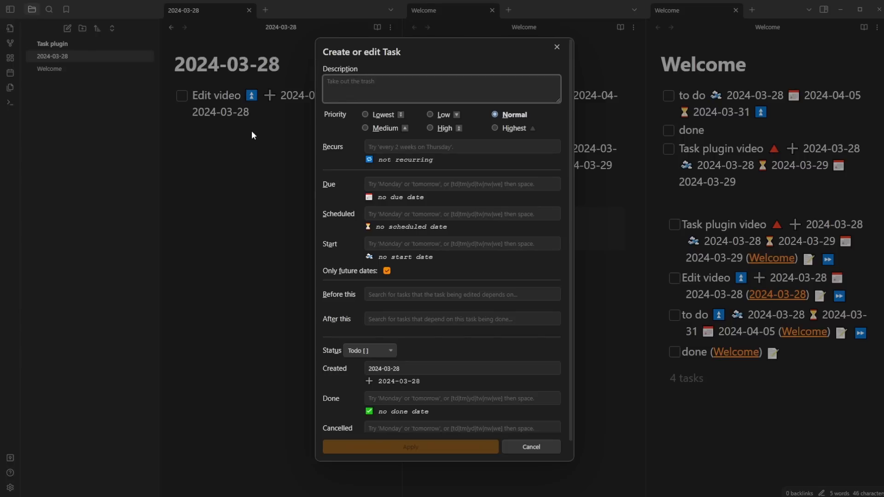
text(Take out the rubbish)
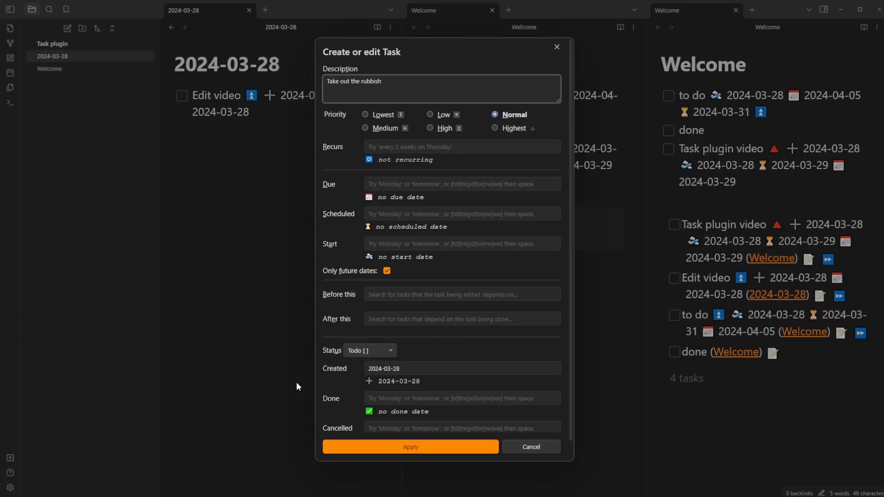
key(Return)
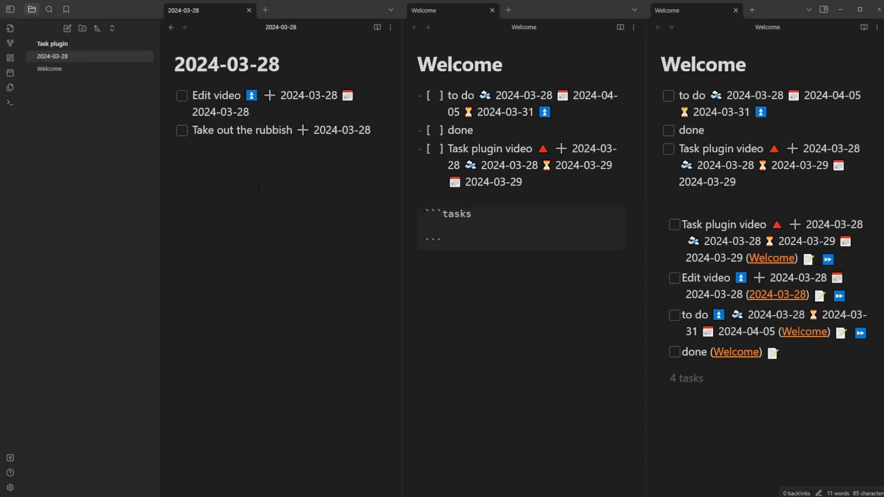
drag(280, 65, 166, 65)
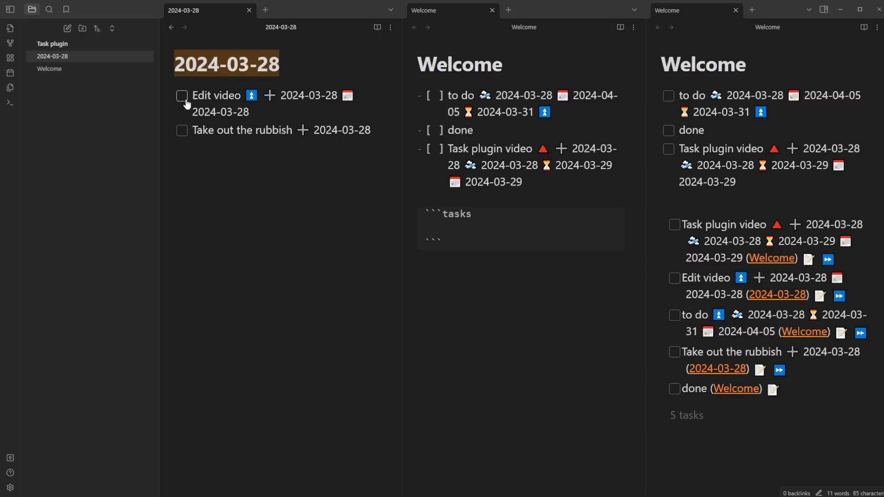
click(230, 130)
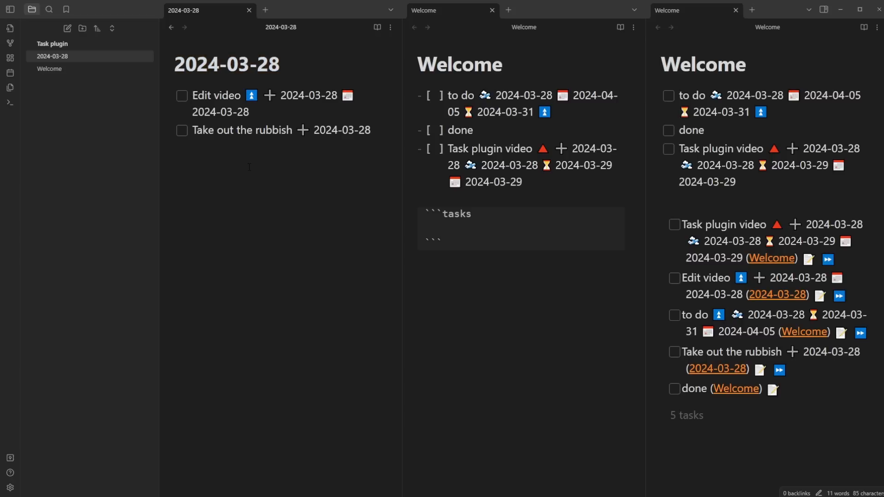
drag(185, 65, 280, 64)
click(280, 64)
click(239, 130)
Step: Filter the tasks query in the Welcome note with the line "scheduled today"
click(472, 267)
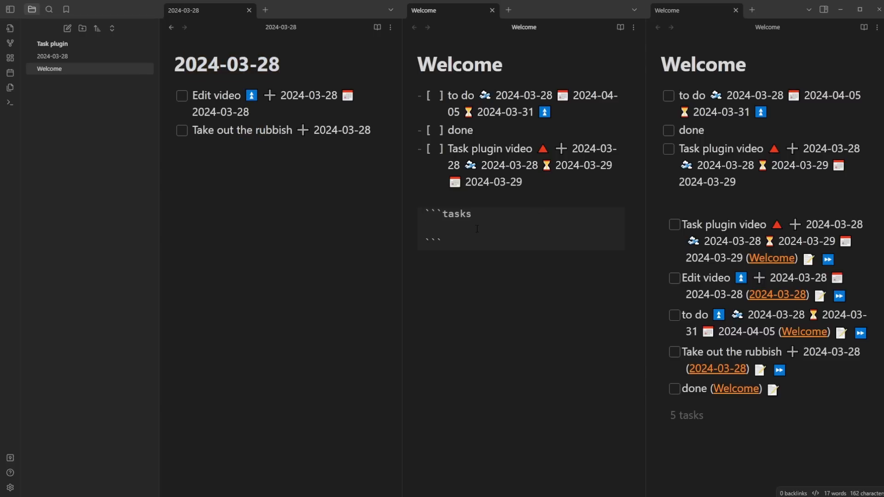
text(scheduled today)
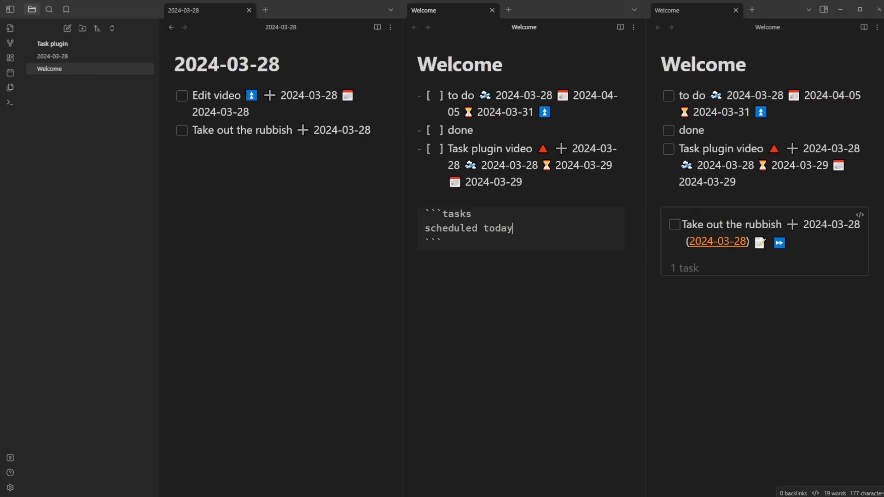
Step: Examine the scheduled date of "Take out the rubbish" in the task editor and its created date in the 2024-03-28 note
click(496, 268)
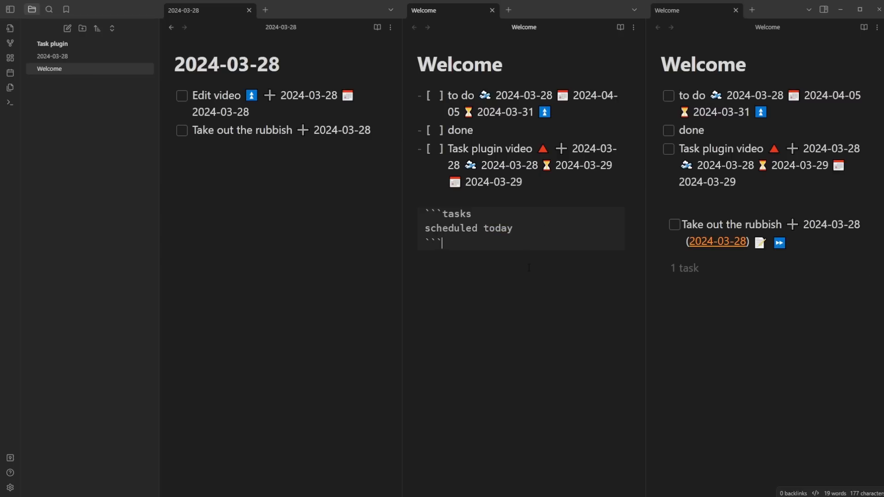
click(306, 130)
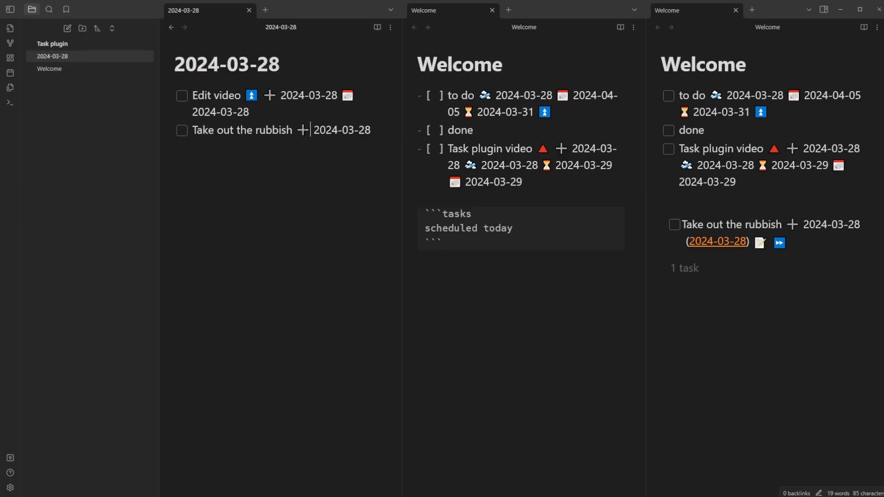
key(alt+t)
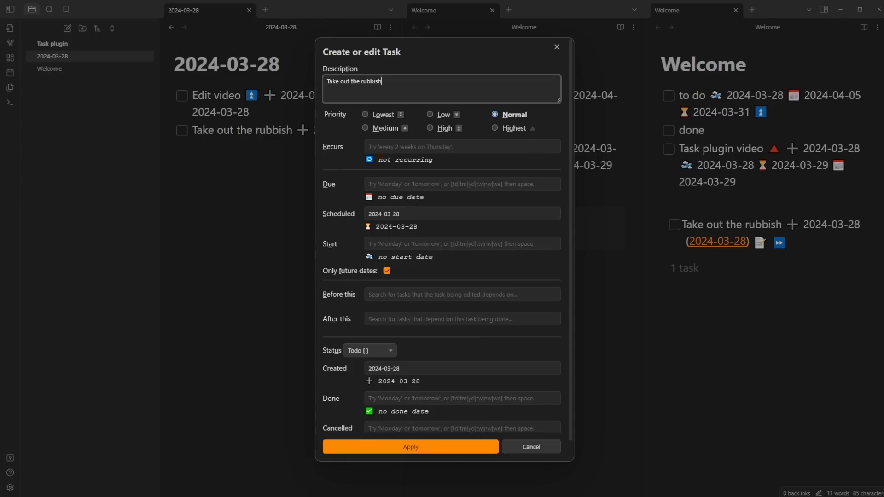
key(Escape)
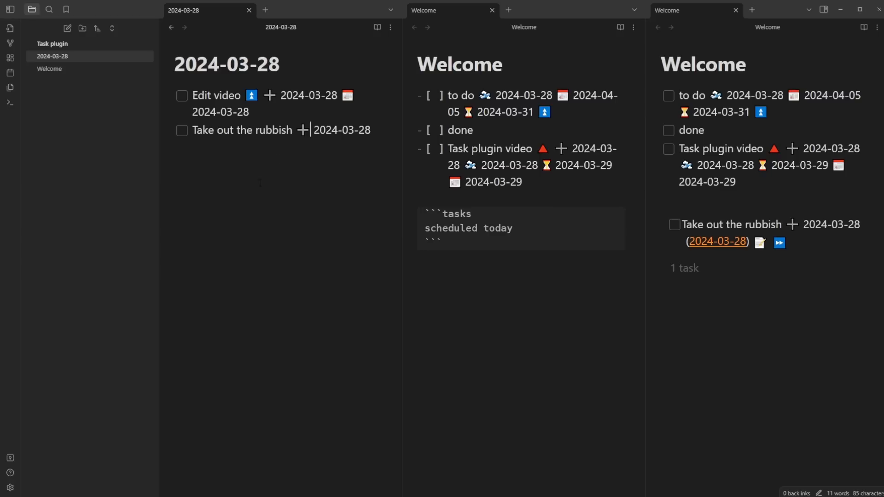
drag(296, 130, 383, 130)
click(365, 131)
drag(294, 129, 387, 133)
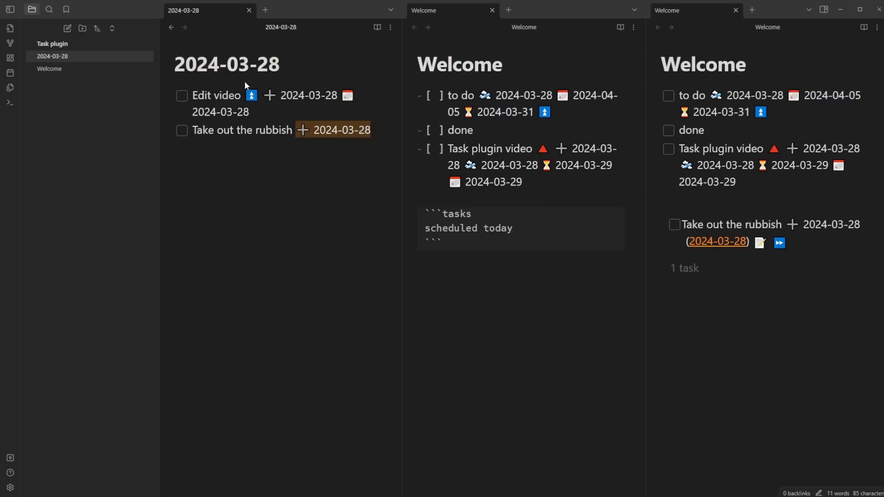
click(418, 248)
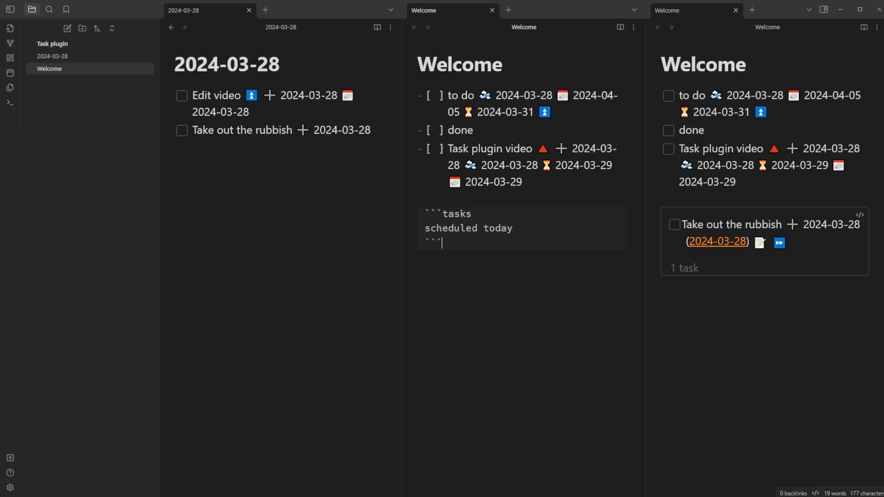
Step: Turn off "Use filename as Scheduled date for undated tasks" and check the rubbish task against the scheduled today query
key(ctrl+comma)
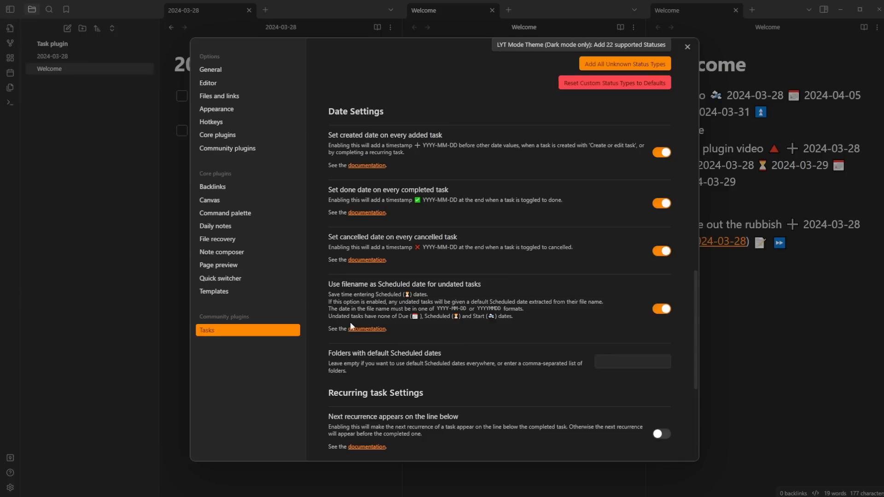
key(Escape)
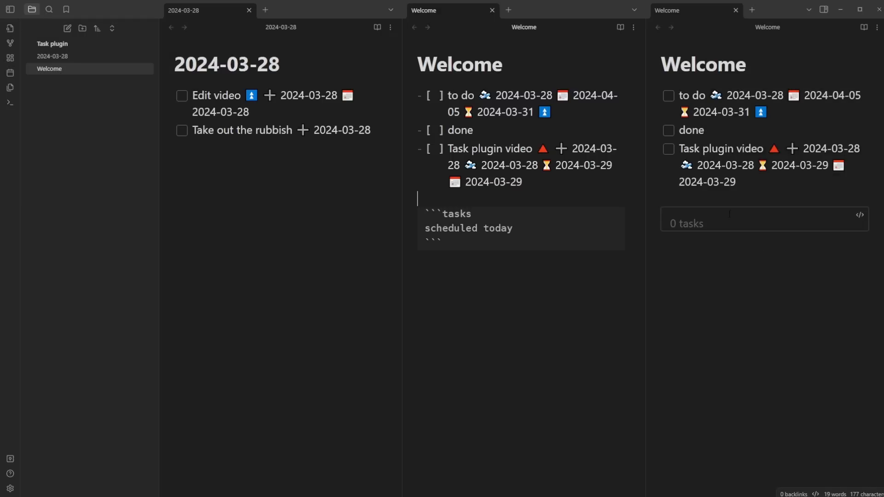
click(319, 130)
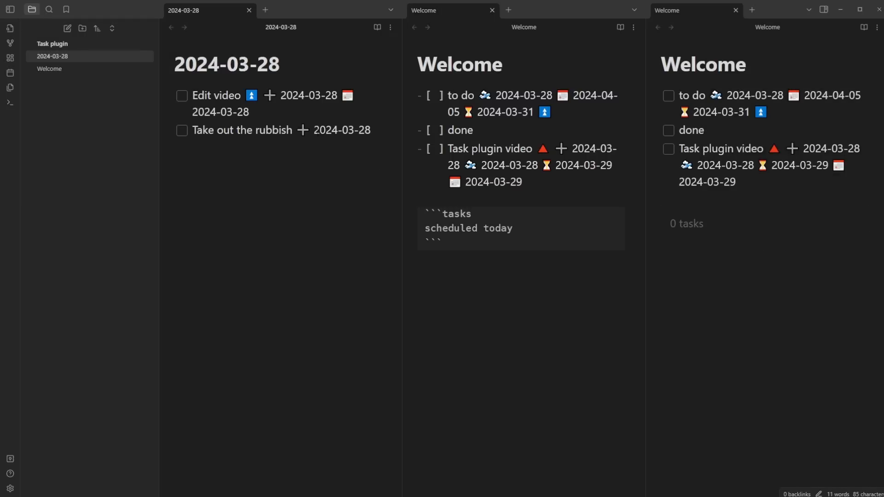
drag(203, 130, 364, 130)
click(364, 130)
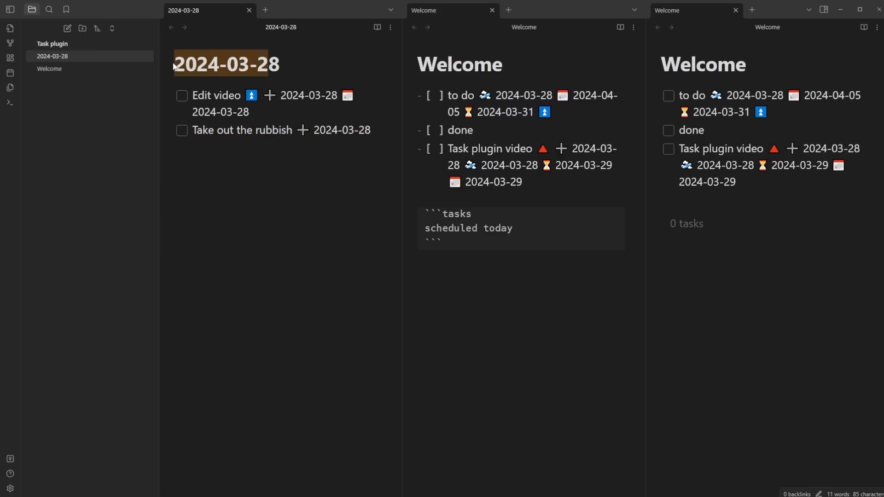
click(279, 130)
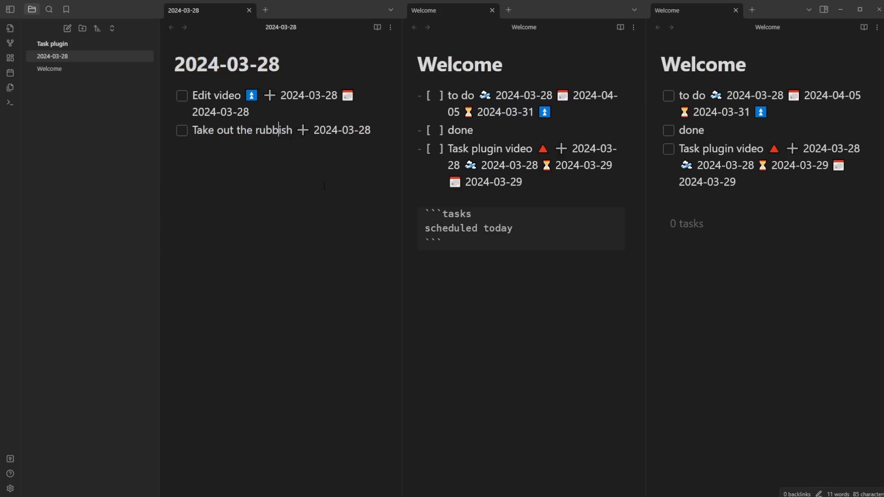
Step: Turn "Use filename as Scheduled date for undated tasks" back on and return to the notes
key(ctrl+comma)
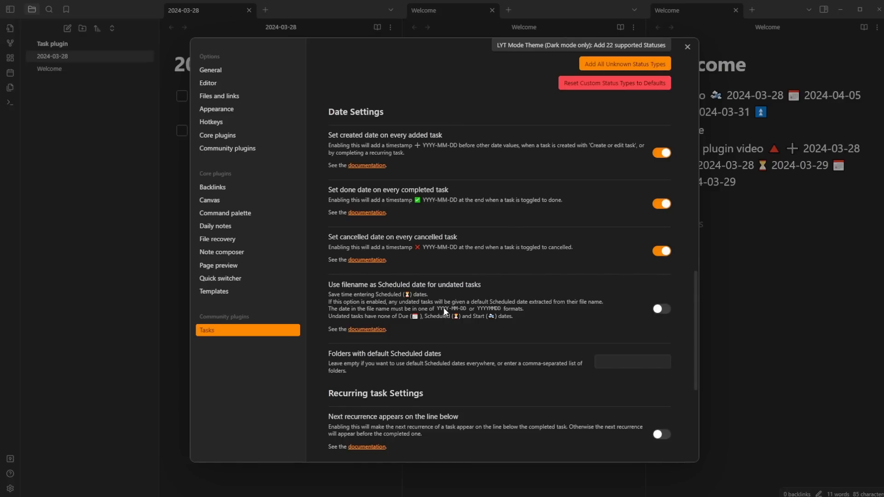
click(741, 306)
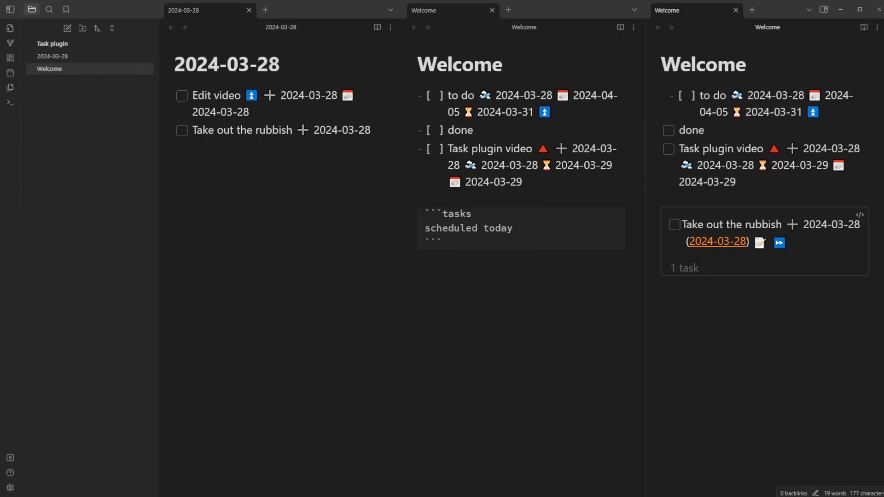
Step: Set the folders with default Scheduled dates to Journal and create a Journal folder in the vault
key(ctrl+comma)
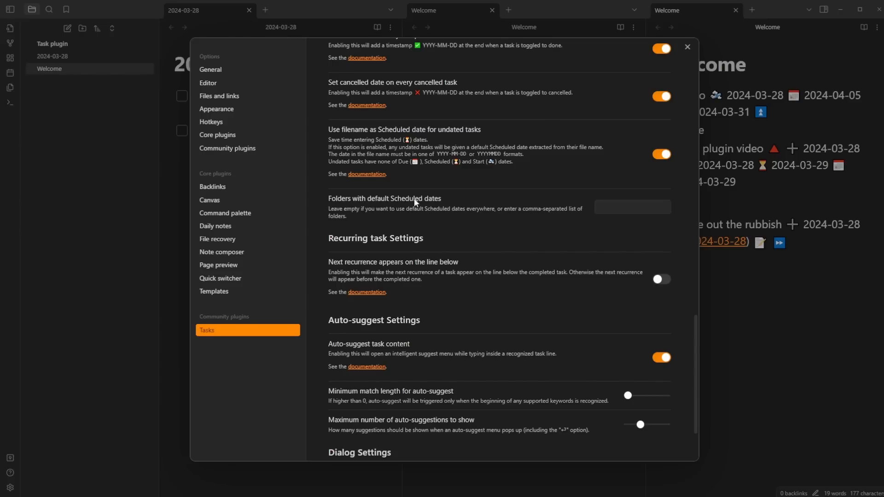
click(626, 209)
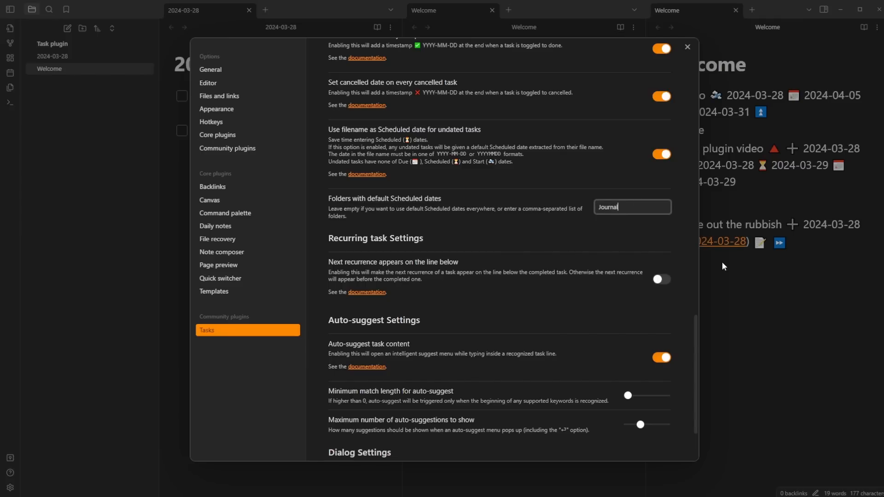
click(738, 279)
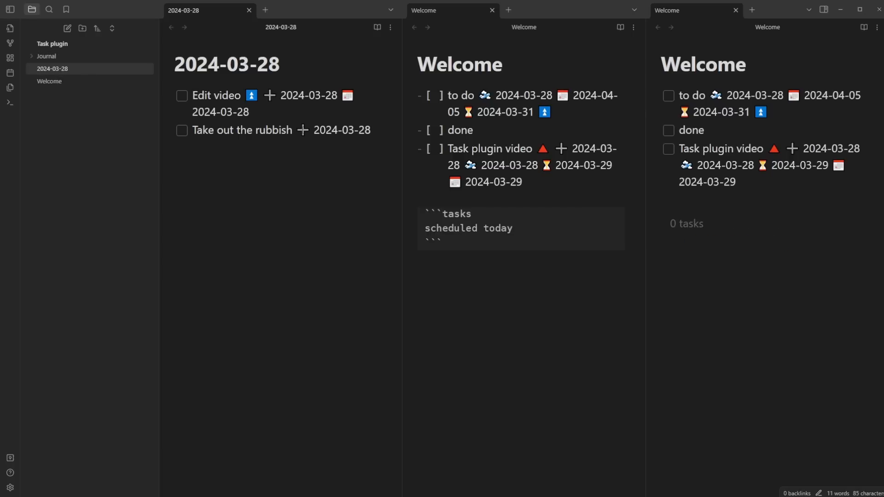
Step: Check the scheduled today query in the Welcome note and review the default Scheduled dates folder setting
click(717, 198)
key(Down)
key(Up)
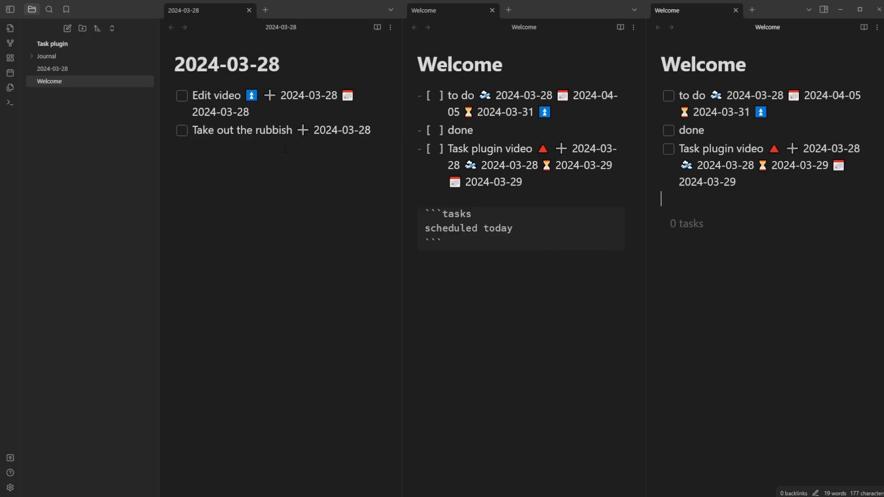
click(10, 487)
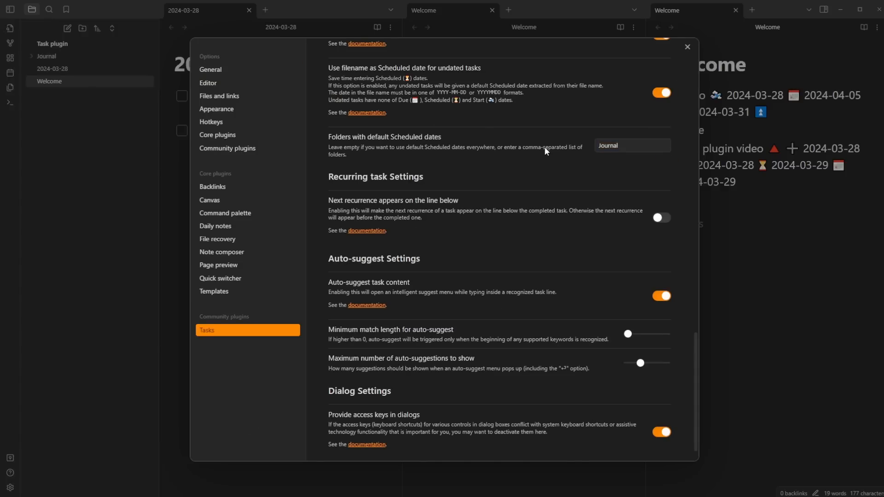
click(87, 116)
Step: Move the 2024-03-28 note into the Journal folder, out to the vault root for comparison, and back into Journal
drag(46, 68, 59, 54)
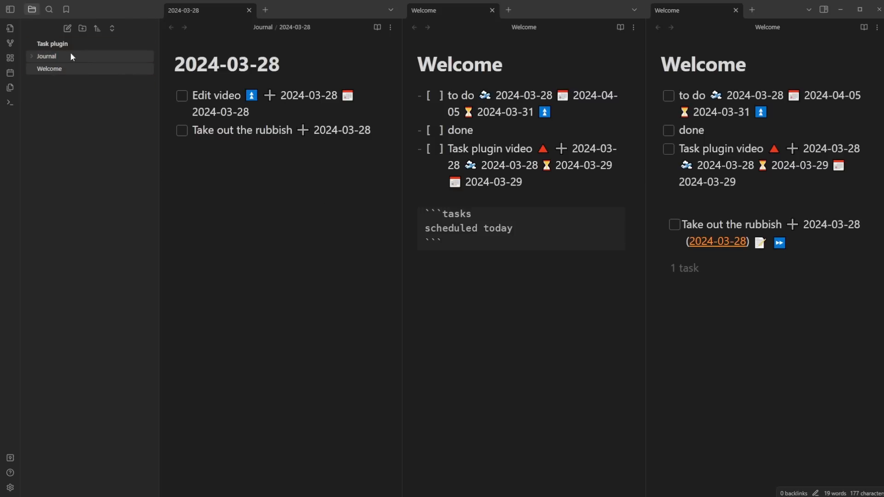
click(37, 56)
drag(59, 67, 45, 48)
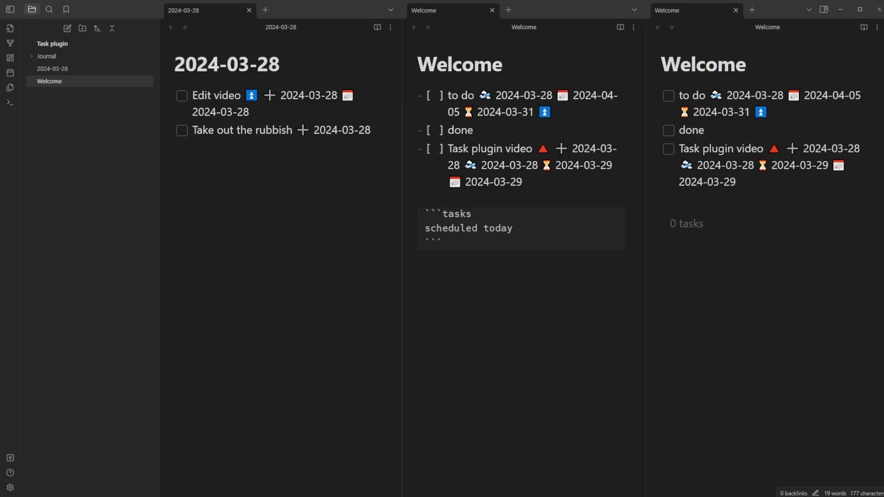
drag(49, 68, 64, 53)
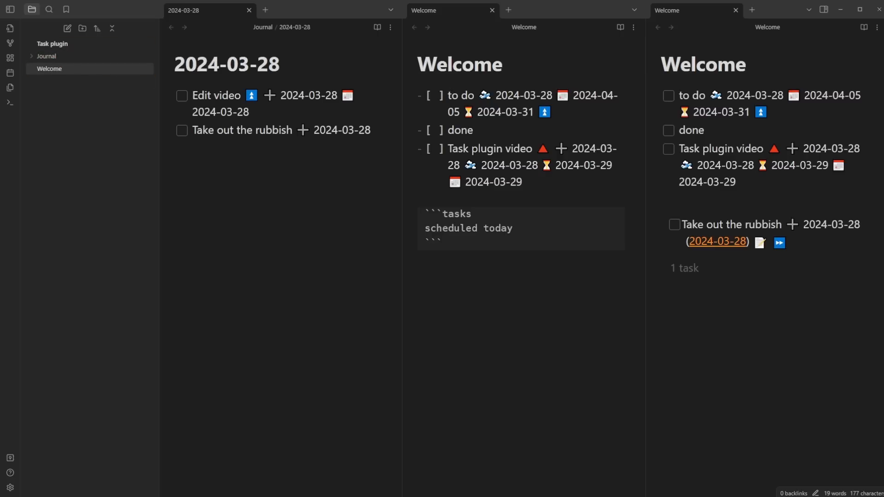
Step: Review the Auto-suggest settings and bring up the suggestion list after the text "Take out the rubbish"
click(266, 130)
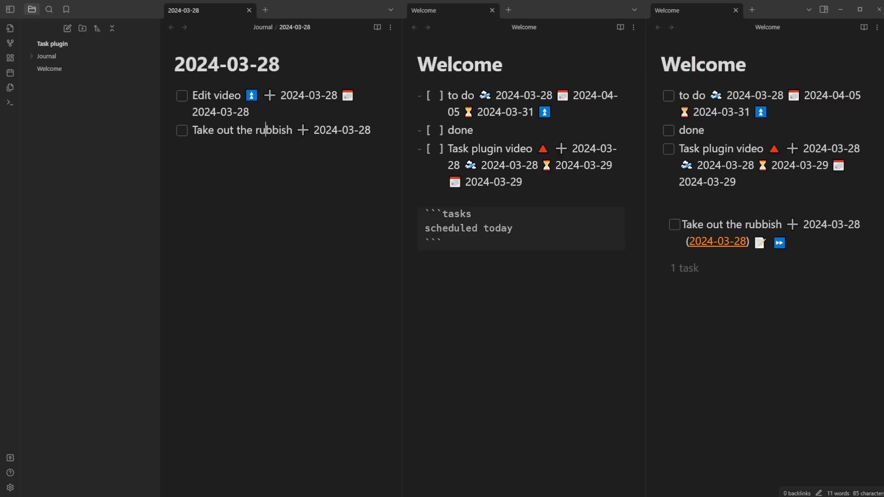
key(ctrl+comma)
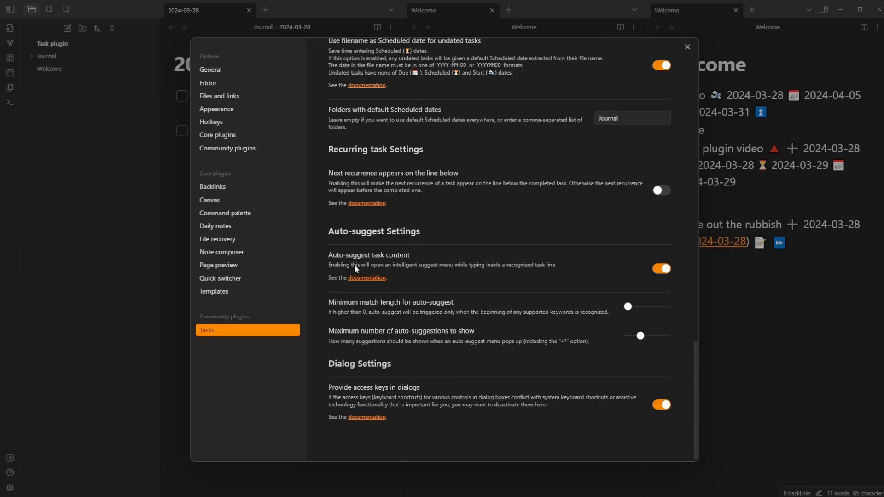
click(709, 283)
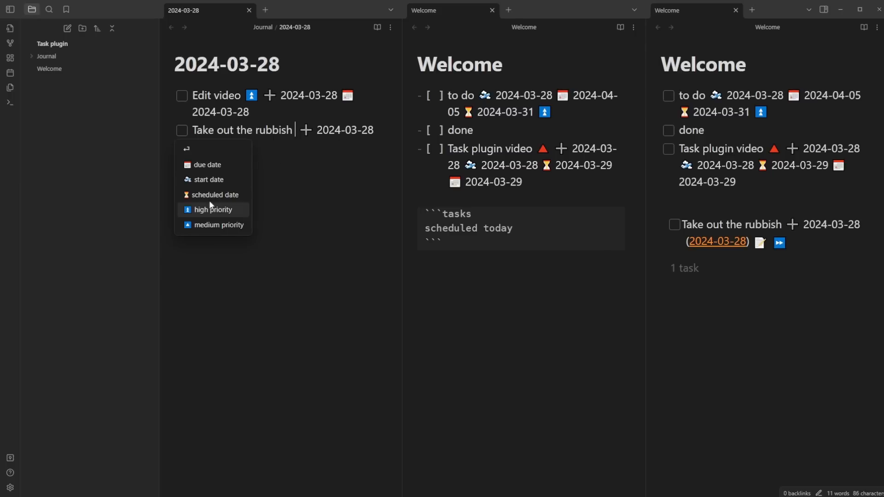
key(Escape)
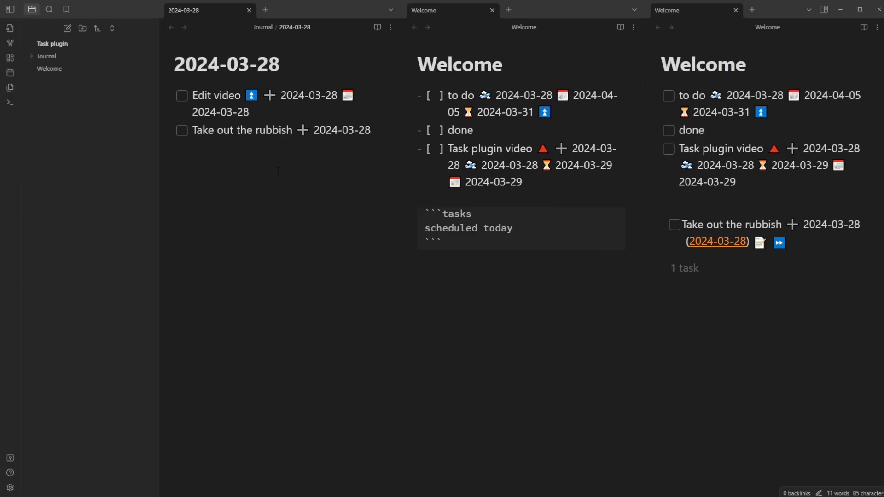
key(BackSpace)
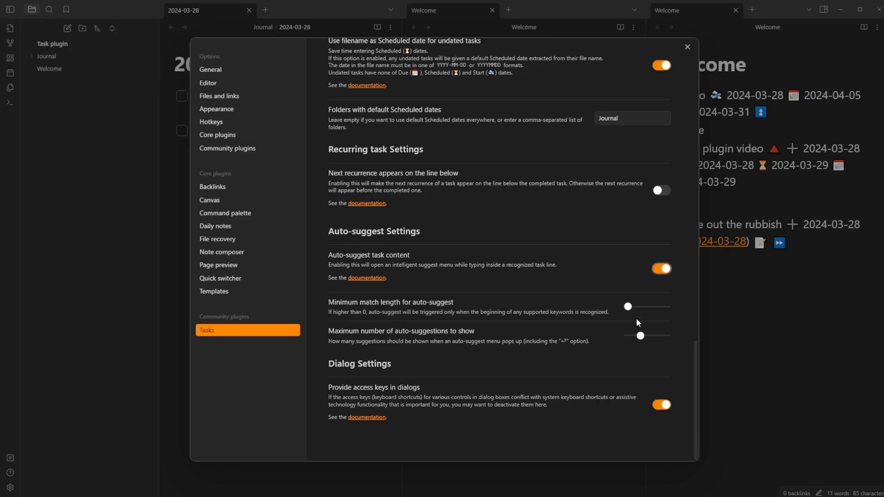
Step: Raise the minimum match length for auto-suggest and test it with the letter d after "Take out the rubbish"
drag(638, 307, 649, 307)
click(785, 302)
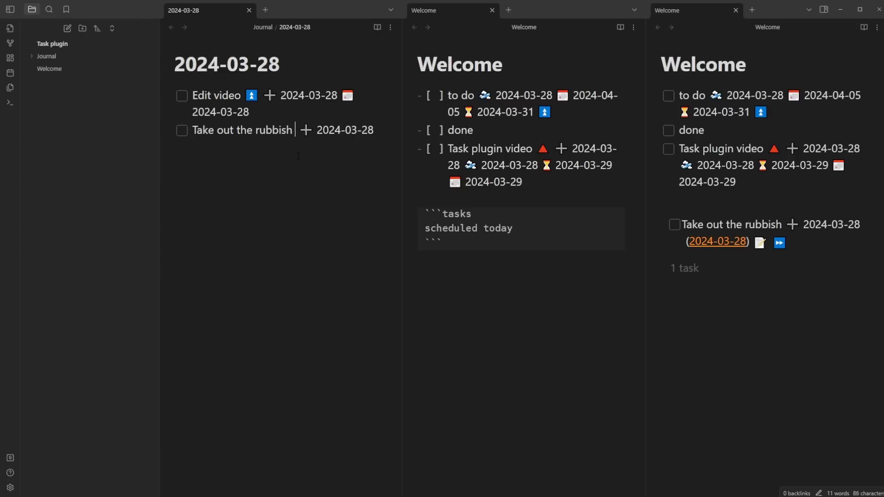
key(BackSpace)
text(d)
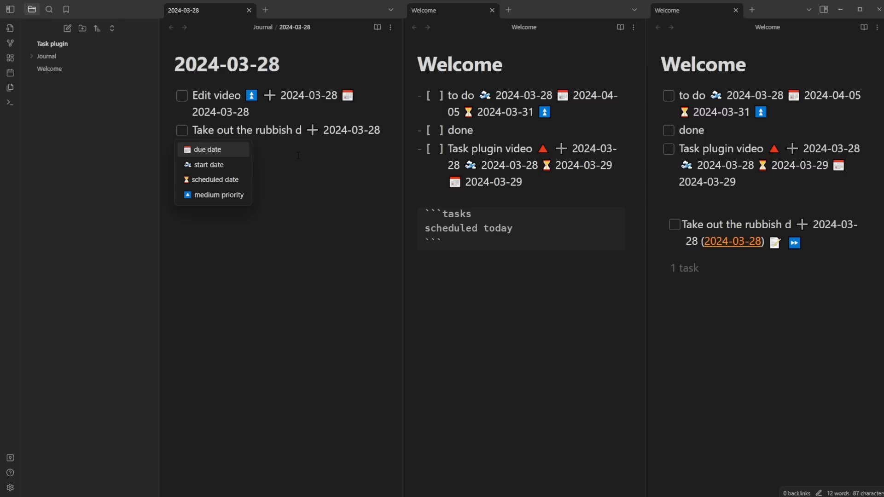
key(BackSpace)
key(BackSpace)
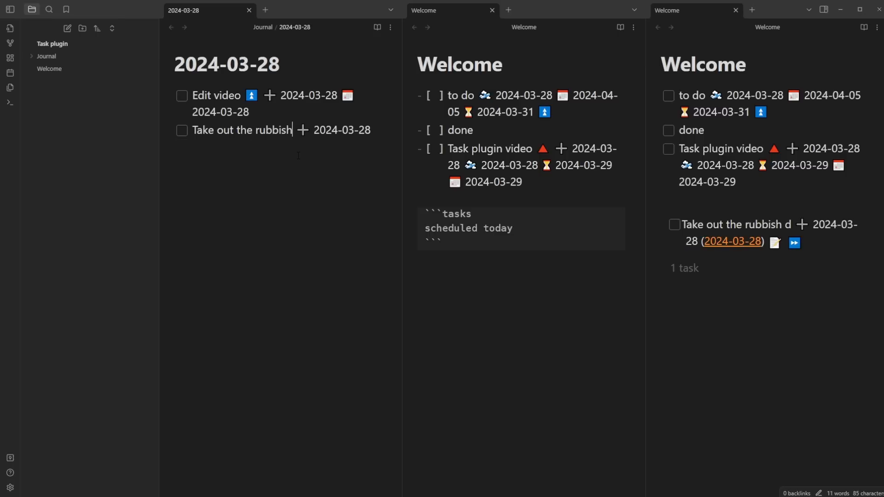
Step: Add an empty checkbox task below "Take out the rubbish" in the 2024-03-28 note
key(End)
key(Return)
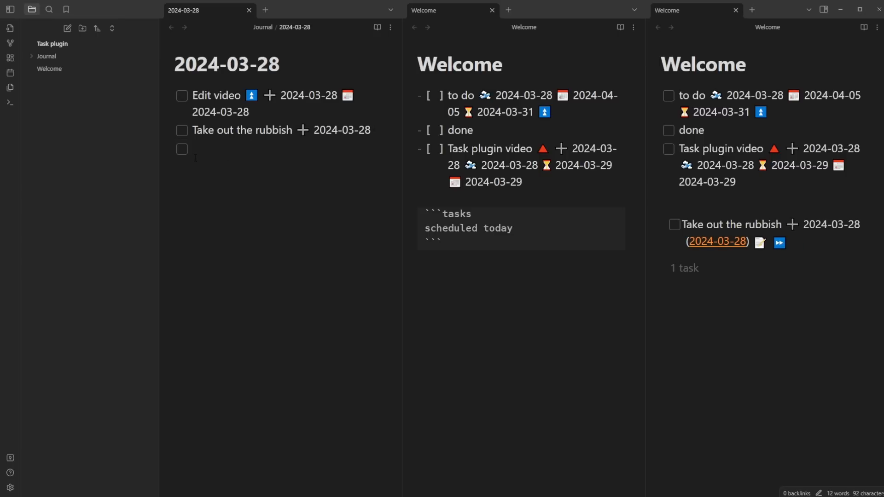
drag(304, 137, 378, 128)
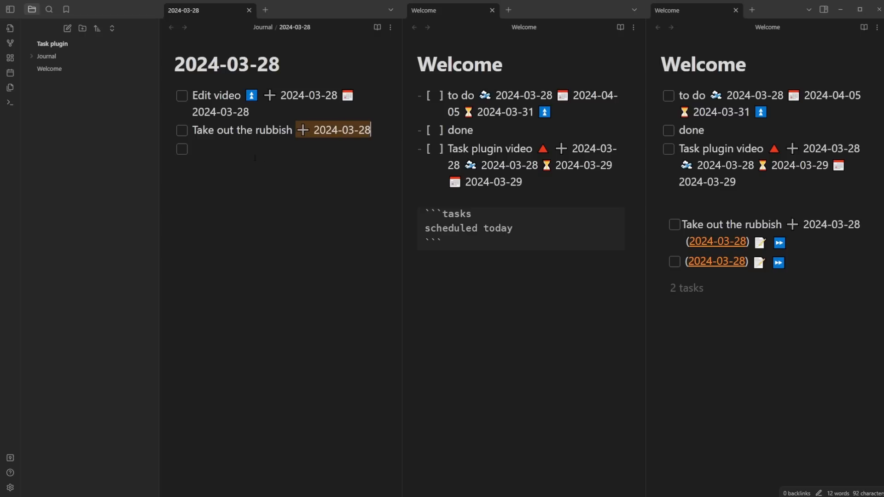
click(218, 151)
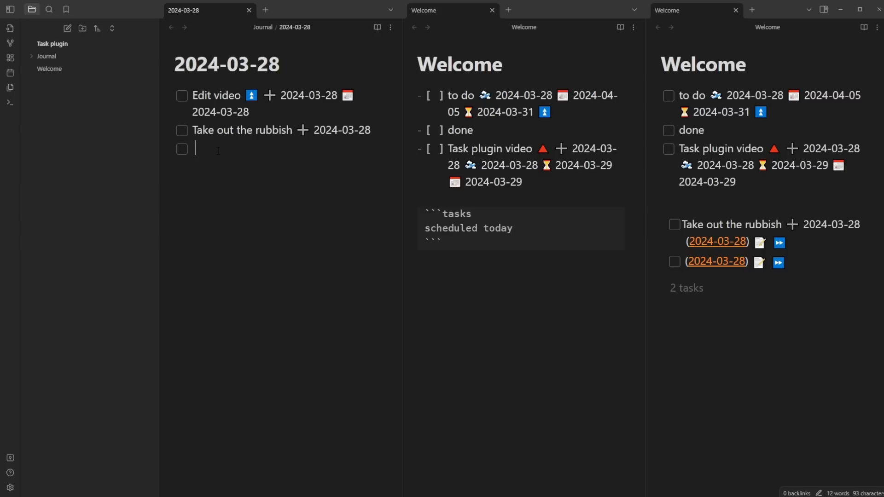
Step: Try auto-suggest on the empty task with w and du, insert the due date marker, and clear it again
key(BackSpace)
text(w)
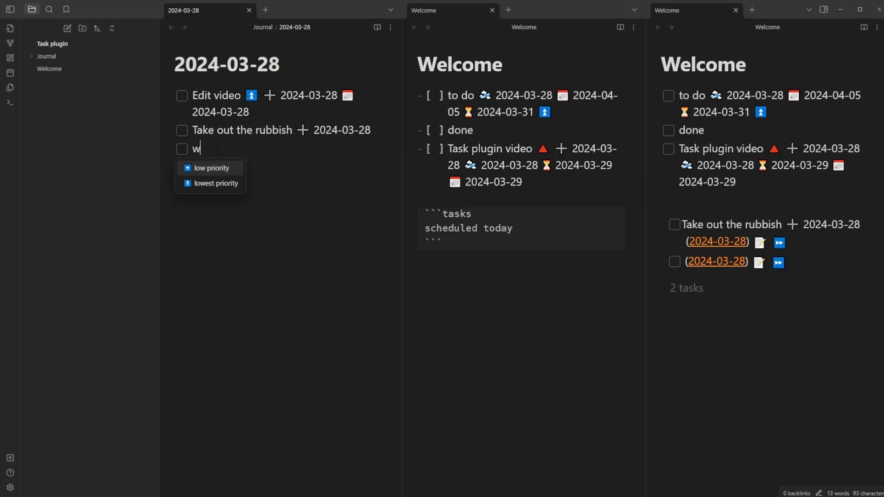
key(BackSpace)
text(du)
key(Return)
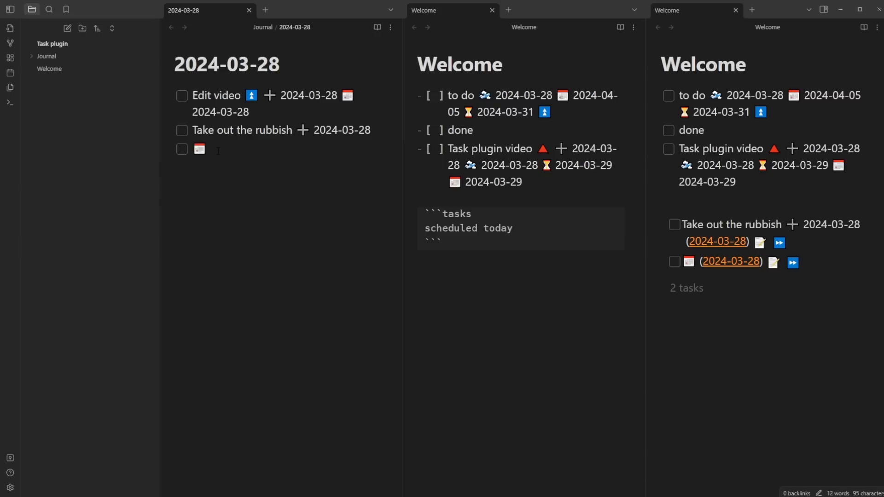
key(BackSpace)
key(BackSpace)
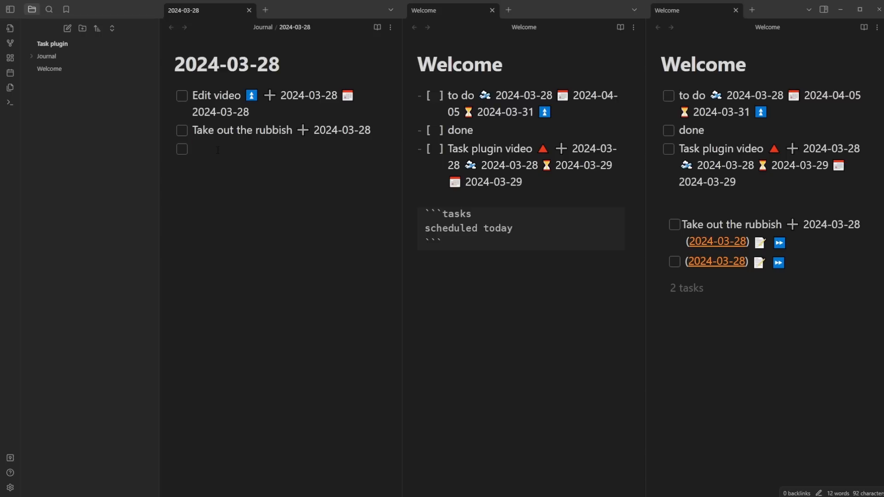
Step: Review the auto-suggest settings, write "new thing" in the empty task, and test the suggestions with the full word due
click(10, 487)
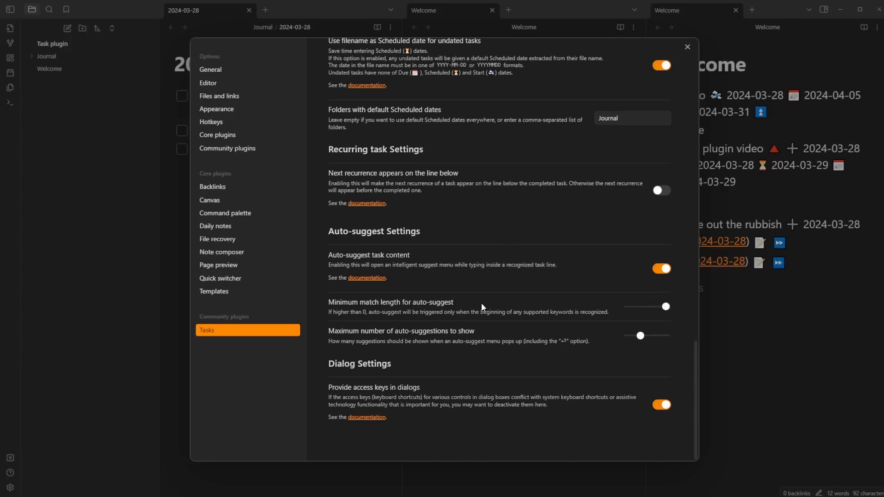
click(147, 188)
text(ew thing)
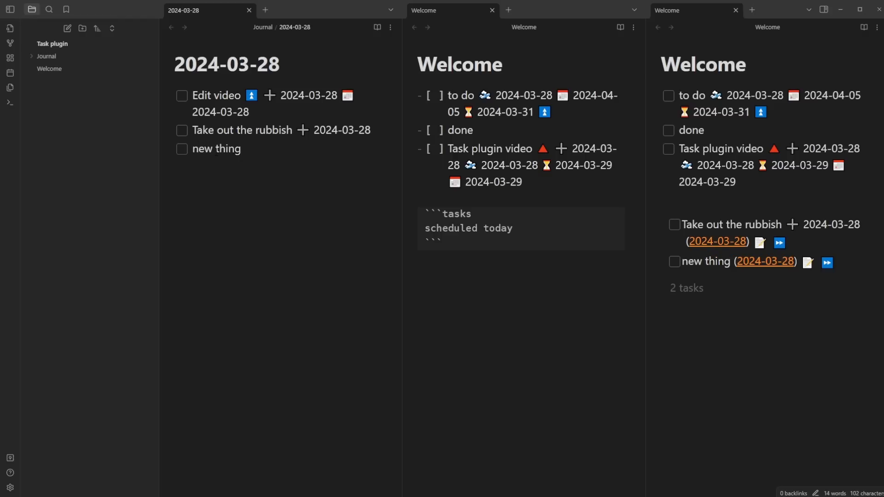
text( du)
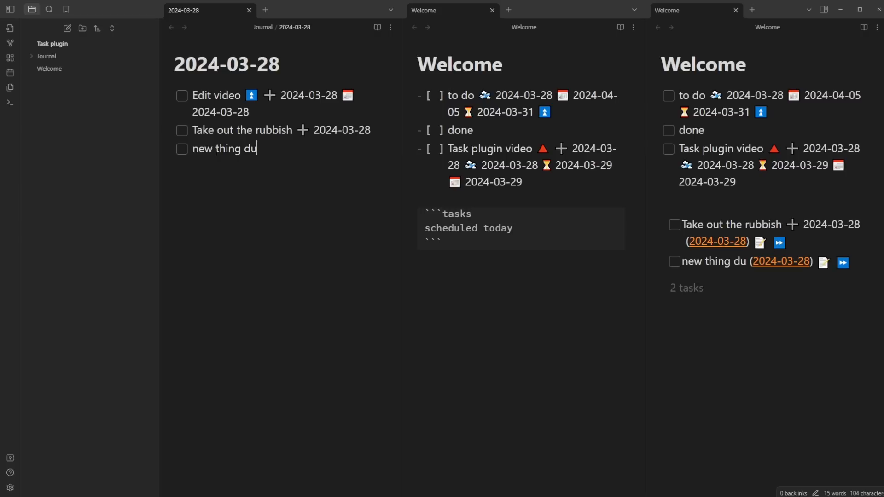
text(e)
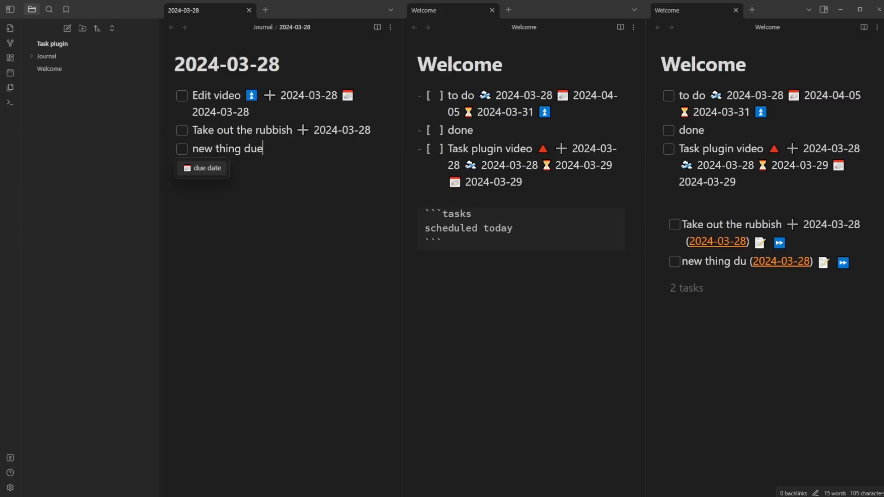
Step: Clear due after "new thing" and test auto-suggest with rec and star instead
key(BackSpace)
key(BackSpace)
key(BackSpace)
text(rec)
key(BackSpace)
key(BackSpace)
key(BackSpace)
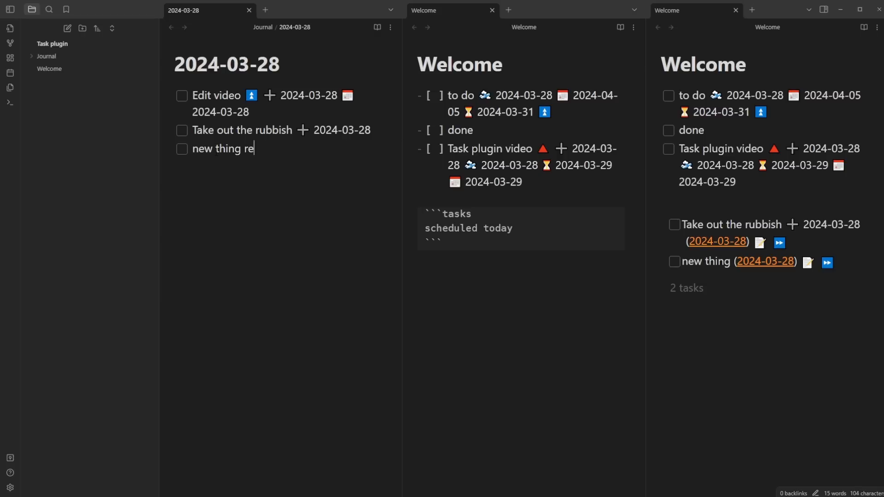
text(star)
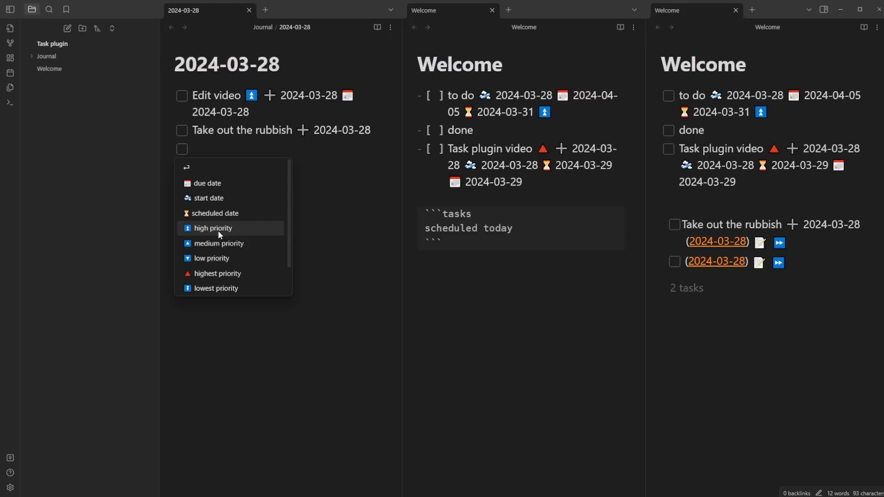
Step: Browse the full auto-suggest list on the empty task and test filtering it with due and date
scroll(230, 244, down, 2)
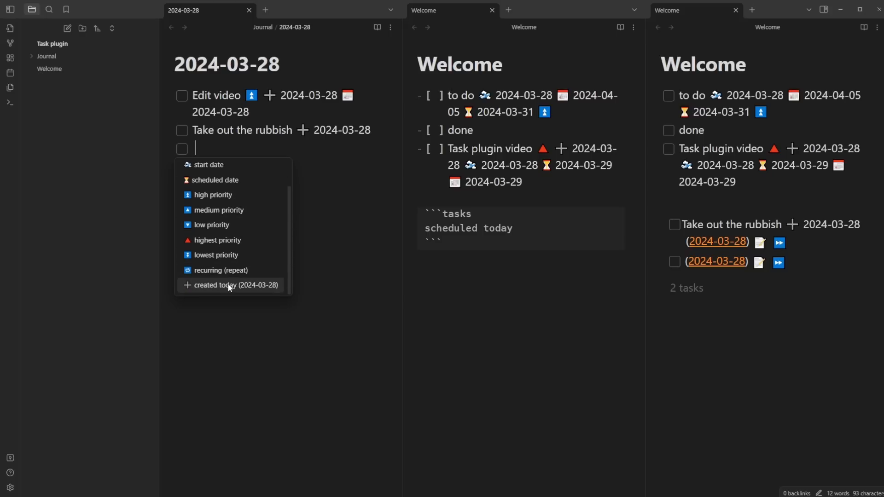
scroll(228, 242, up, 2)
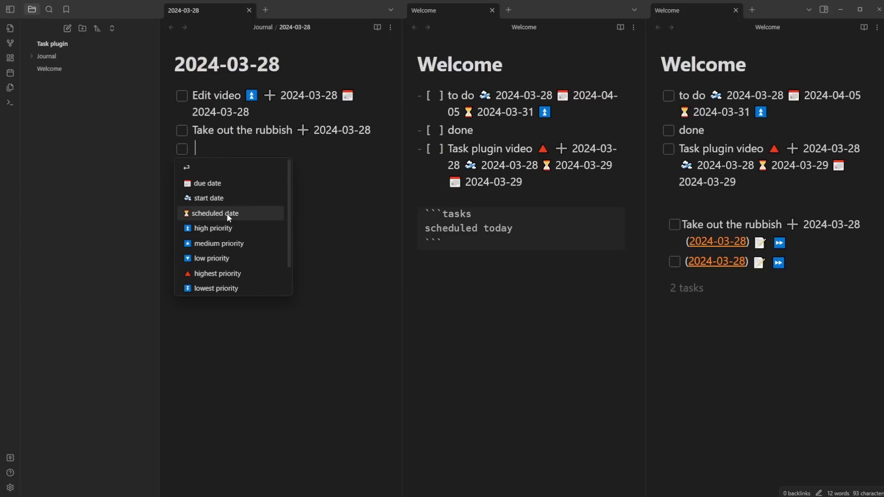
text(due)
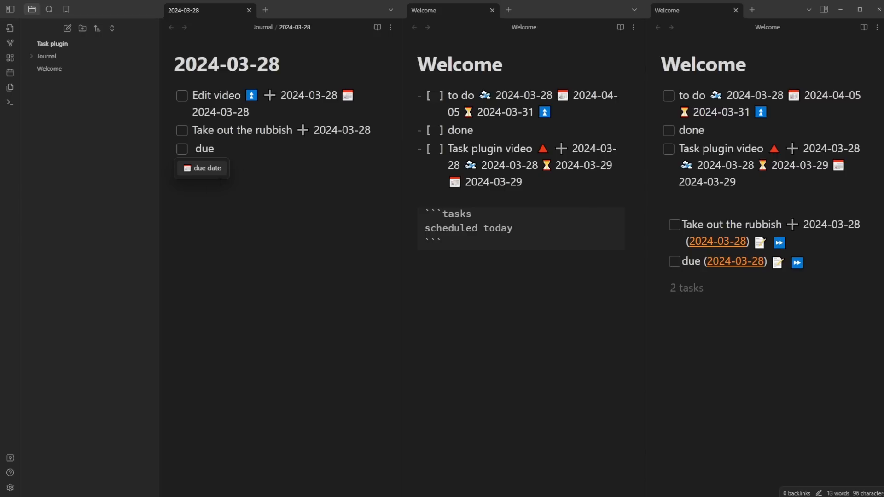
key(BackSpace)
key(BackSpace)
key(BackSpace)
key(BackSpace)
text(date)
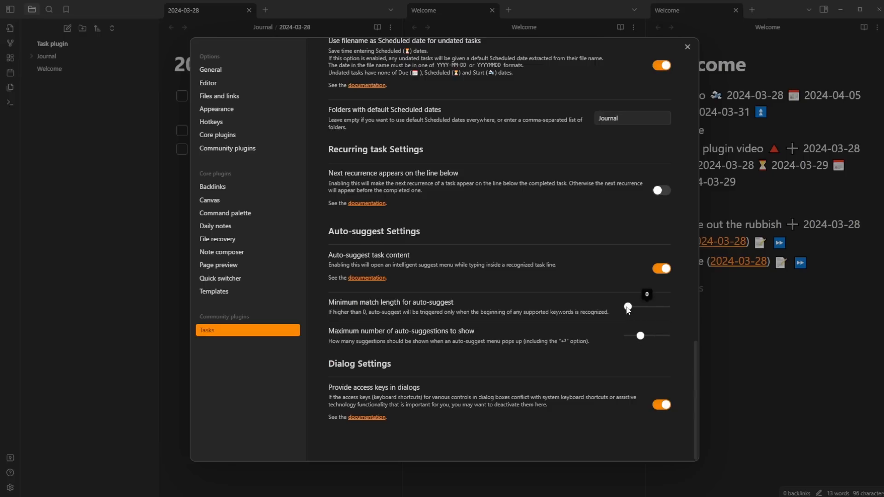
Step: Create a recurring task named Lunch in the 2024-03-28 note with the recurrence every day, using the auto-suggestions
mouse_move(641, 338)
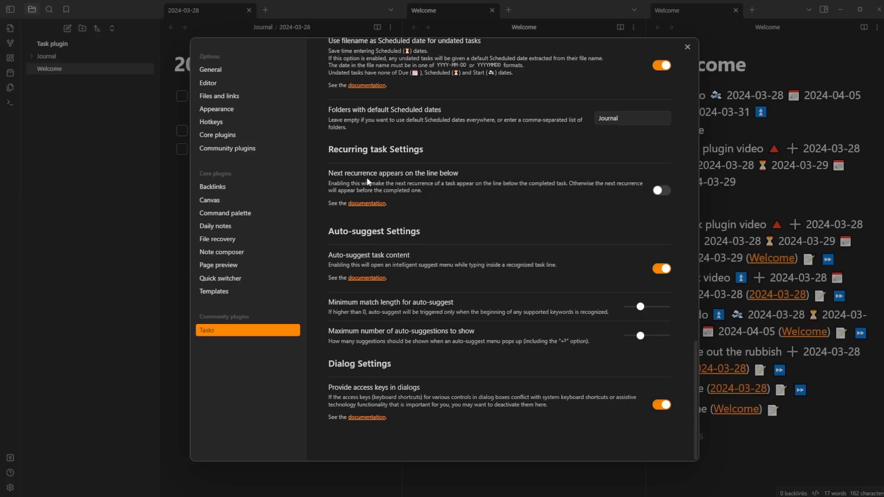
click(188, 175)
text(recu)
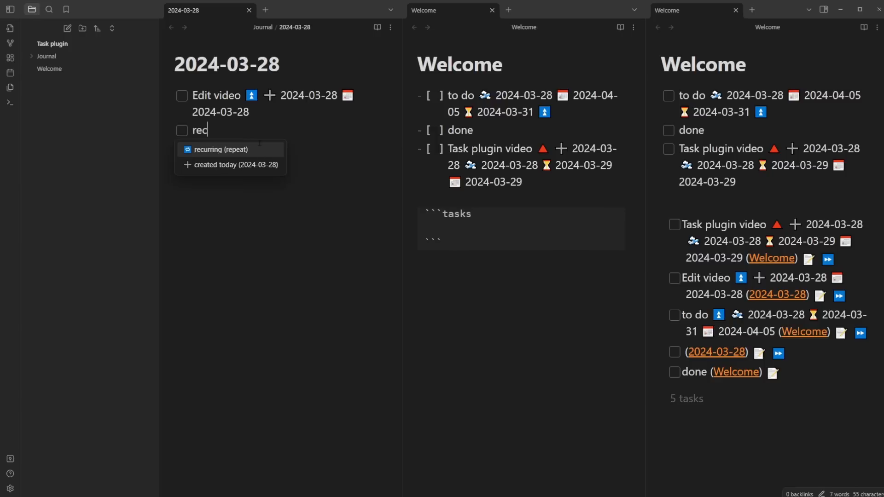
key(Return)
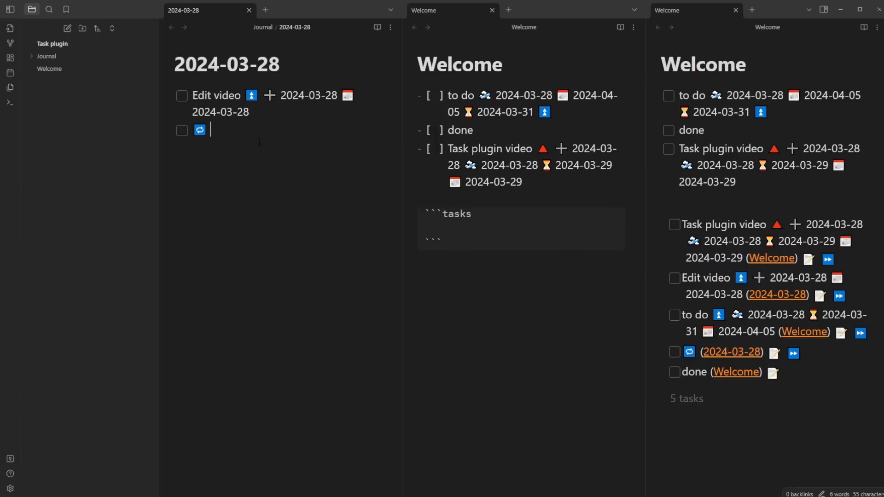
text(e)
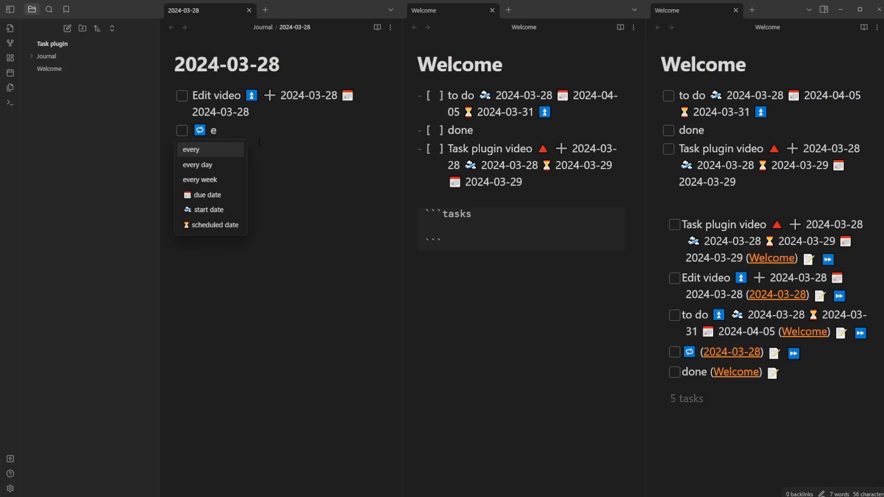
key(Down)
key(Return)
key(Home)
text(Lunch)
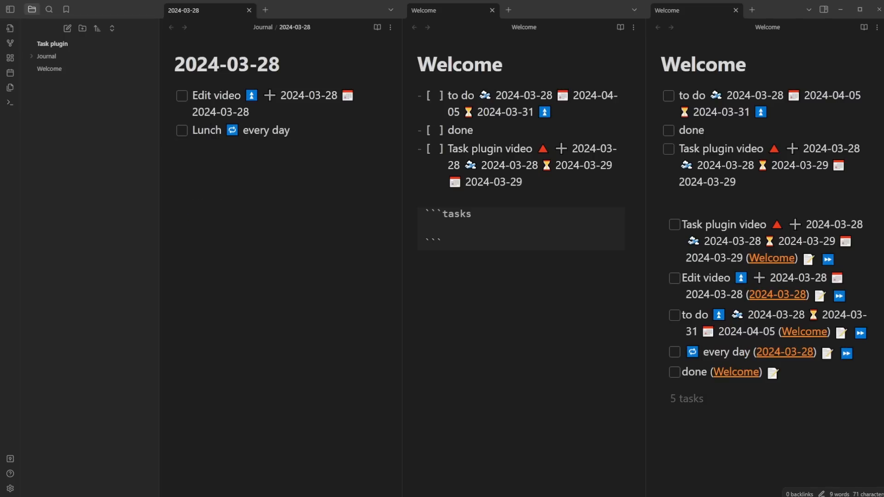
key(End)
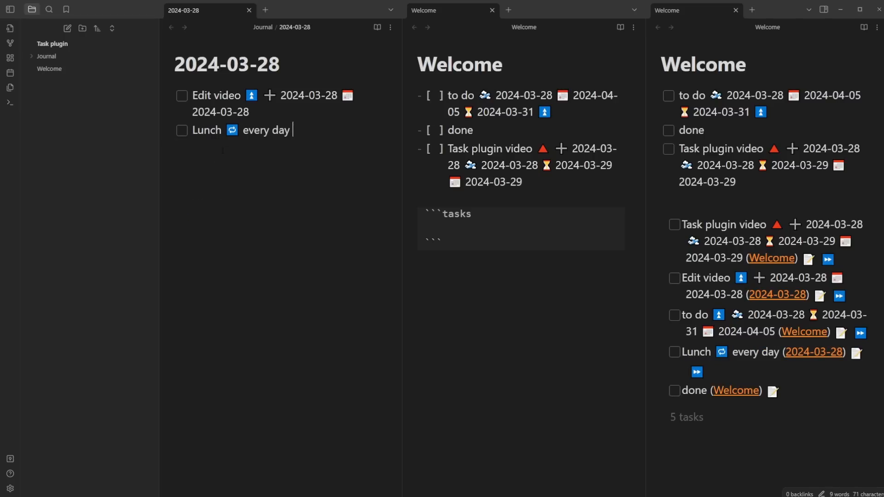
Step: Complete the open Lunch task four times in a row to generate its next recurrences, checking the dates added
click(181, 133)
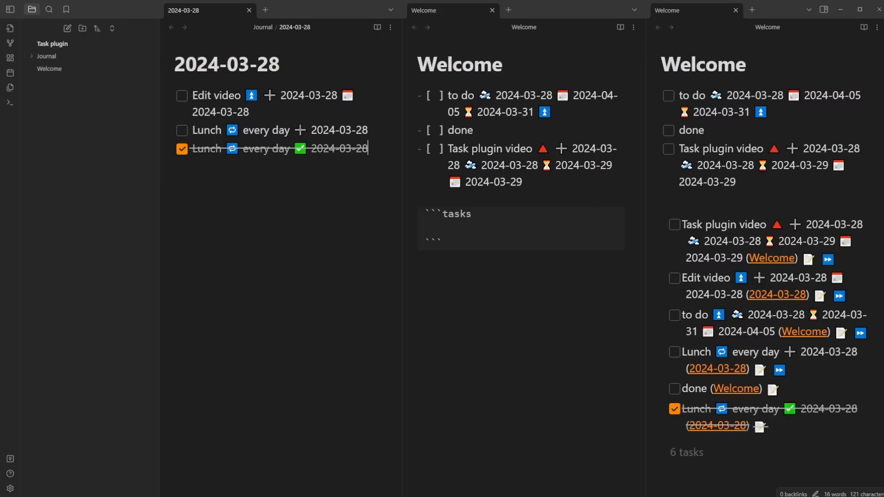
drag(311, 130, 368, 131)
click(351, 148)
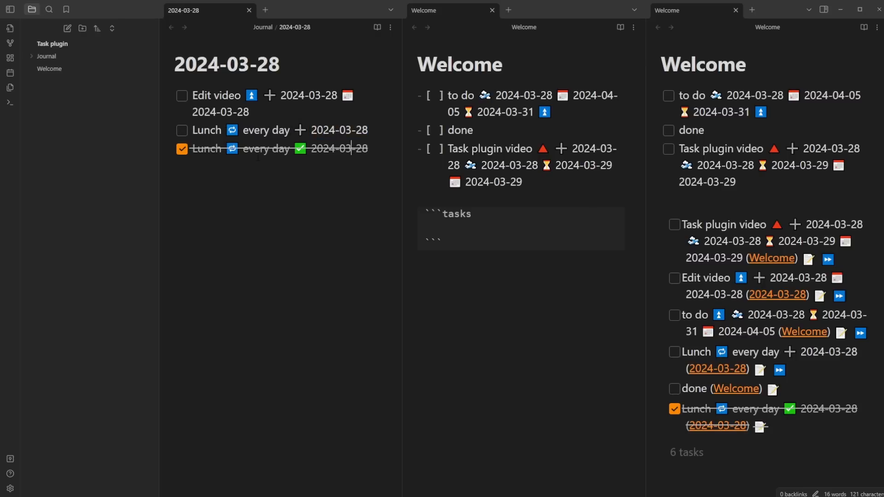
click(182, 131)
click(181, 130)
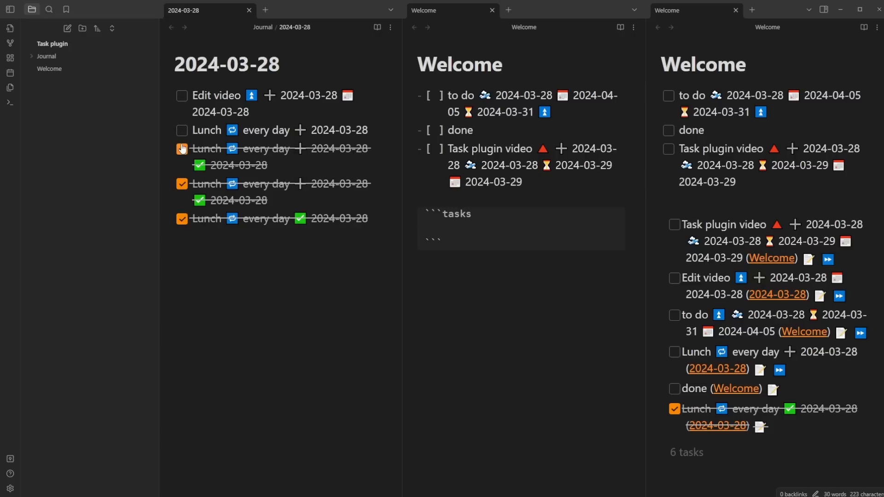
click(182, 130)
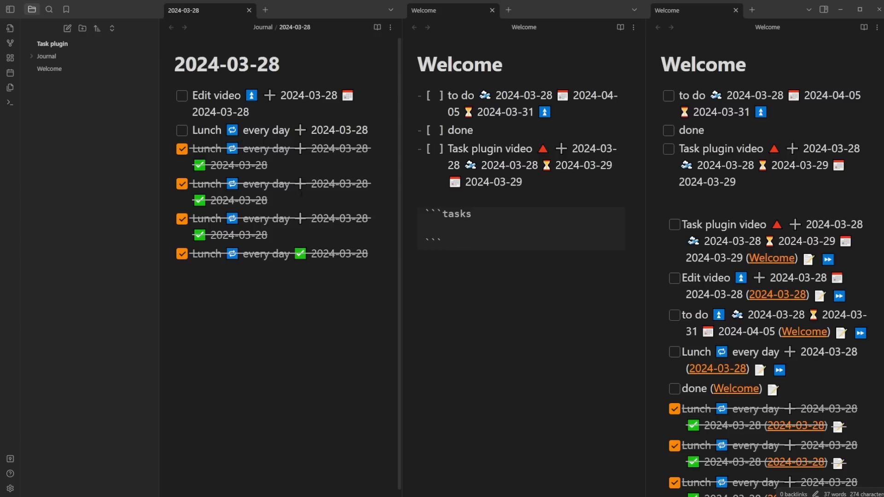
Step: Delete all completed Lunch entries from the 2024-03-28 note, keeping only the open one
click(228, 166)
drag(371, 258, 197, 141)
key(BackSpace)
Step: Insert the due date 2024-03-28 after "every day" in the open Lunch task
click(210, 130)
click(289, 131)
text(du)
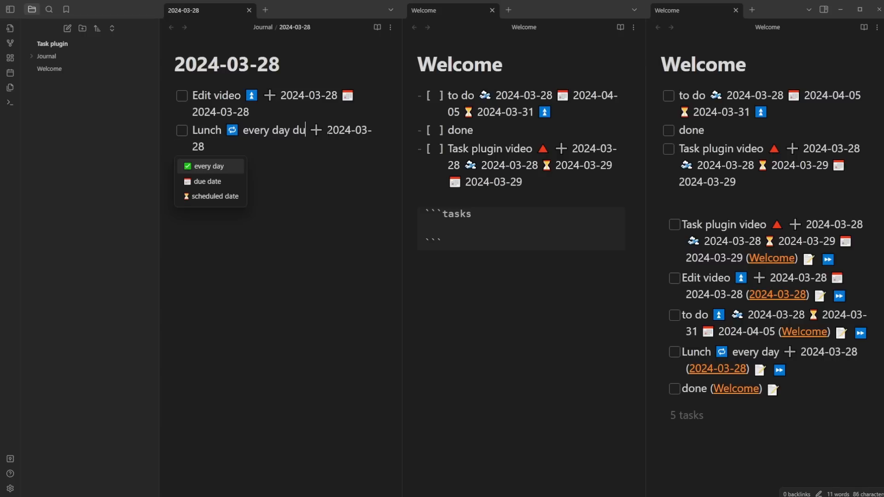
key(Return)
key(Return)
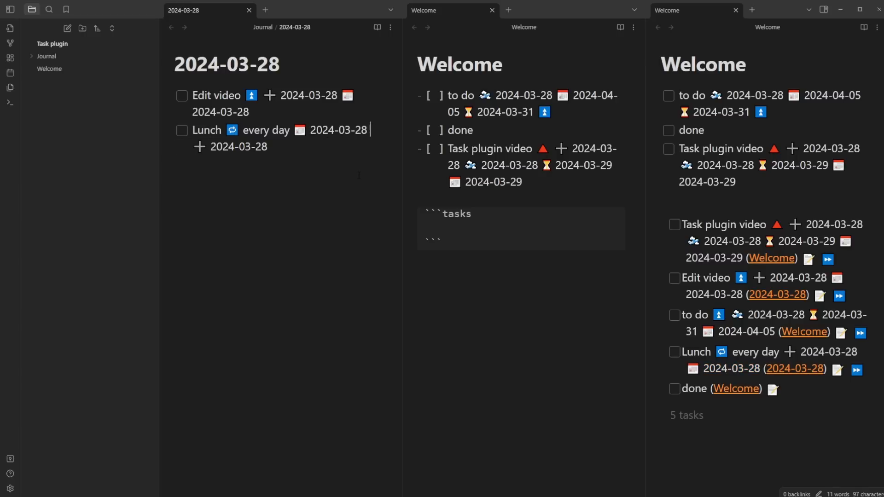
Step: Complete the open Lunch task with a due date four times, comparing the due date of each new recurrence
click(182, 131)
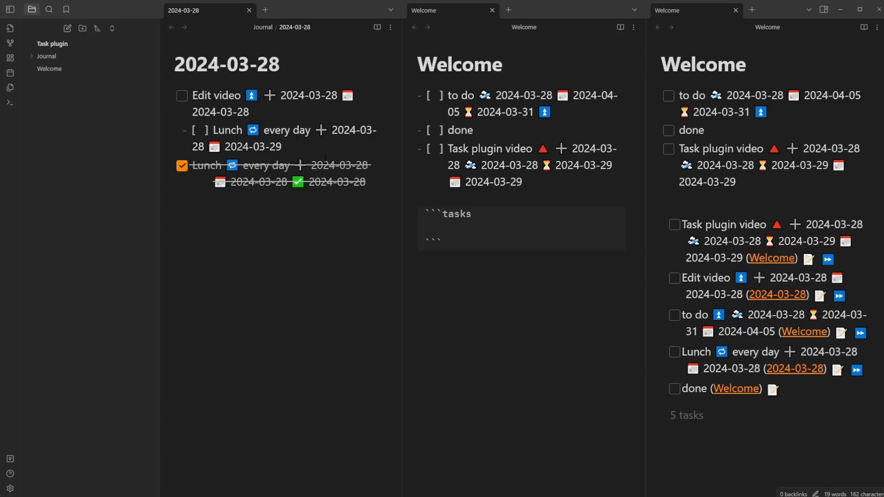
drag(282, 146, 209, 147)
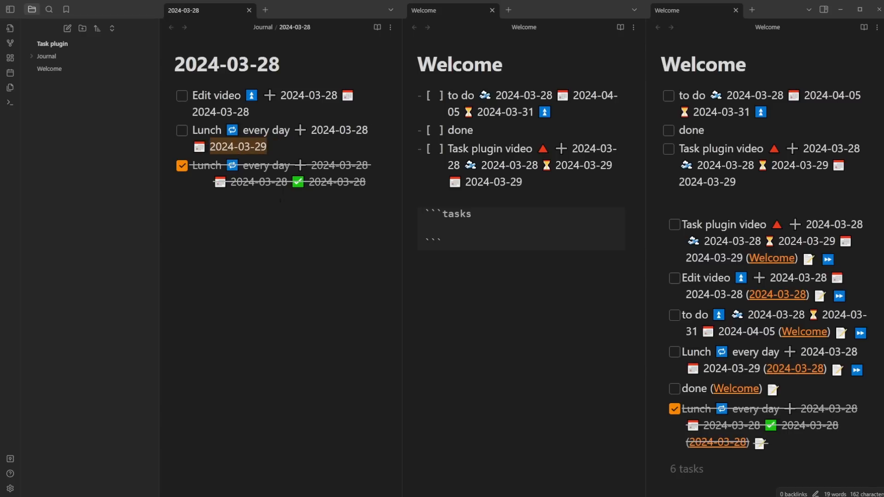
click(280, 200)
click(182, 131)
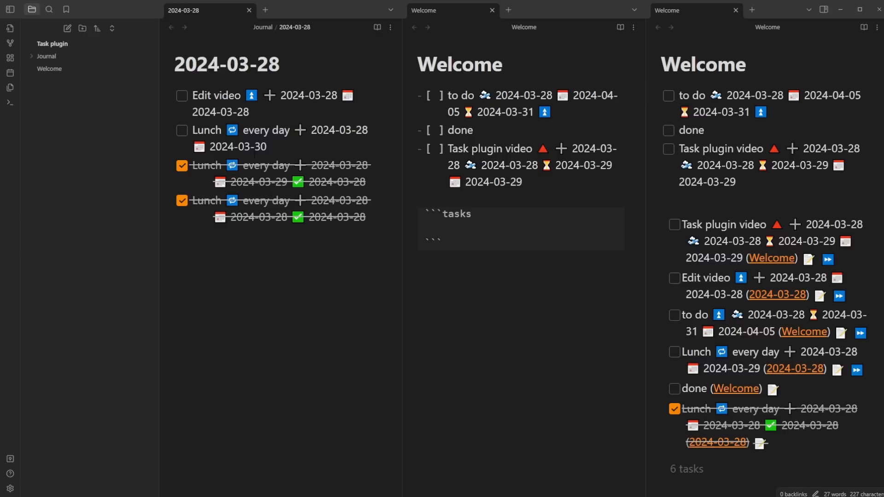
click(180, 133)
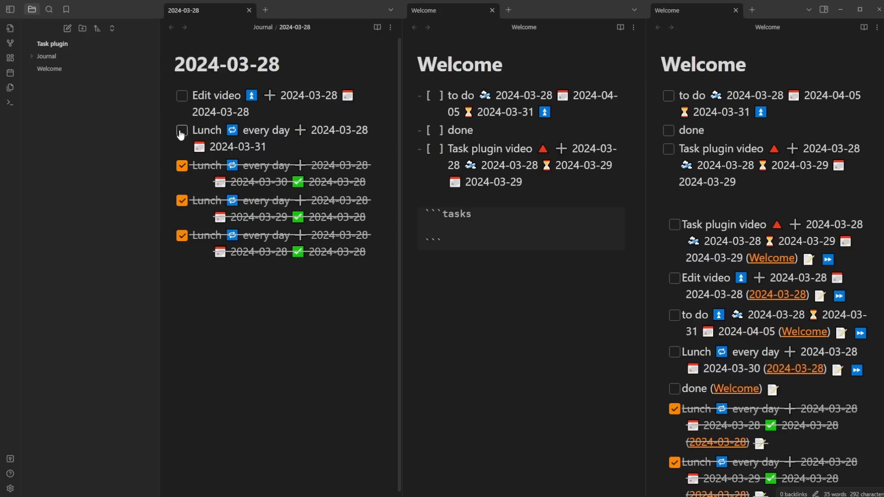
click(180, 133)
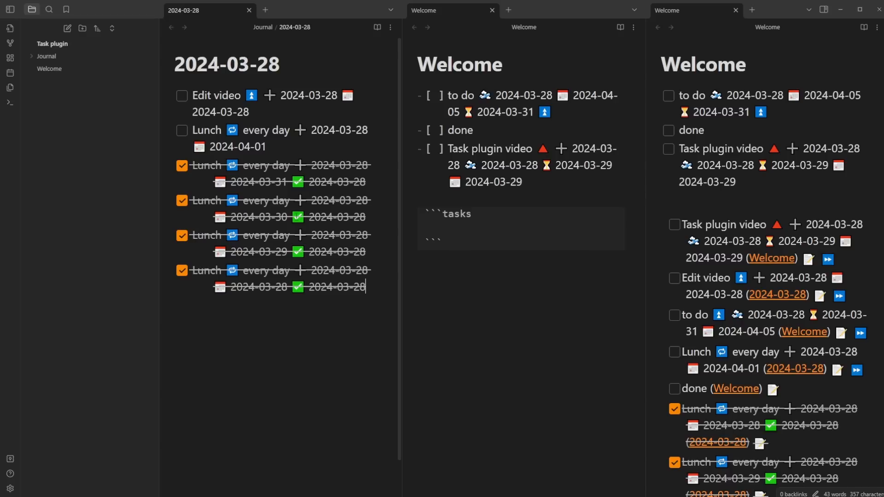
drag(242, 166, 290, 165)
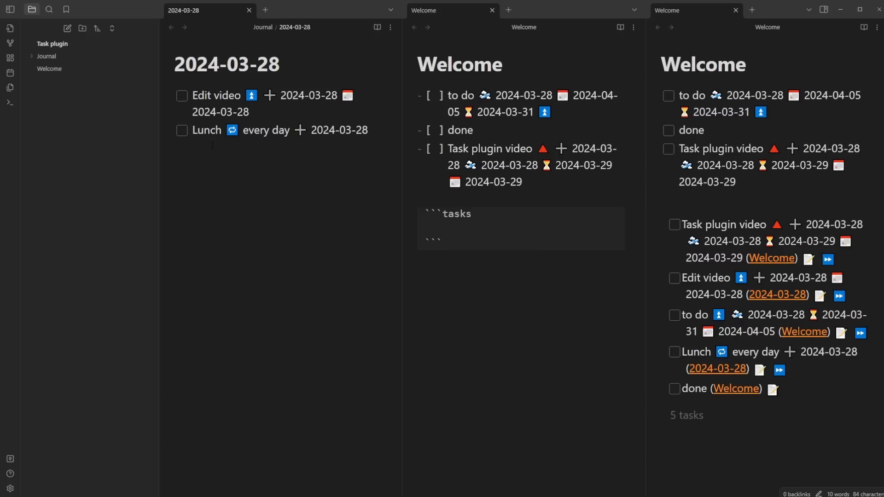
Step: Add the scheduled date 2024-03-28 at the end of the open Lunch task
text(s)
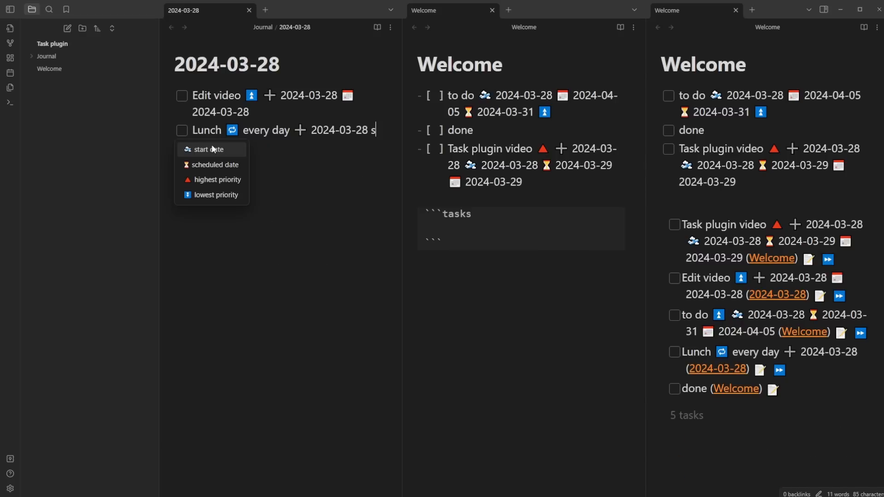
key(Return)
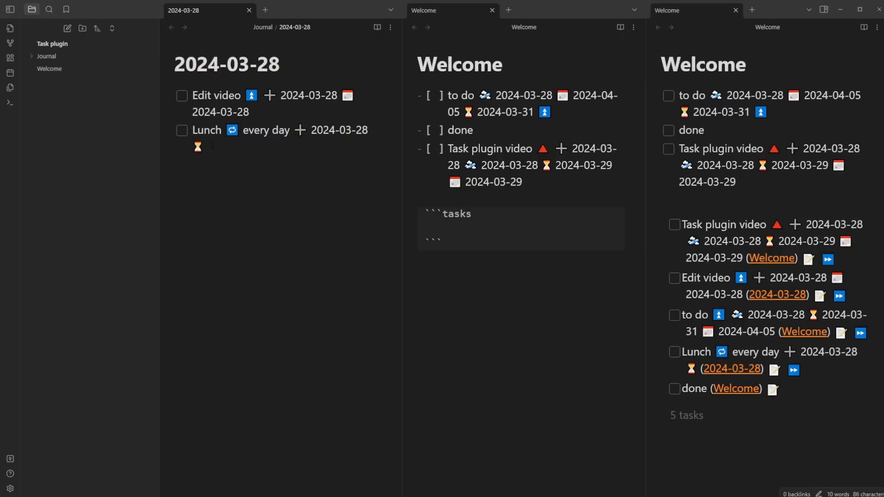
key(Return)
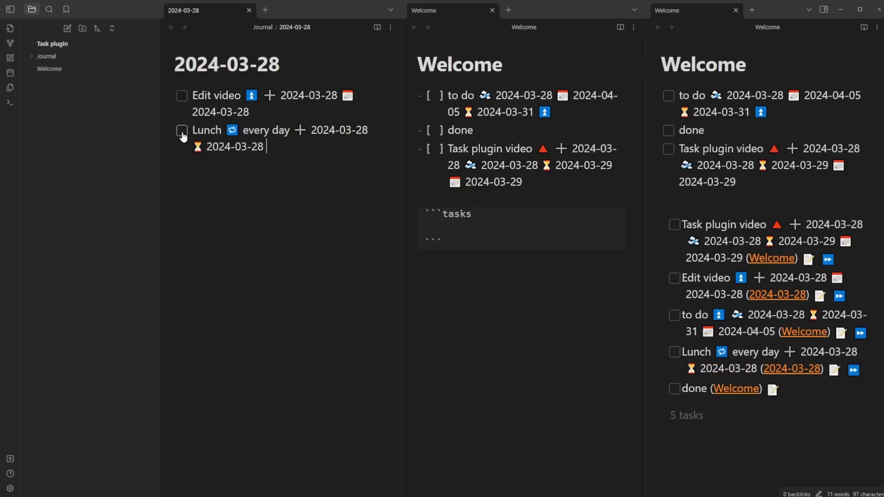
Step: Complete the open Lunch task with a scheduled date three times to generate its following recurrences
click(182, 131)
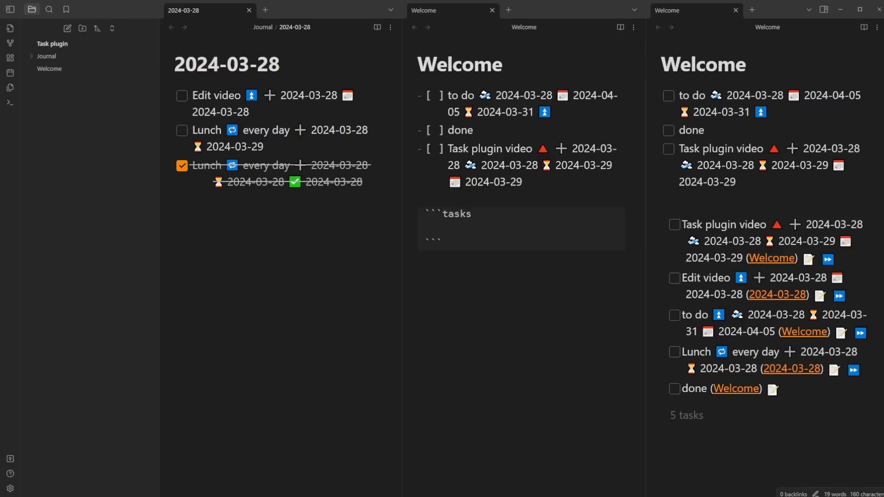
click(181, 130)
click(182, 131)
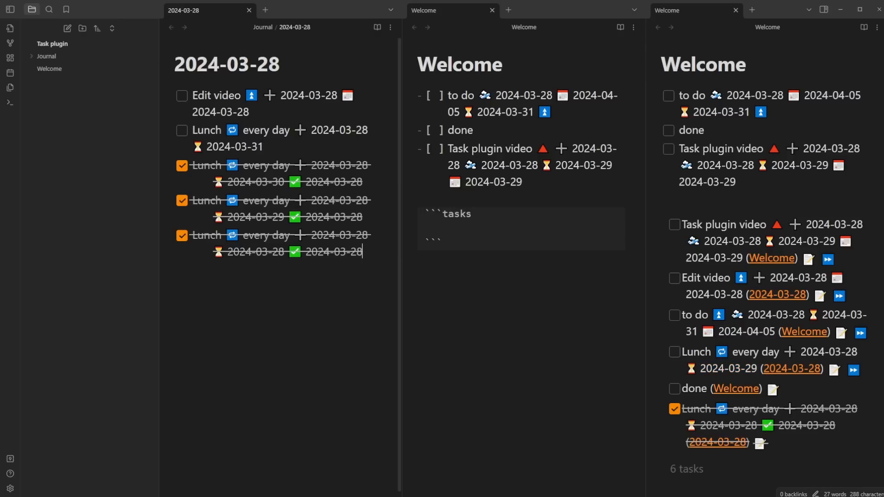
Step: Add the due date 2024-03-29 after the open Lunch task's scheduled date and complete the task once
click(278, 148)
text(📅 tomo)
key(Return)
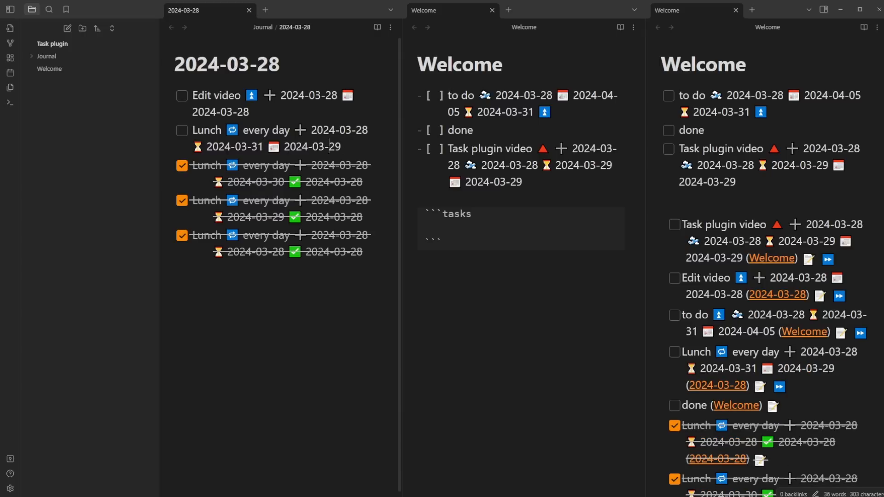
click(181, 133)
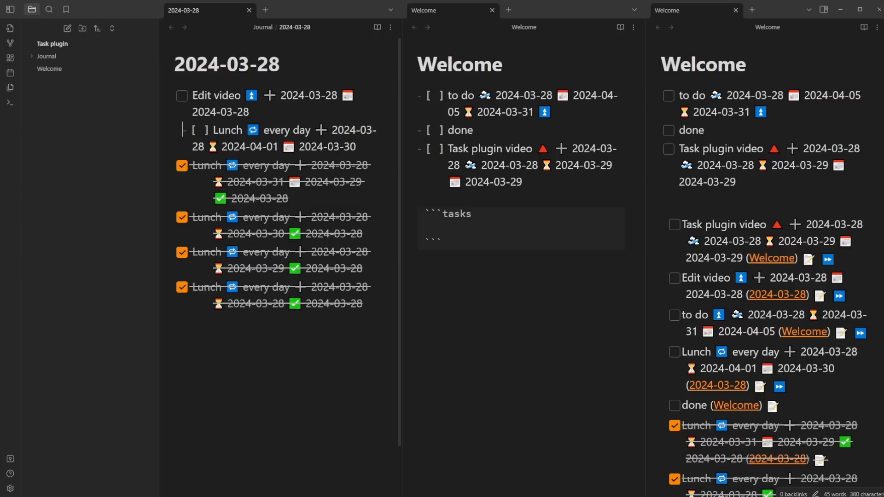
Step: Undo the Lunch task's completions, dates and daily rule, and set its recurrence to every 2 weeks on Thursday
key(ctrl+z)
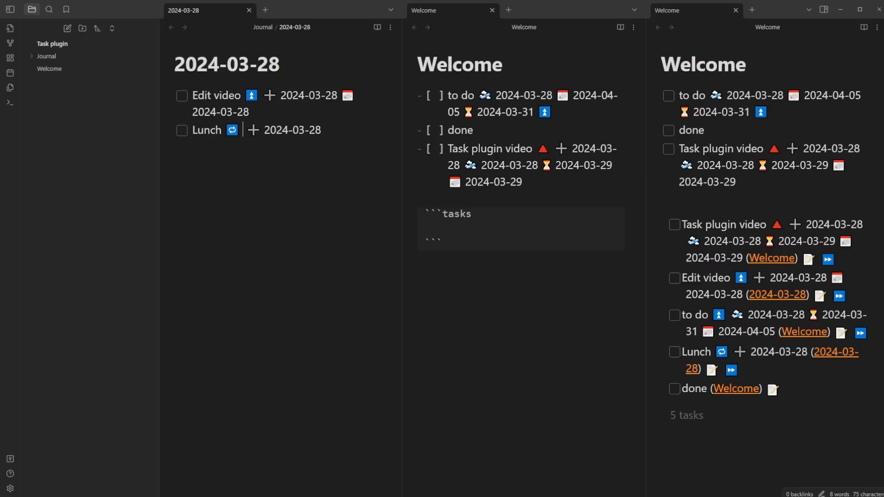
key(alt+t)
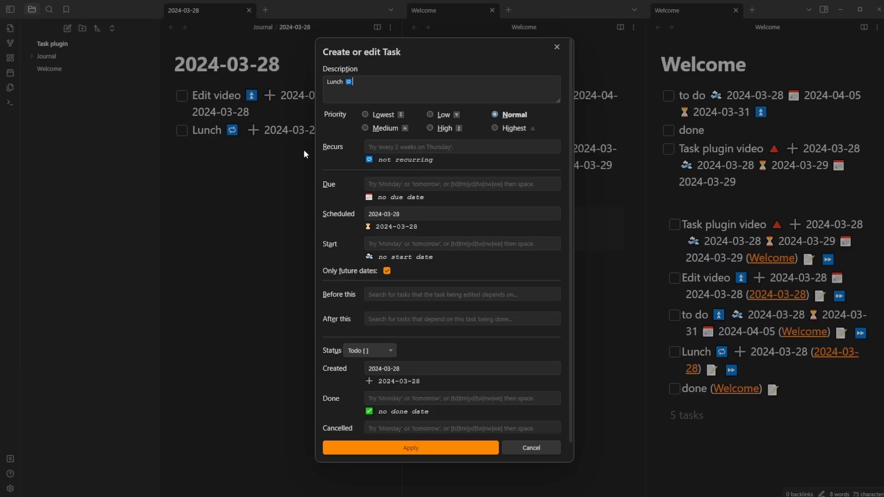
click(382, 147)
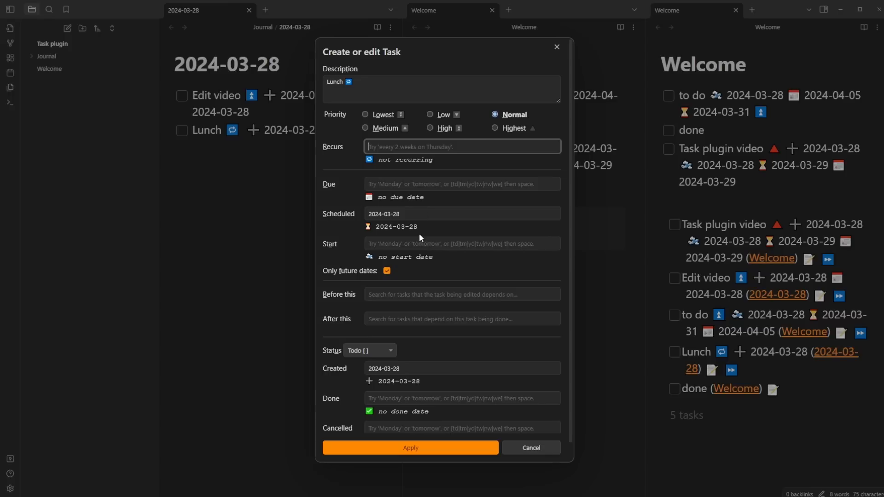
text(every 2 weeks on thursday)
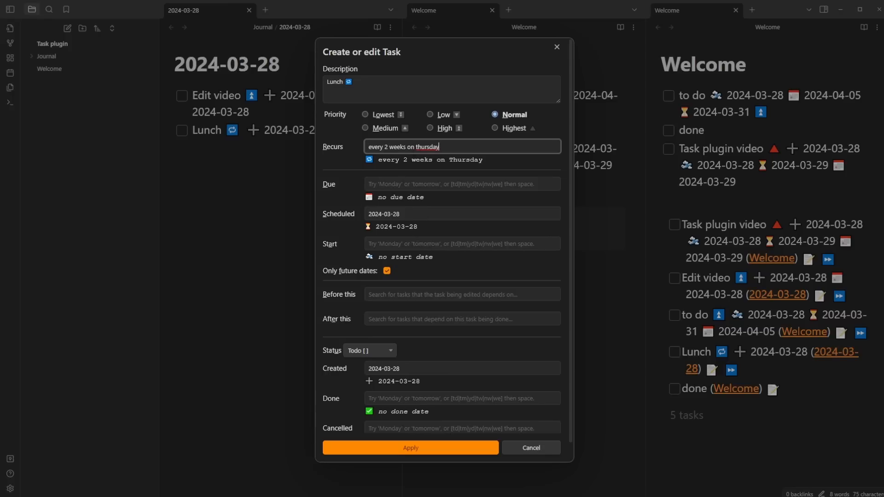
click(445, 451)
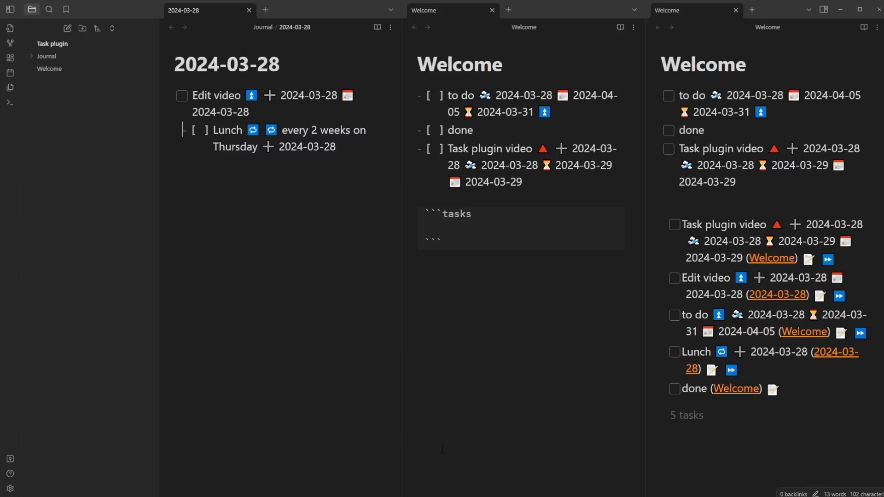
Step: Add the due date 2024-03-28 at the end of the Lunch task
text(due)
key(Return)
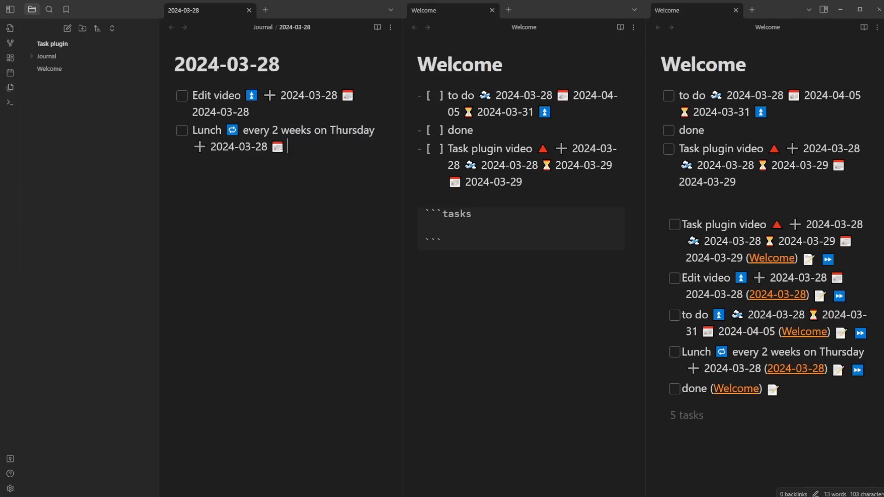
text(tur)
key(BackSpace)
key(BackSpace)
text(h)
key(Return)
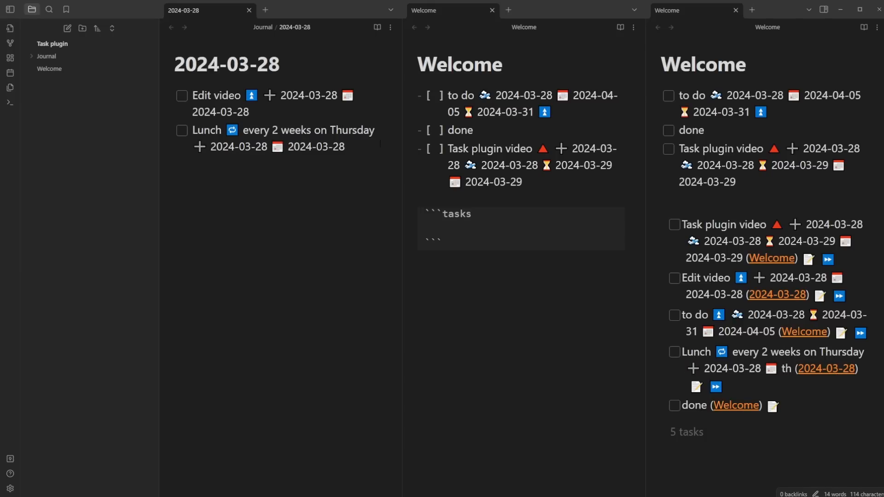
Step: Complete the open Lunch task twice, checking each new due date against the following weeks in the calendar app
click(182, 130)
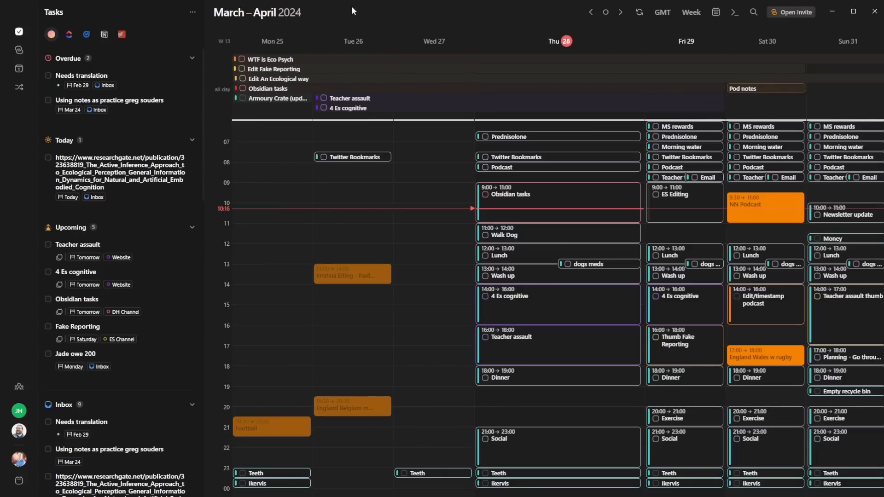
key(Right)
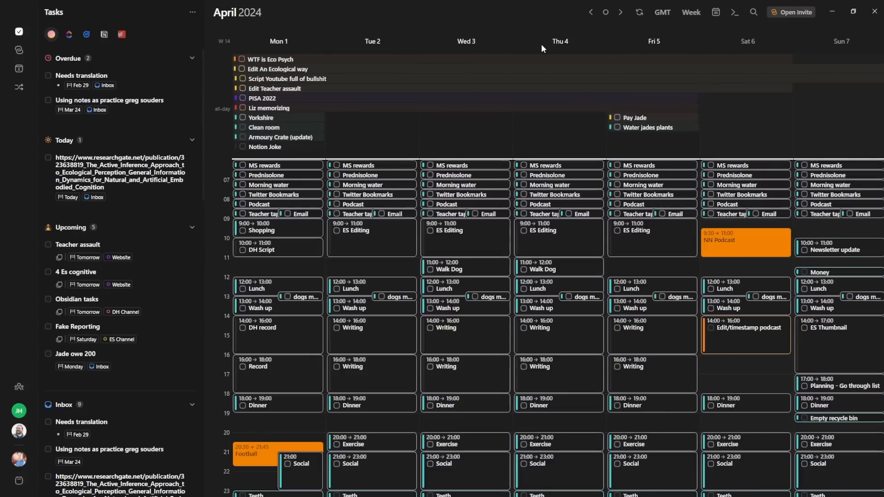
key(Right)
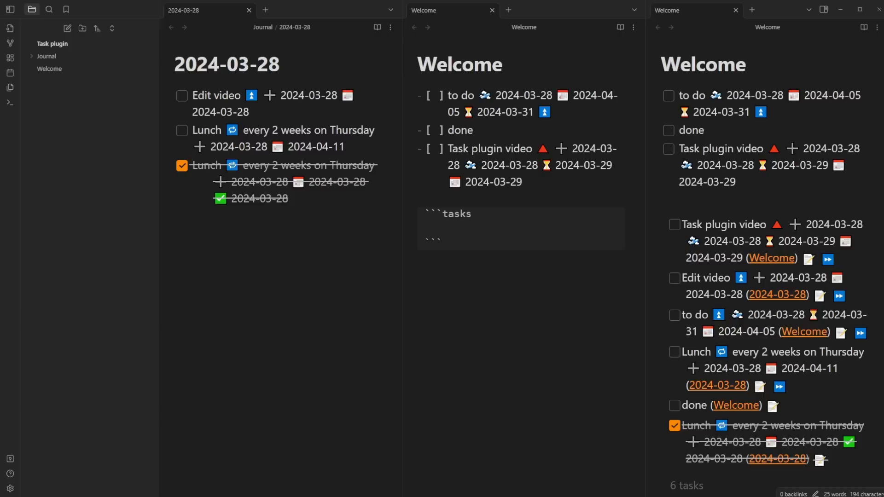
drag(243, 130, 314, 130)
click(350, 130)
click(182, 131)
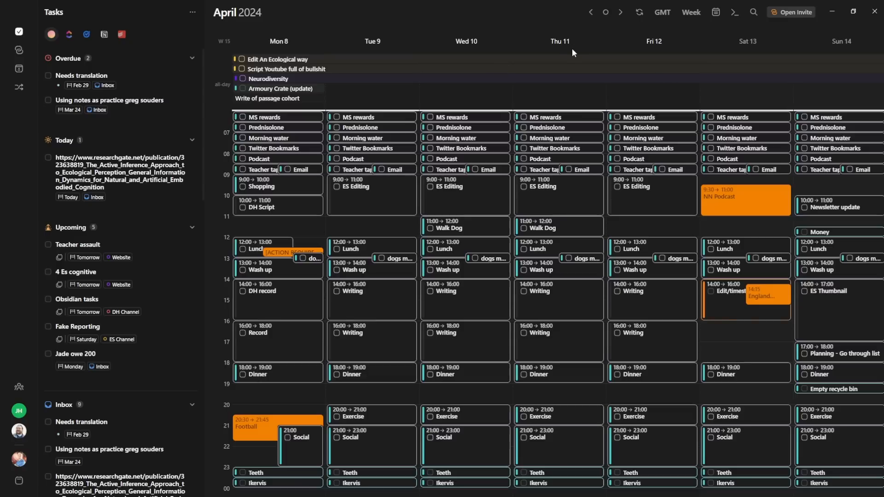
key(Right)
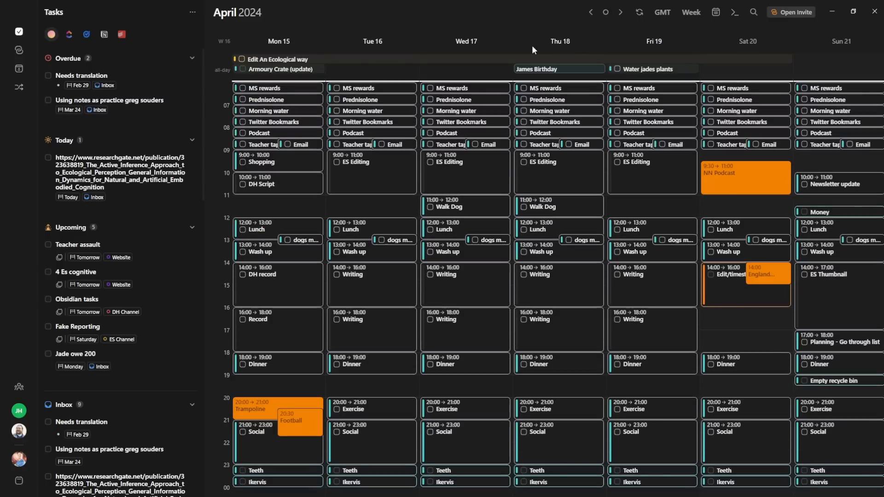
key(Right)
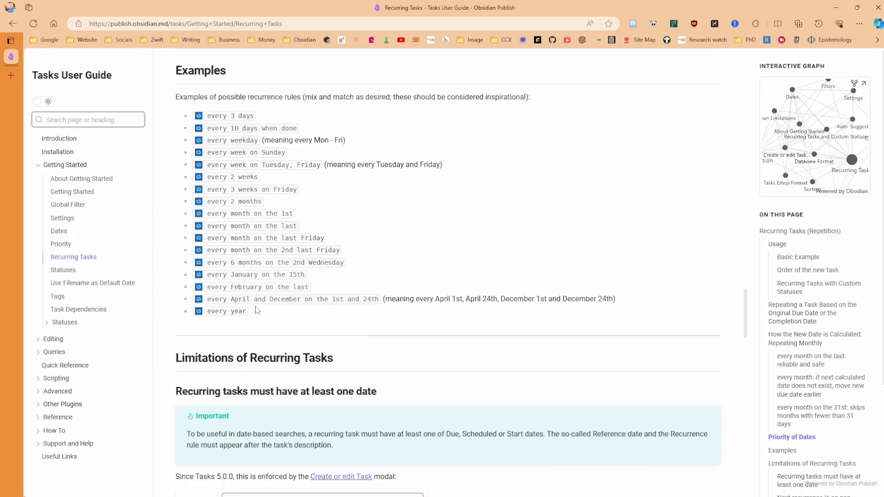
Step: Examine the recurrence rule examples and the limitations of recurring tasks in the Tasks User Guide in the browser
scroll(256, 311, down, 6)
triple_click(387, 87)
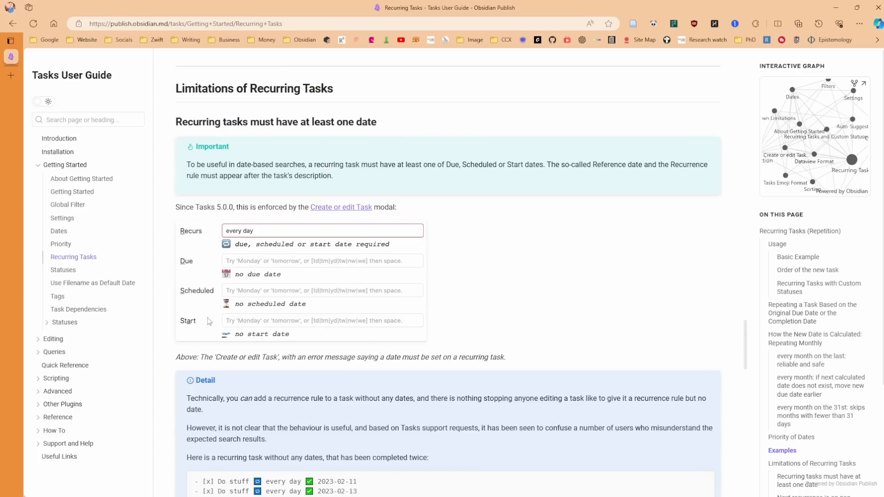
scroll(209, 321, down, 5)
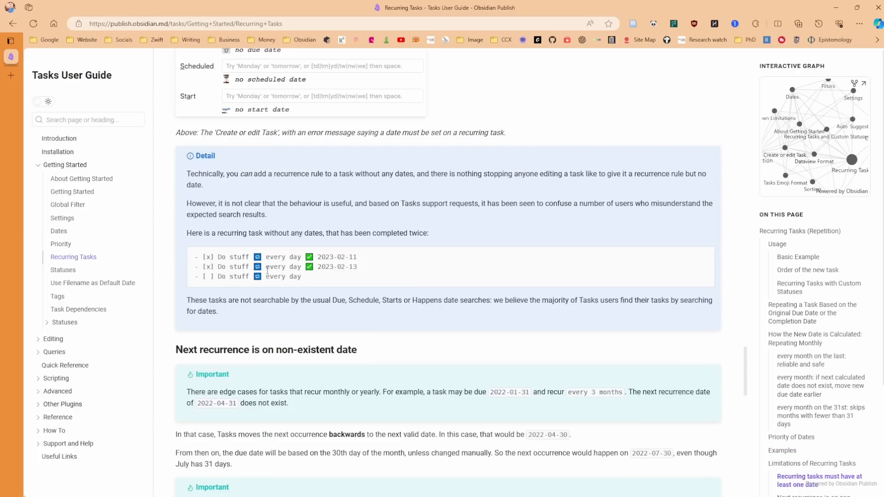
scroll(405, 275, down, 6)
scroll(353, 256, down, 10)
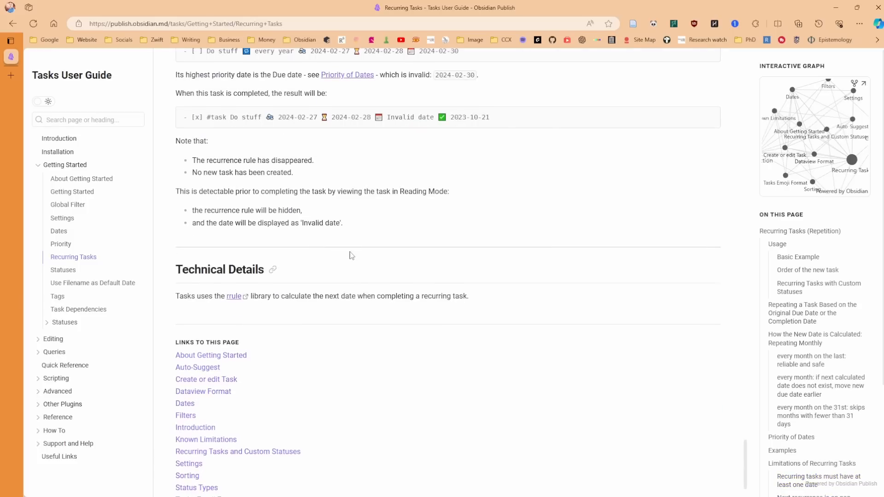
scroll(351, 254, up, 5)
scroll(359, 235, up, 3)
scroll(359, 231, up, 10)
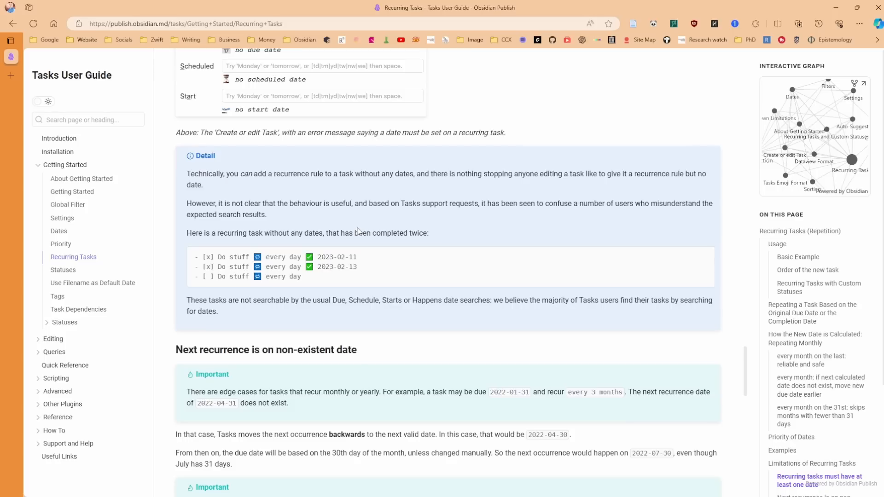
scroll(359, 231, down, 8)
scroll(357, 286, up, 8)
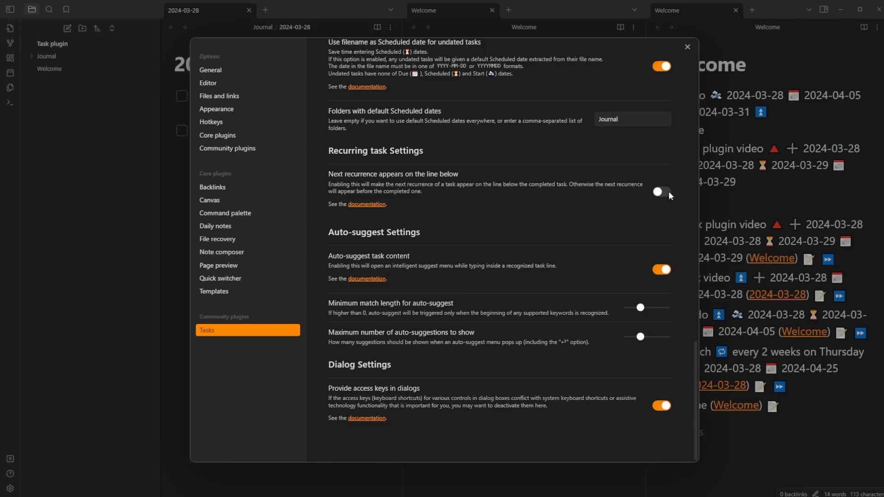
Step: Enable showing the next recurrence on the line below and complete the open Lunch task twice to check its placement
key(Escape)
click(181, 130)
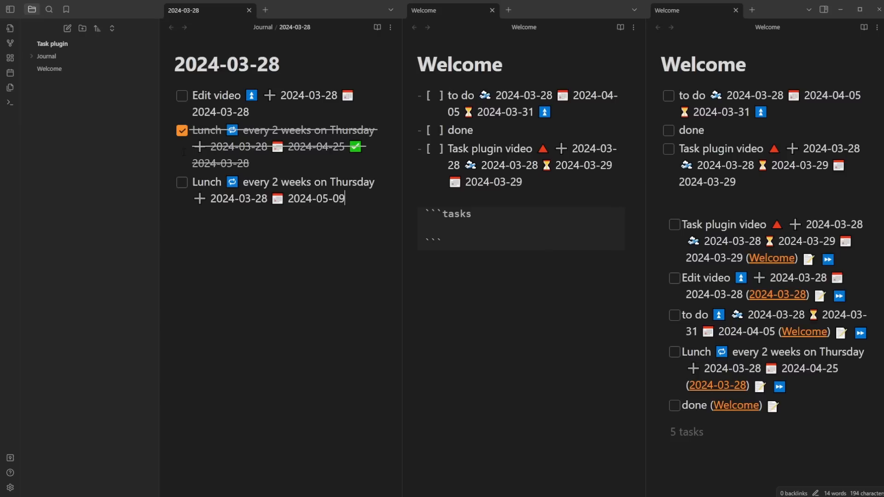
key(ctrl+Return)
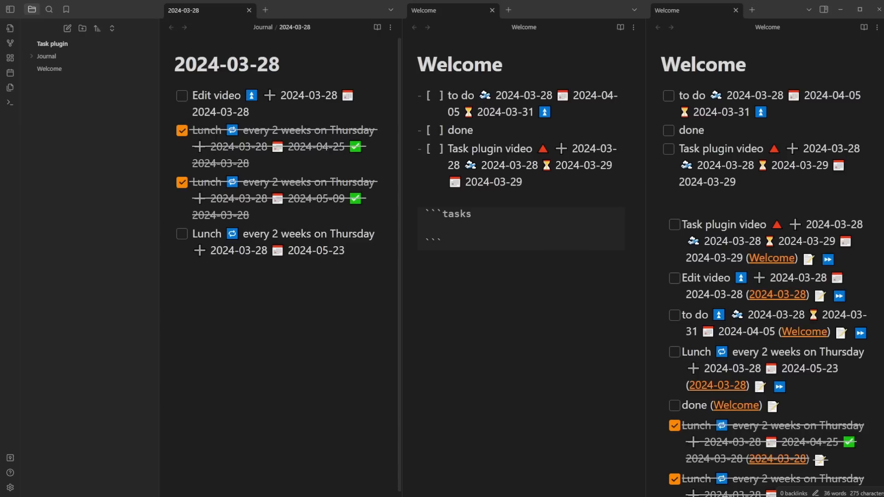
drag(193, 234, 350, 251)
click(366, 252)
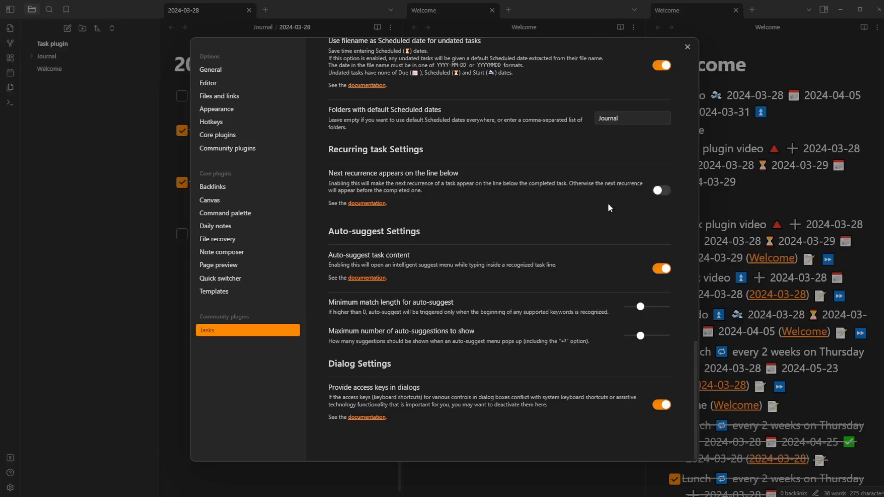
Step: Disable showing the next recurrence on the line below and complete the open Lunch task repeatedly to compare its placement
click(139, 228)
click(182, 234)
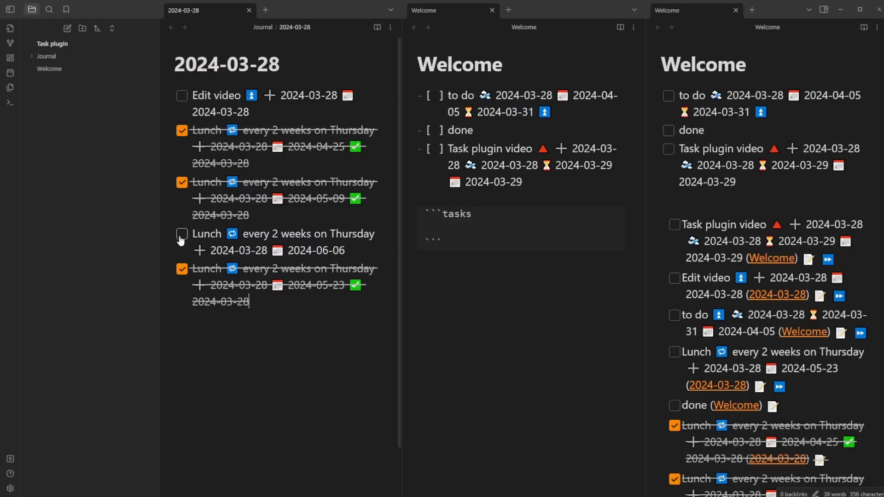
click(182, 234)
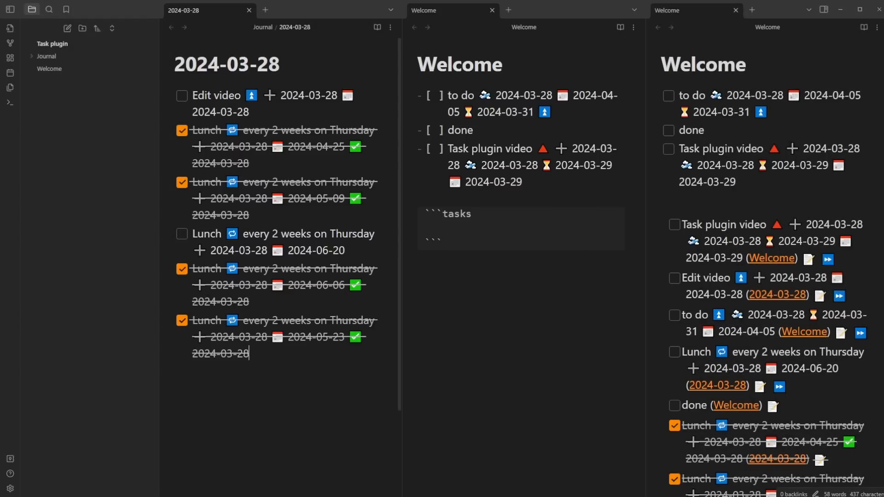
click(182, 233)
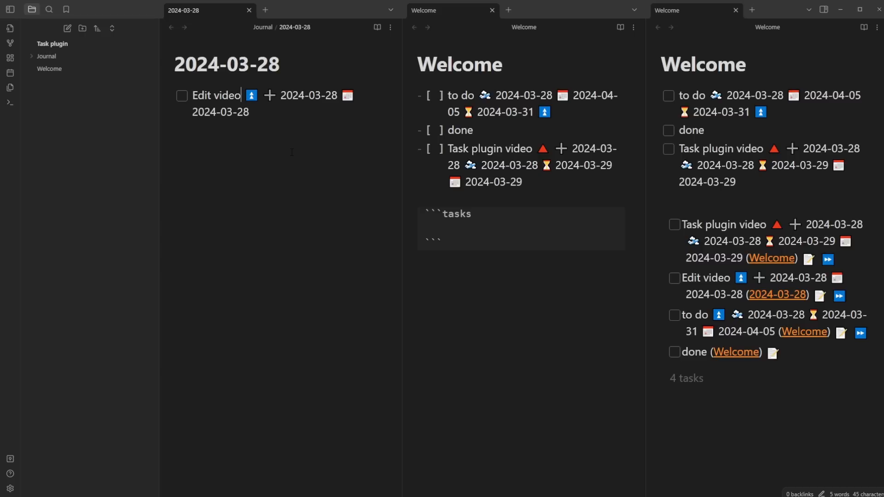
Step: Add #task to the Edit video task and edit its description to use #tag instead
text(#task)
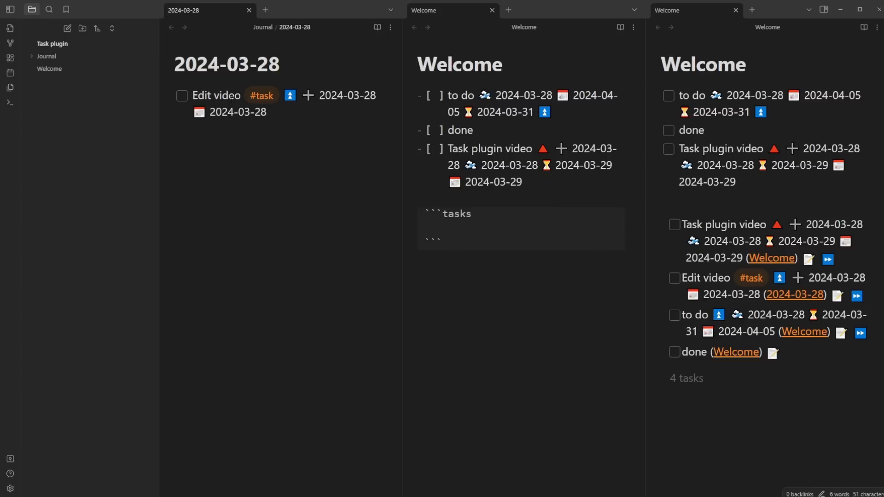
click(245, 111)
key(alt+t)
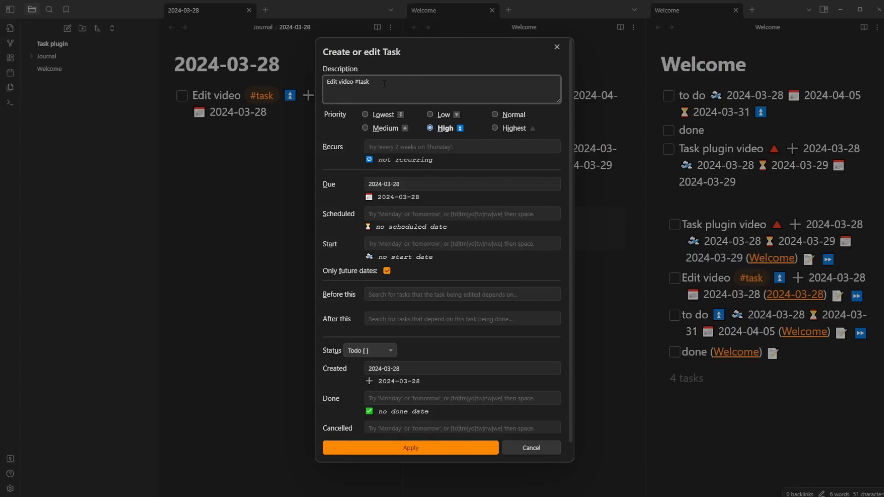
key(BackSpace)
key(BackSpace)
key(BackSpace)
text(ag)
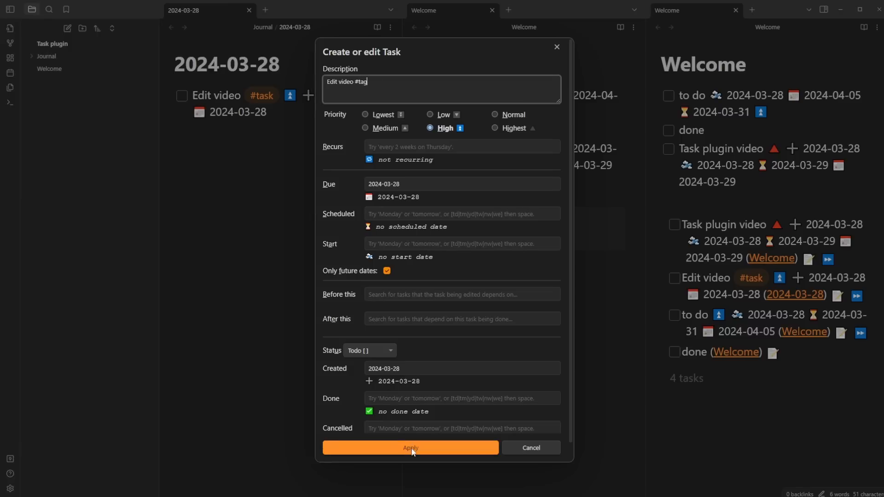
click(396, 448)
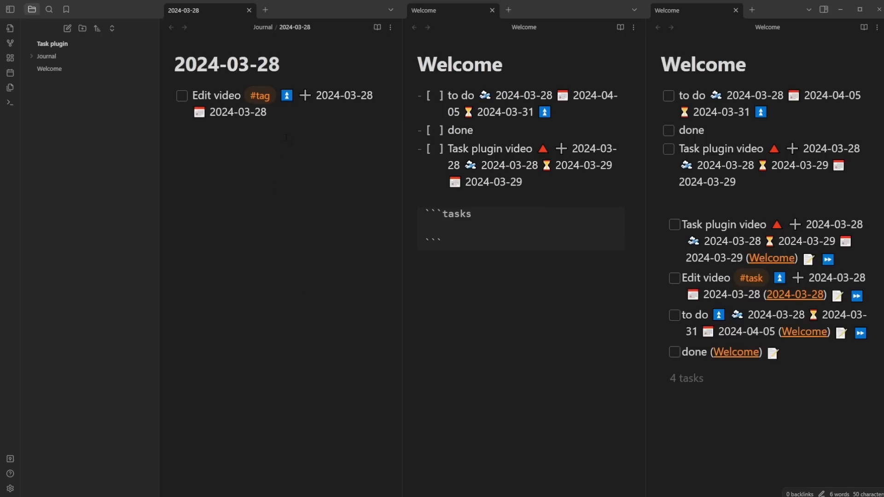
Step: Add a new task "adding a task #tag" below the Edit video task
key(Return)
text(adding a)
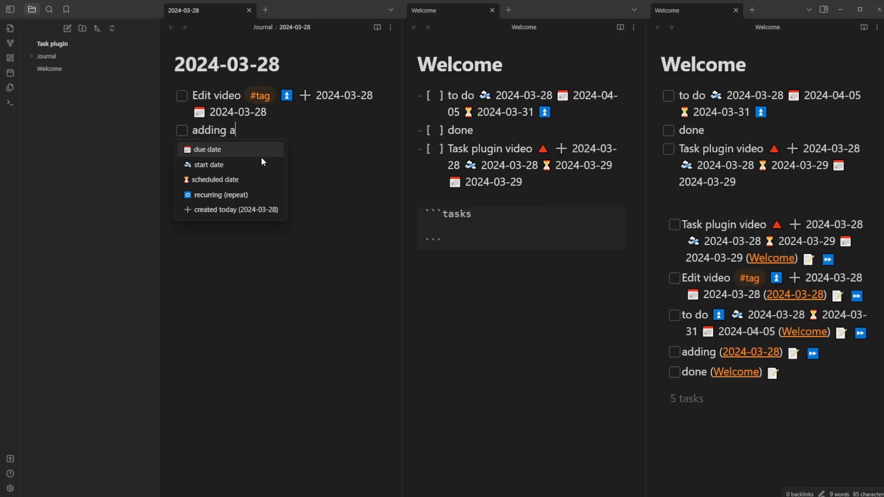
text( task #tag)
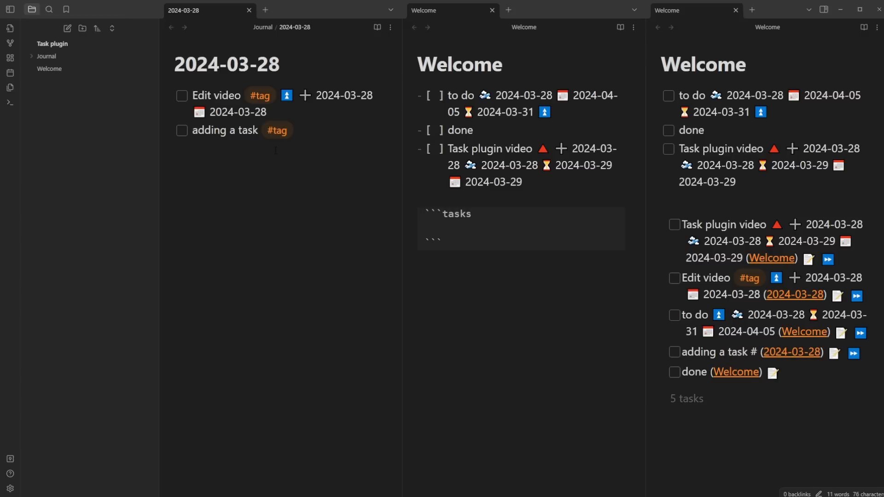
Step: Create the task "thing to do #tag" with the task editor on a new line and search the vault for its tag
key(Return)
key(ctrl+t)
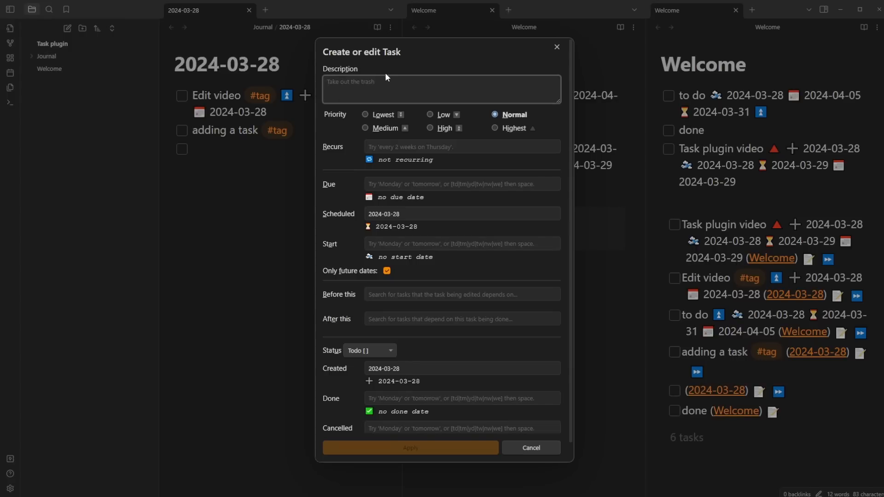
text(#t)
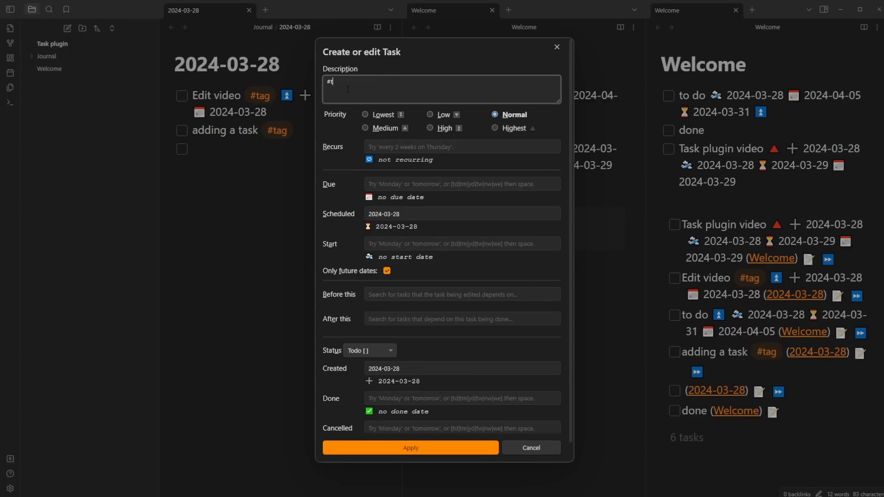
text(ag)
text(thing to do)
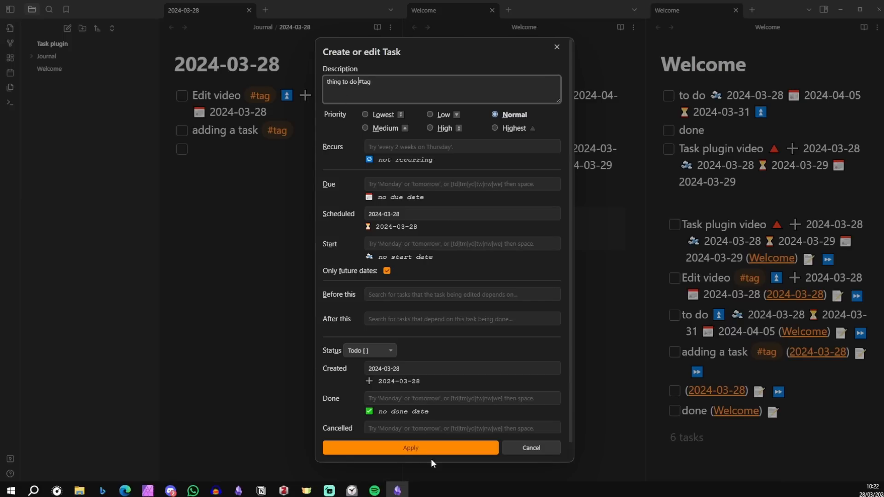
click(411, 448)
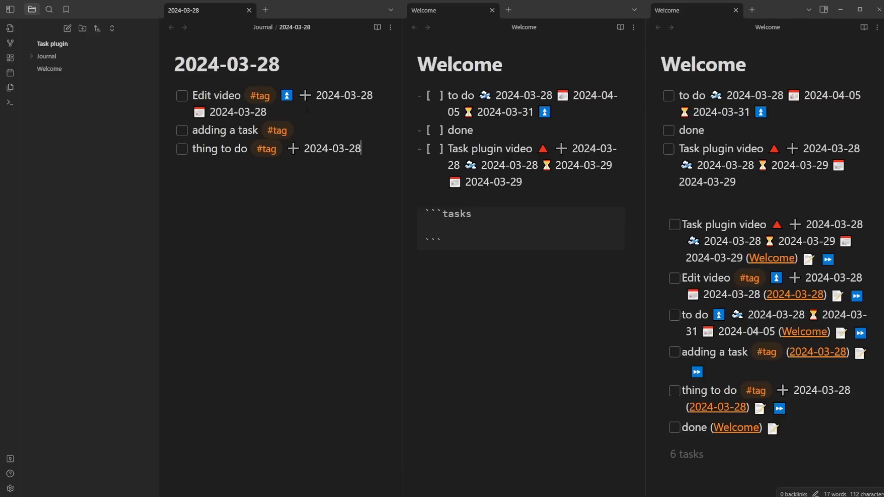
click(266, 149)
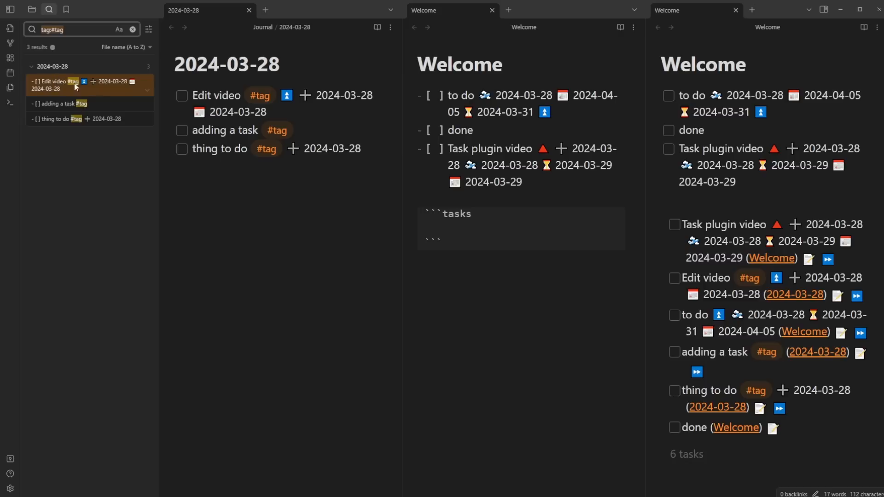
Step: Change the Edit video task's tag to #project and remove the two tasks below it
click(222, 95)
drag(276, 114, 153, 86)
click(204, 95)
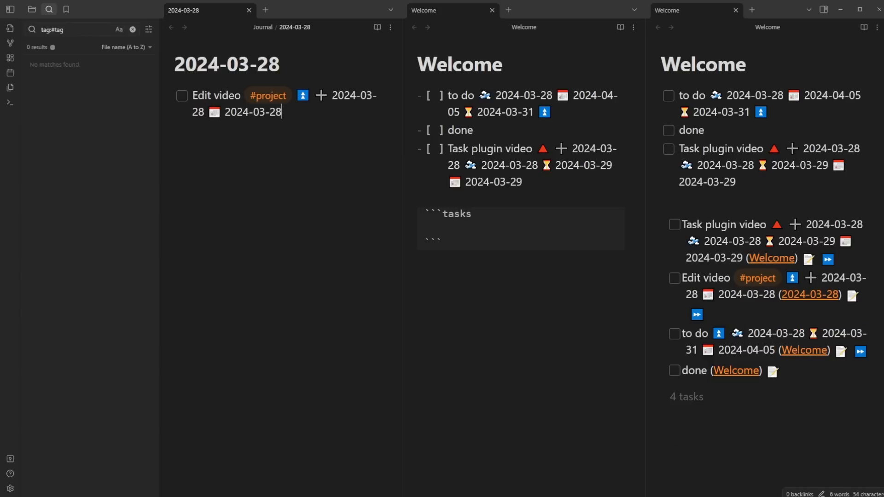
Step: Add an indented subtask "A-roll" under the Edit video task, due today (2024-03-28)
click(222, 95)
click(278, 118)
key(Return)
key(Tab)
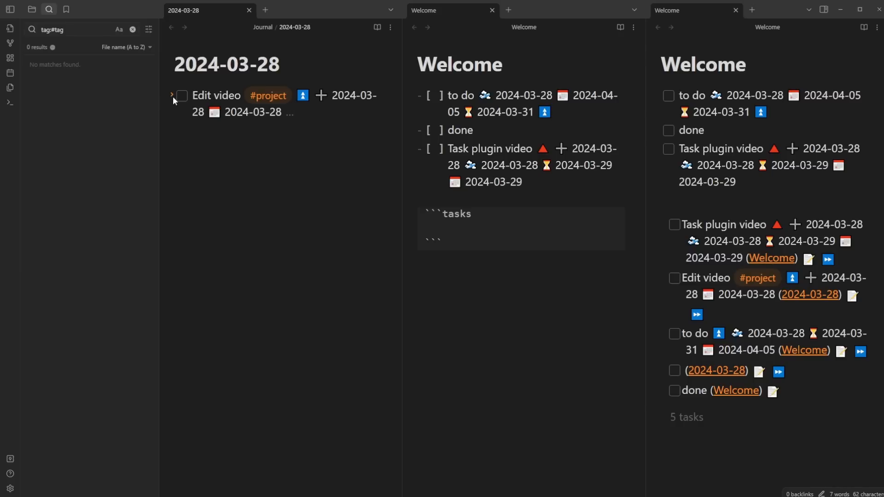
text(A-roll du)
key(Return)
text(to)
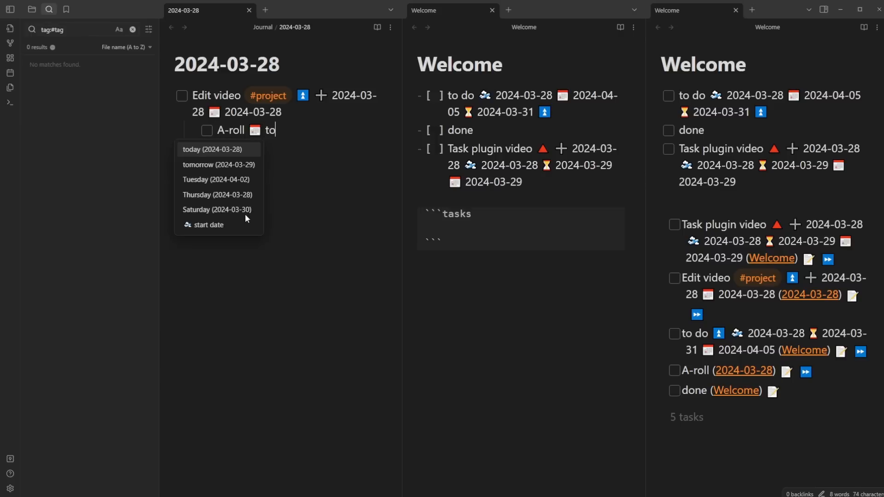
key(Return)
Step: Add a second subtask "Publish" below A-roll, due tomorrow (2024-03-29)
key(Return)
text(Publish du)
key(Return)
text(tom)
key(Return)
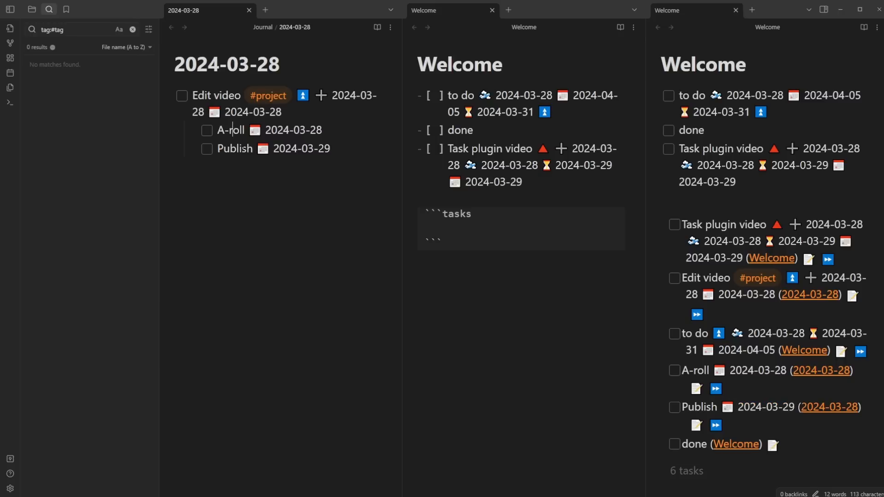
Step: Review the dependency fields in the Publish task's editor and read the Task Dependencies page of the Tasks User Guide in the browser
click(222, 95)
click(305, 130)
click(308, 148)
key(alt+t)
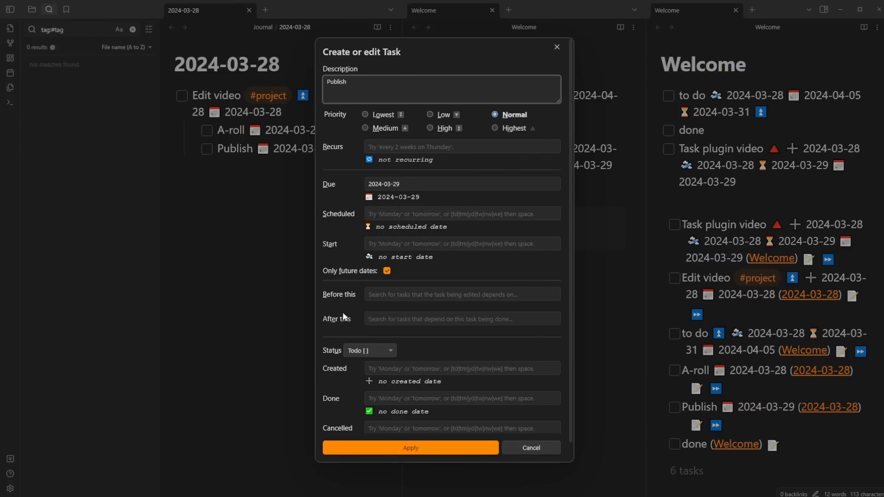
scroll(436, 306, down, 1)
scroll(412, 276, up, 1)
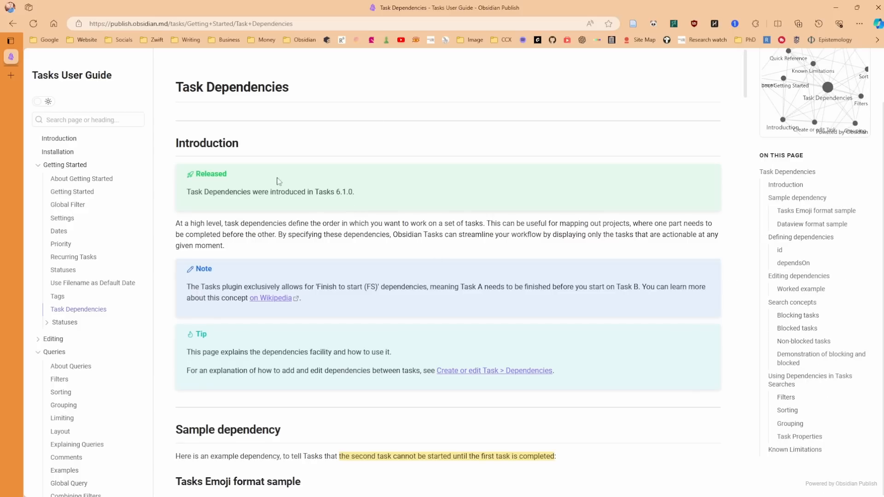
scroll(281, 173, down, 2)
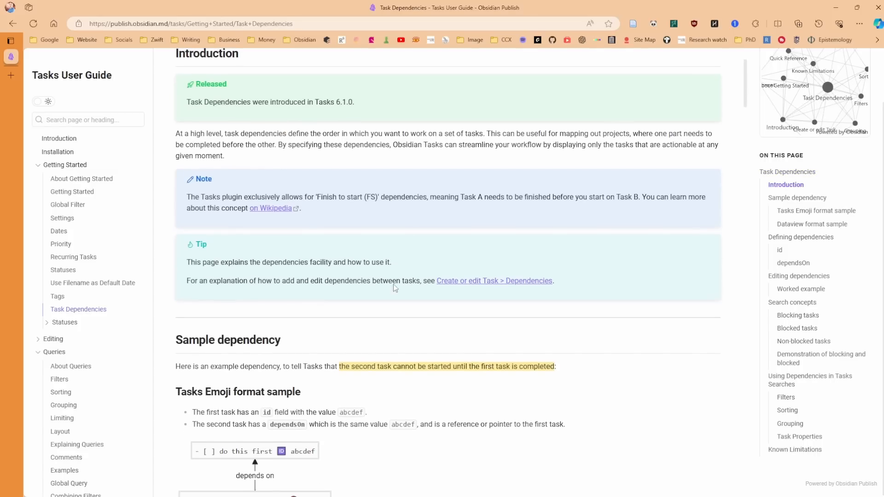
scroll(393, 283, down, 5)
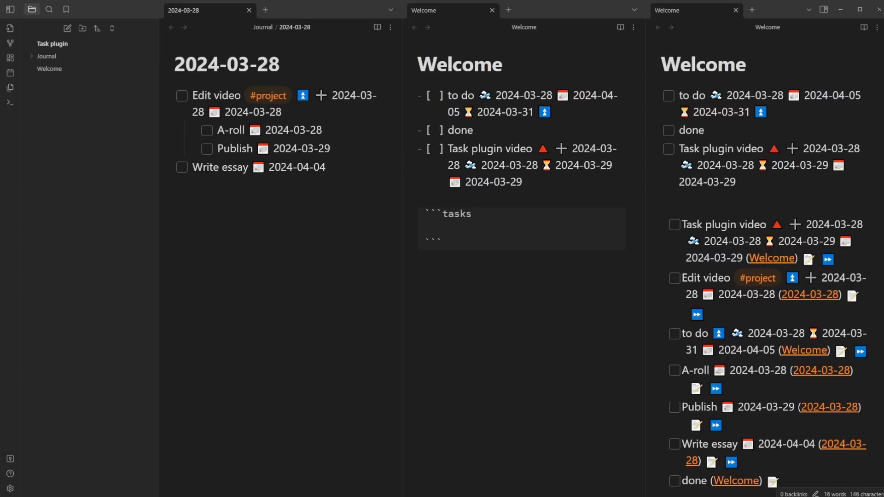
Step: Add the task "Draft essay" below the Write essay task in the 2024-03-28 note, due tomorrow (2024-03-29)
click(213, 168)
click(251, 168)
click(313, 169)
key(Return)
text(Draft essay 📅 tom)
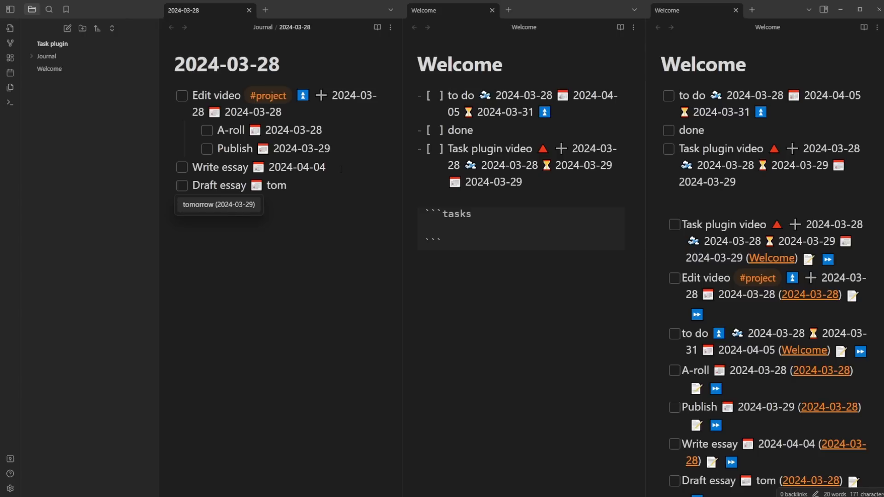
key(Return)
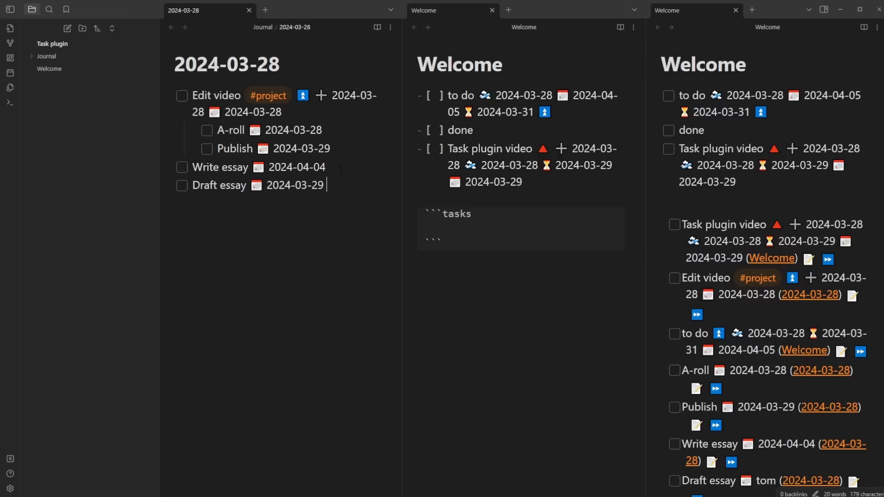
Step: Open the Draft essay task in the task editor at its dependency fields
click(222, 166)
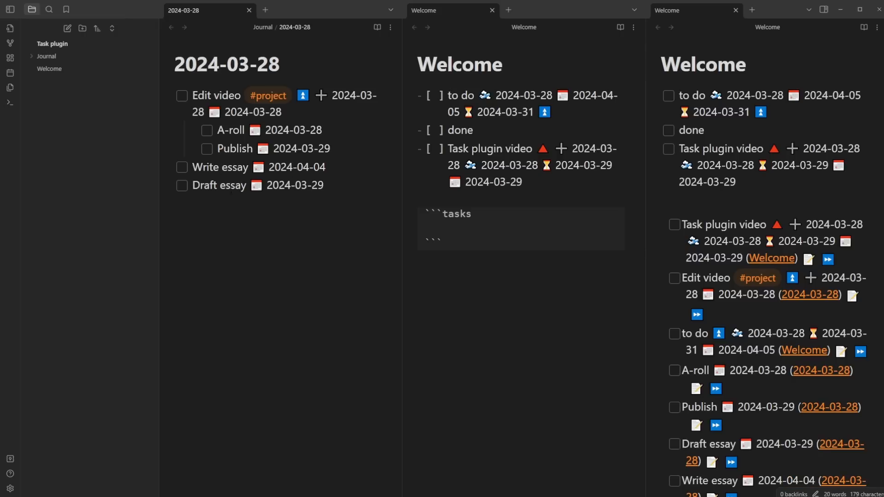
key(alt+t)
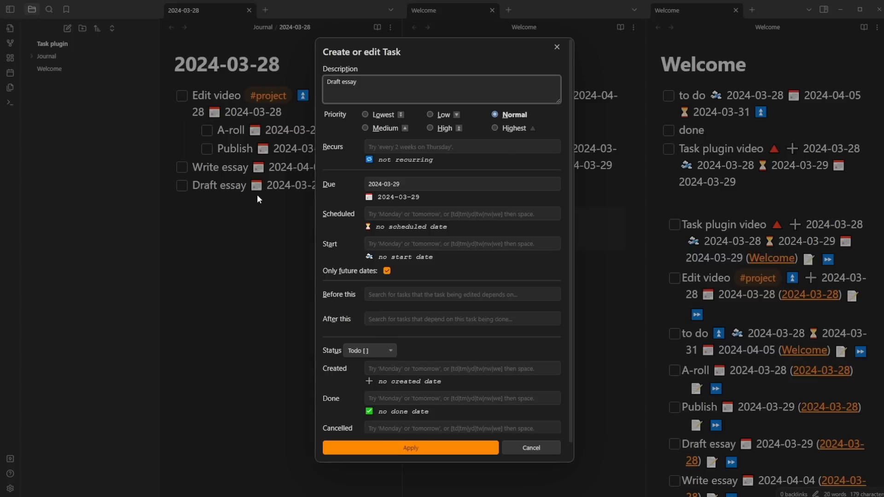
scroll(367, 193, down, 1)
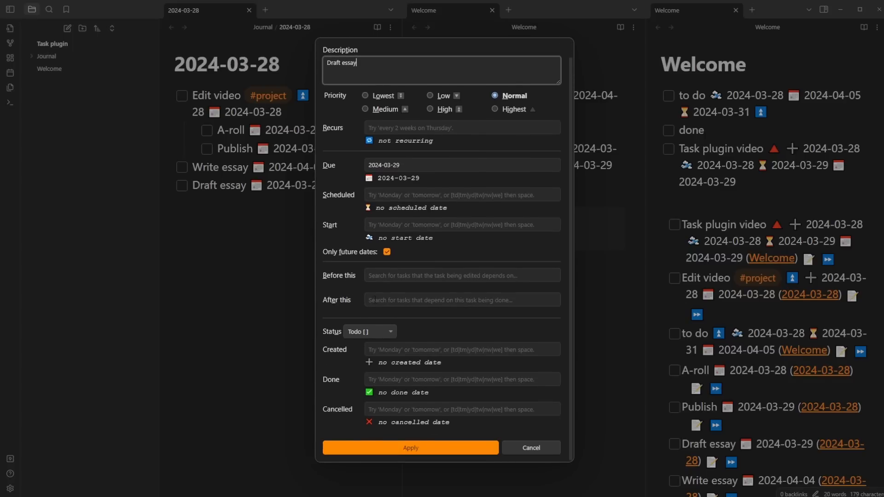
Step: Try setting Write essay as a task that comes before Draft essay and remove that dependency again
click(392, 276)
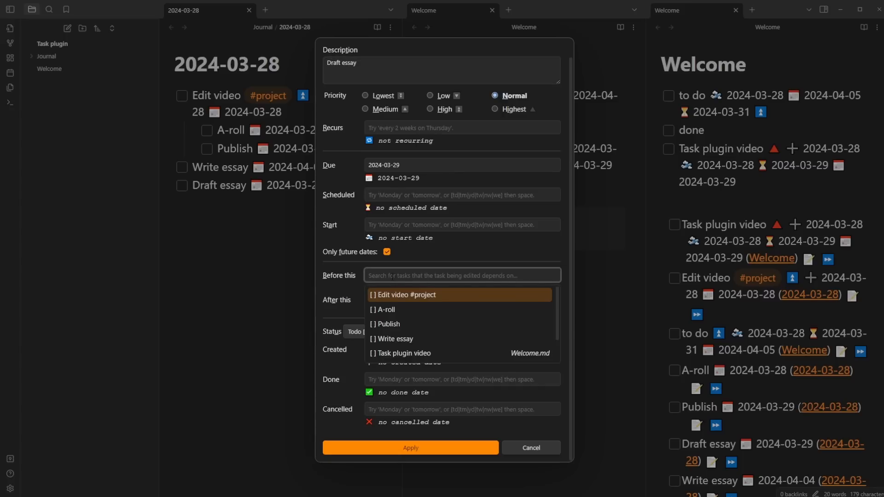
scroll(386, 311, down, 2)
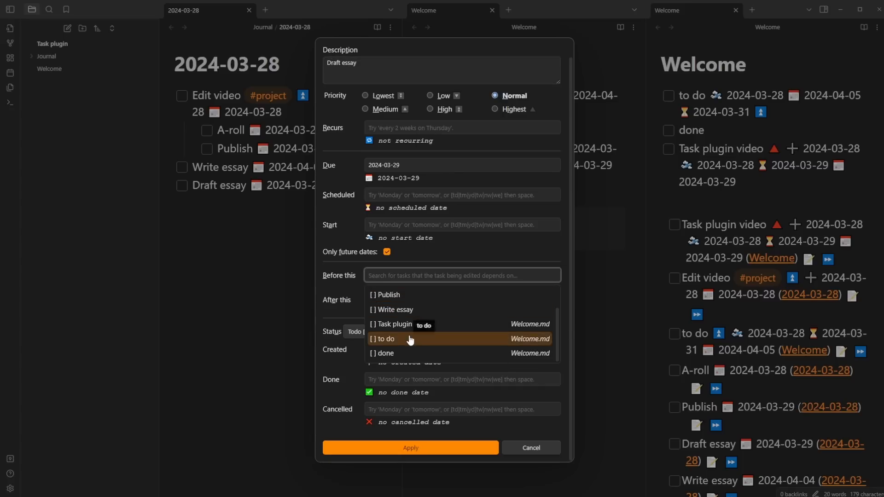
text(write)
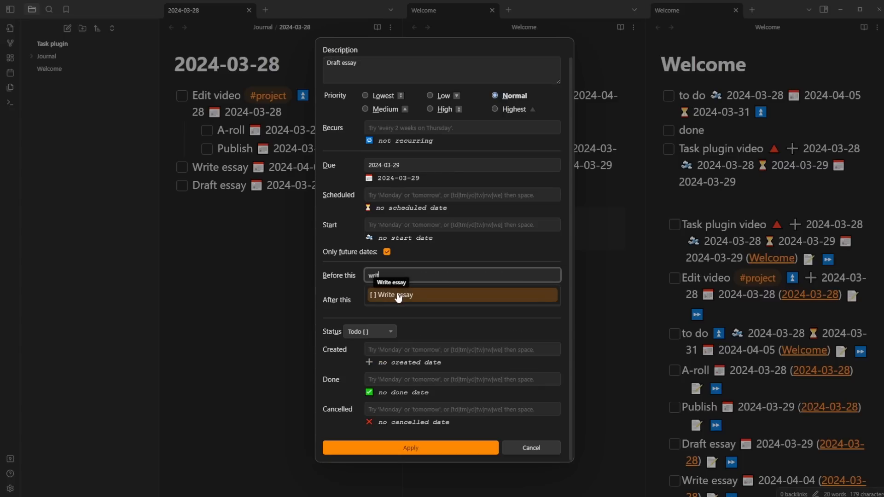
click(398, 295)
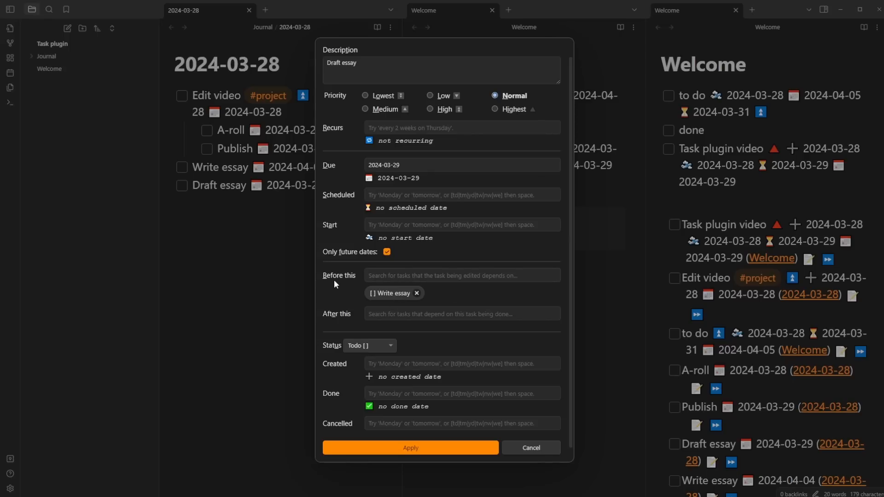
click(417, 293)
Step: Set Write essay to come after Draft essay, apply the change, and compare the dependency IDs on both task lines
click(395, 301)
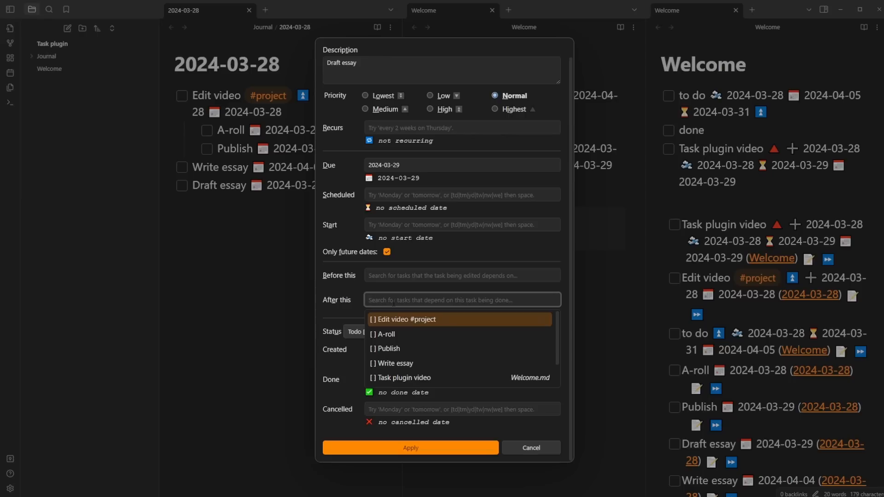
key(Down)
key(Down)
key(Down)
key(Return)
click(415, 450)
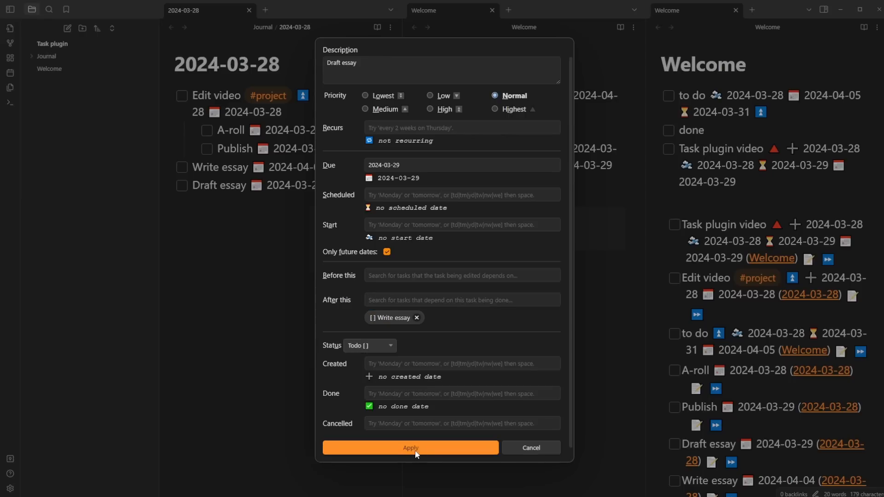
click(414, 450)
drag(251, 167, 309, 167)
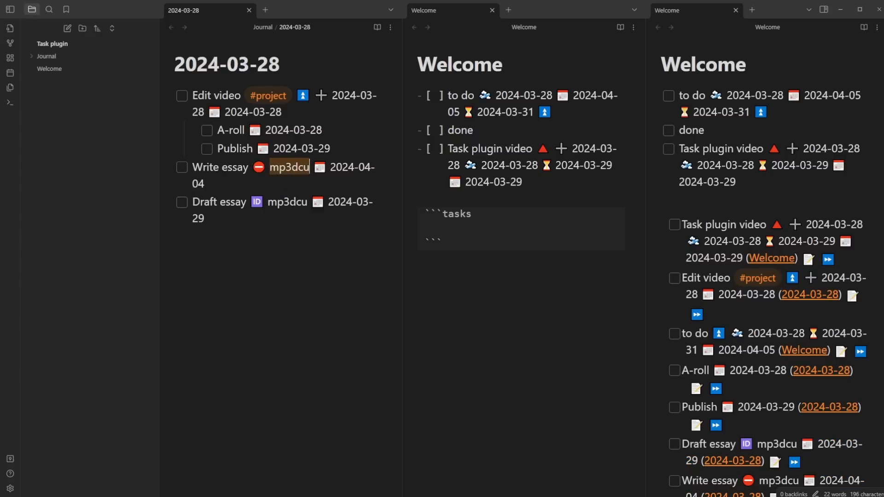
click(267, 202)
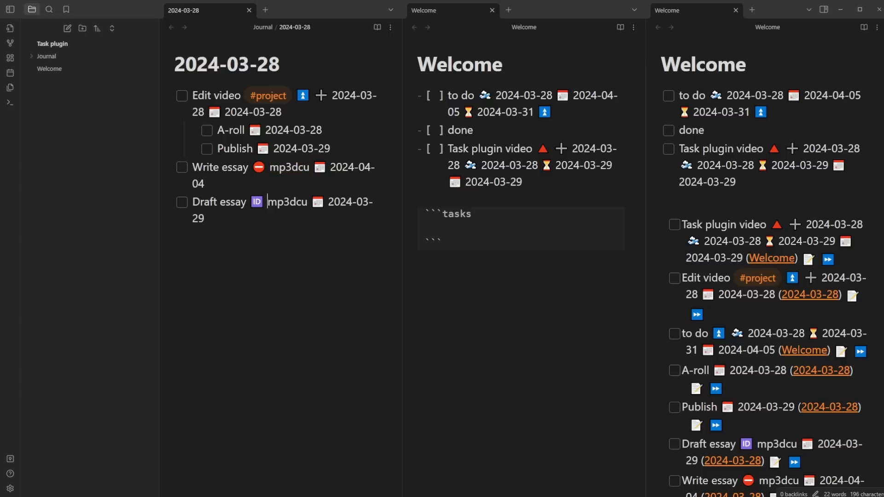
drag(267, 202, 307, 201)
click(270, 221)
Step: Filter the tasks query in the Welcome note by "is blocking" and replace that filter with "is blocked"
click(529, 225)
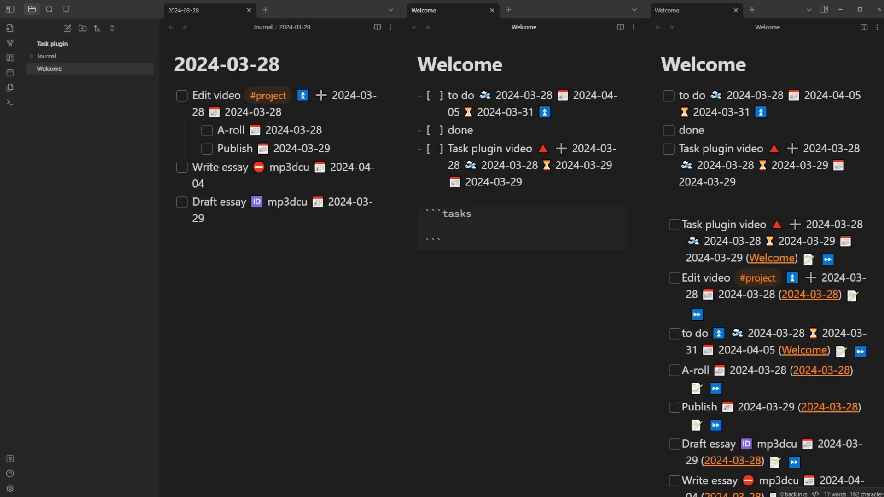
text(is blocking)
click(464, 263)
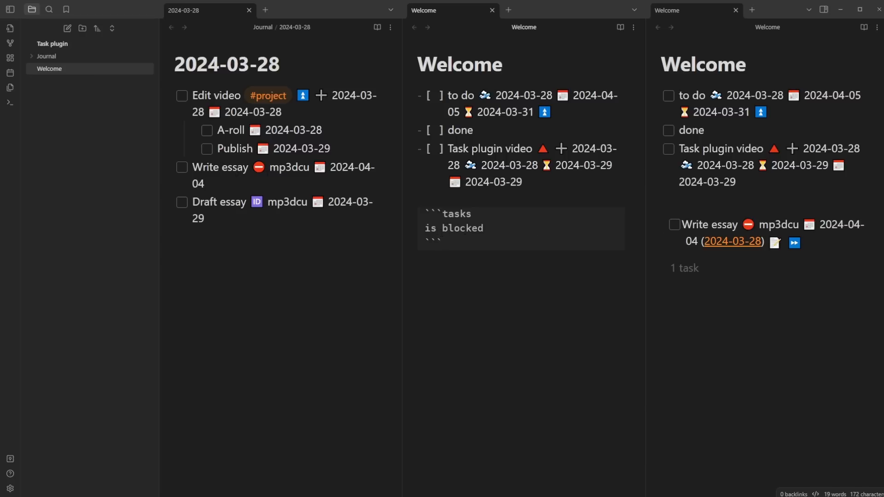
click(436, 229)
click(460, 228)
Step: Mark the Draft essay task as done to check the blocked-task query, and reopen it
click(236, 218)
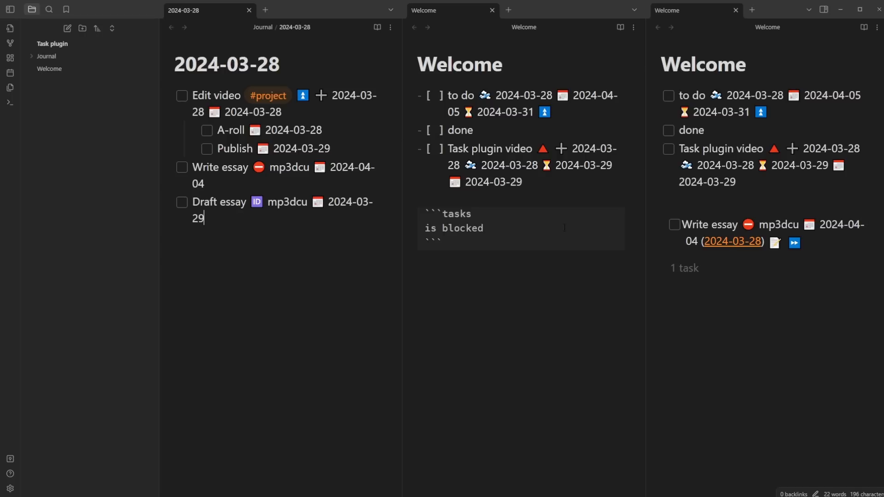
click(182, 203)
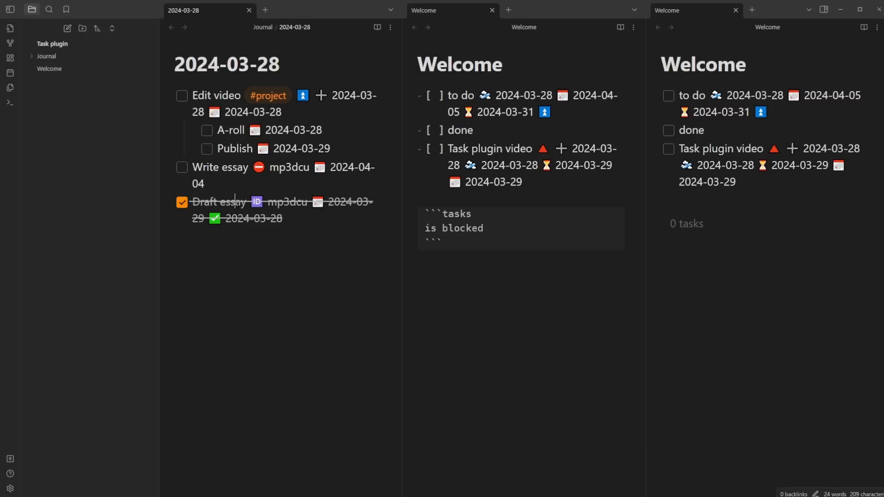
click(182, 203)
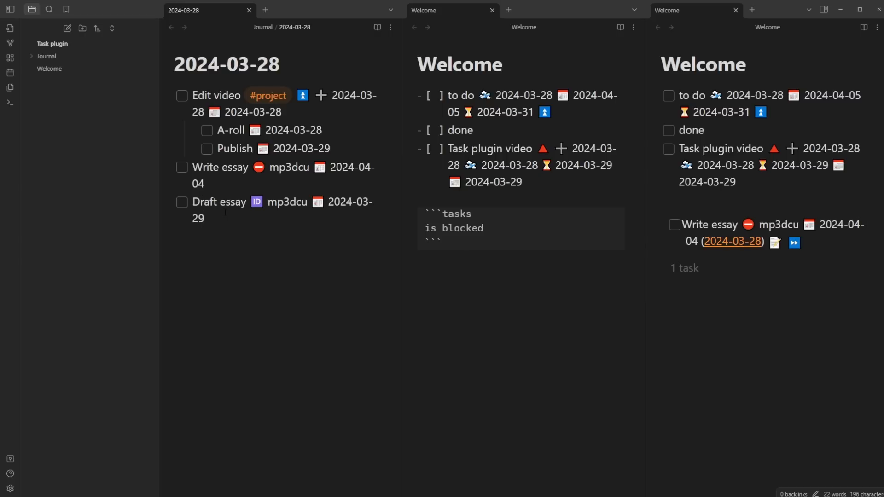
Step: Add the task "Research essay" below Draft essay and set Draft essay to come after it
key(Return)
text(Re)
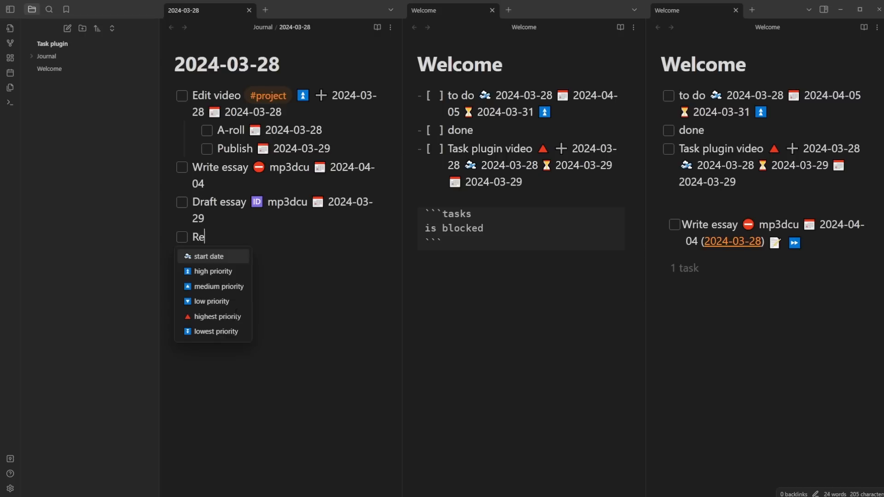
text(search essay)
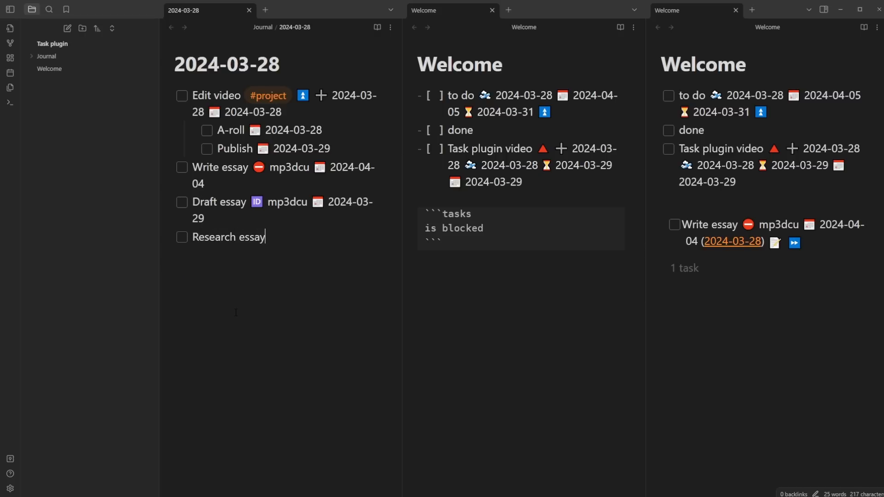
key(alt+t)
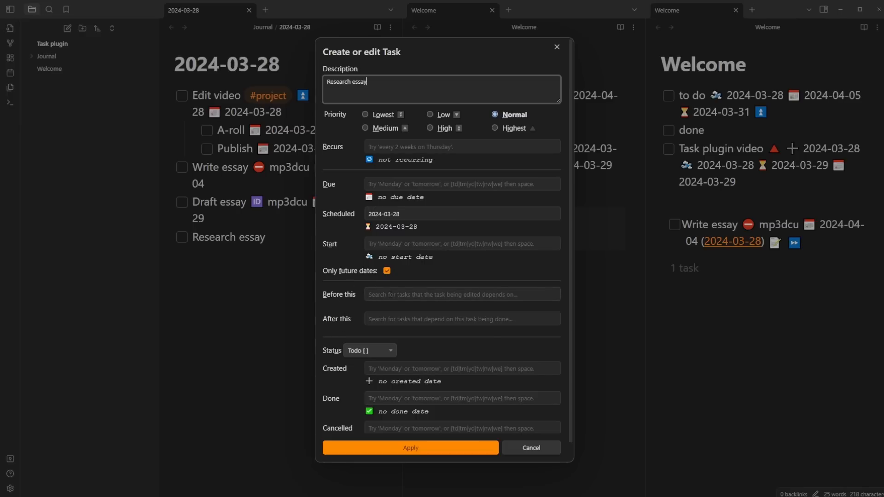
click(384, 321)
text(dra)
key(Return)
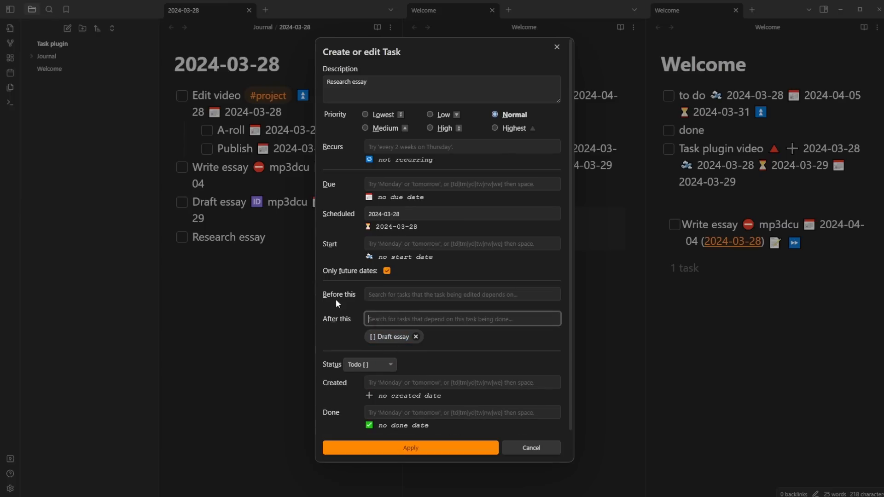
click(420, 443)
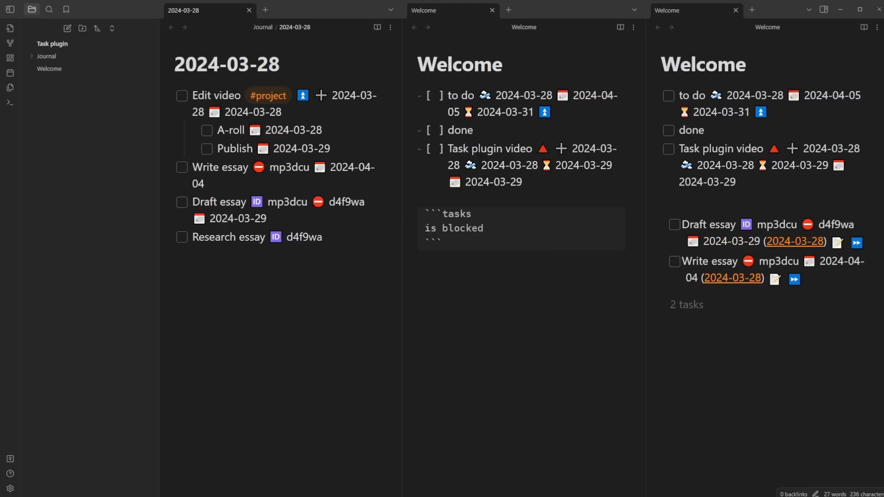
drag(329, 201, 366, 201)
Step: Add the task "Background research" below Research essay and set Draft essay to come after it as well
click(224, 236)
key(End)
key(Return)
text(Background research)
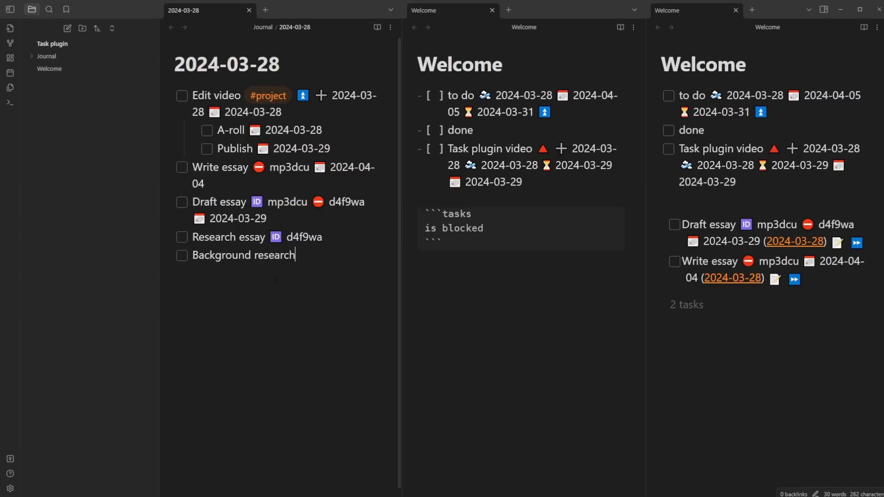
key(alt+t)
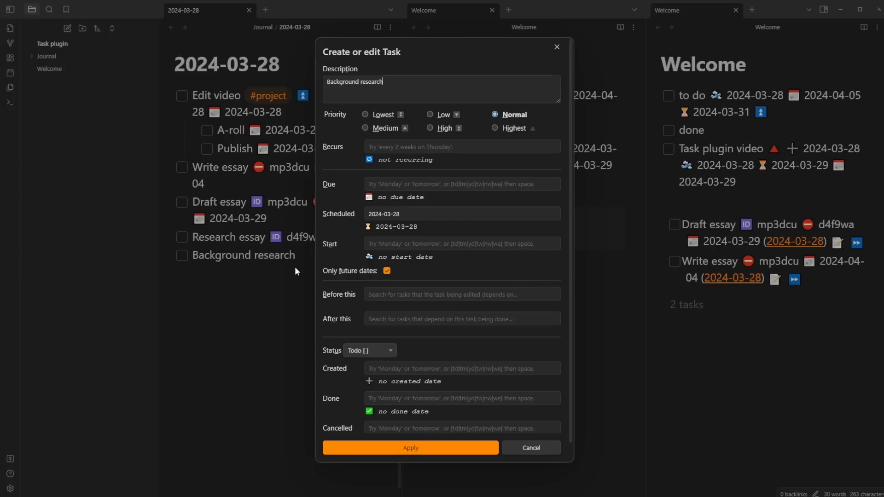
click(387, 320)
click(391, 396)
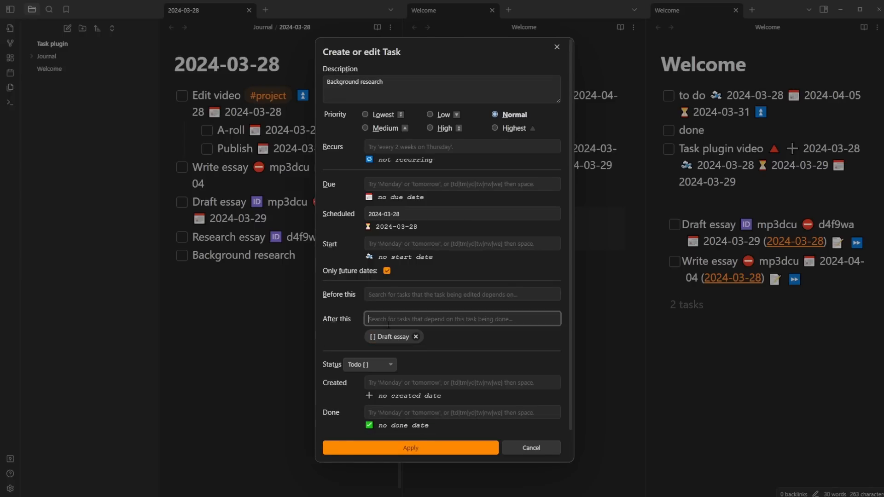
click(410, 447)
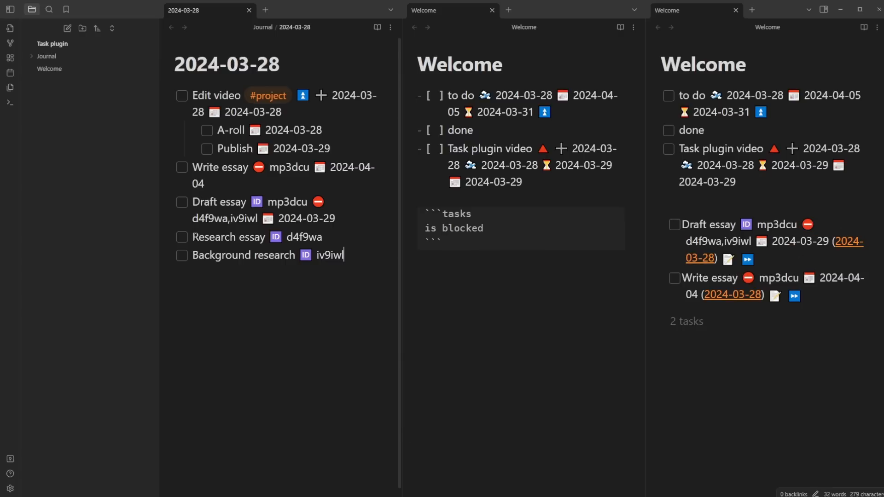
Step: Examine the IDs of Research essay and Background research against the dependency IDs listed on Draft essay and the blocked-task query
key(Up)
key(Home)
key(shift+Right)
key(shift+Right)
key(shift+Right)
key(shift+Right)
key(shift+Right)
key(shift+Right)
key(shift+Right)
key(shift+Right)
key(shift+Right)
key(shift+Right)
key(shift+Right)
key(shift+Right)
key(shift+Right)
key(shift+Right)
key(Down)
key(Home)
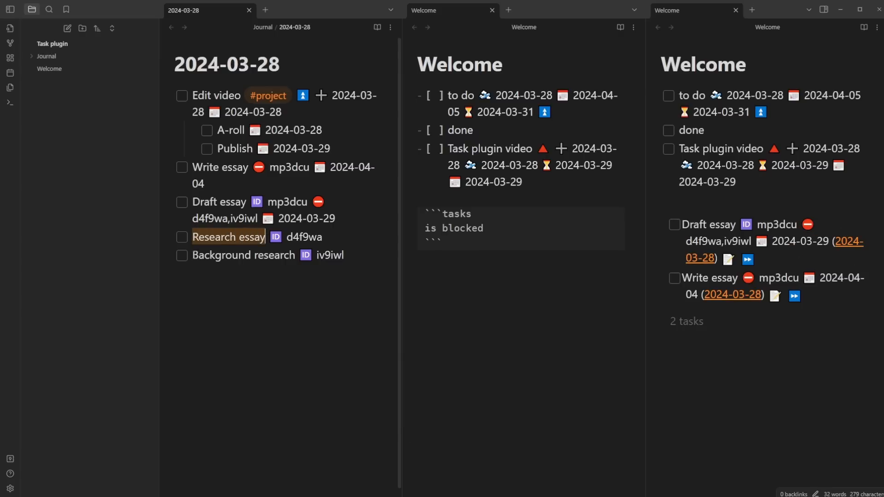
key(ctrl+shift+Right)
key(ctrl+shift+Right)
click(284, 255)
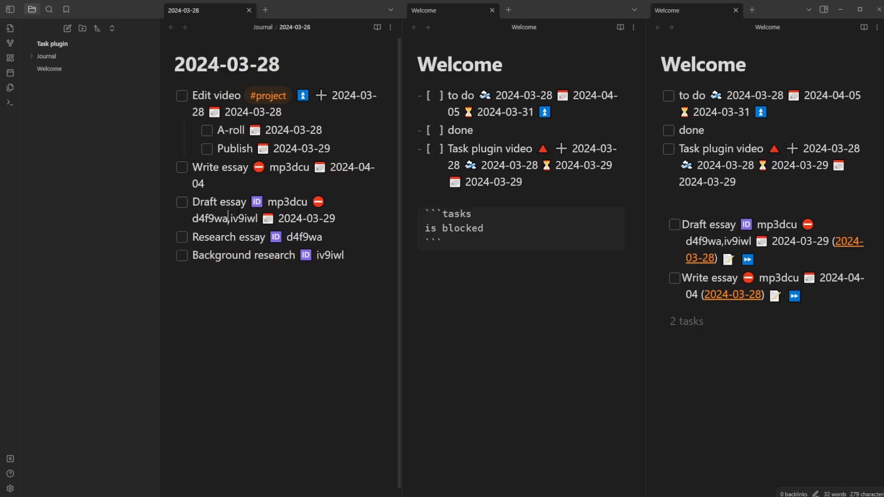
click(461, 229)
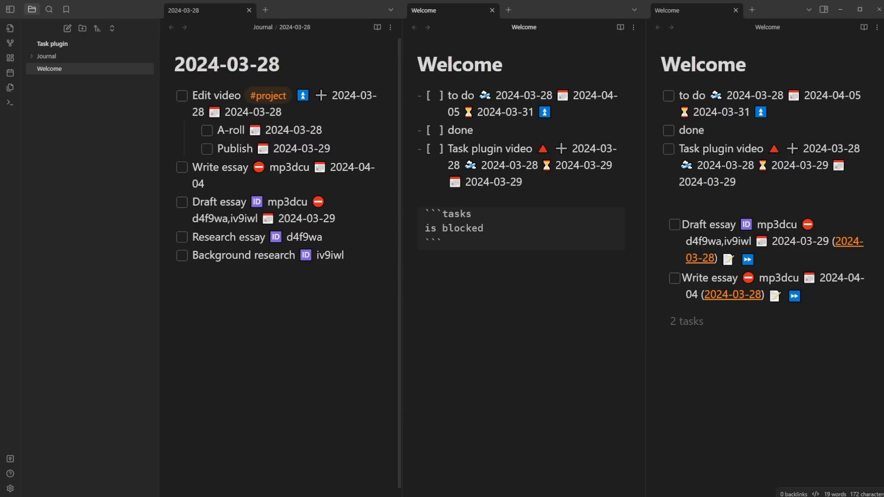
Step: Mark Background research and Research essay as done to check the blocked-task query, and reopen both tasks
click(182, 255)
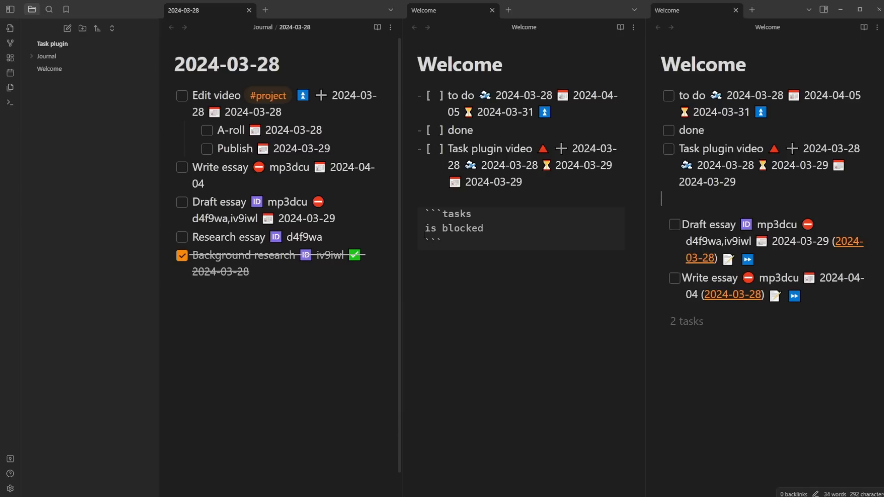
click(181, 238)
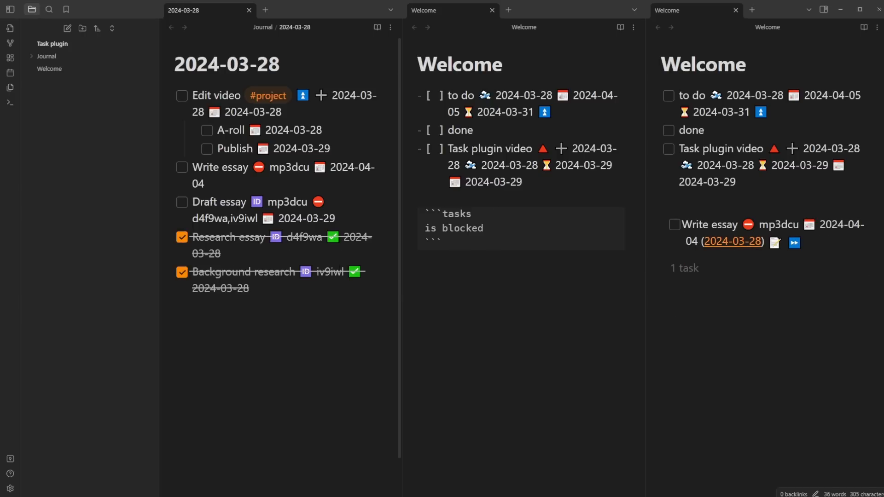
click(181, 237)
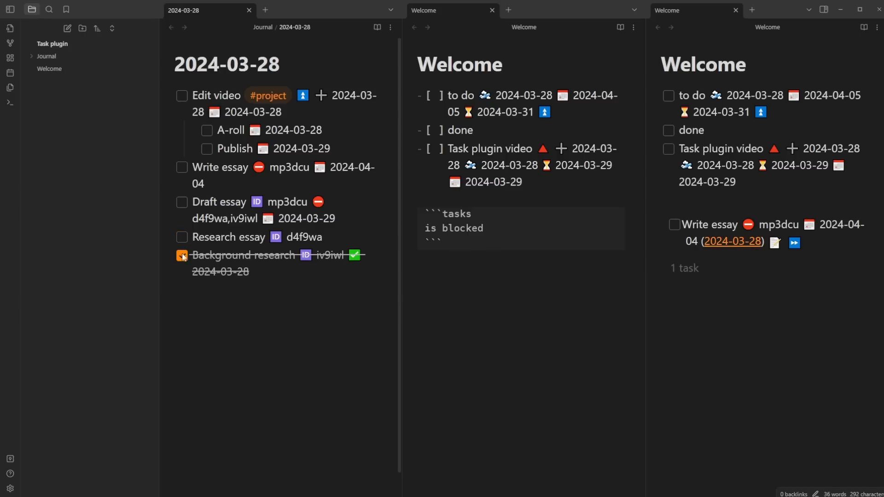
click(182, 256)
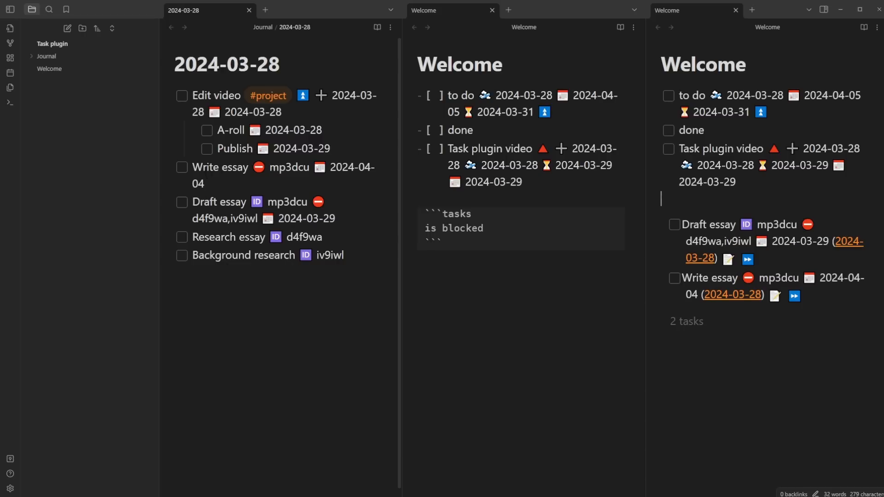
Step: Change the Welcome note's tasks query filter to "is not blocked" and place the rendered Welcome pane ahead of the journal note
click(442, 228)
text(not)
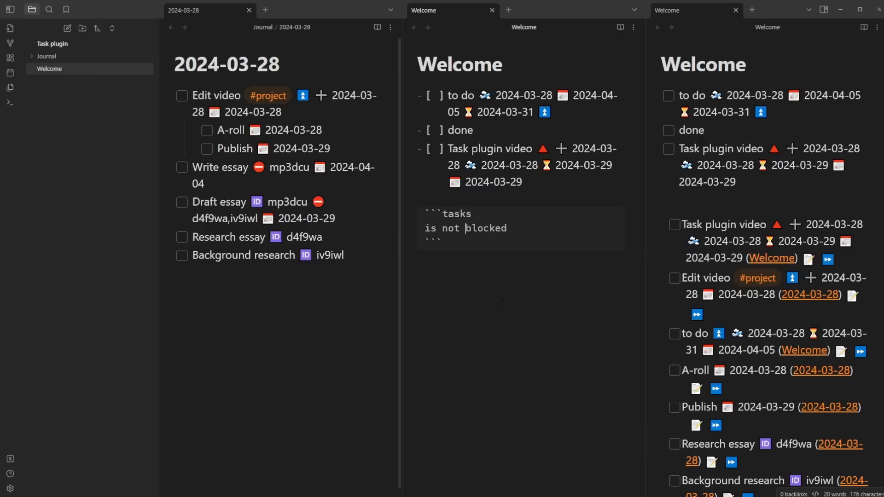
scroll(753, 268, down, 3)
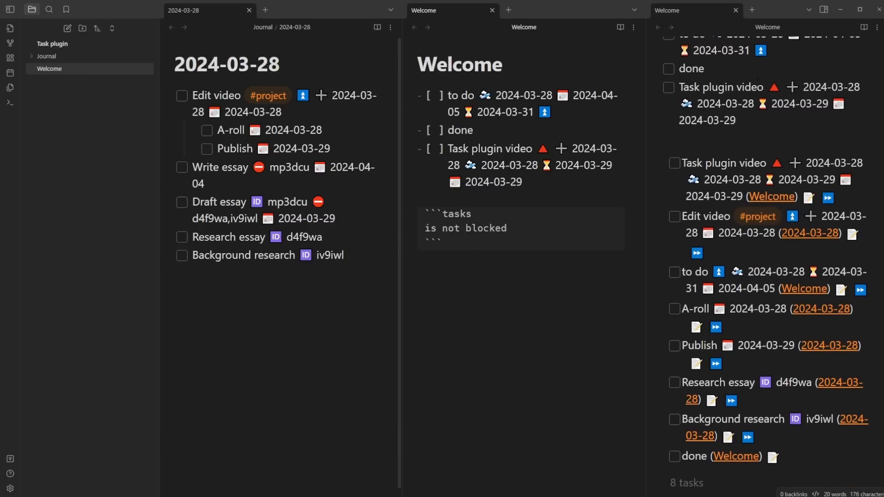
drag(700, 7, 217, 203)
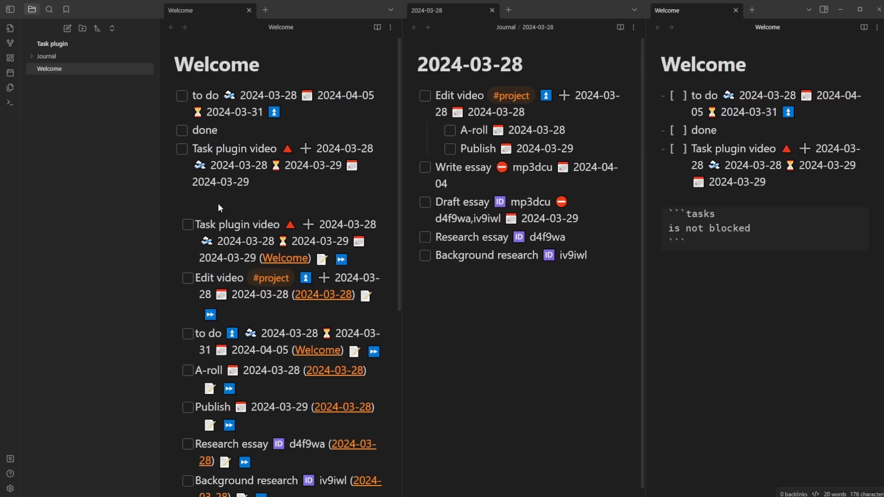
scroll(276, 202, down, 3)
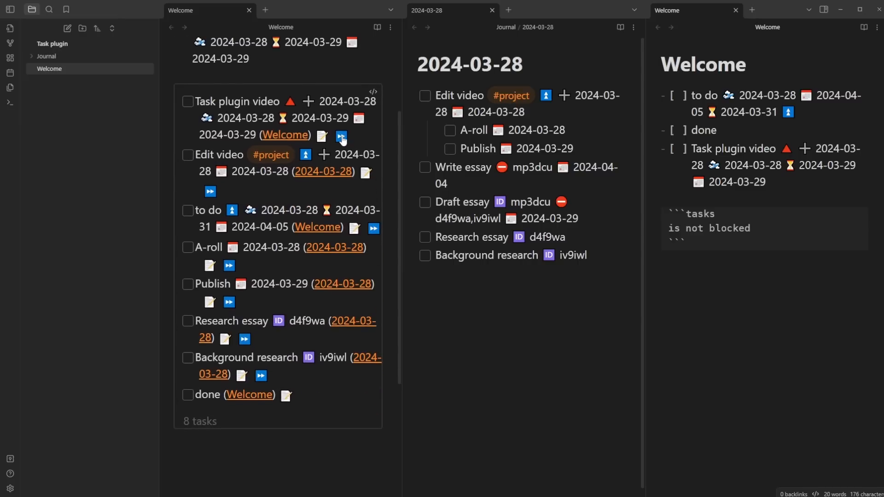
scroll(341, 138, down, 1)
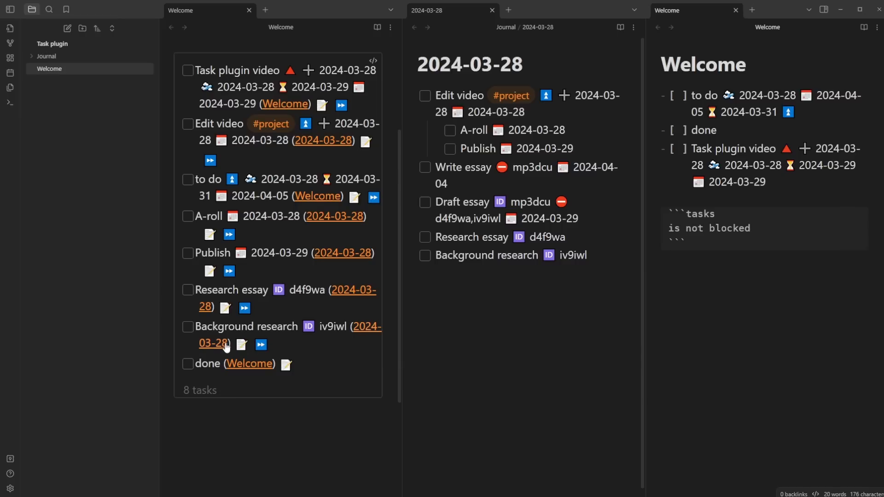
Step: Open the Background research task from the query results, check its scheduled date, and close it without changes
click(242, 345)
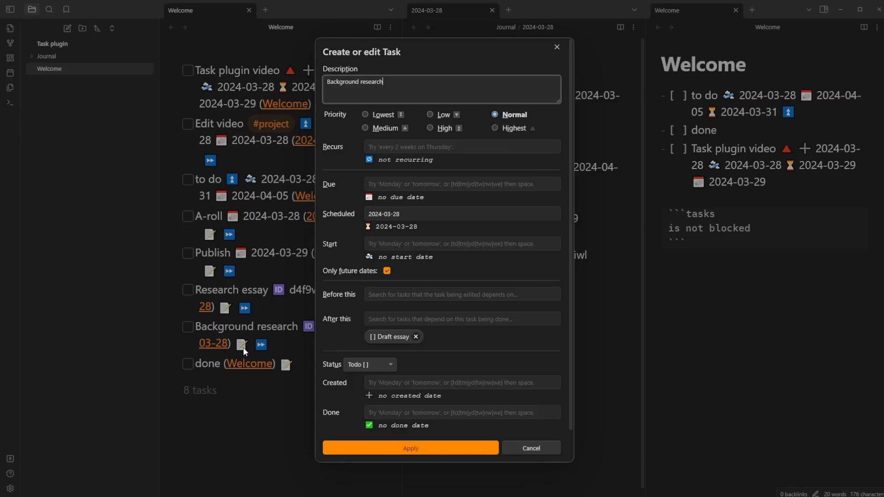
click(403, 214)
key(Return)
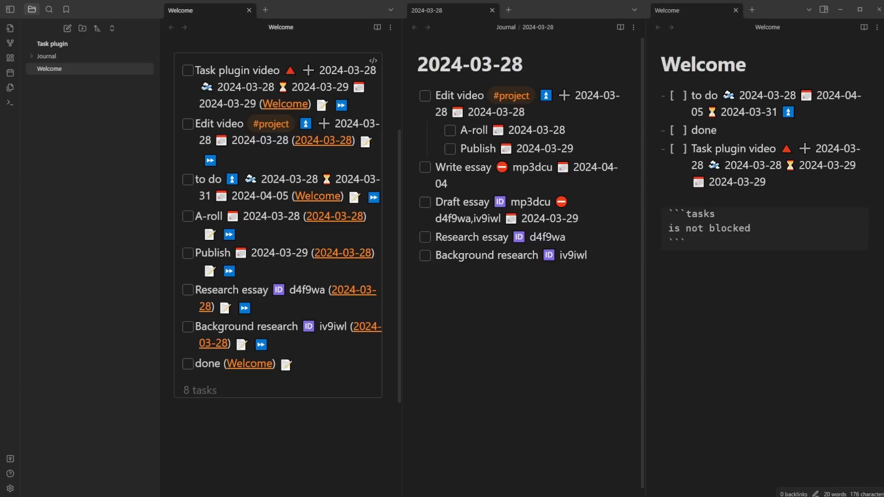
Step: Postpone Background research twice by one day from the query results, scheduling it for 2024-03-30
click(261, 345)
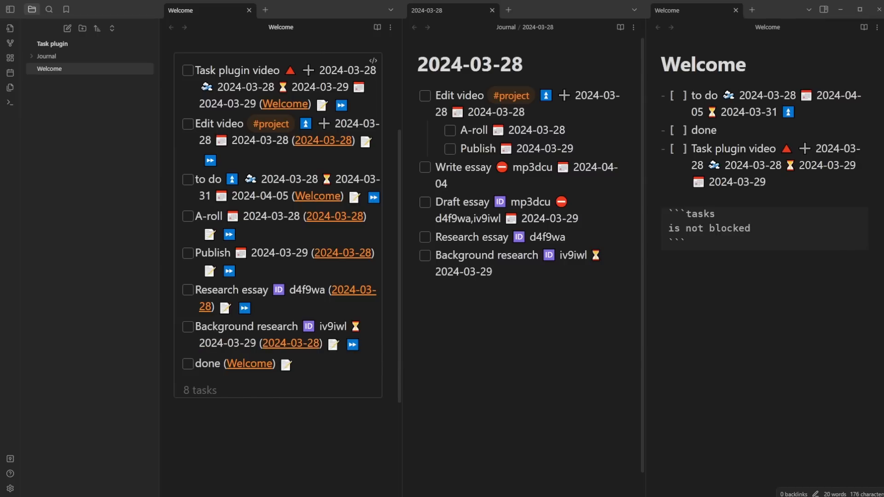
drag(436, 256, 479, 272)
click(493, 272)
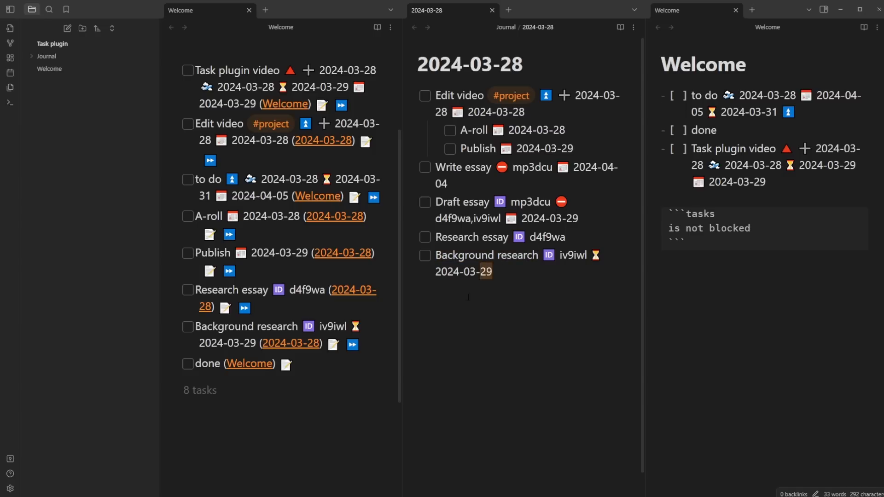
click(353, 345)
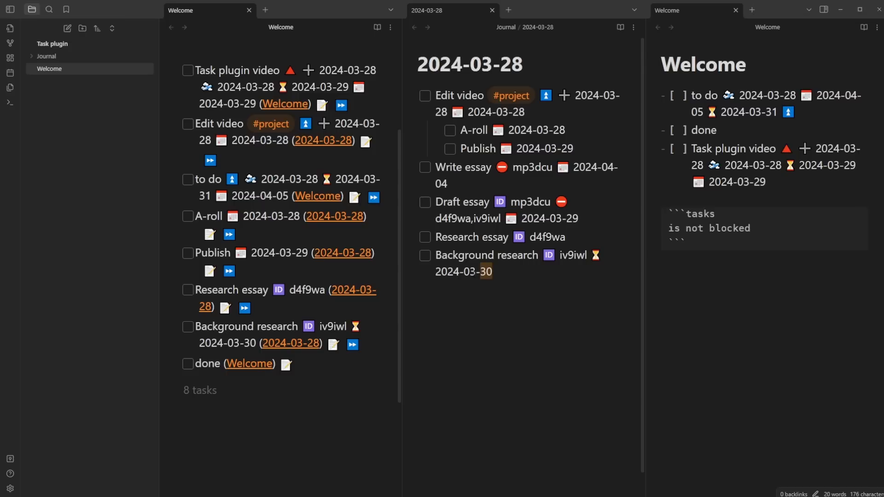
click(475, 273)
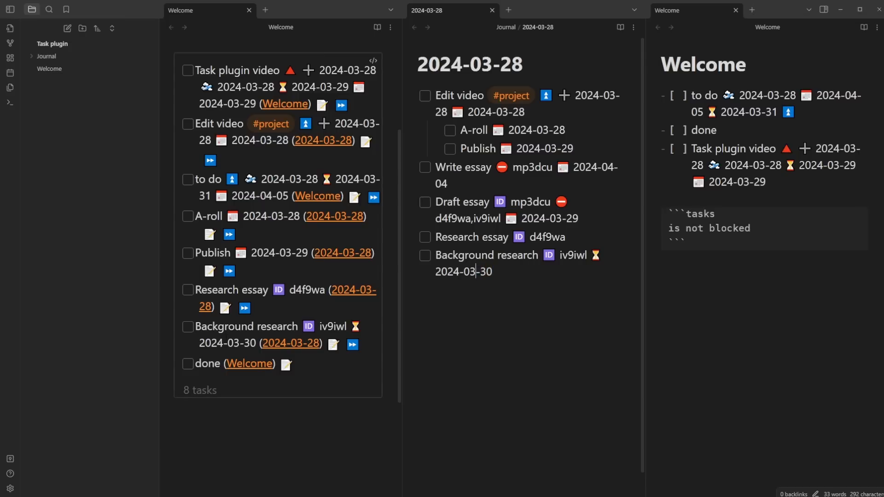
Step: Postpone Research essay from the query results by scheduling it in 5 days, on Tue 2nd Apr
right_click(245, 309)
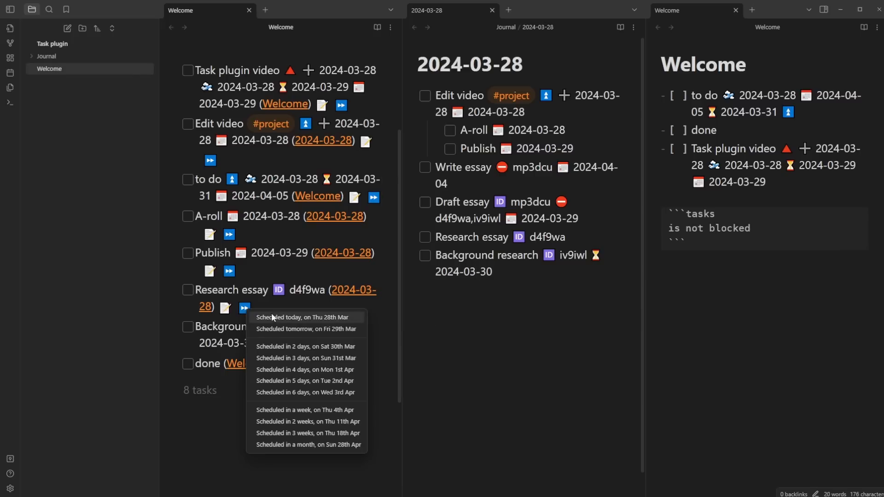
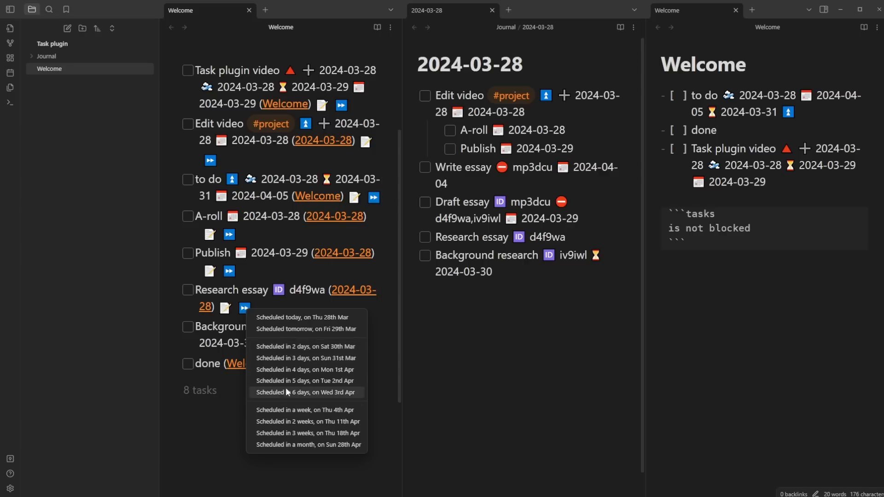
click(296, 380)
drag(466, 253, 442, 254)
click(442, 254)
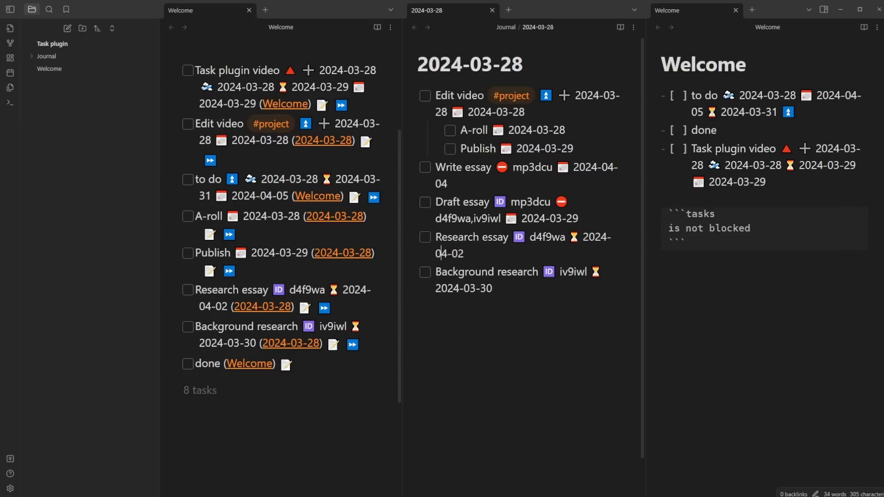
click(453, 236)
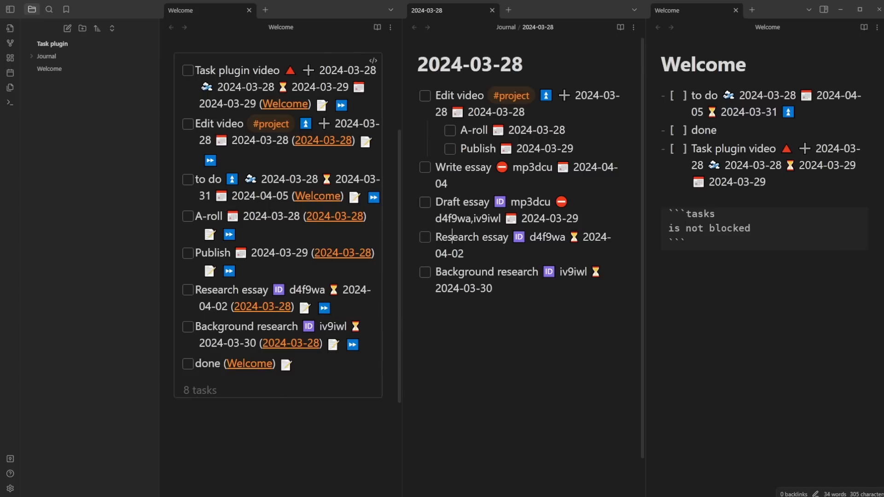
Step: Switch to the Tasks User Guide in the browser and examine the Quick Reference table of query filters and options
key(alt+Tab)
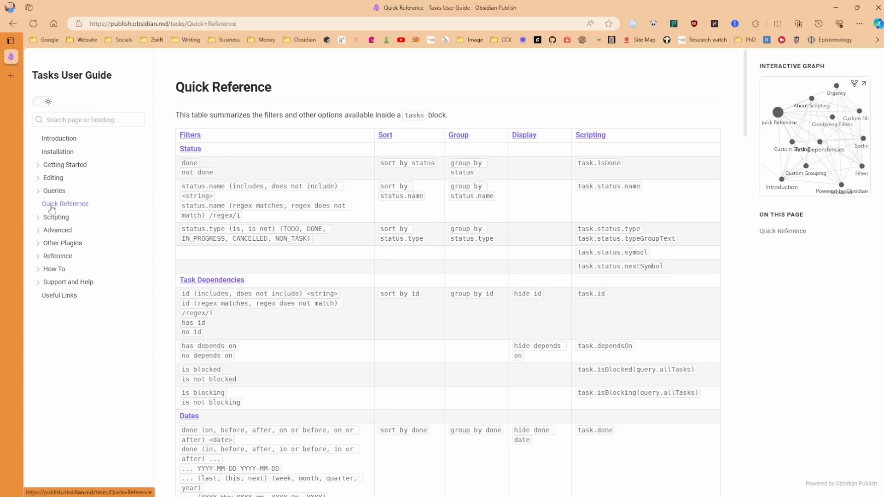
scroll(405, 147, down, 7)
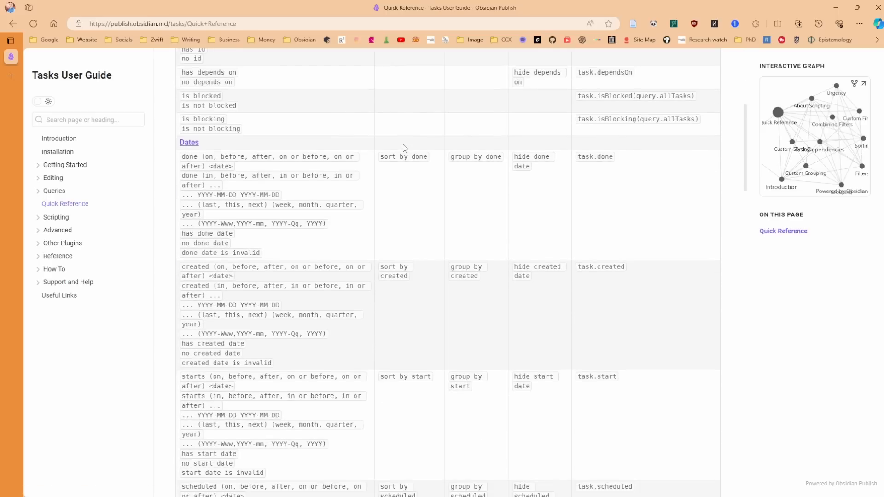
scroll(404, 148, down, 15)
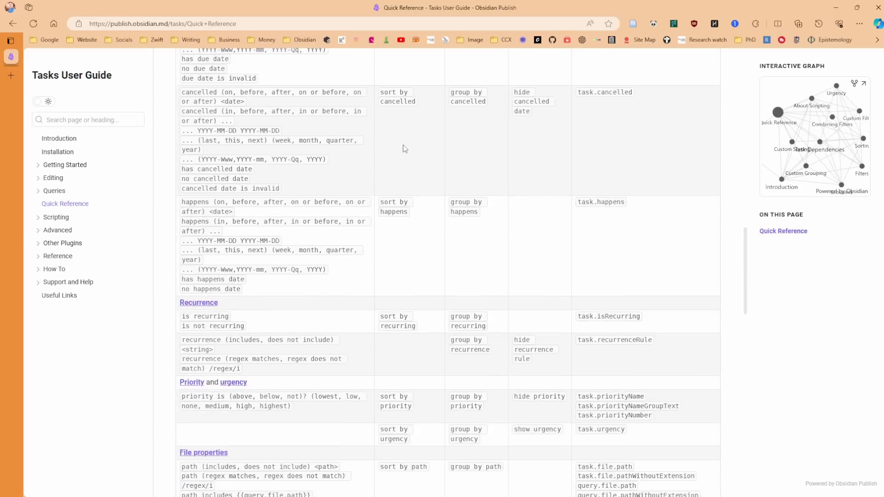
scroll(405, 148, down, 12)
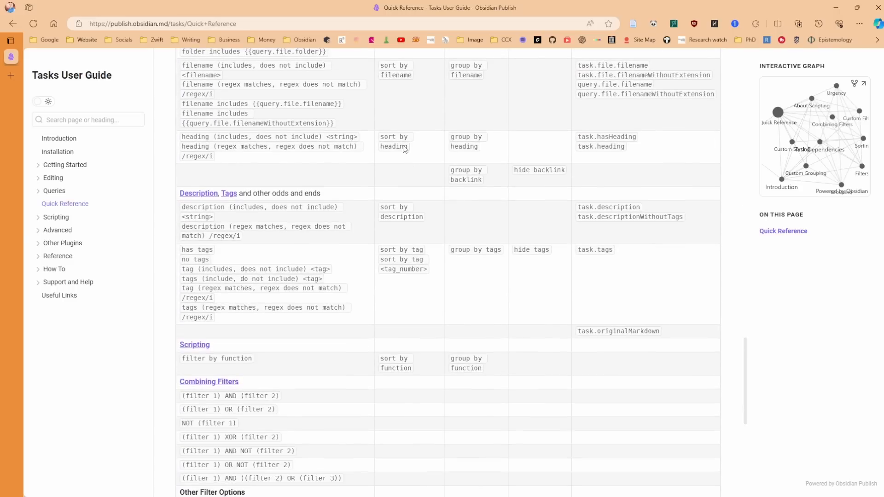
scroll(404, 147, down, 5)
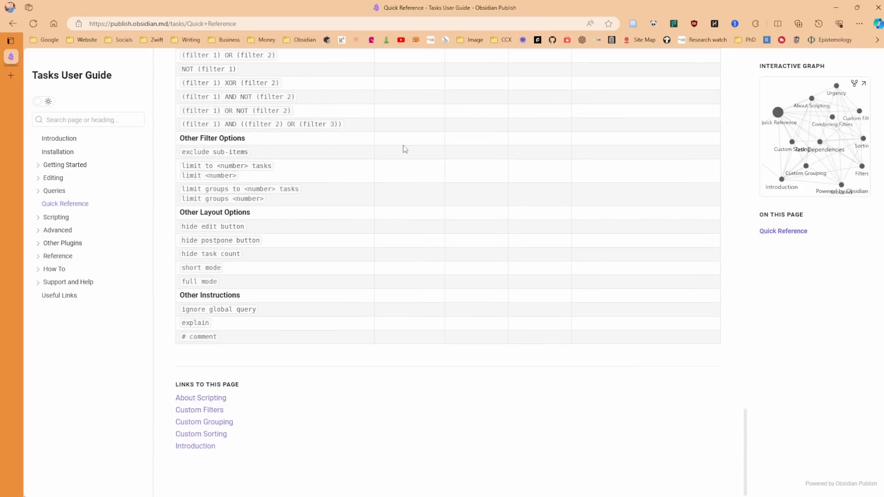
key(Home)
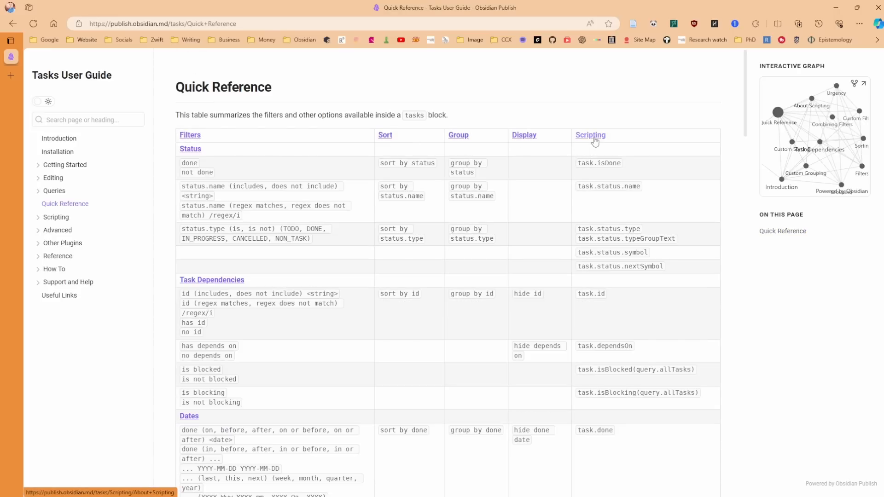
Step: View the Display column's Layout commands page, return to Quick Reference and search the page for "due"
click(519, 136)
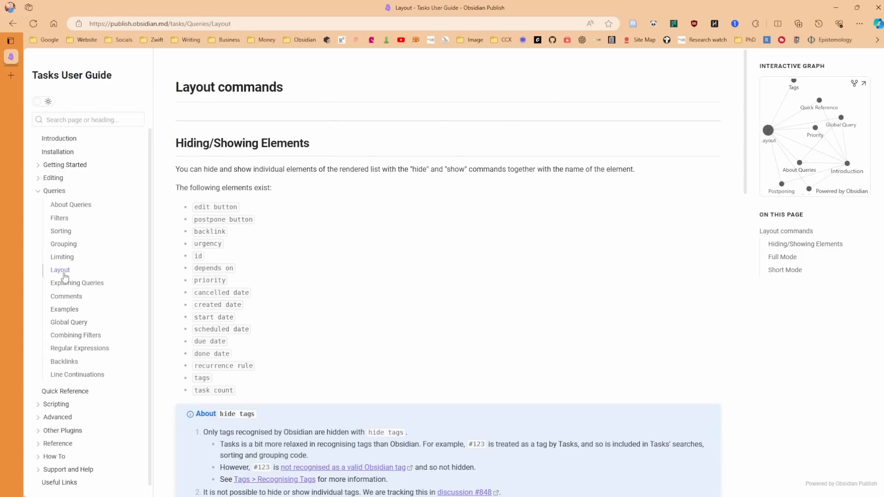
key(alt+Left)
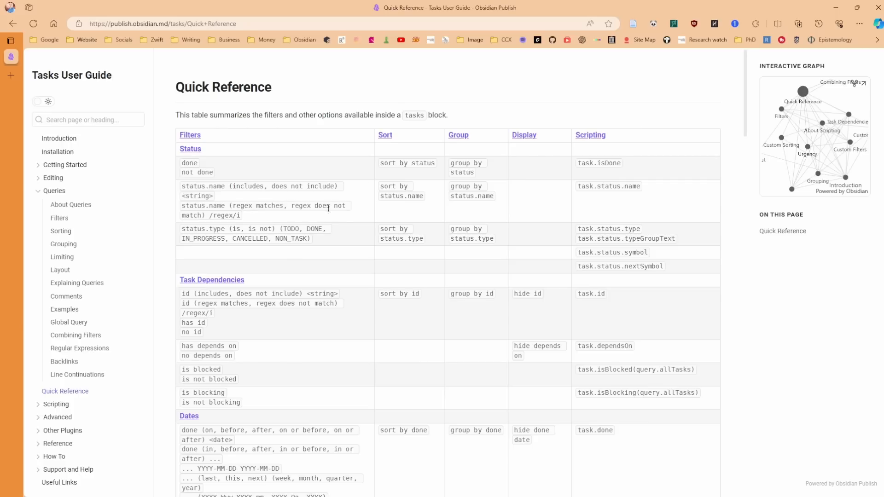
key(ctrl+f)
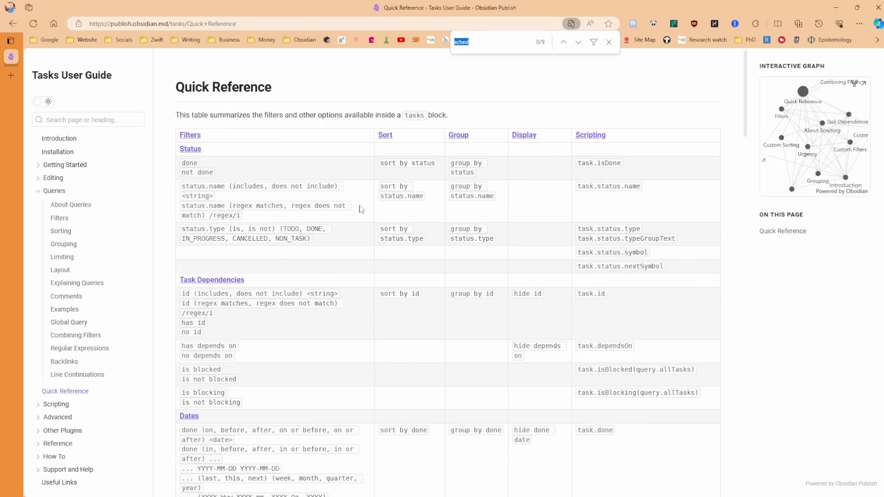
text(due)
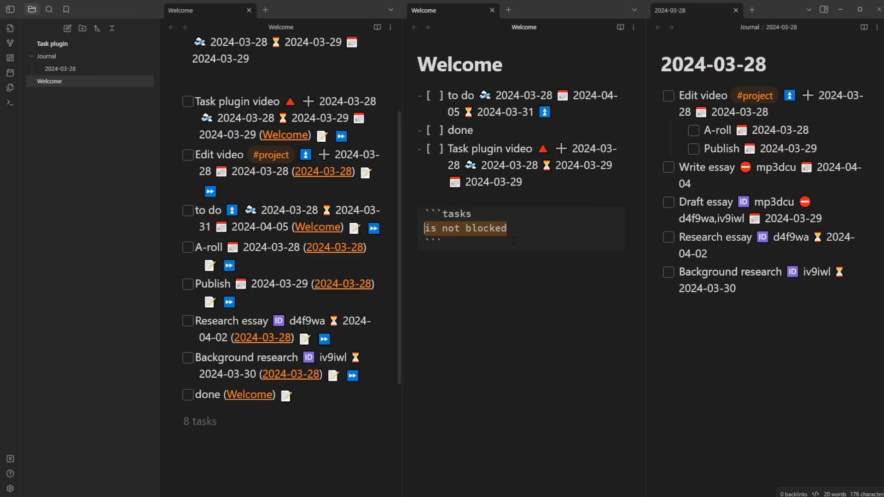
Step: Remove the "is not blocked" filter from the Welcome note's tasks query and mark the "done" task as completed
key(BackSpace)
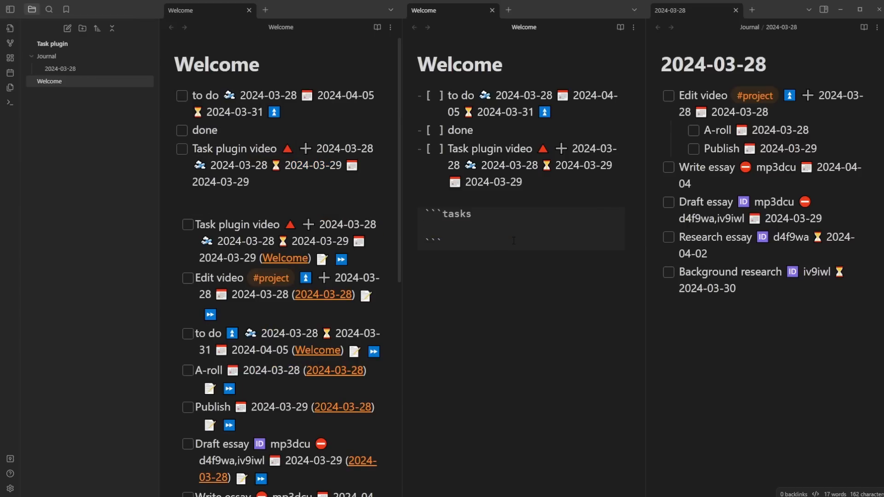
click(460, 129)
key(ctrl+Return)
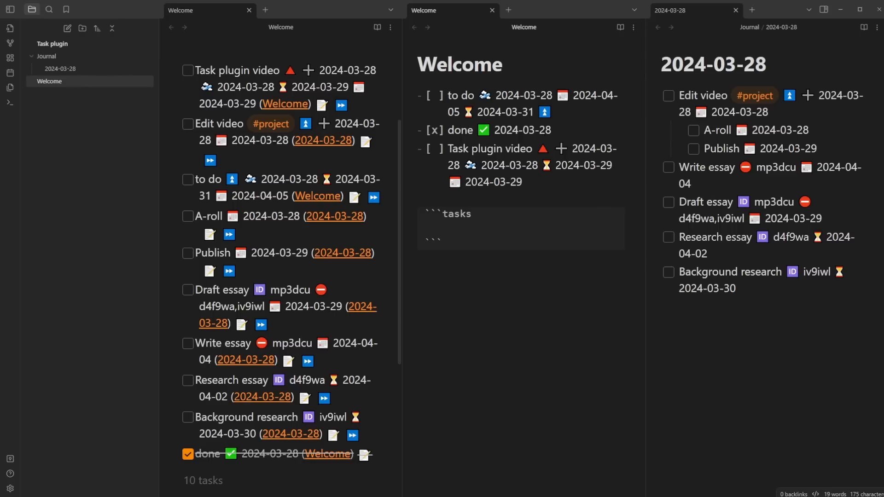
scroll(281, 276, down, 5)
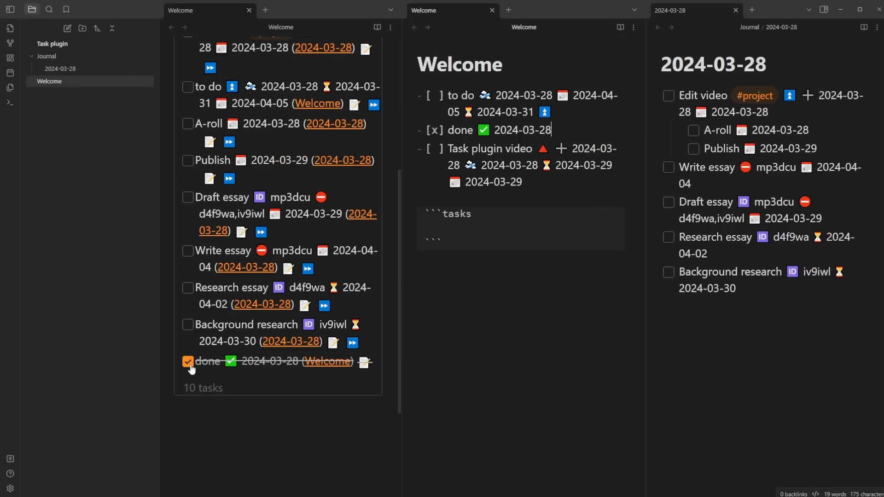
Step: Add a "not done" filter to the Welcome note's tasks query and review the resulting task list
scroll(191, 369, up, 1)
click(443, 227)
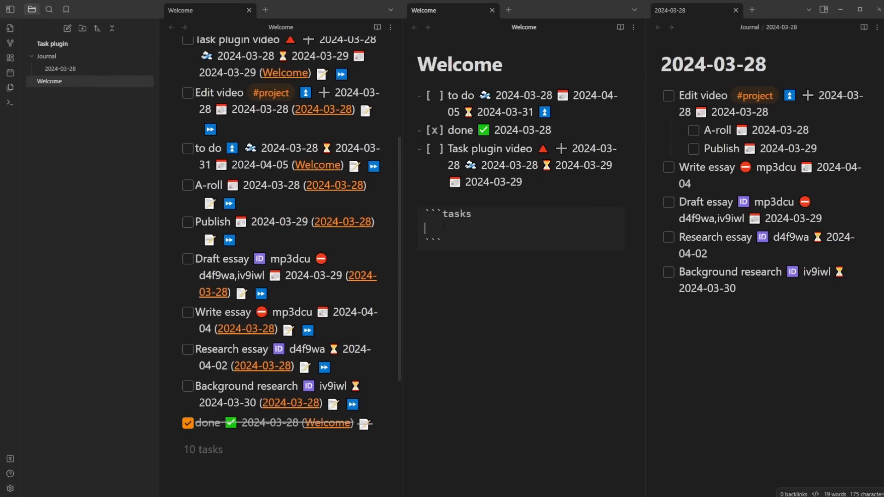
text(not done)
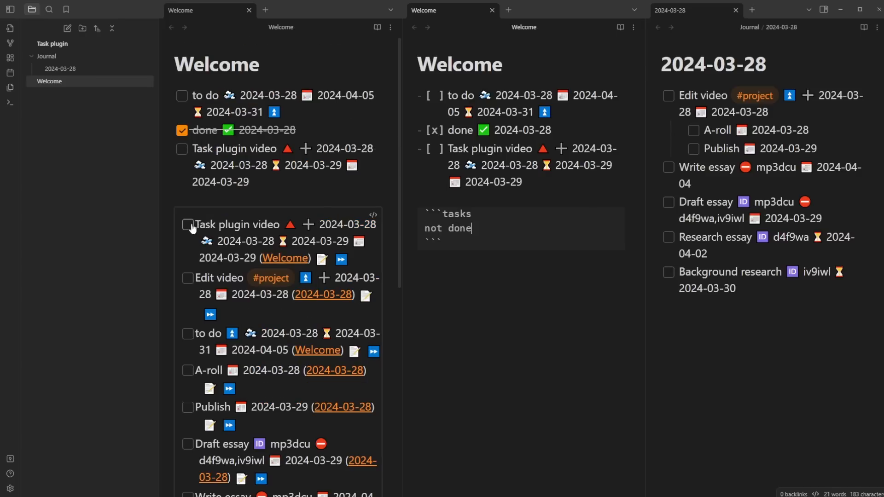
scroll(189, 226, down, 3)
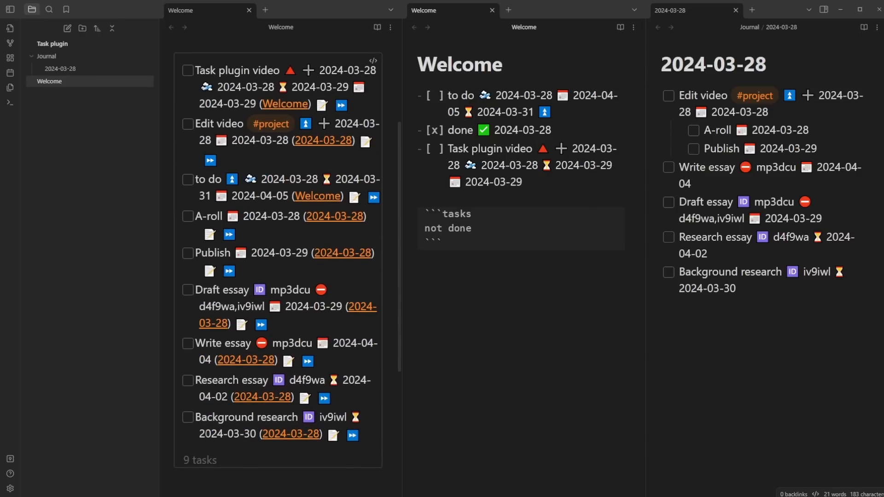
scroll(222, 284, up, 1)
Step: Replace the query filter with "status.name includes in progress" and change the "done" task's status symbol to "/"
click(448, 228)
key(ctrl+BackSpace)
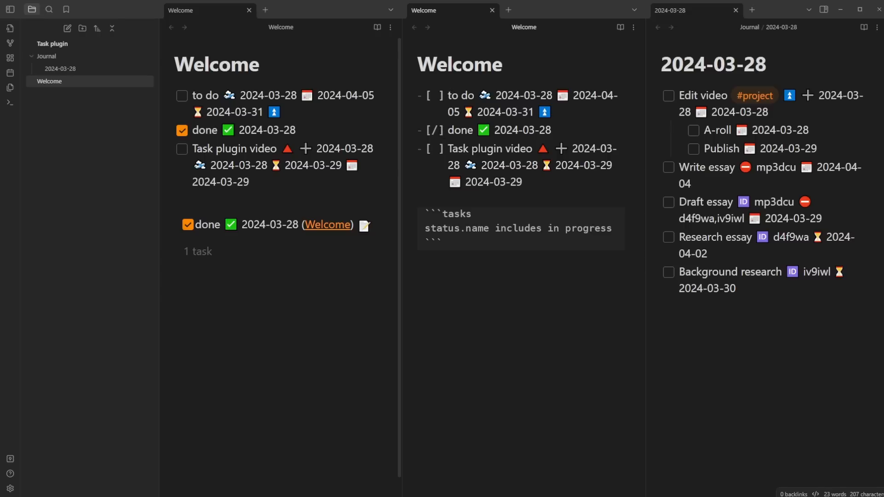
drag(431, 131, 438, 130)
click(454, 131)
double_click(498, 228)
click(541, 228)
drag(547, 228, 611, 227)
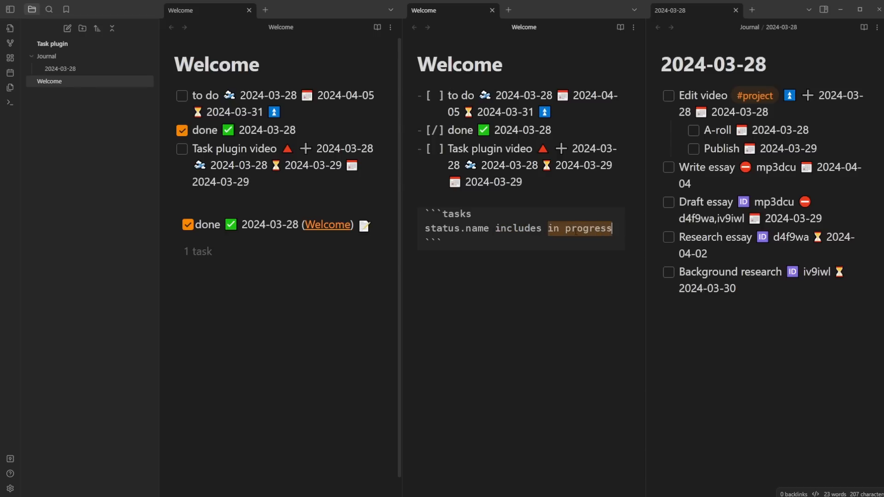
click(553, 227)
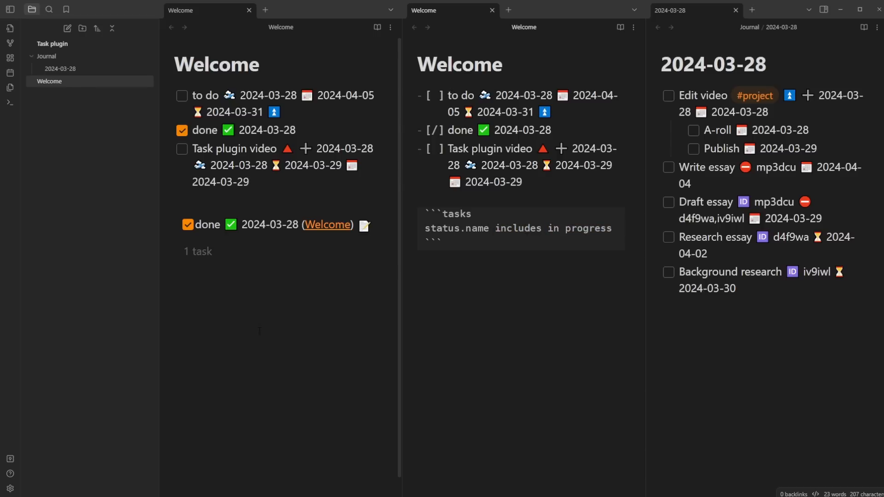
Step: Examine the In Progress custom status in the Tasks plugin settings and leave the settings
click(10, 488)
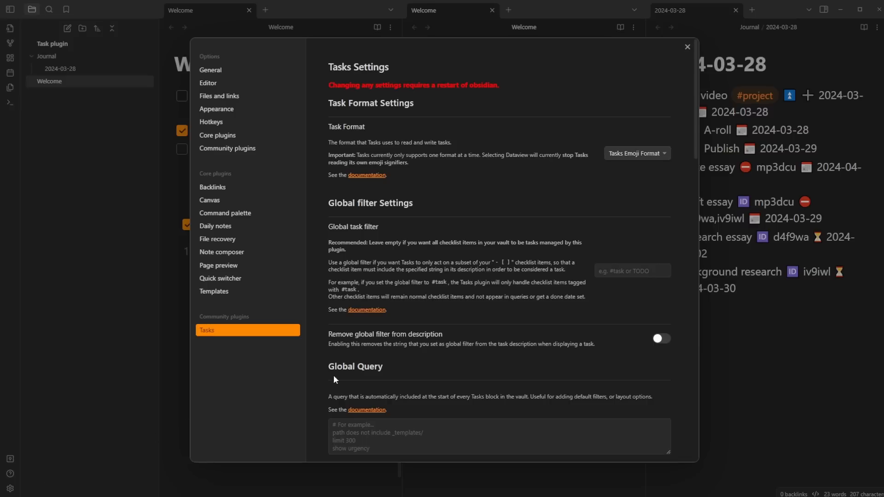
scroll(417, 274, down, 8)
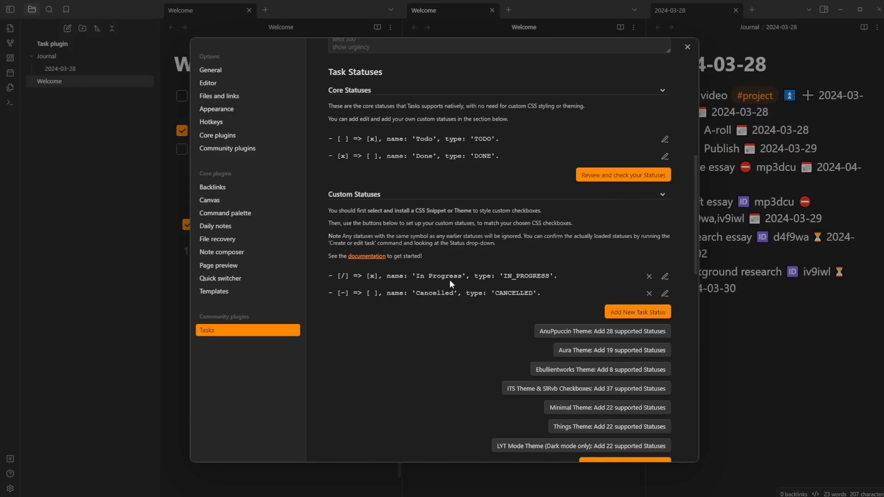
click(686, 48)
Step: Shorten the query filter to "status.name includes in" and highlight the "done" task's status symbol
drag(558, 229, 614, 229)
key(BackSpace)
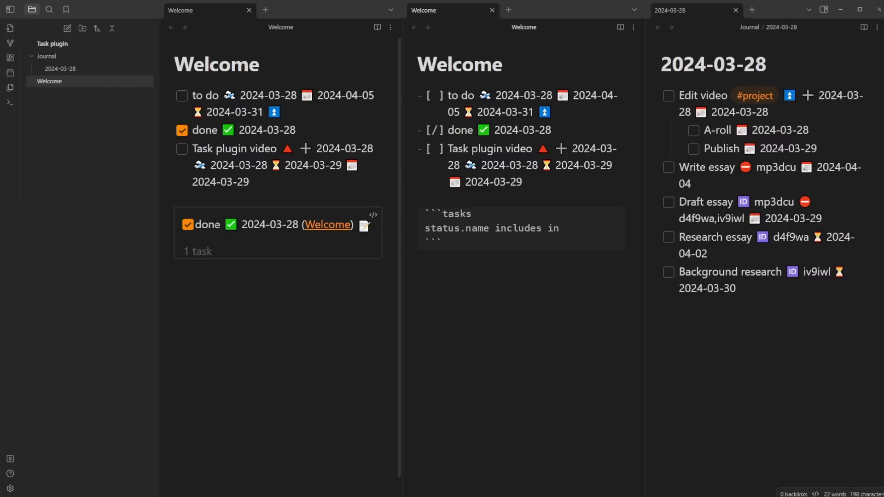
double_click(434, 129)
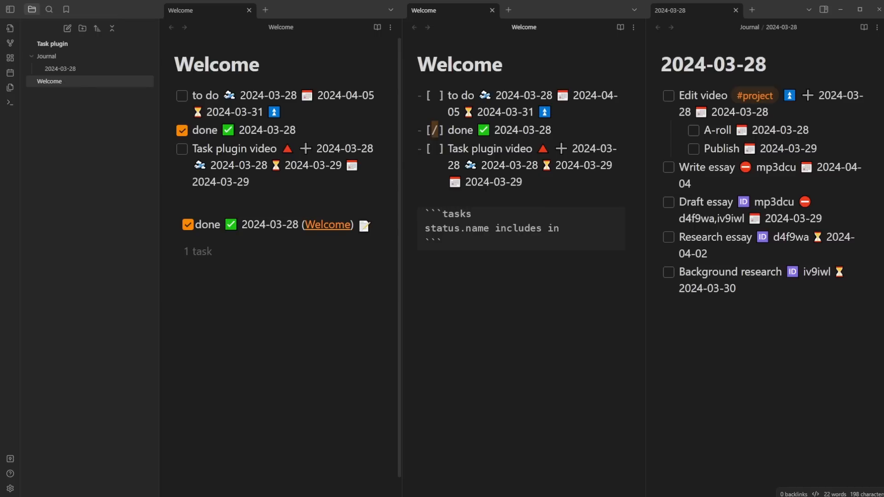
Step: Restore the "done" task's "x" status, replace the query with "sort by status" and review the task order
double_click(488, 228)
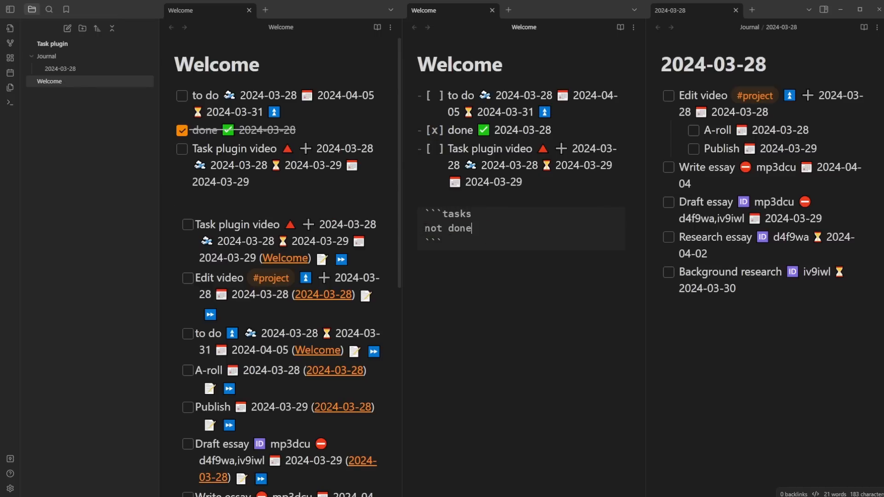
text(sort by status)
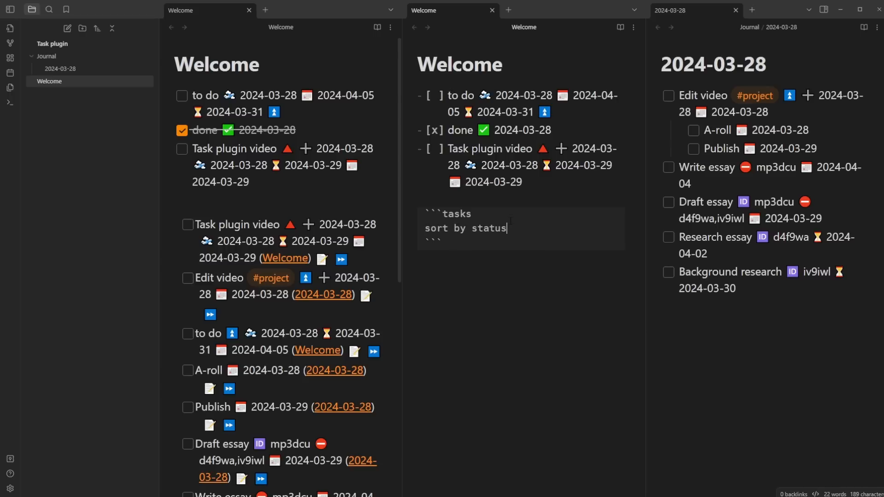
click(500, 216)
scroll(281, 276, down, 5)
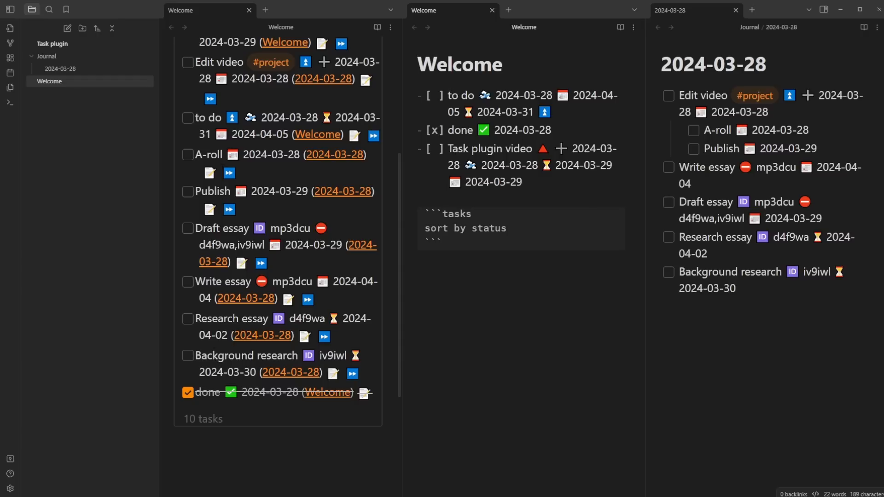
scroll(202, 398, up, 2)
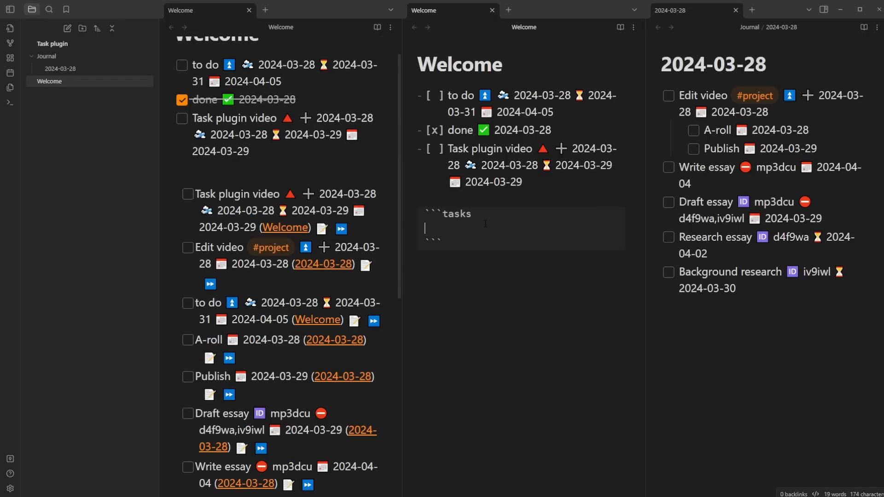
Step: Try the "is not blocked" filter in the tasks query and replace it with "sort by id"
text(is blocked)
key(ctrl+Left)
text(not)
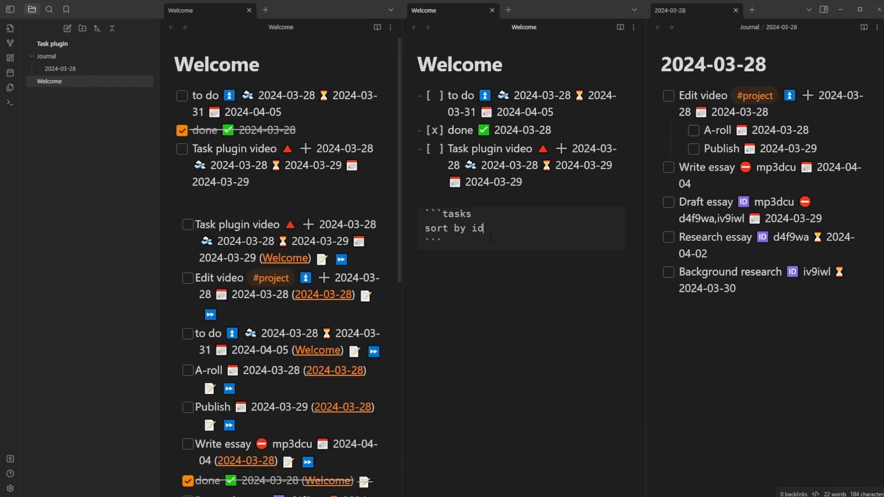
scroll(315, 316, down, 5)
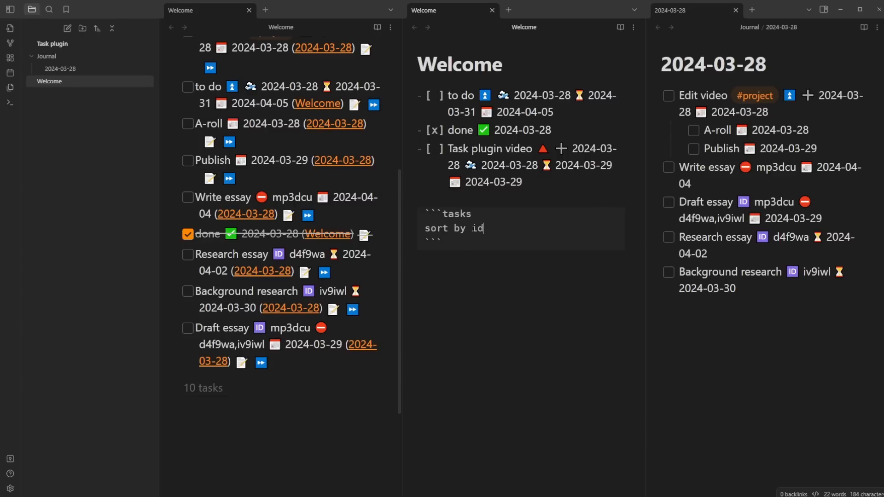
Step: Replace the query with the lines "hide id" and "hide depends on"
drag(483, 228, 417, 230)
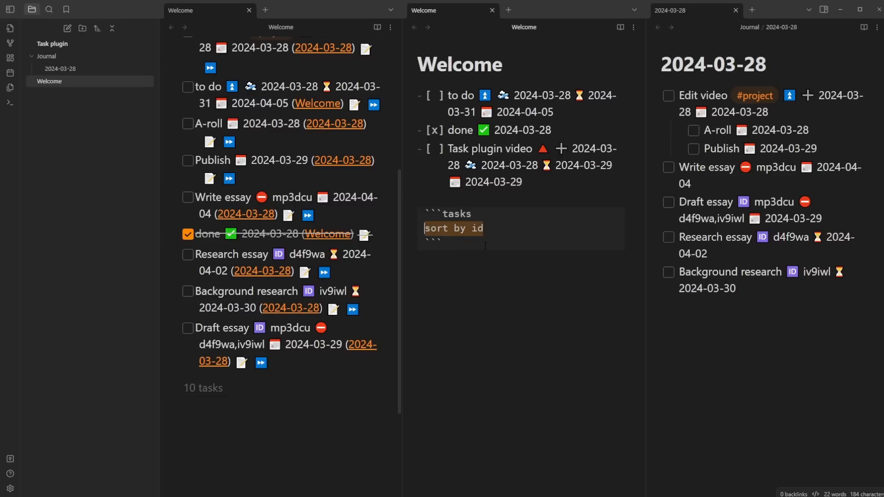
text(hide id)
click(755, 237)
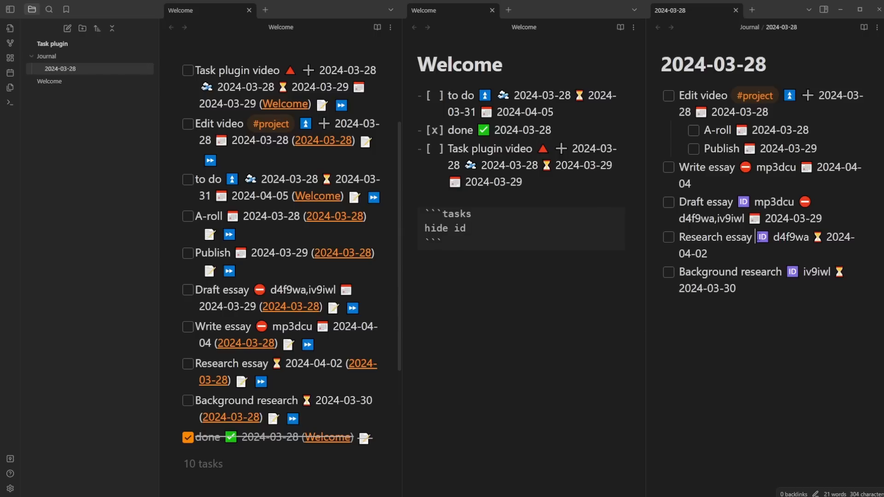
drag(755, 237, 809, 237)
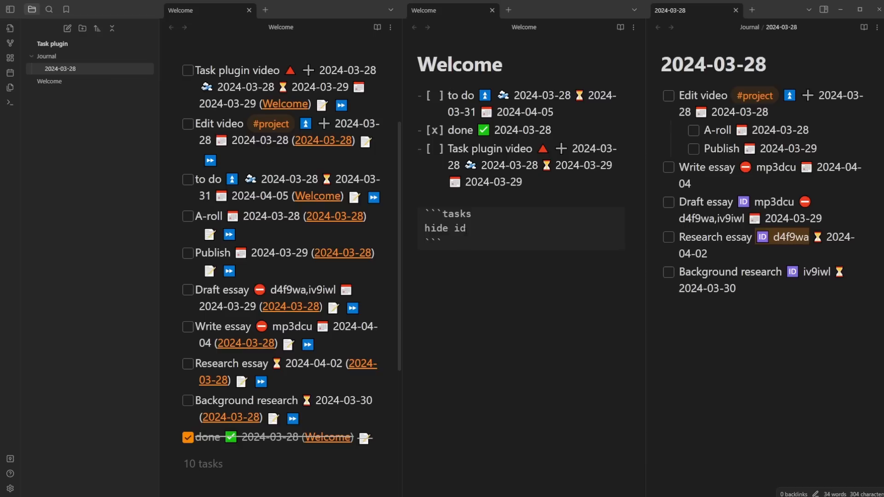
double_click(459, 228)
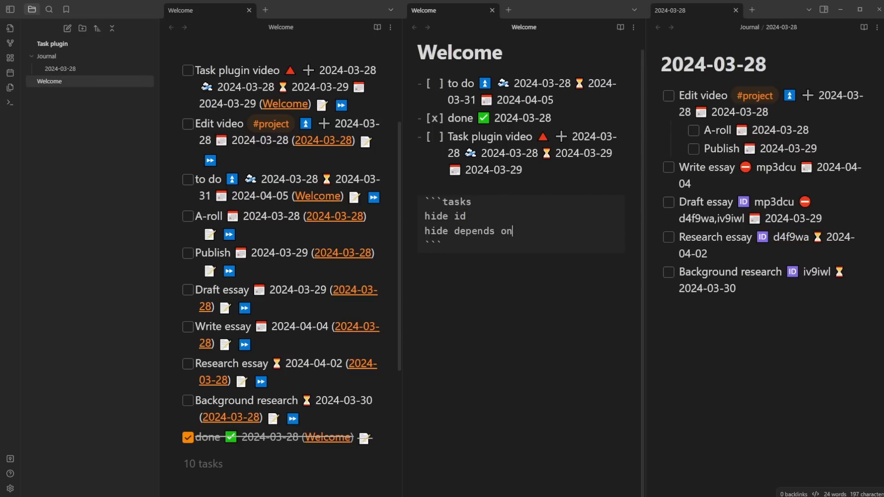
drag(454, 230, 554, 229)
Step: Add an "is blocked" filter line above the two hide lines in the tasks query
click(476, 219)
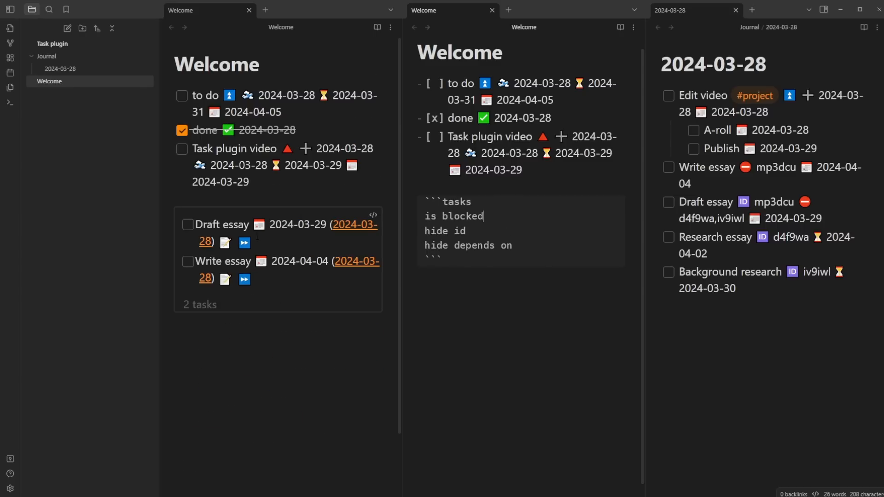
click(459, 245)
click(474, 229)
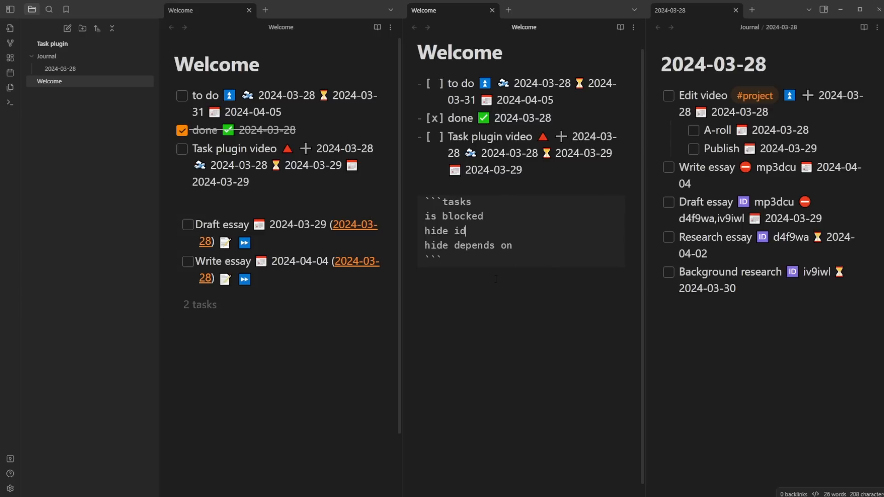
Step: Open the Write essay task for editing, check which task it depends on, and close it without changes
click(225, 279)
scroll(378, 264, down, 1)
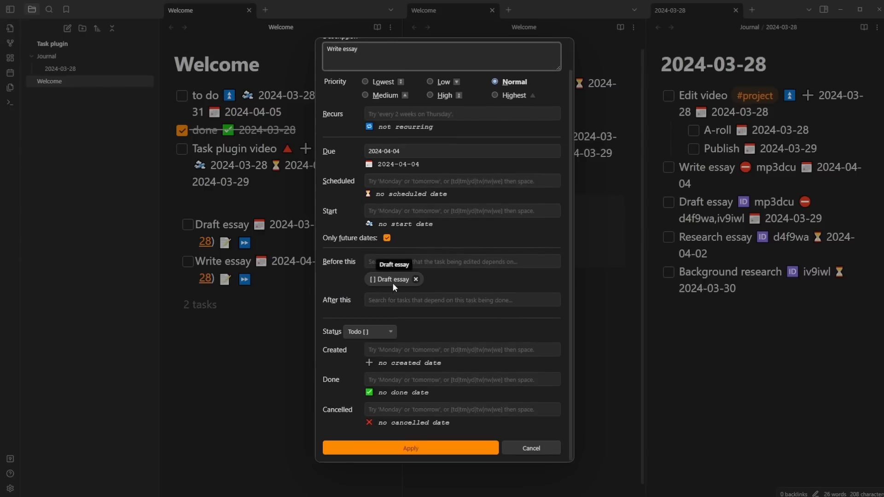
key(Escape)
Step: Clear the blocked filter and hide lines from the tasks query and enter "hide due date"
drag(483, 216, 422, 217)
drag(474, 231, 421, 231)
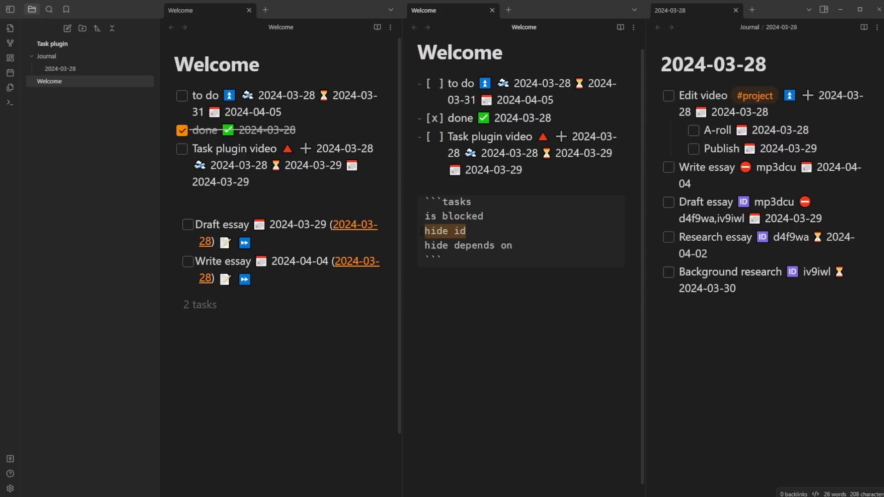
drag(519, 247, 424, 245)
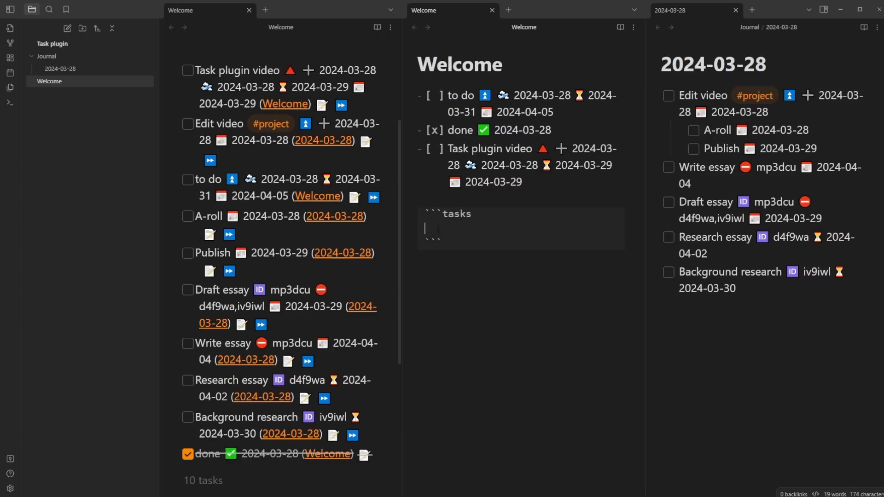
text(hide due date)
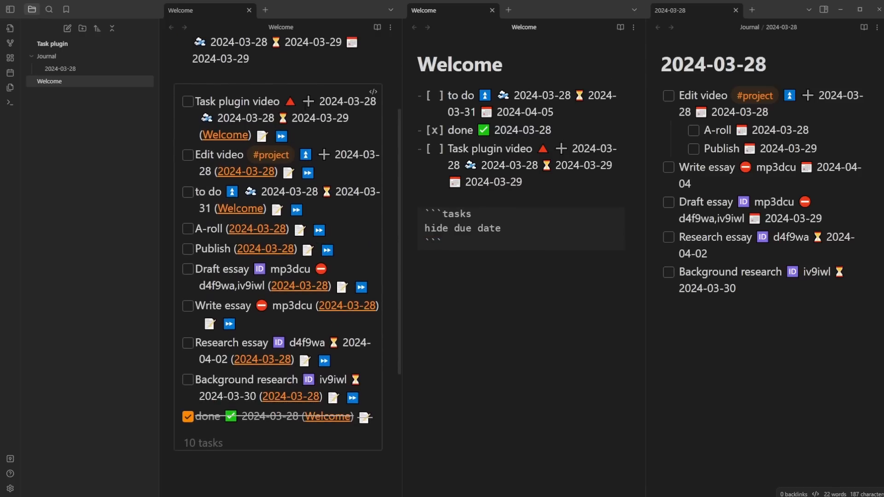
Step: Add a "hide scheduled date" line to the query and change it to "hide created date"
key(Return)
text(hide scheduled date)
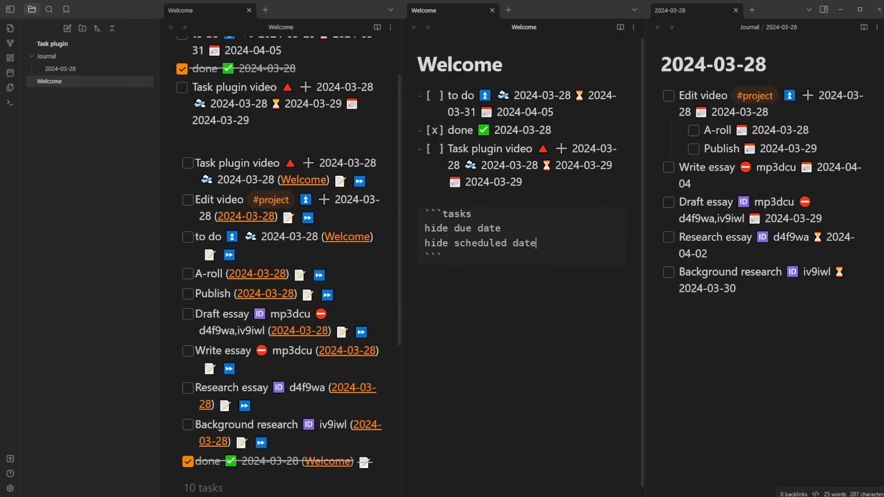
double_click(490, 244)
text(created)
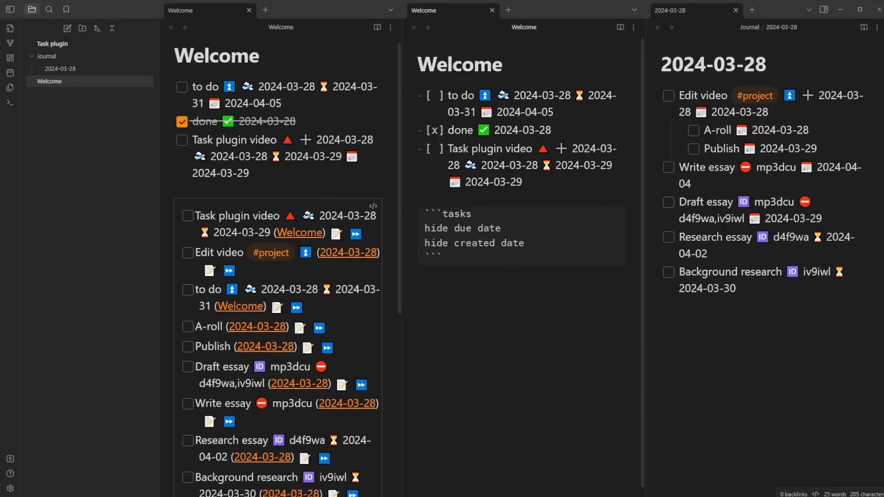
scroll(275, 303, down, 2)
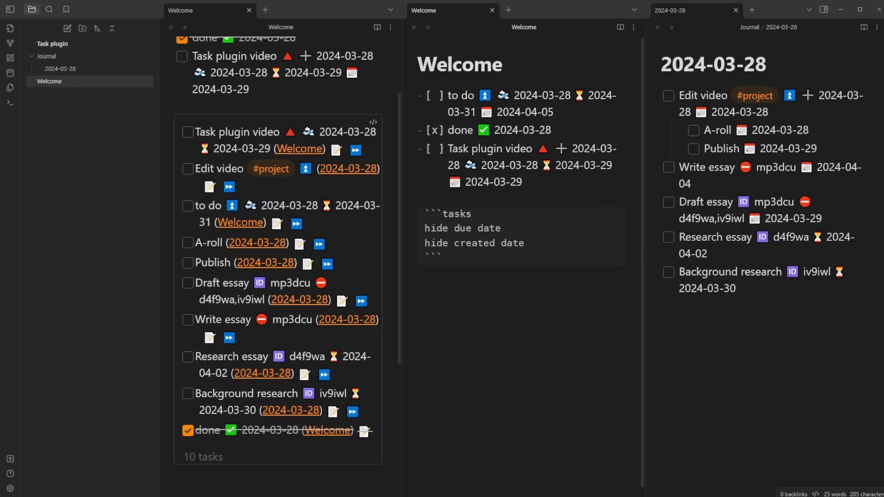
drag(454, 228, 512, 229)
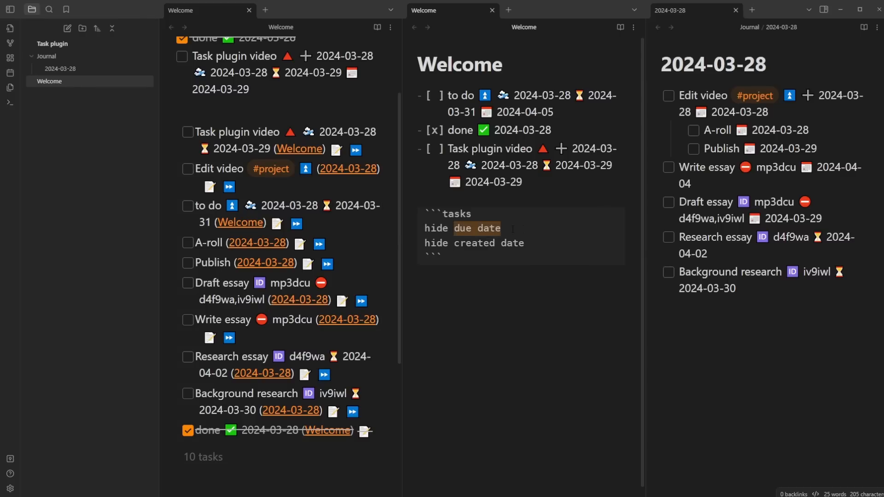
click(490, 228)
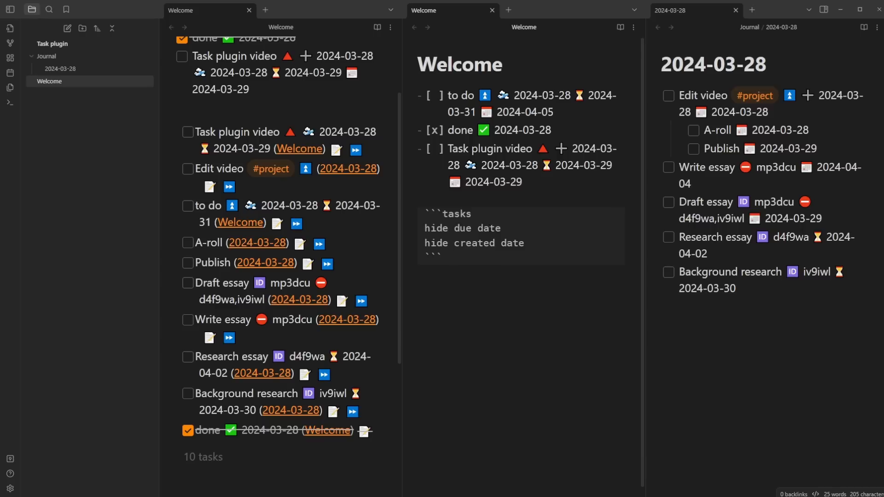
Step: Add a second tasks query block below the first with the filter "due this week"
text(```tasks due this week ```)
drag(472, 289, 424, 288)
drag(450, 315, 425, 317)
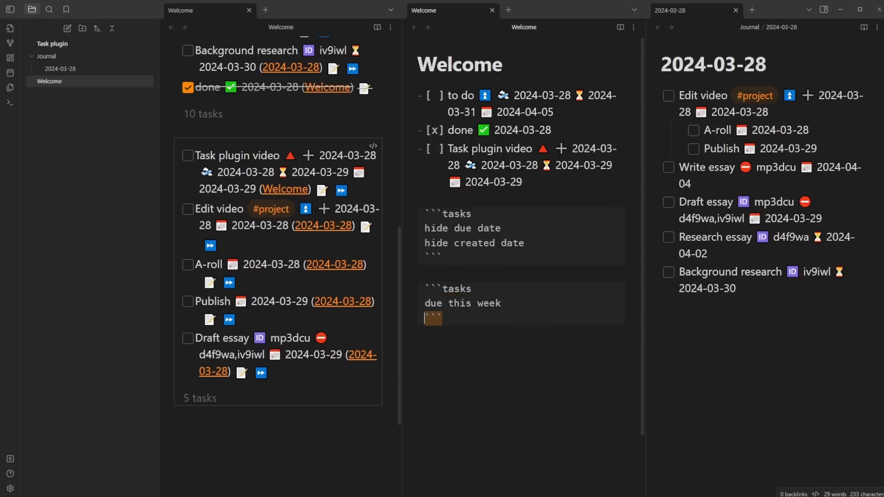
click(447, 303)
drag(448, 302, 501, 303)
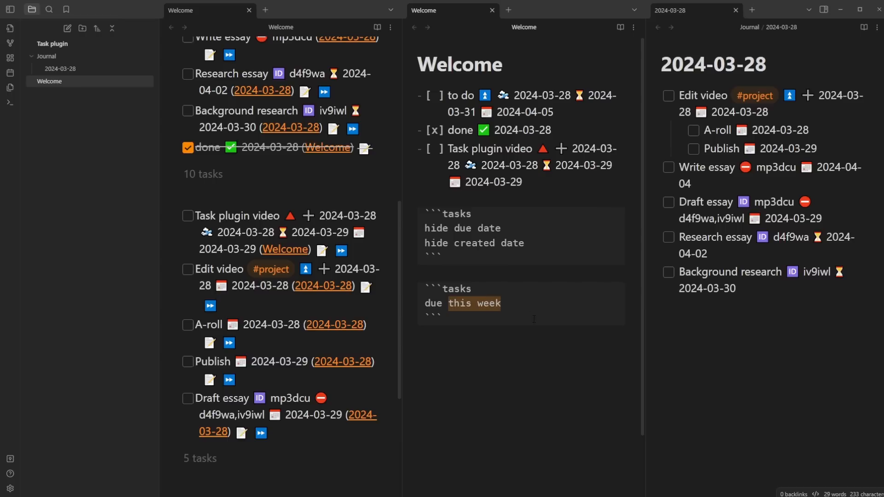
click(446, 303)
drag(443, 303, 424, 303)
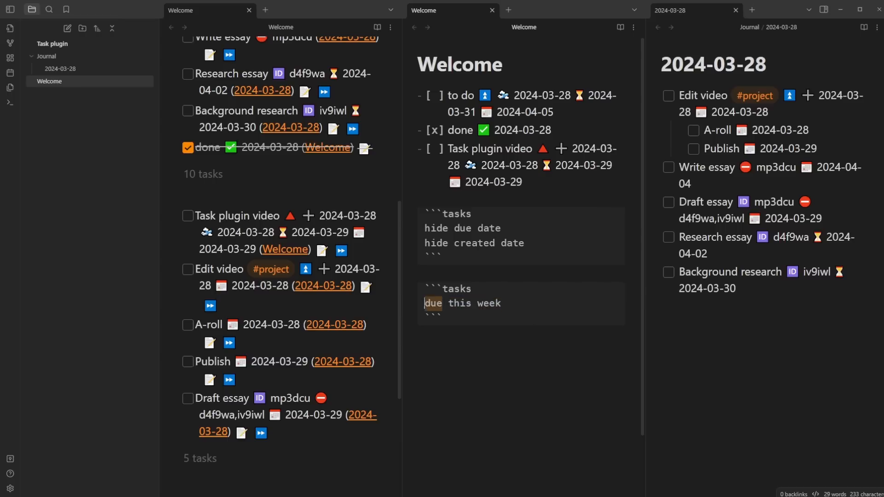
Step: Add the lines "hide scheduled date", "hide id" and "hide depends on" to the second tasks query
click(454, 320)
text(hide scheduled date hide id hide depends on)
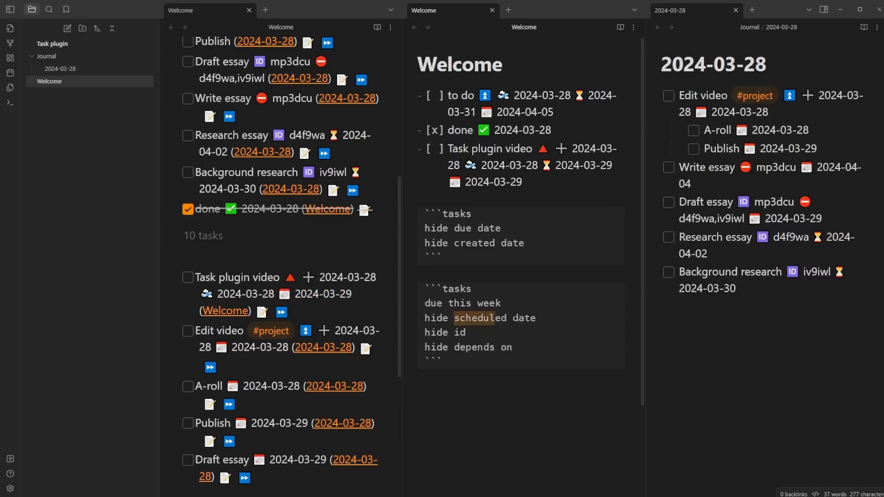
Step: Add the lines "hide created date", "hide start date" and "sort by due" to the second tasks query
drag(512, 347, 454, 347)
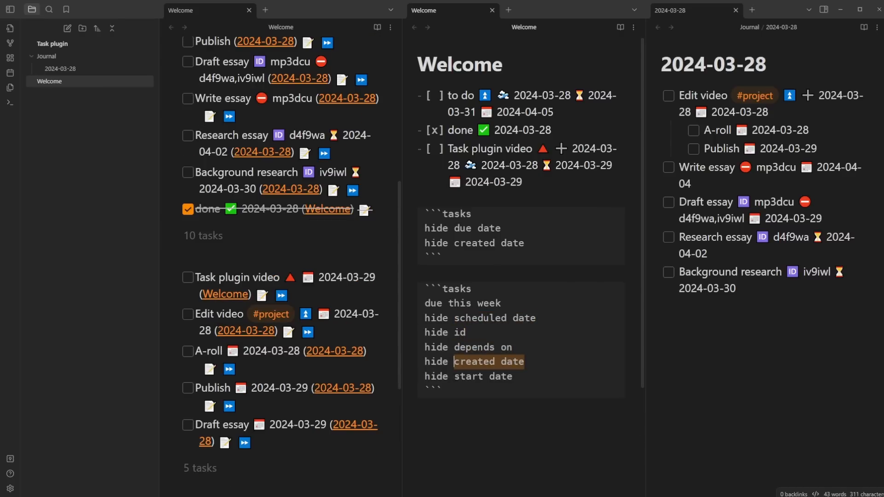
drag(454, 377, 512, 377)
click(540, 375)
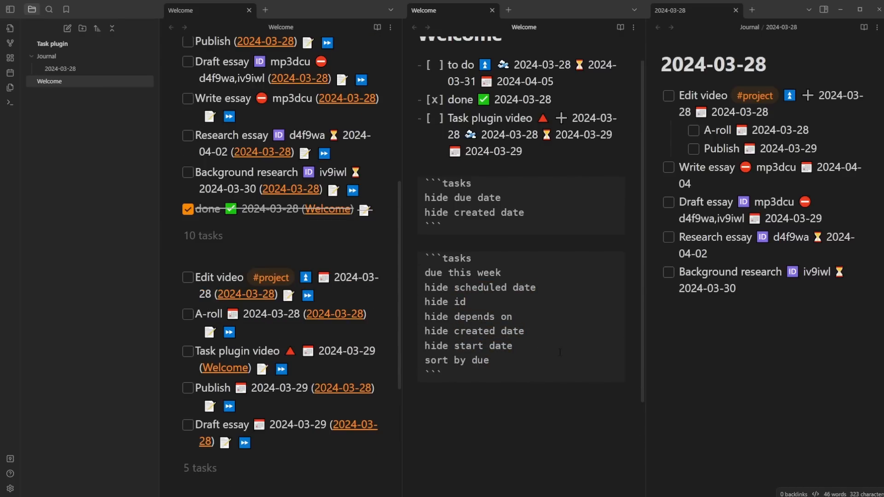
Step: Change the second query's sort line to "sort by priority"
key(BackSpace)
key(BackSpace)
key(BackSpace)
text(priority)
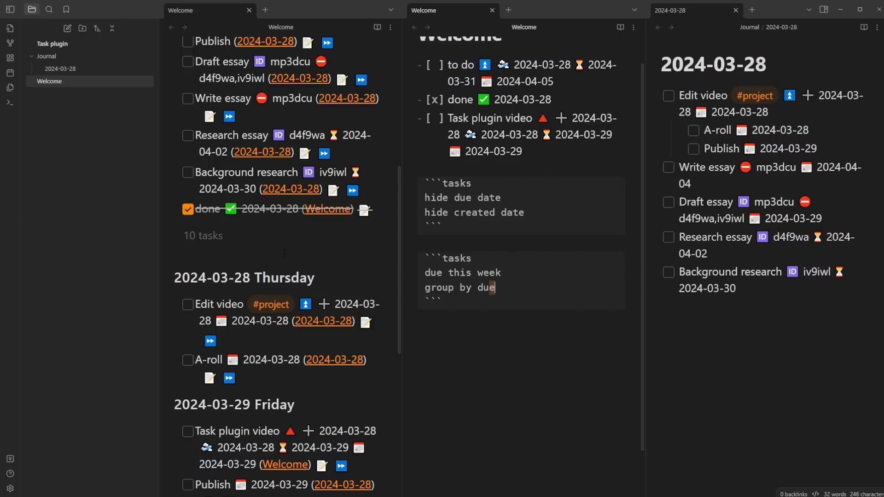
Step: Add an unnamed task below Background research in the 2024-03-28 journal note, recurring every day and due 2024-03-28
click(284, 252)
scroll(284, 252, down, 1)
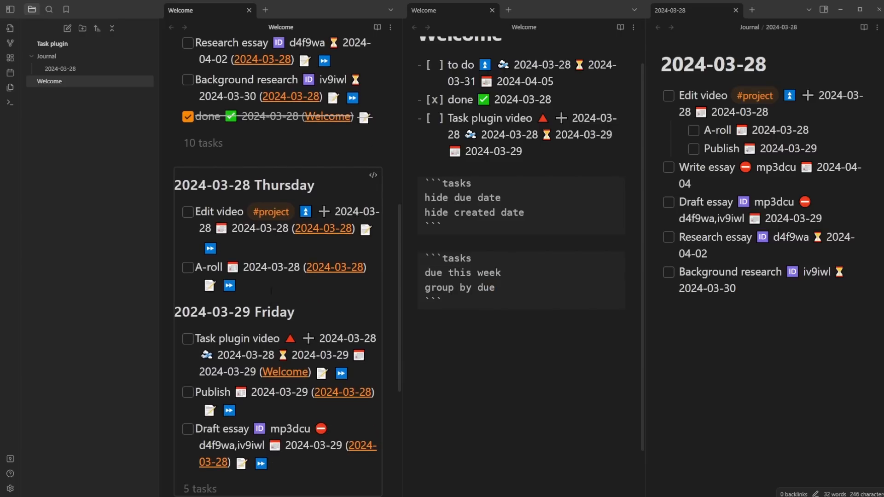
scroll(256, 252, down, 2)
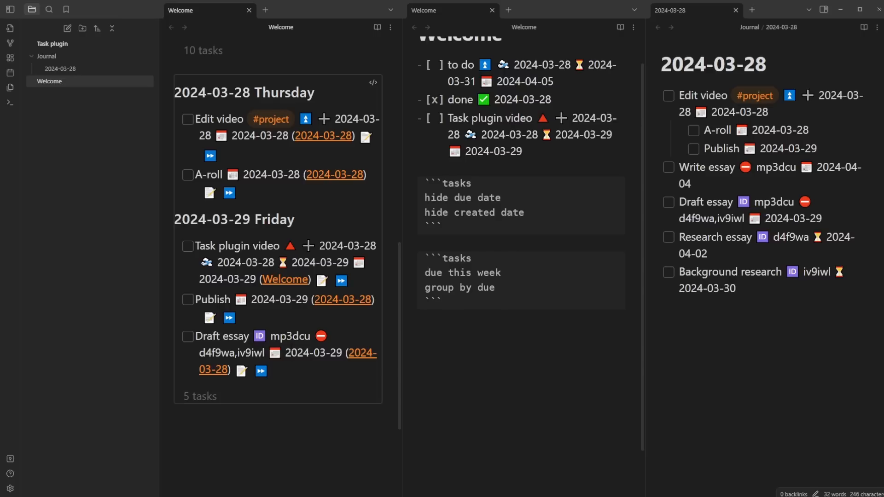
click(754, 321)
key(Return)
text(re)
key(Return)
text(ev)
key(Down)
key(Return)
text(due)
key(Return)
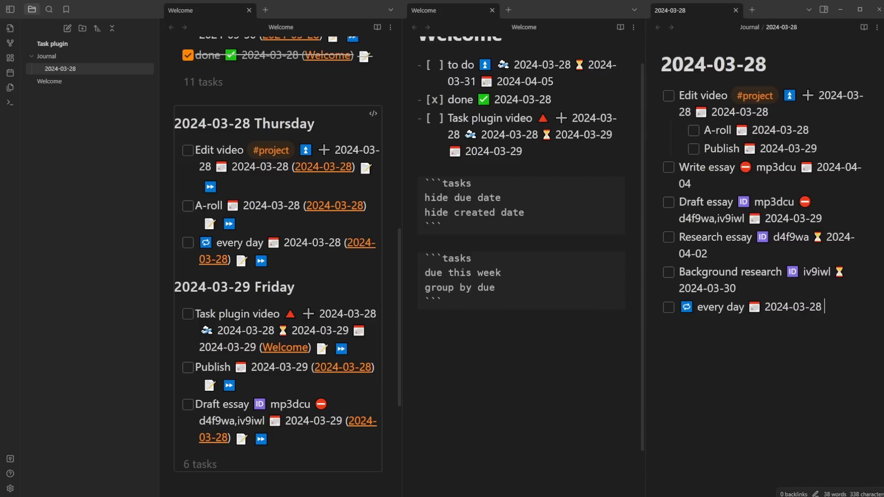
Step: Add the filter "is not recurring" to the second tasks query
click(514, 293)
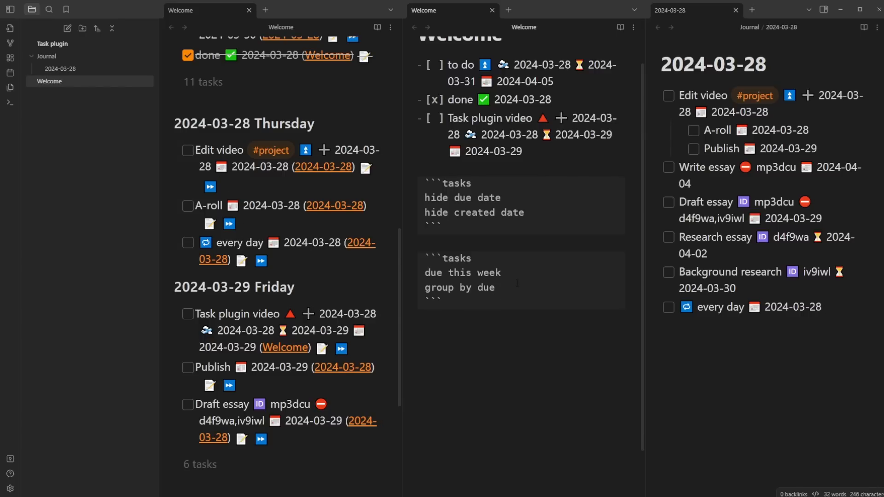
text(is not recurring)
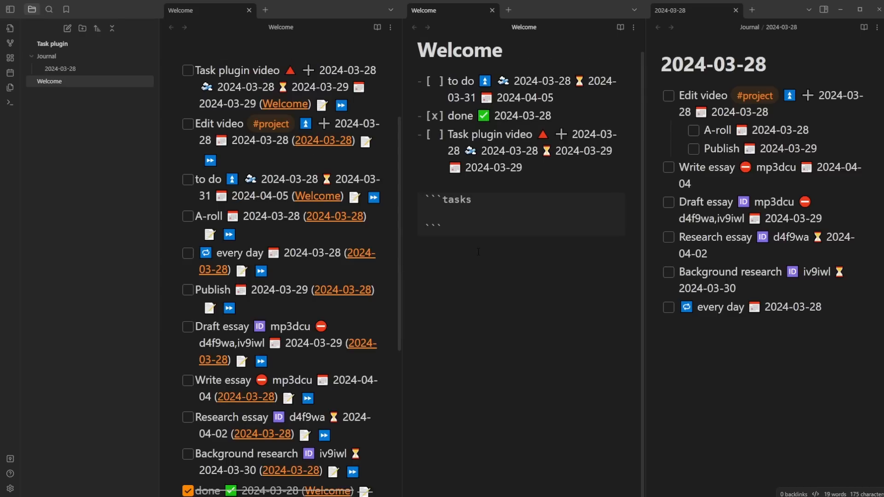
Step: Follow the backlinks of the to do, Research essay and Background research results to their source notes, returning to the Welcome note
click(307, 198)
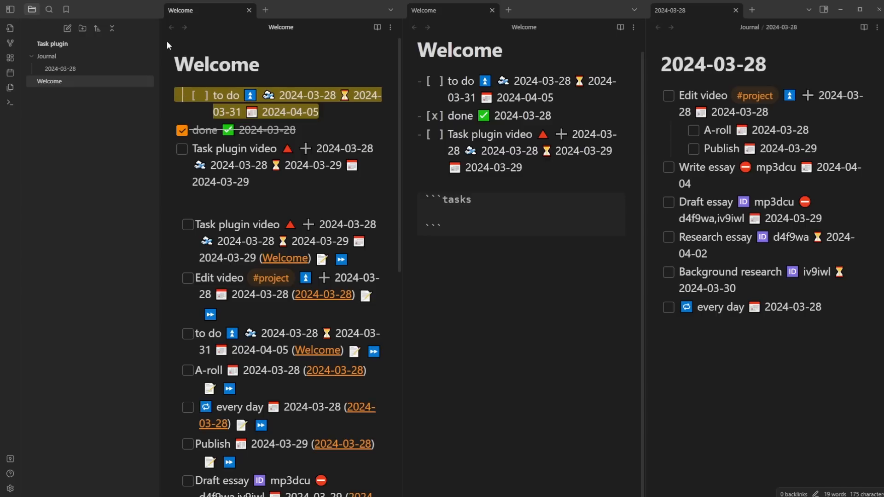
scroll(166, 41, down, 6)
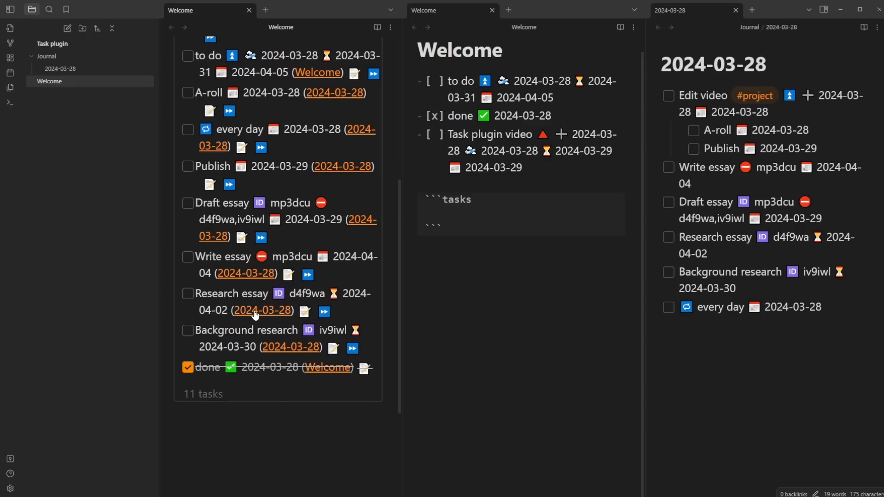
click(275, 311)
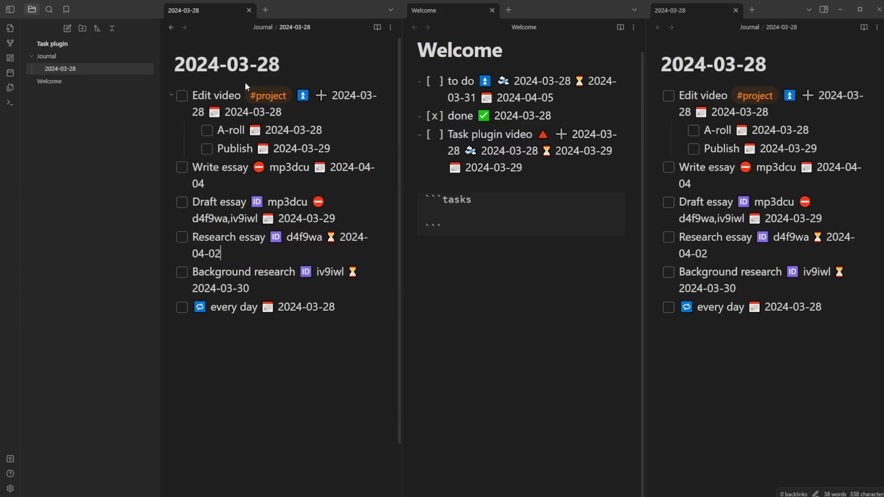
click(171, 28)
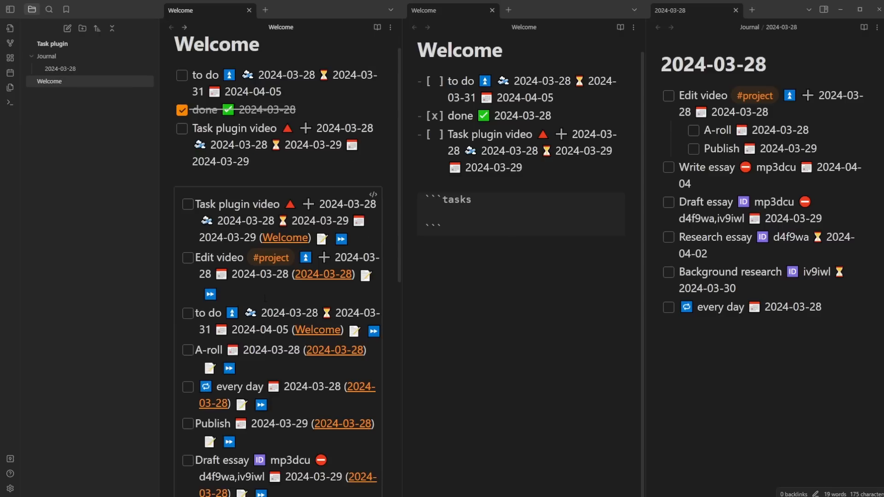
click(184, 27)
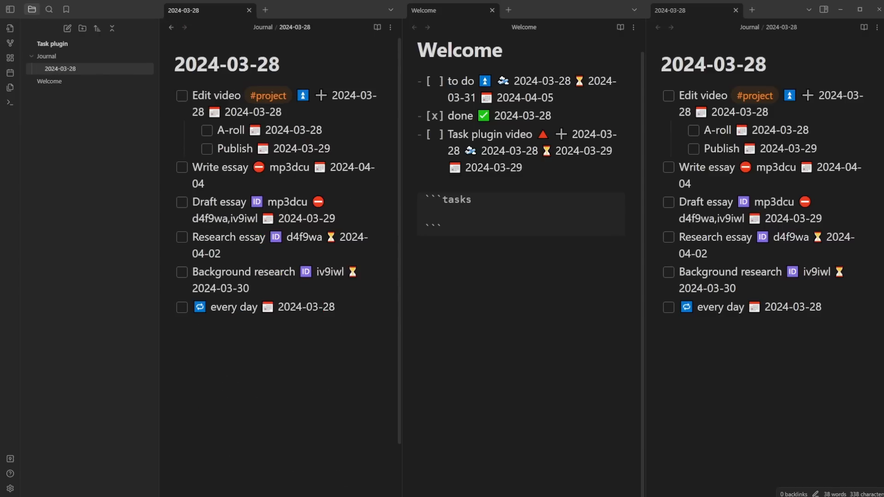
click(172, 28)
scroll(274, 325, down, 5)
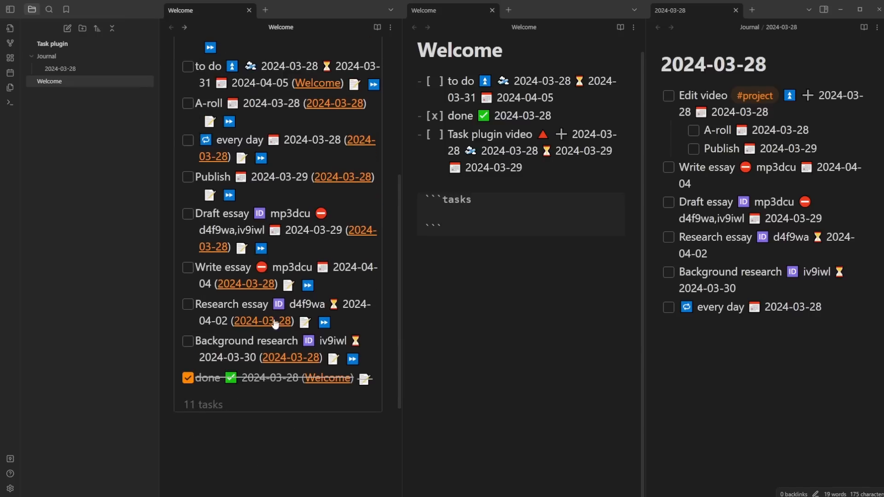
click(287, 358)
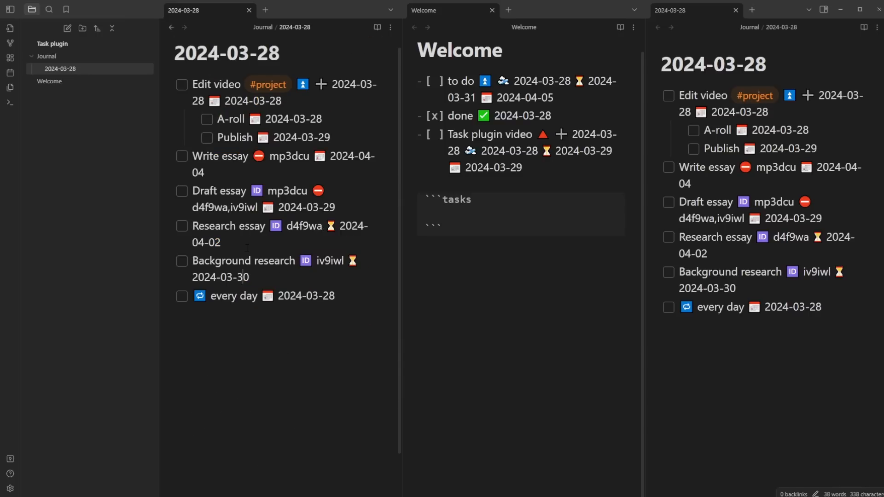
click(171, 27)
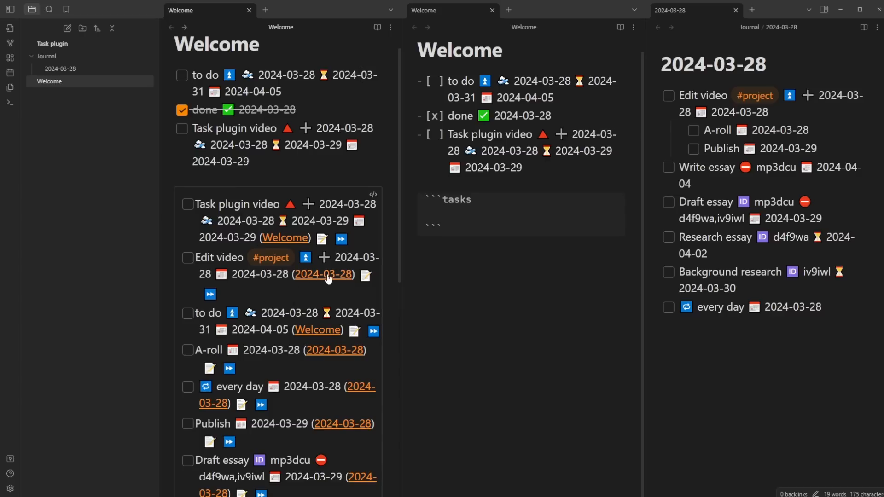
Step: Bring back the "hide backlinks" line in the tasks query and check the rendered task list
click(417, 214)
key(ctrl+z)
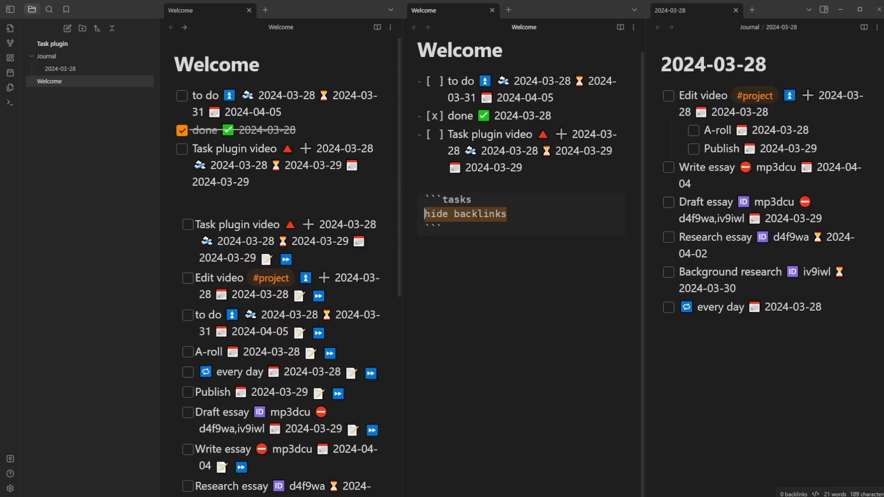
click(478, 216)
scroll(307, 315, down, 3)
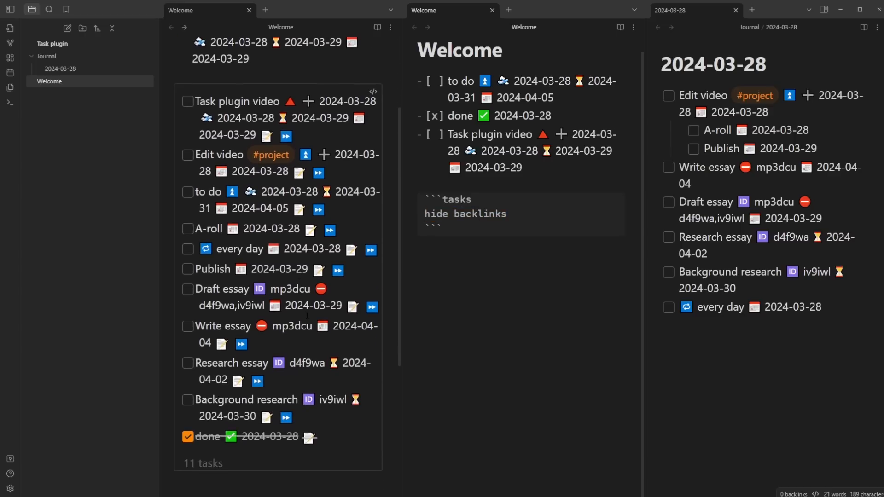
Step: Switch to the browser, read the Tasks User Guide's built-in backlink options, and back in Obsidian follow the Task plugin video's short-mode link
key(alt+Tab)
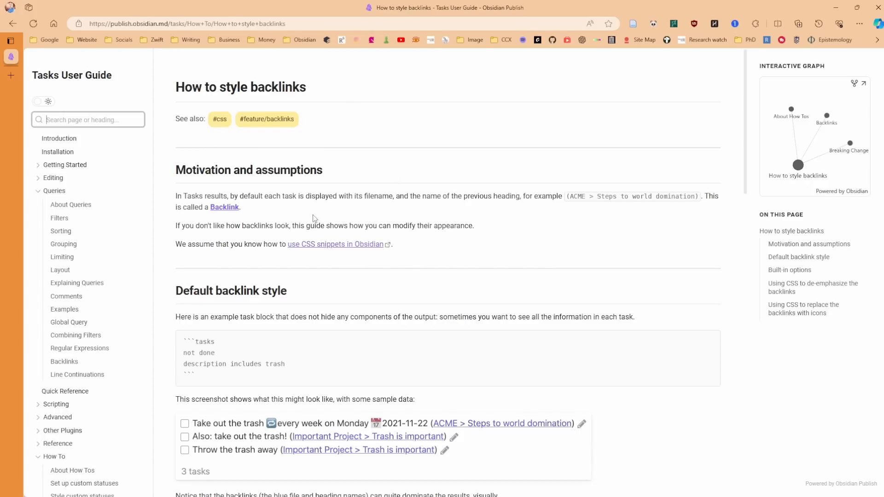
scroll(314, 218, down, 4)
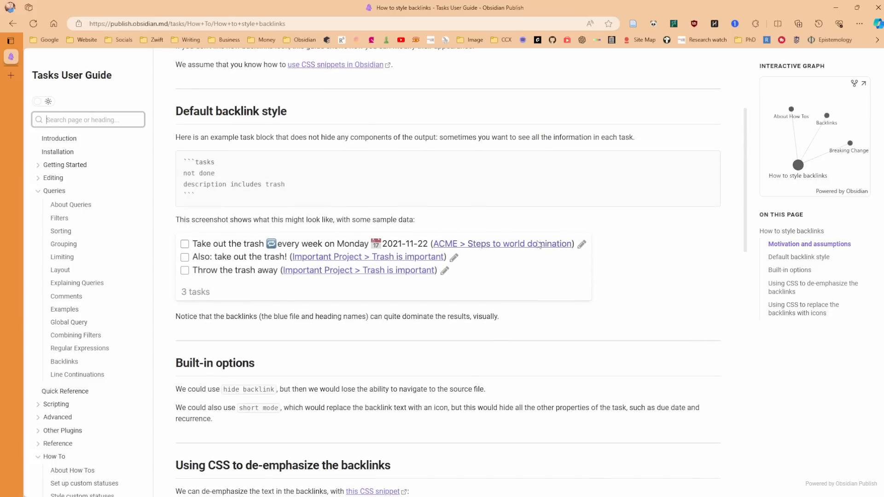
scroll(526, 251, down, 5)
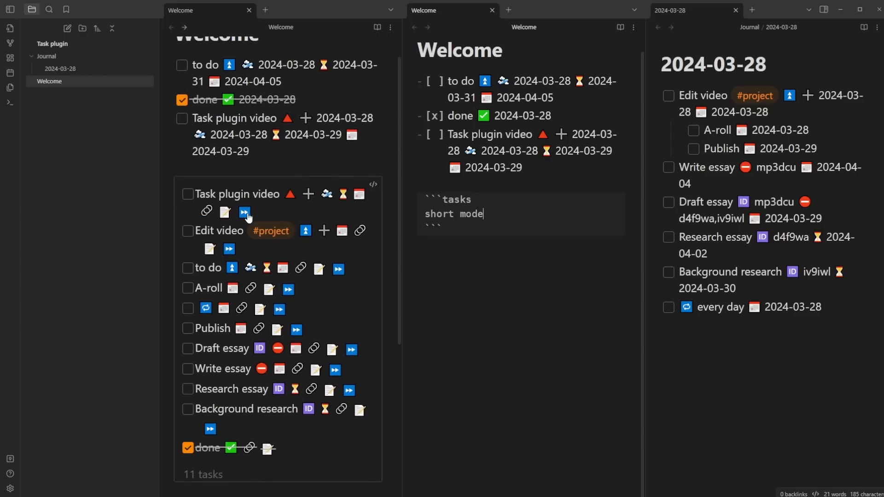
click(207, 213)
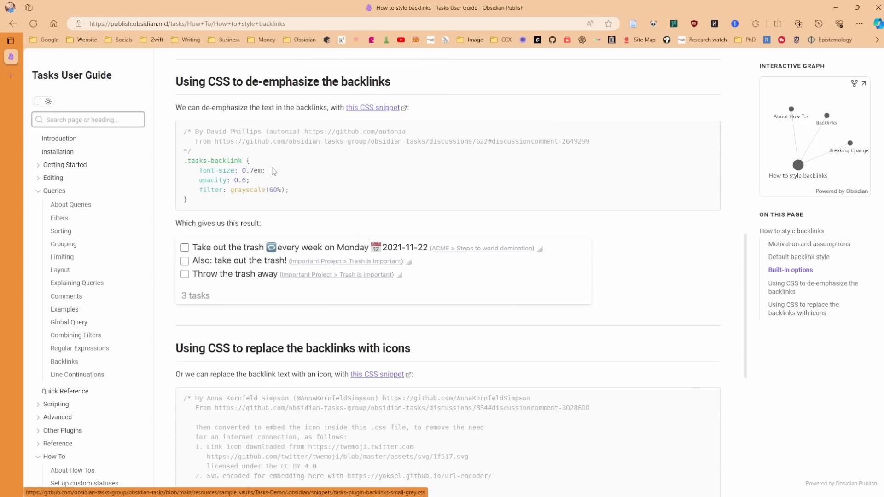
Step: Read the guide's CSS snippets for de-emphasizing backlinks and replacing them with icons
scroll(270, 290, down, 6)
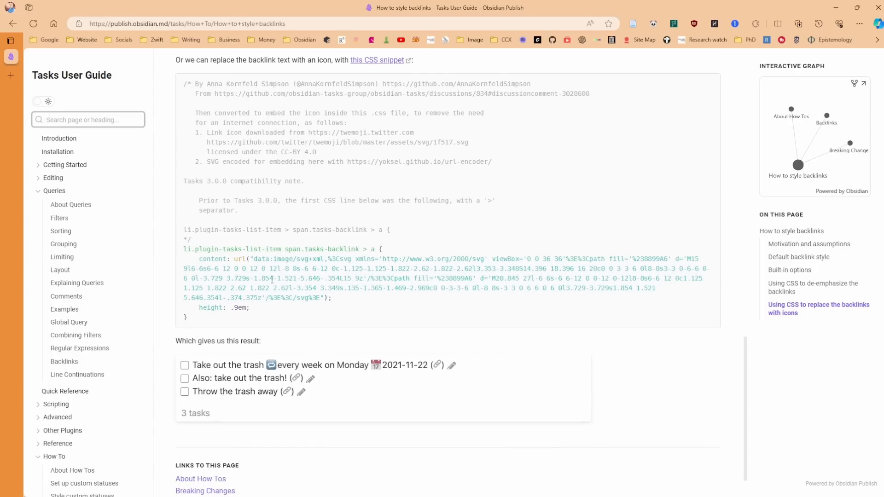
scroll(271, 271, down, 1)
scroll(258, 193, up, 1)
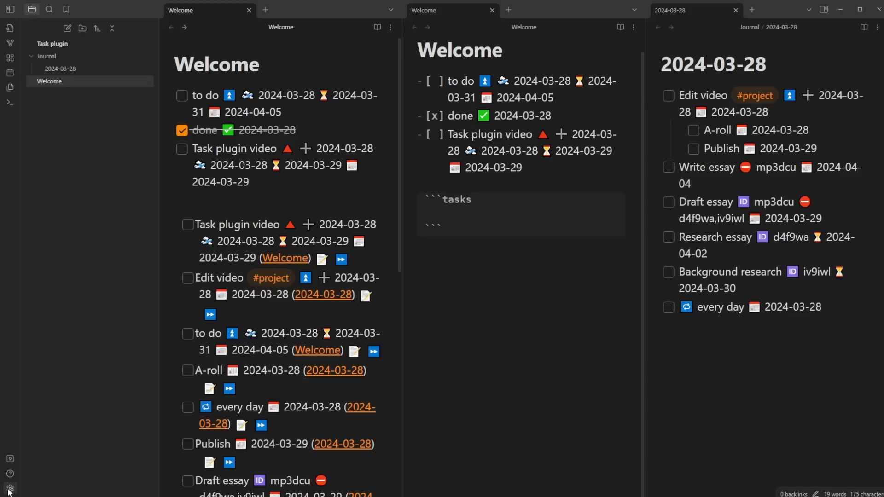
Step: Open the vault's CSS snippets folder from Obsidian's Appearance settings
click(9, 489)
click(219, 114)
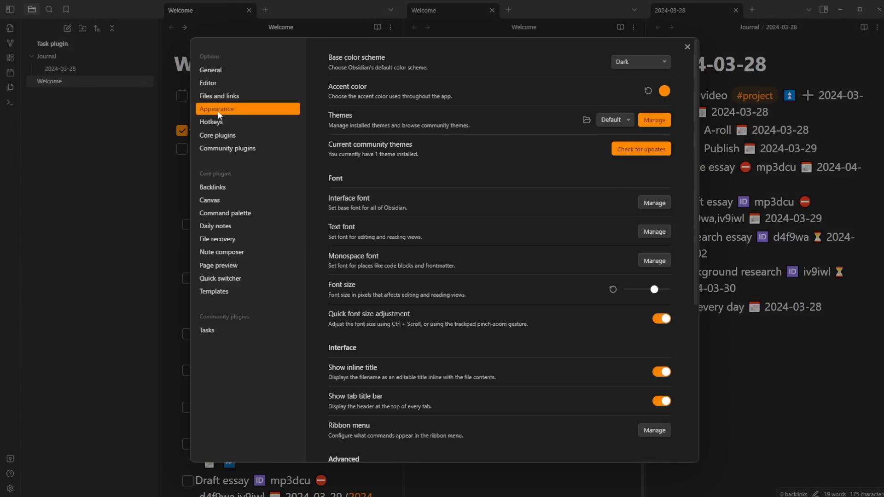
scroll(569, 159, down, 5)
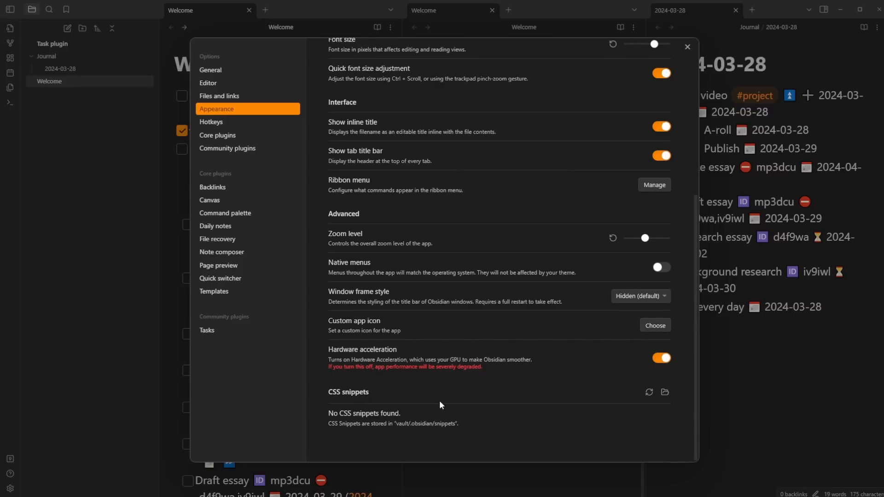
click(665, 393)
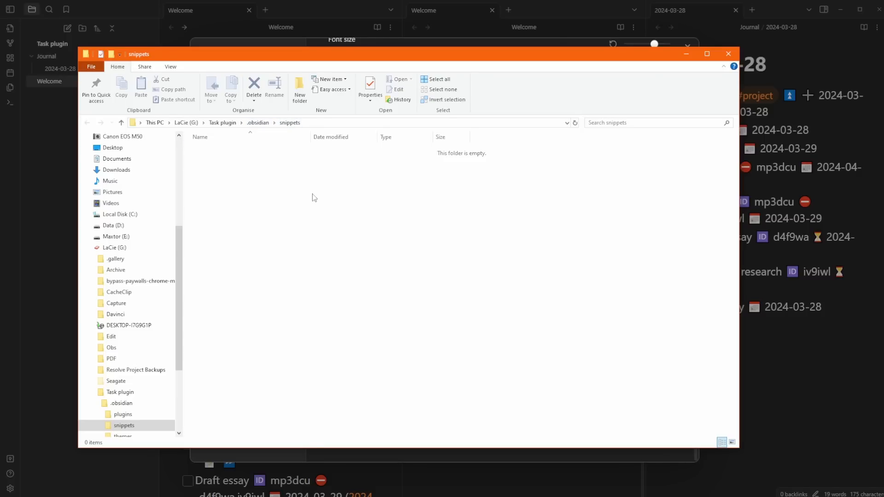
Step: Create a new text document in the snippets folder and change its extension to css
right_click(268, 172)
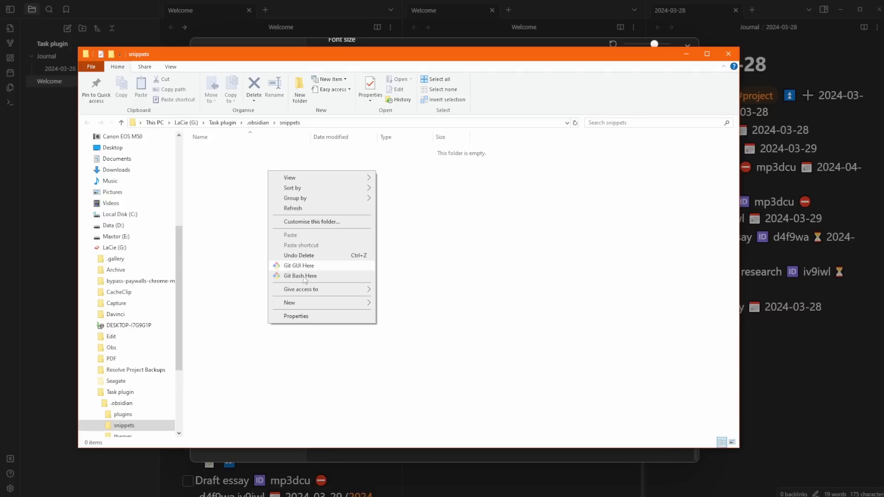
mouse_move(306, 303)
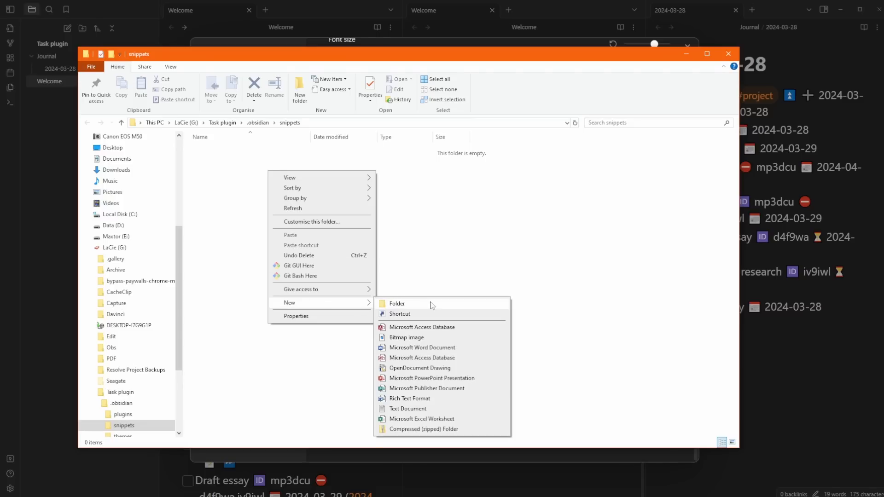
click(414, 409)
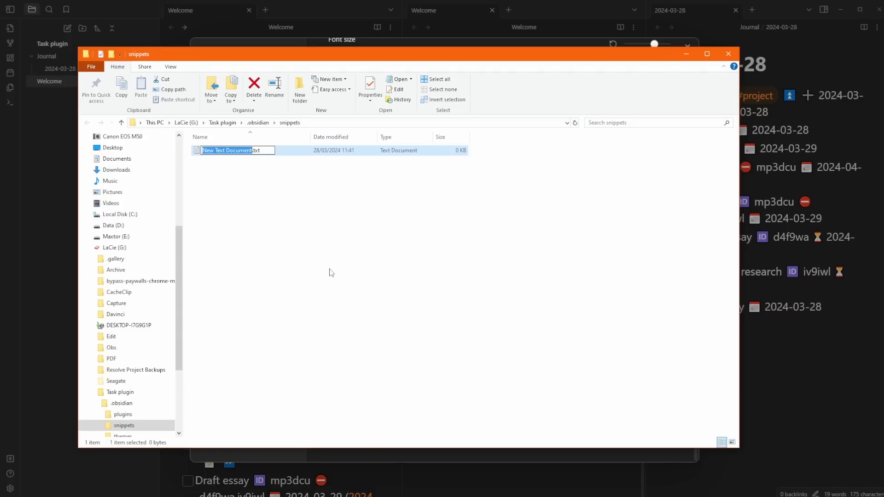
key(Right)
key(Delete)
key(Delete)
key(Delete)
text(css)
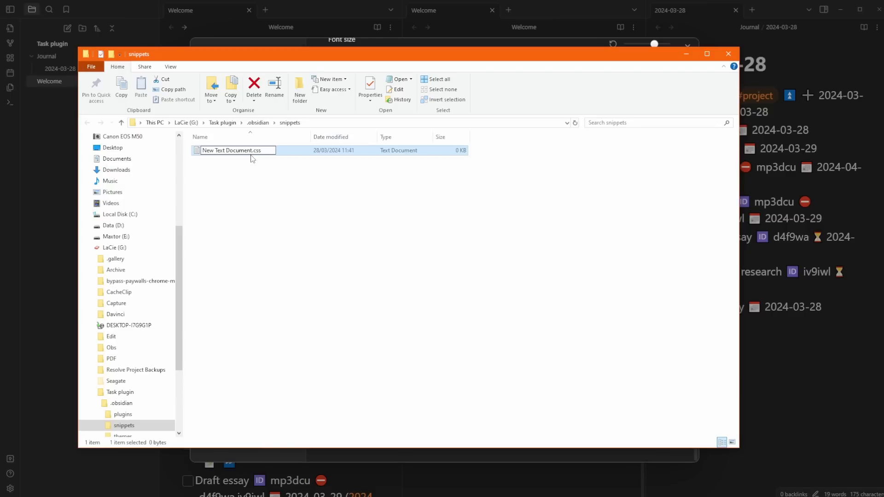
Step: Rename the new file as Additions.css and accept the extension change
drag(252, 150, 203, 150)
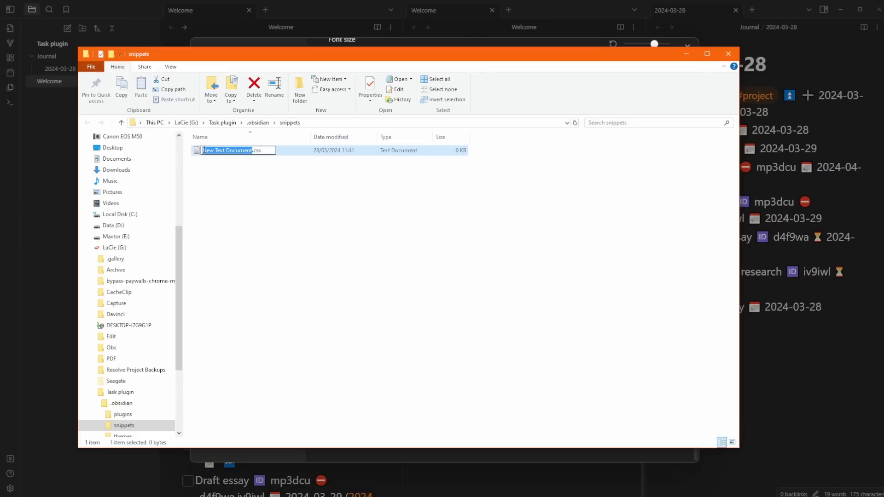
text(Additions)
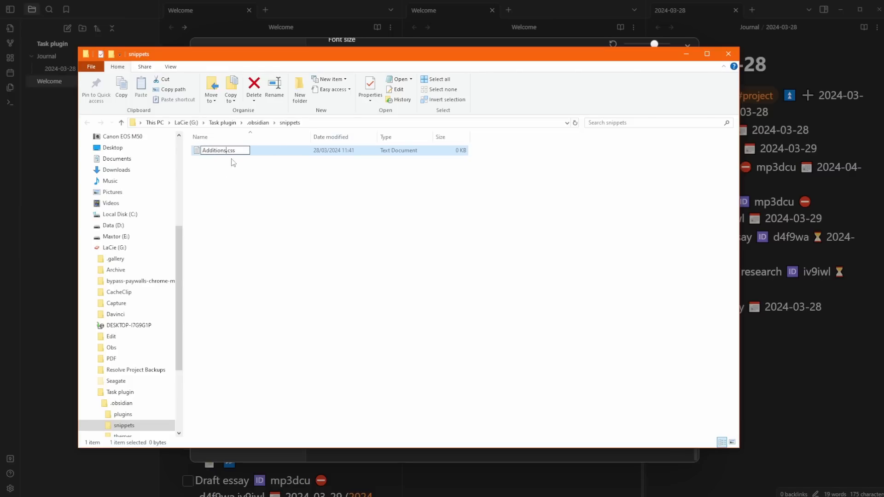
click(254, 178)
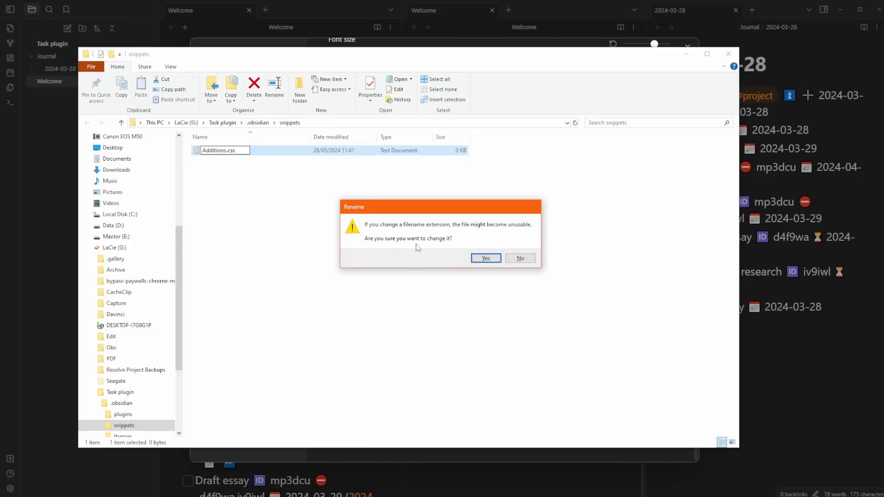
click(486, 258)
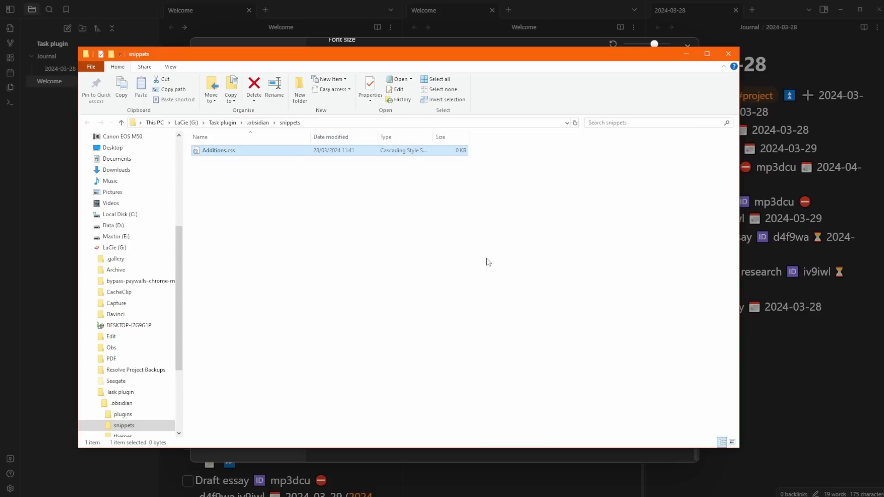
Step: Copy the guide's CSS snippet that replaces backlinks with icons into Additions.css and save the file
double_click(384, 152)
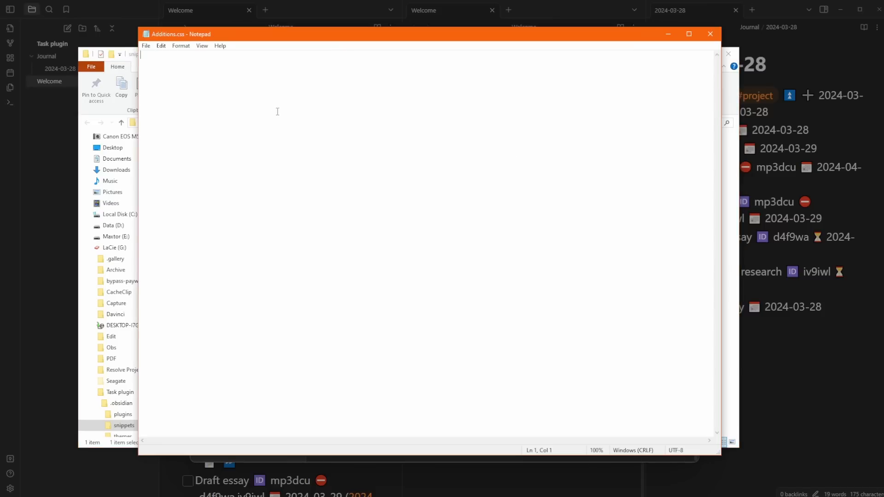
scroll(359, 209, down, 7)
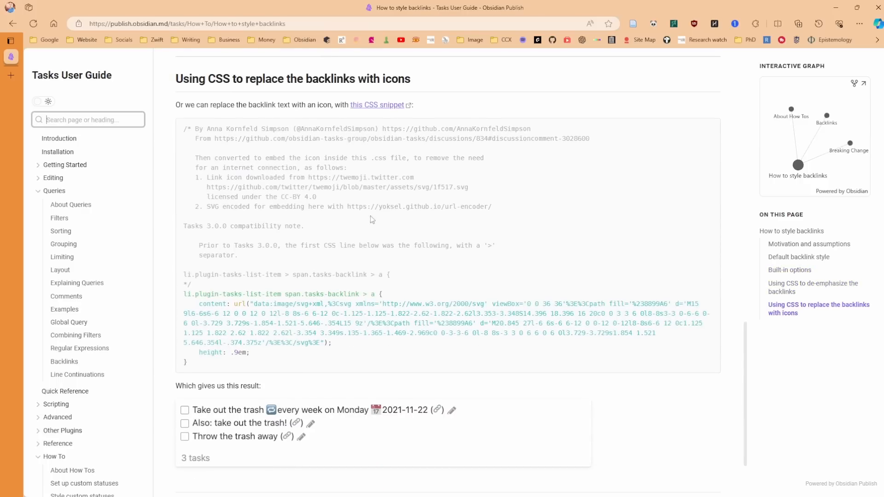
drag(210, 366, 187, 126)
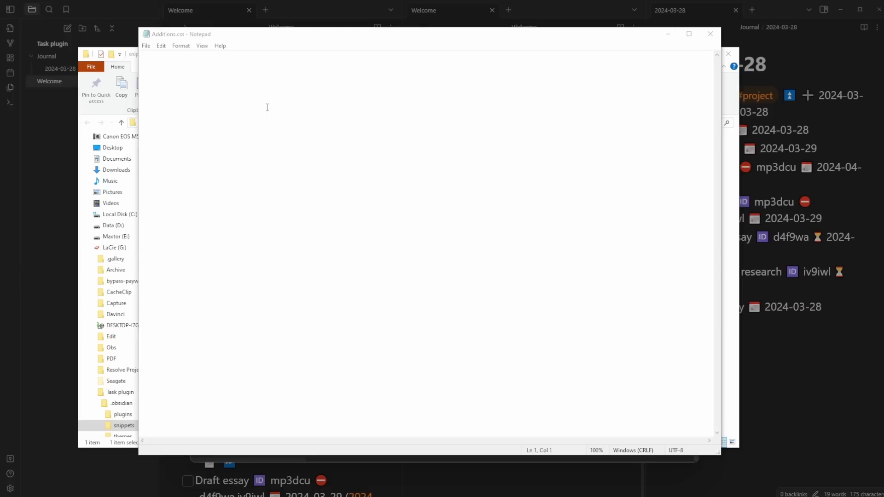
click(214, 75)
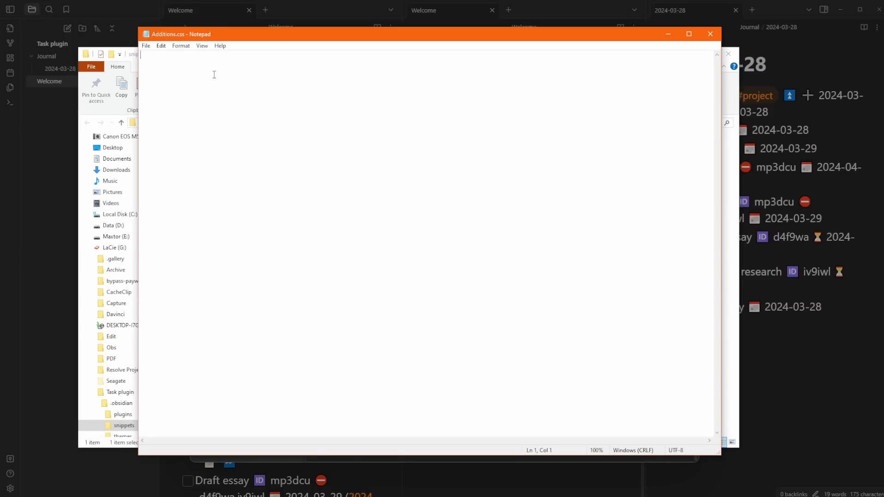
key(ctrl+v)
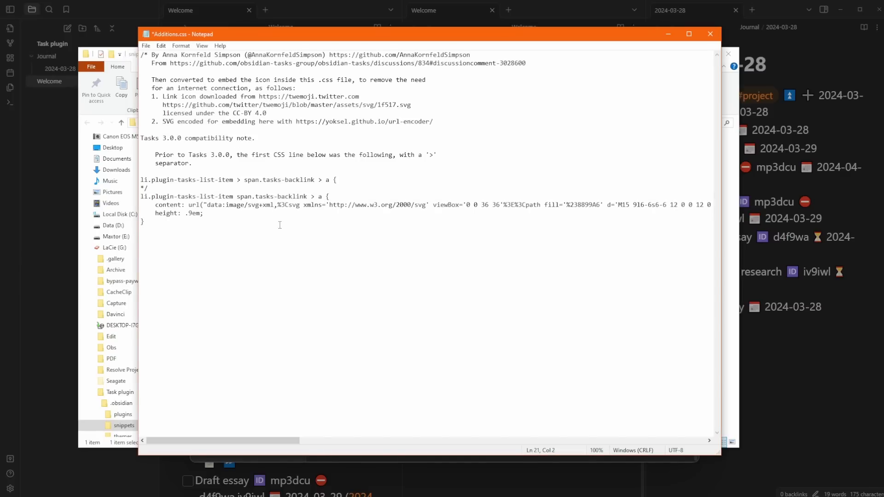
key(ctrl+s)
click(146, 46)
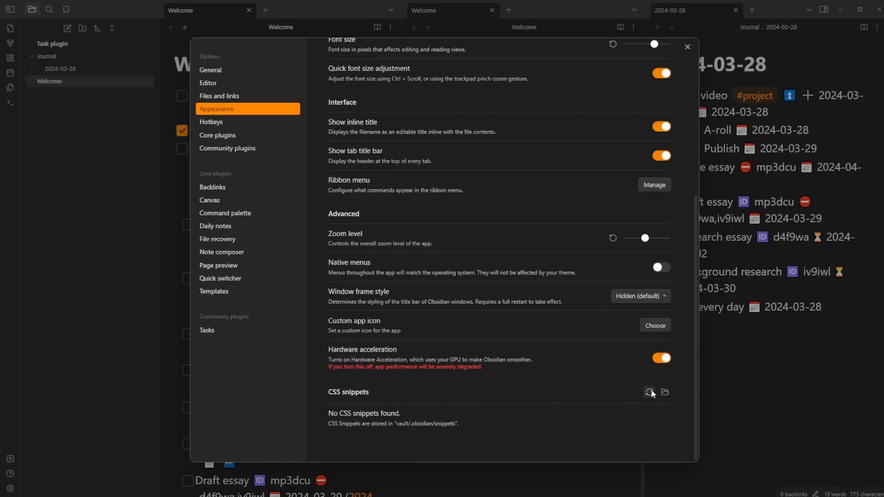
Step: Reload Obsidian's CSS snippets, enable the Additions snippet, and try a backlink icon in the Welcome note's query results
click(649, 392)
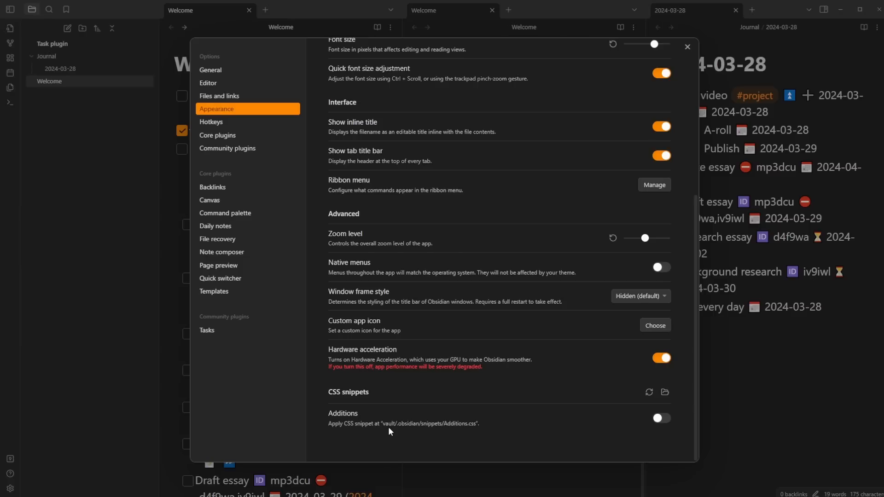
click(659, 419)
click(801, 386)
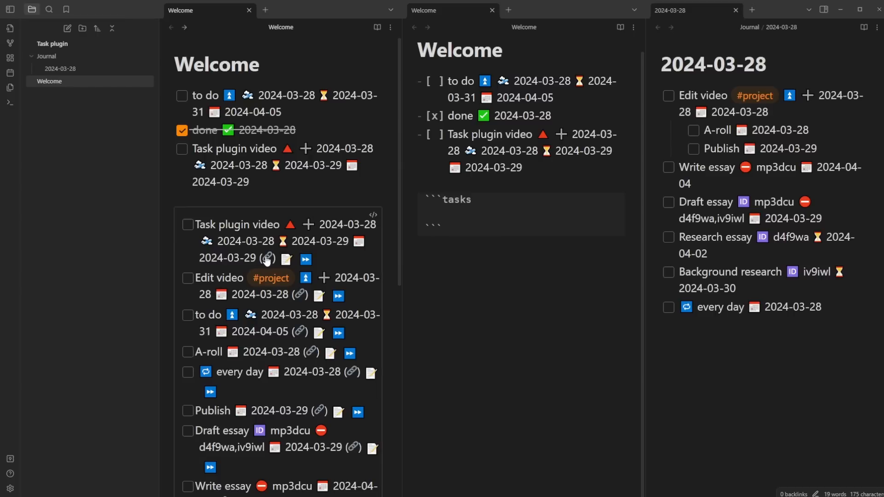
click(267, 258)
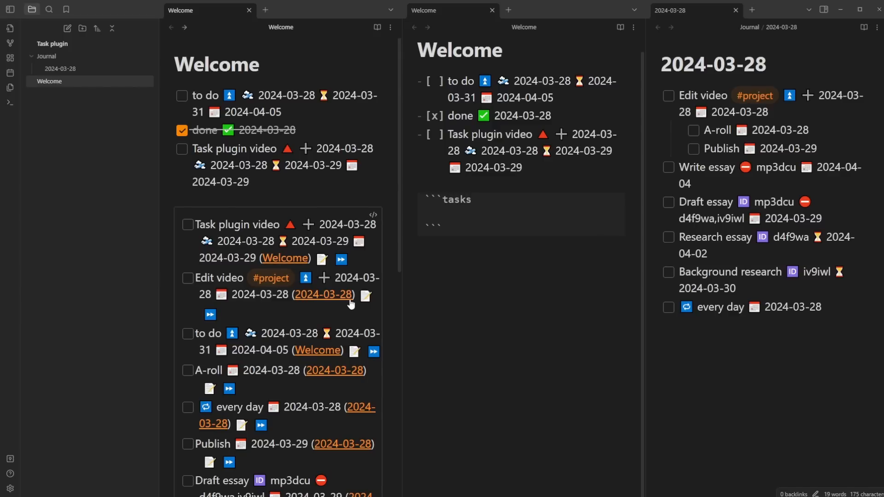
Step: Add an "Essay project" heading above the Write essay task in the 2024-03-28 note and follow the every-day task's backlink to that section and back
scroll(351, 303, down, 3)
scroll(347, 267, down, 3)
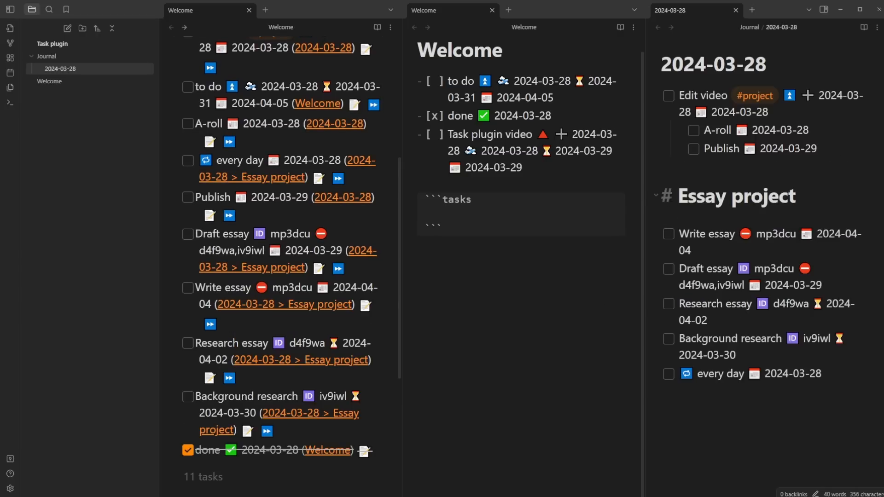
click(671, 193)
click(696, 177)
click(696, 171)
click(726, 246)
click(713, 198)
click(690, 180)
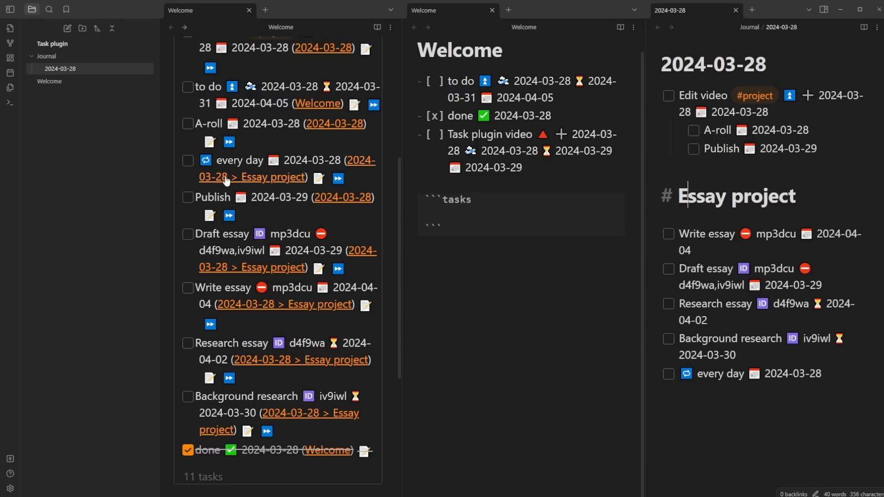
click(281, 179)
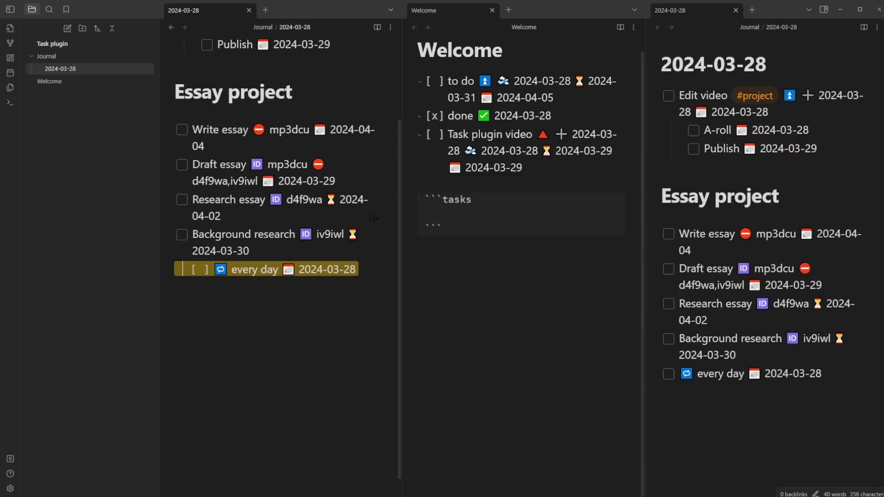
key(ctrl+alt+Left)
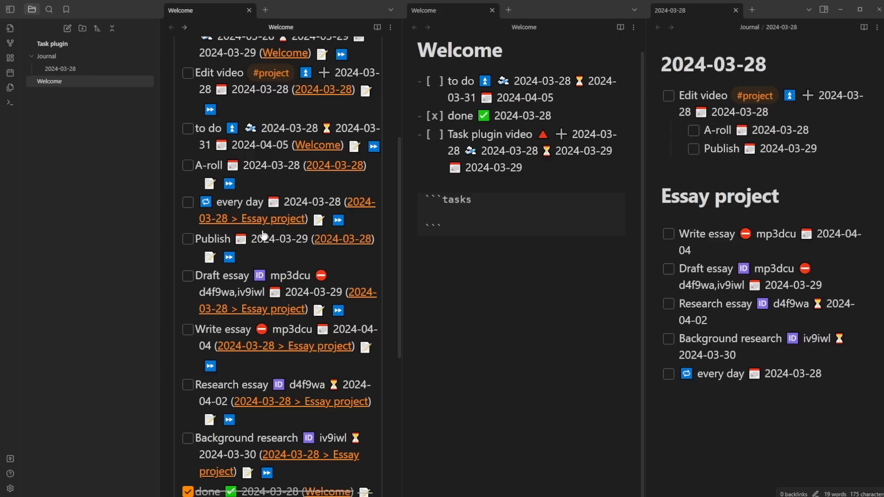
Step: Add a level-two "Second section" heading above the Research essay task in the 2024-03-28 note
click(731, 329)
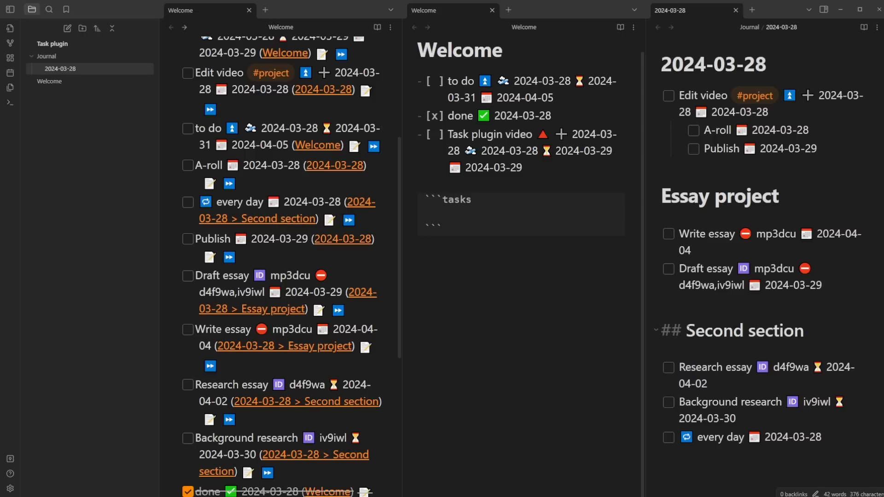
click(682, 317)
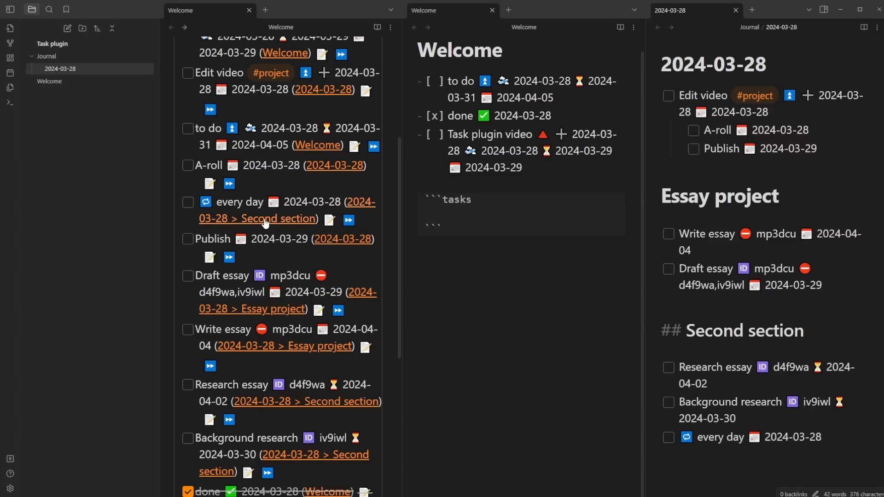
scroll(317, 235, up, 3)
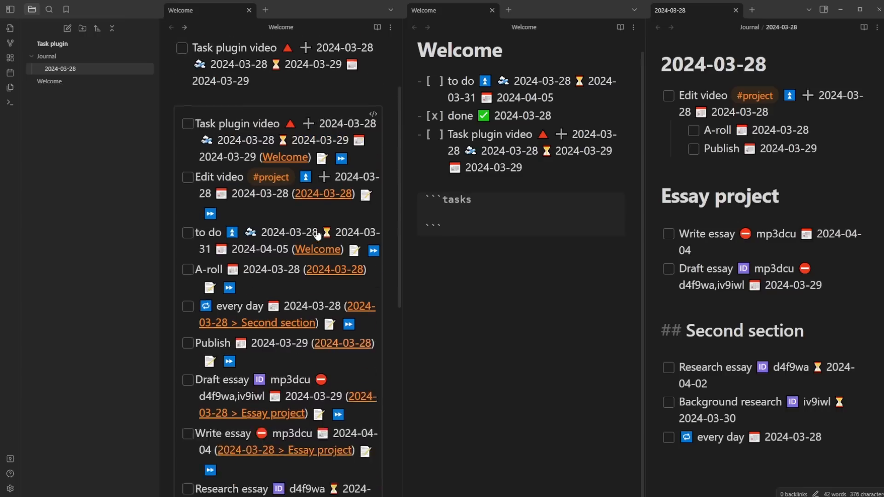
scroll(317, 232, down, 1)
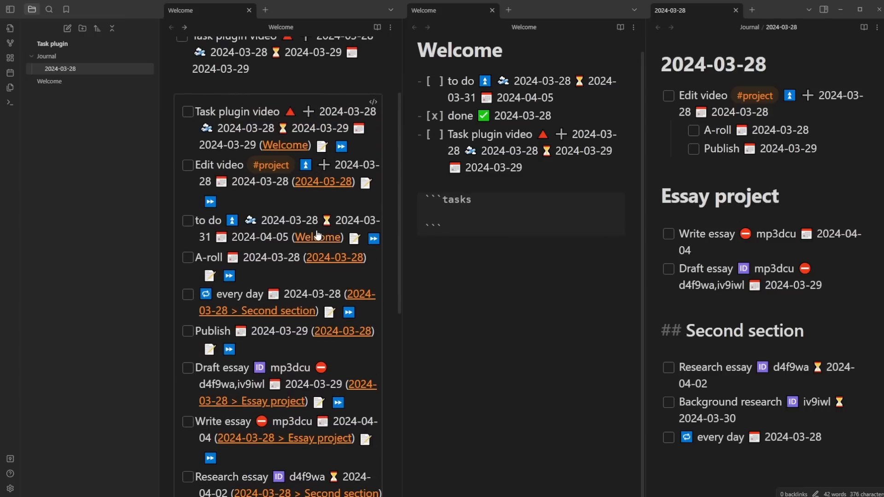
Step: Re-enable the Additions CSS snippet in the Appearance settings and return to the notes
click(10, 488)
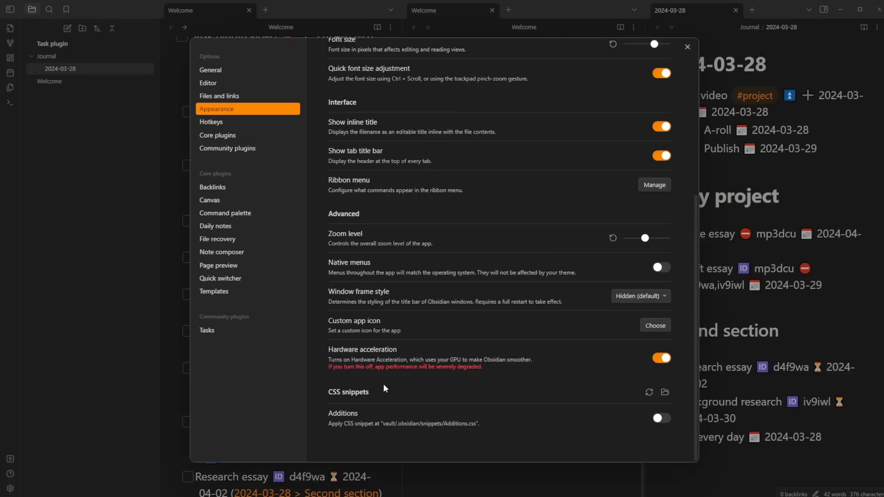
click(658, 418)
click(119, 292)
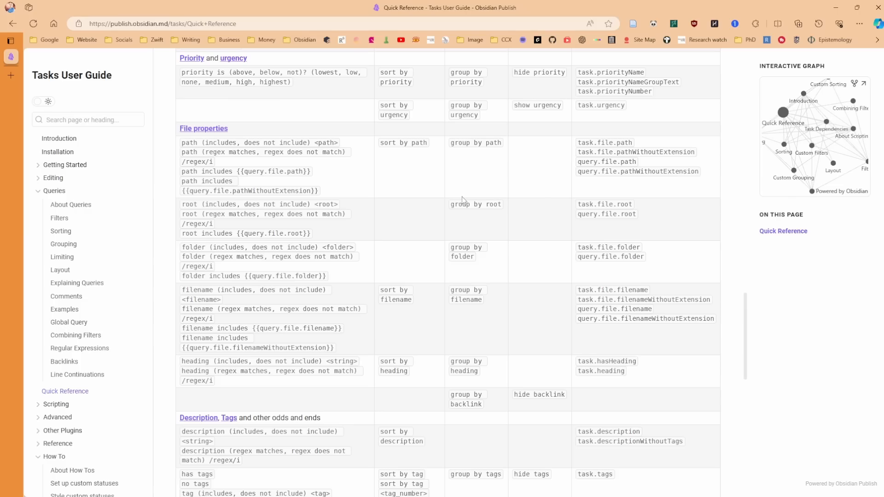
Step: Examine the file properties, description and tags query options in the Tasks guide's Quick Reference table
scroll(462, 197, up, 8)
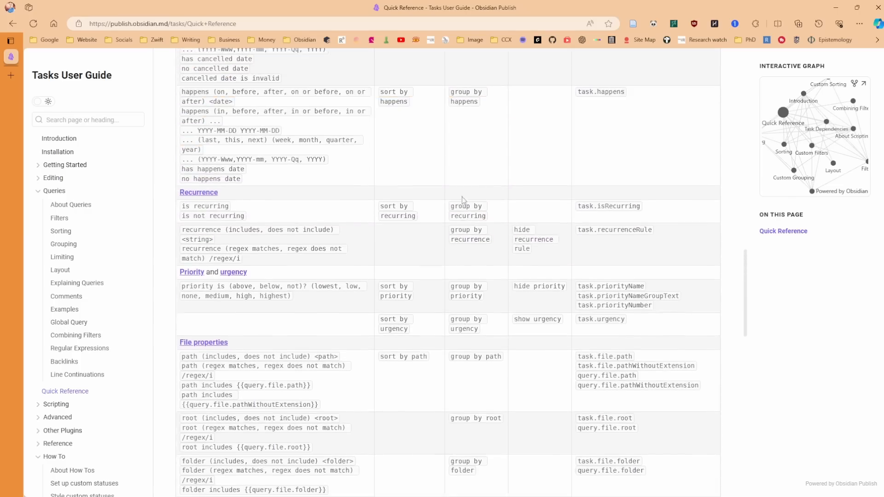
scroll(418, 116, down, 5)
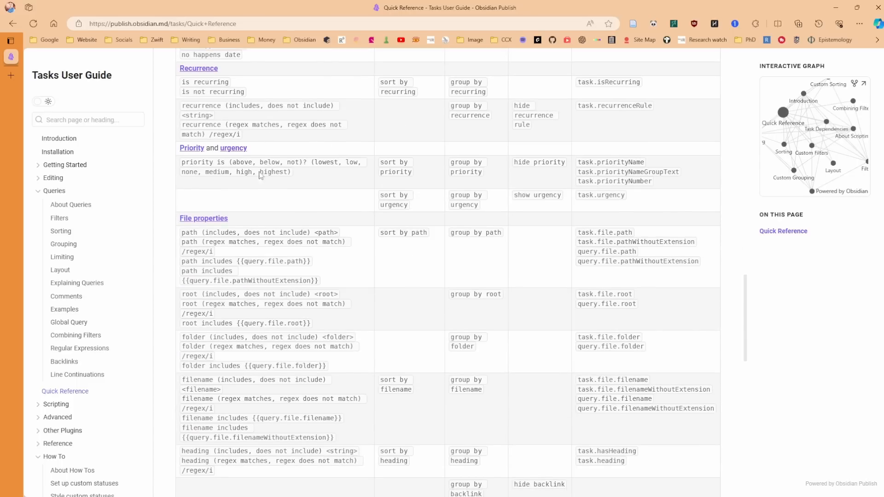
scroll(381, 288, down, 9)
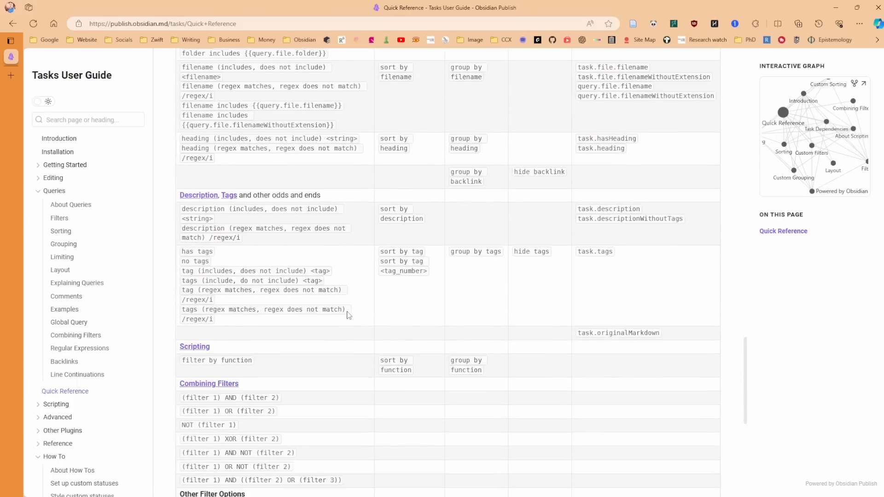
scroll(362, 317, up, 3)
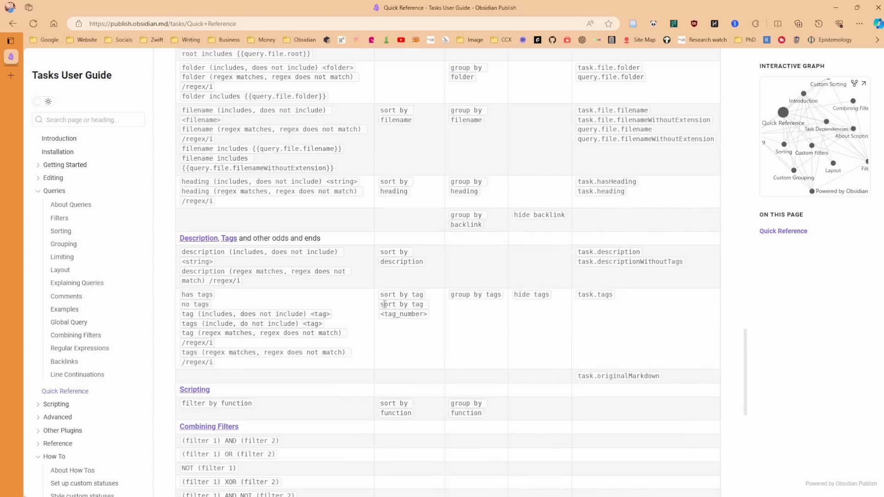
scroll(371, 310, up, 2)
scroll(371, 310, up, 3)
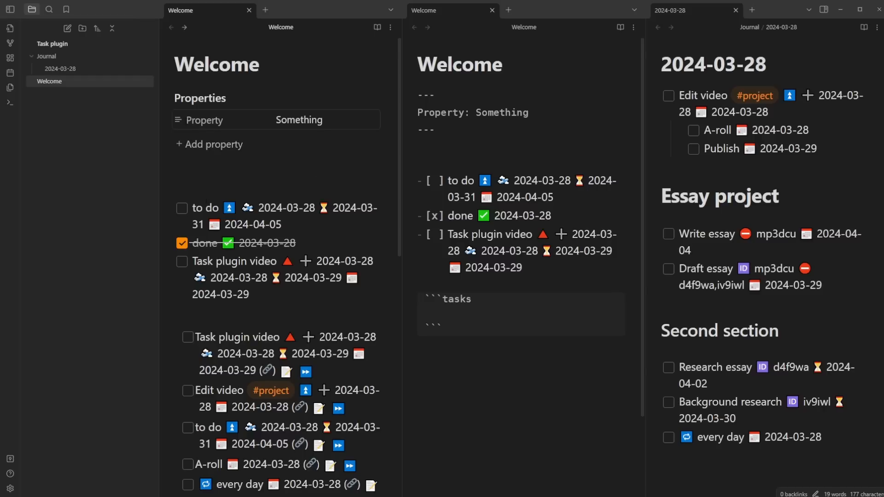
Step: Add an aliases property with the value Hello to the Welcome note's properties
click(303, 120)
drag(436, 131, 415, 90)
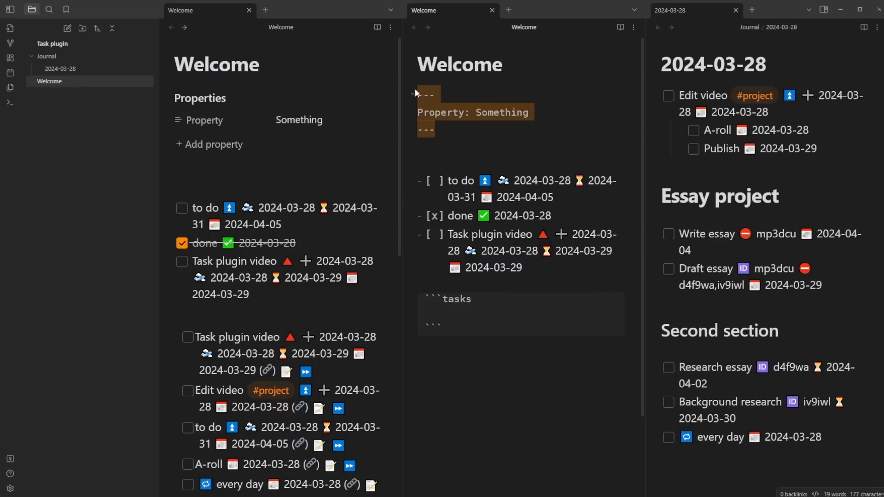
click(477, 128)
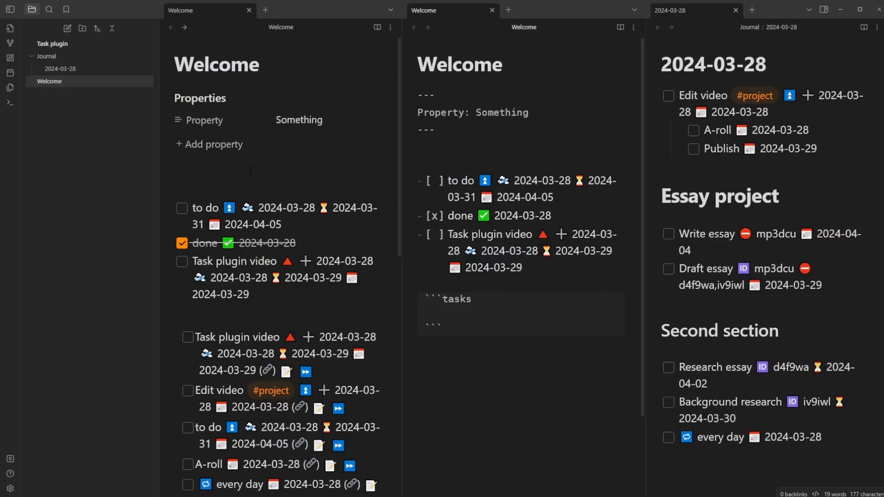
click(208, 145)
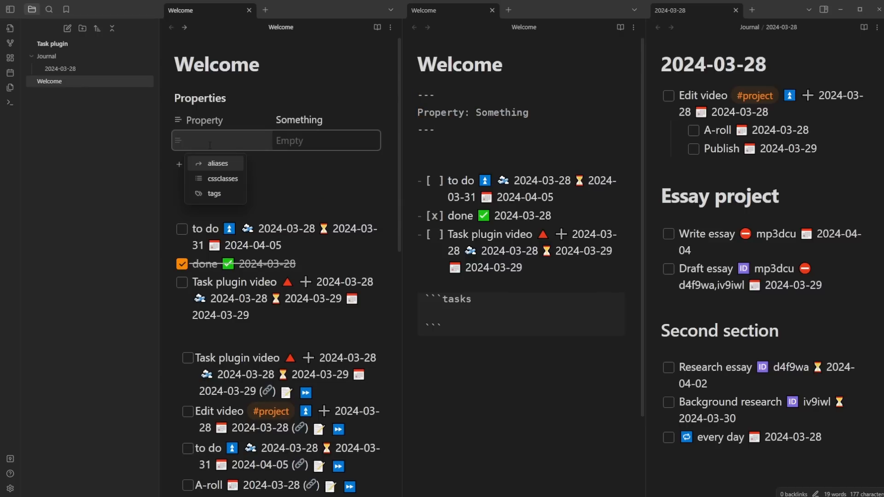
click(226, 167)
text(Hello)
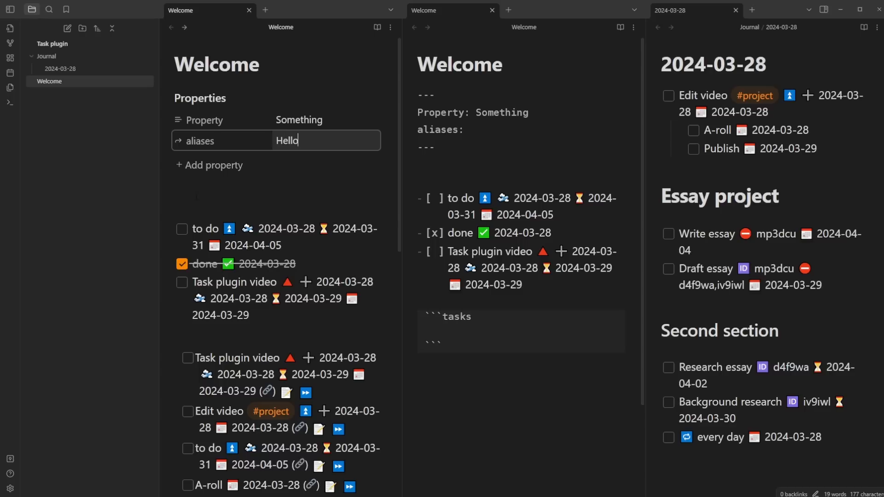
click(221, 195)
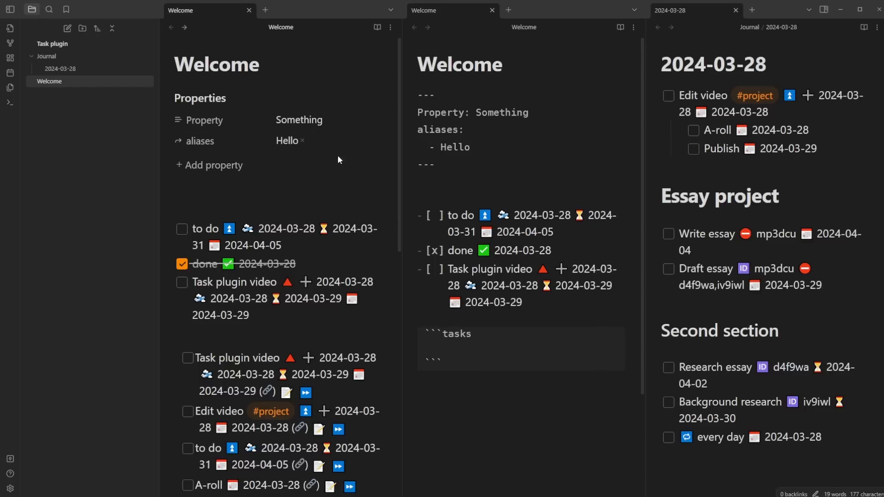
Step: Add the filter "path includes wel" to the tasks query in the Welcome note
scroll(281, 258, down, 5)
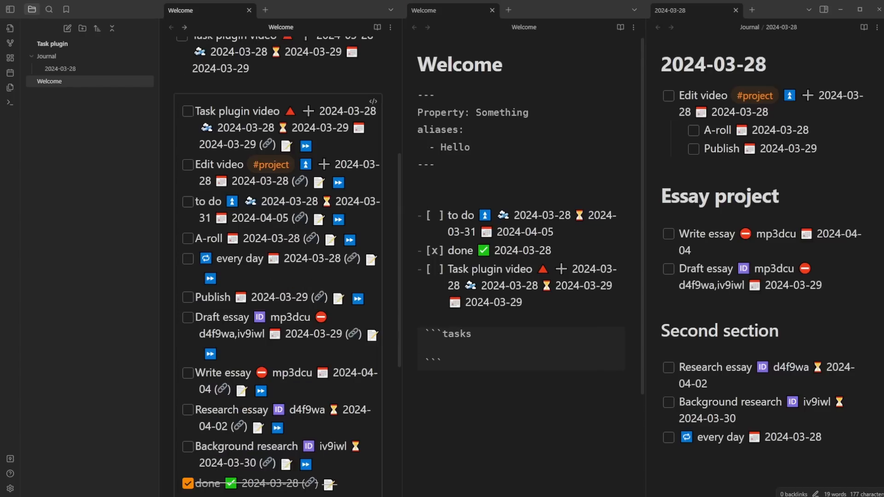
scroll(282, 266, down, 2)
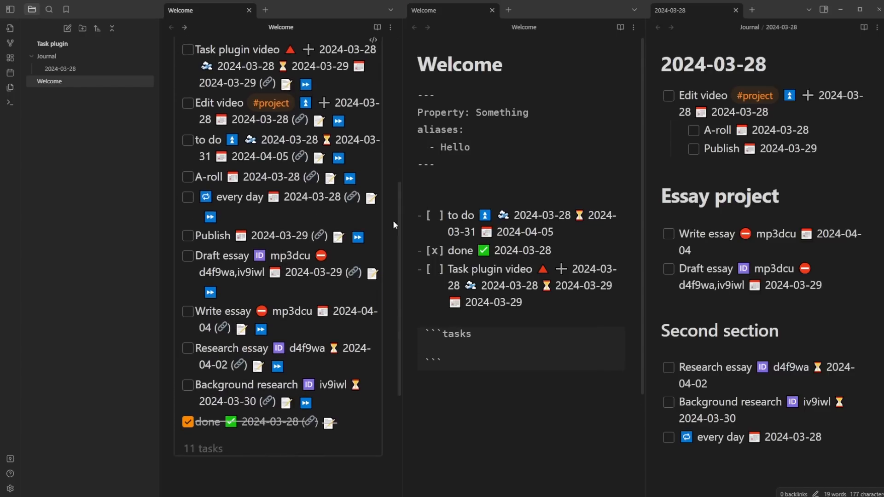
drag(477, 152, 417, 112)
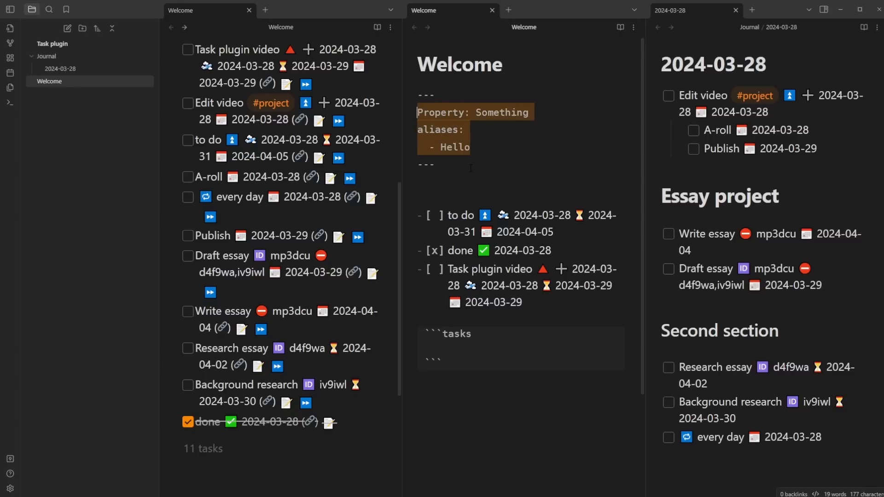
click(465, 349)
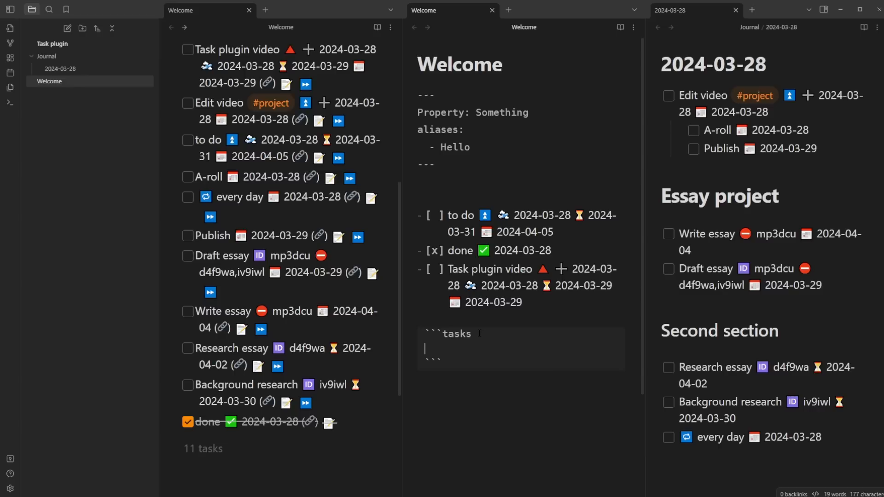
text(path includes wel)
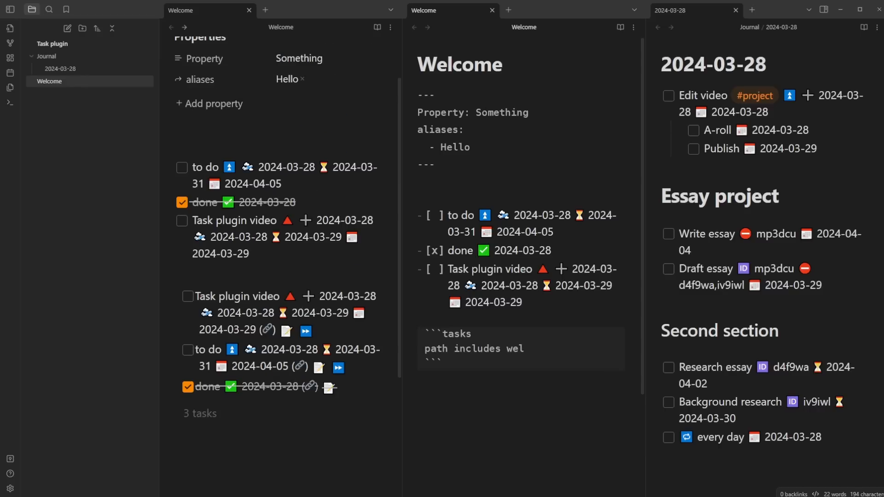
drag(452, 64, 408, 73)
click(476, 333)
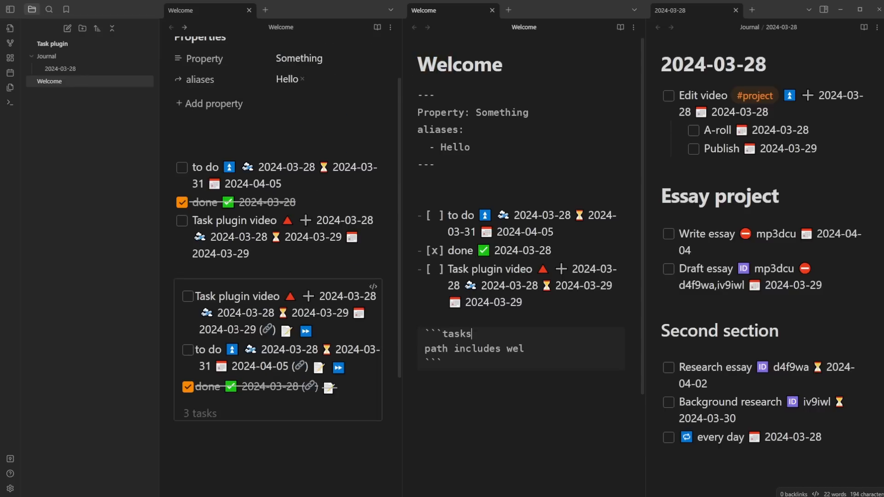
Step: Change the tasks query filter in the Welcome note to "path does not include wel" and review the rendered tasks
click(255, 167)
click(263, 202)
click(264, 221)
click(453, 349)
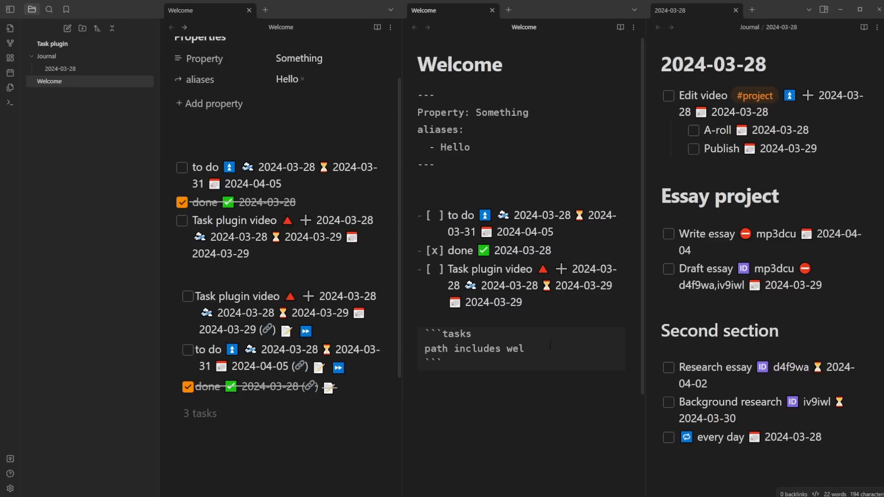
text(does not)
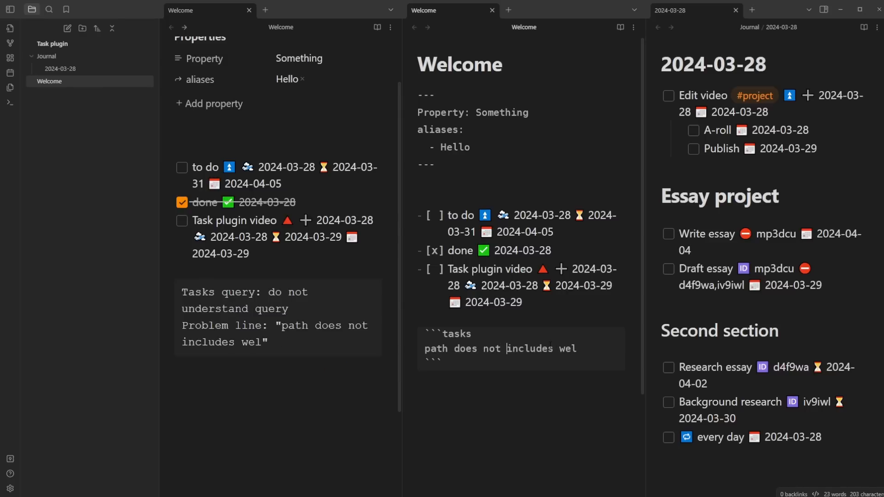
key(Delete)
key(End)
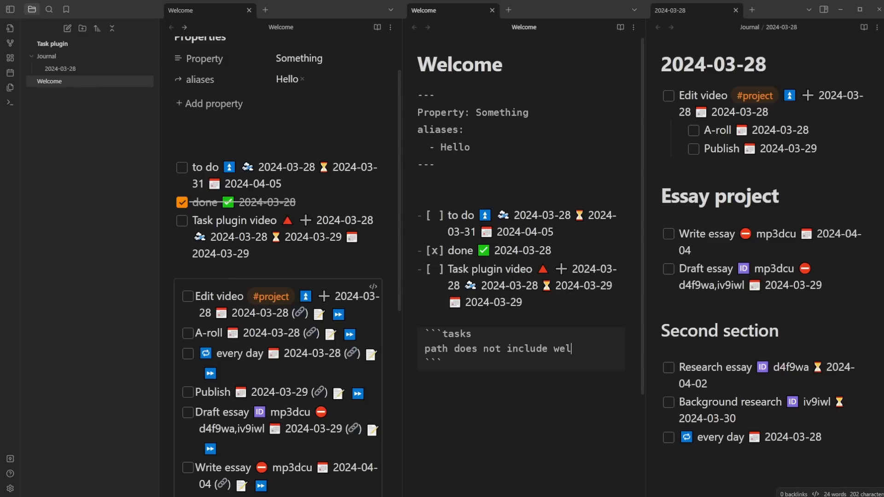
scroll(260, 302, down, 3)
scroll(203, 74, up, 2)
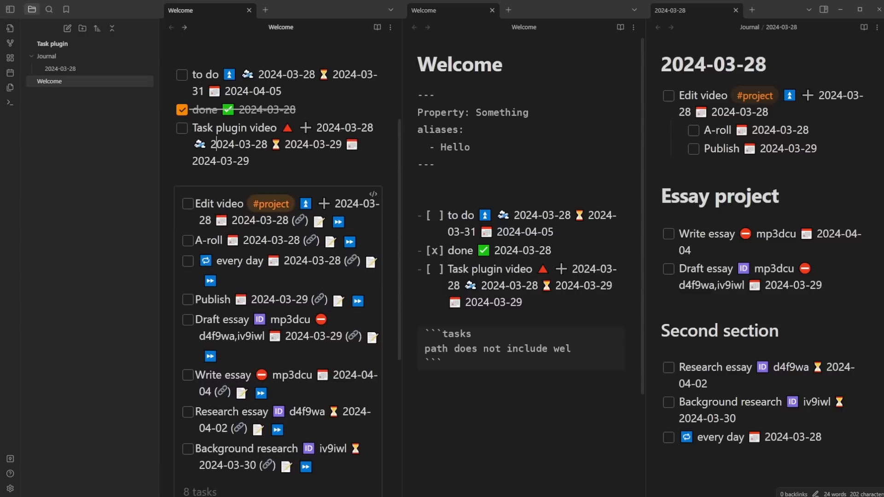
Step: Replace the tasks query's path filter with "filename does not include 2024"
double_click(561, 348)
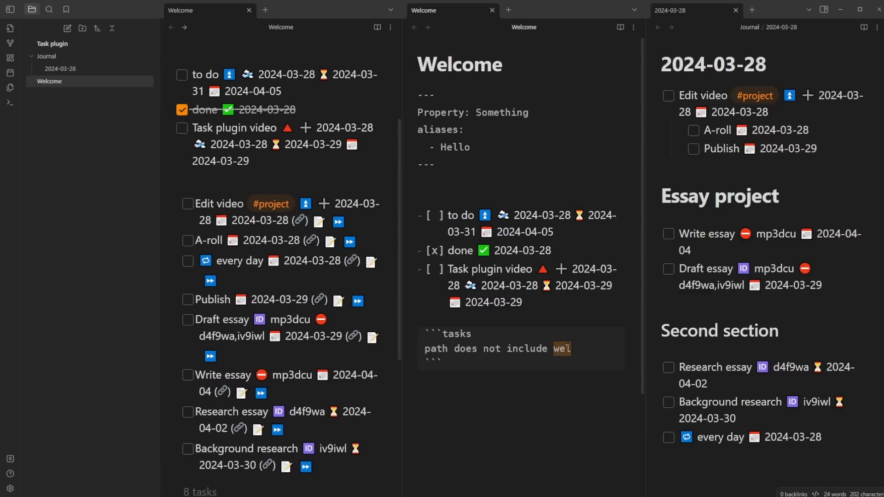
text(J)
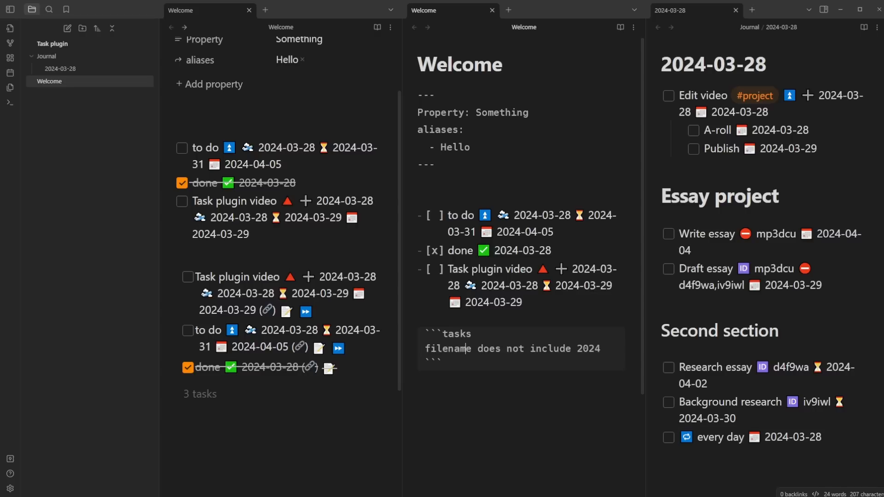
drag(577, 348, 606, 349)
Step: Change the tasks query filter to "filename includes 2024" and review the rendered task list
click(604, 349)
key(BackSpace)
text(3)
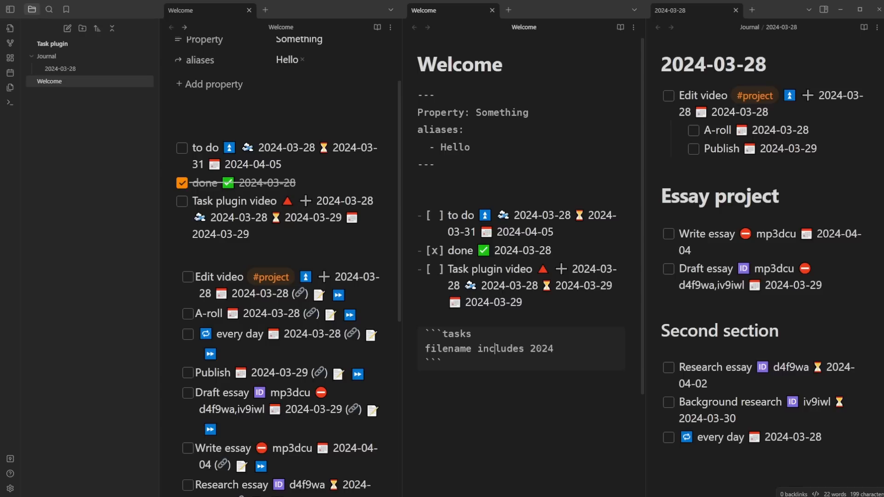
scroll(371, 323, down, 3)
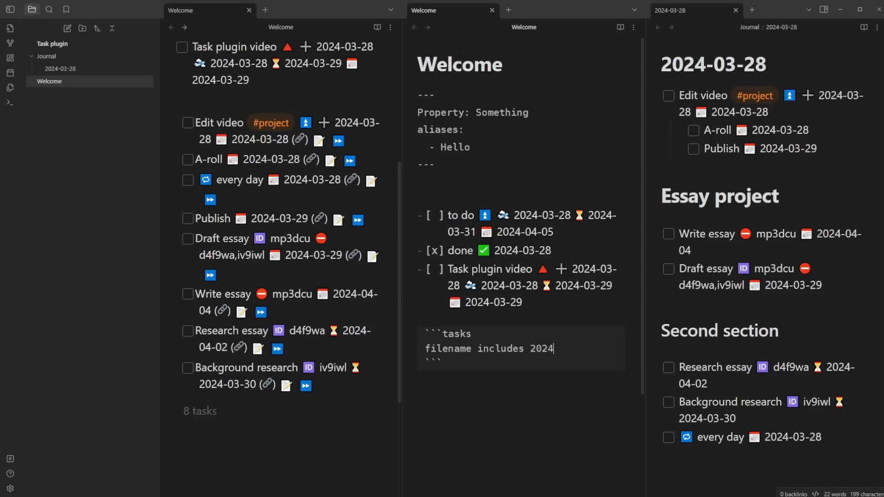
key(shift+Left)
key(shift+Left)
key(shift+Left)
key(shift+Left)
click(507, 349)
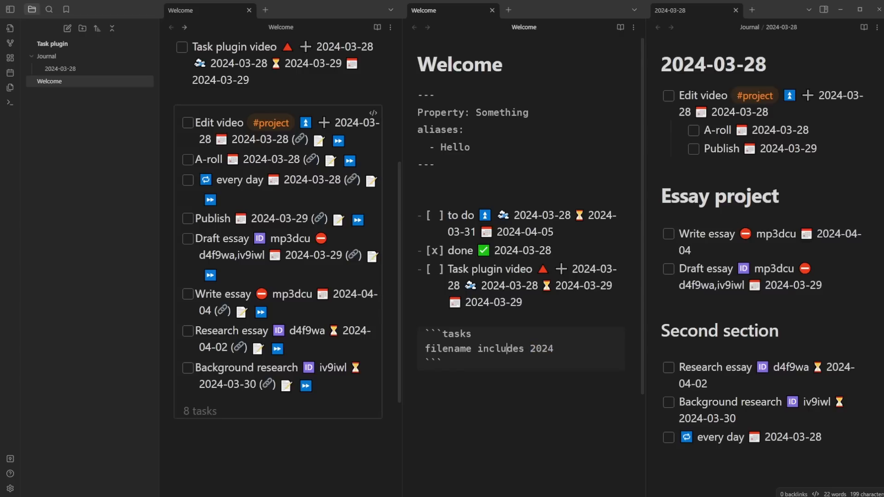
scroll(359, 317, up, 1)
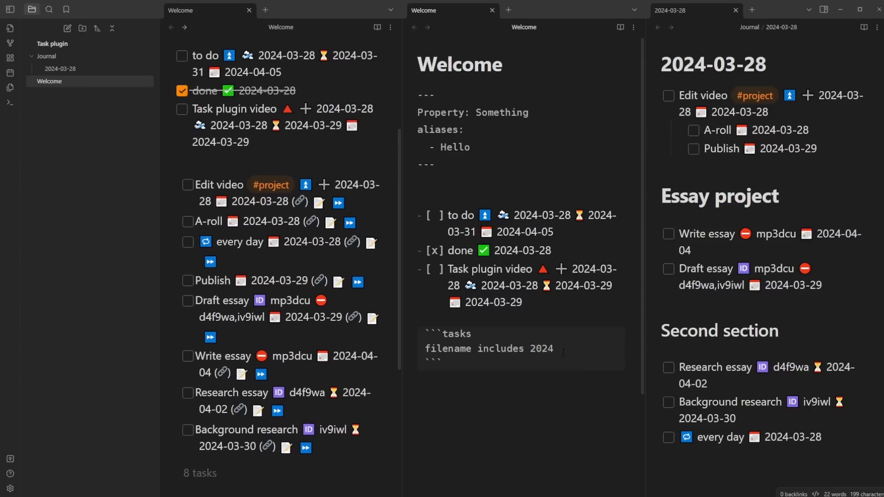
Step: Replace the query filter with "description includes video" and inspect the Edit video task's description in its edit dialog
drag(556, 349, 424, 348)
text(description includes video)
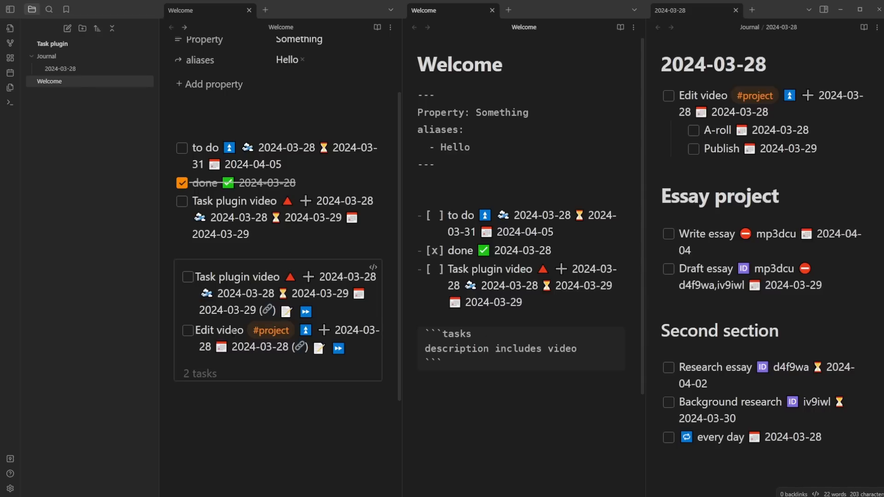
click(318, 348)
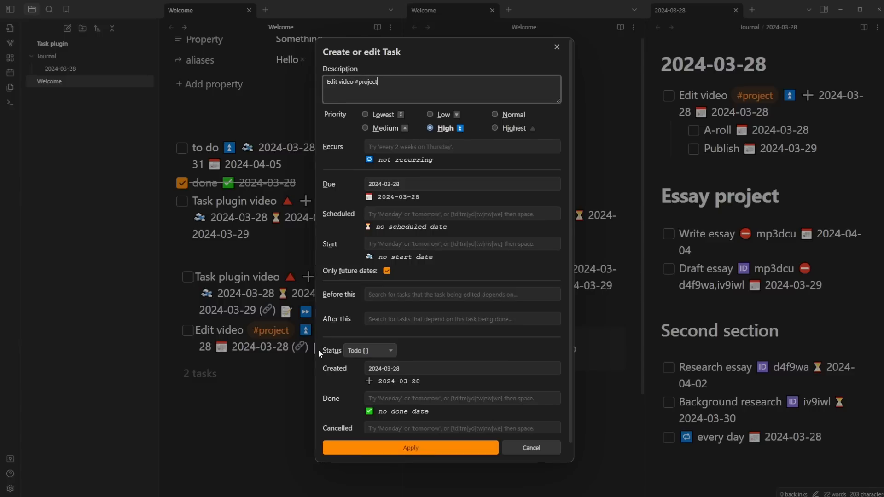
drag(353, 81, 339, 82)
click(239, 258)
Step: Replace the query filter with "no tags" and look through the combining filters in the Tasks guide's Quick Reference
drag(489, 348, 424, 349)
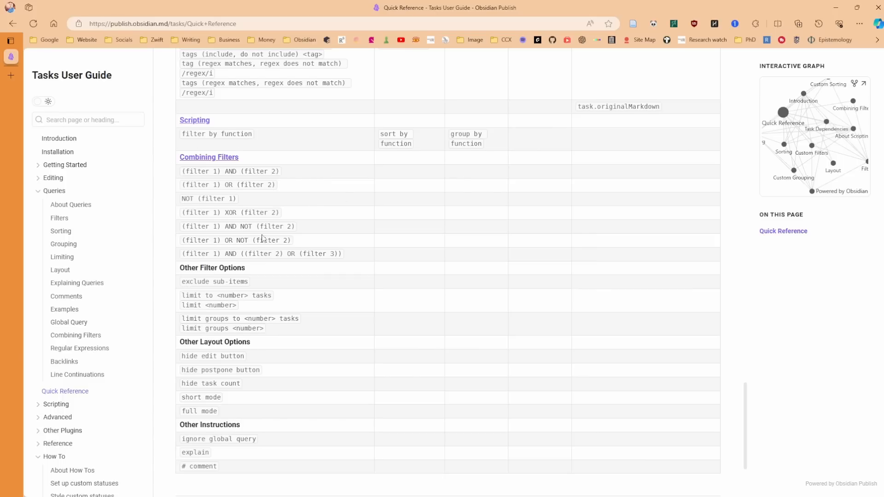
scroll(260, 237, down, 2)
scroll(270, 228, up, 1)
scroll(270, 228, up, 1)
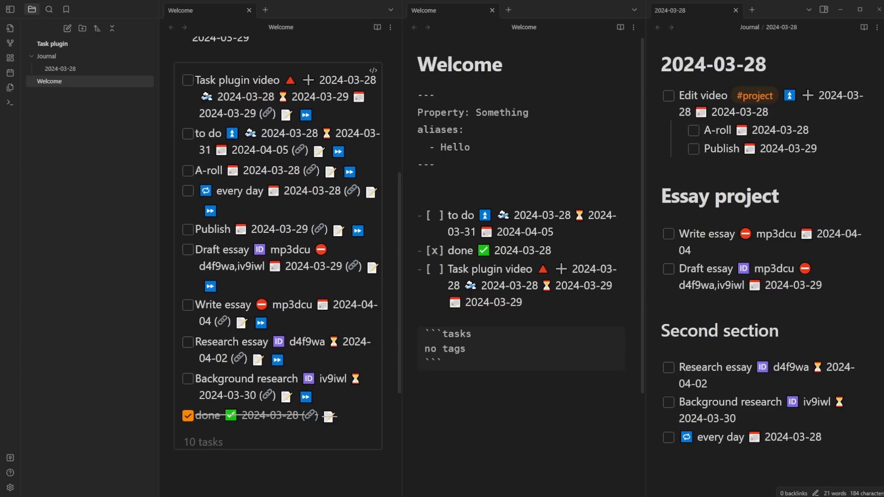
Step: In the query results, set the Task plugin video task to In Progress and mark the "to do" task as done
right_click(189, 83)
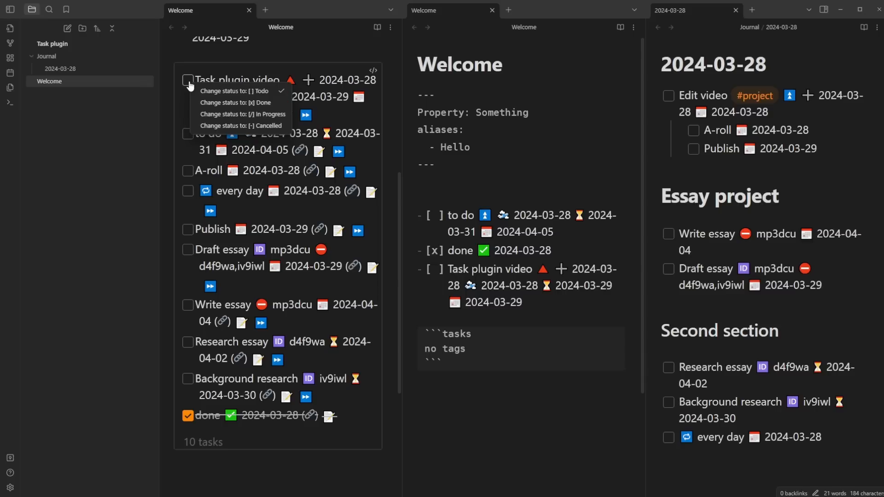
click(247, 114)
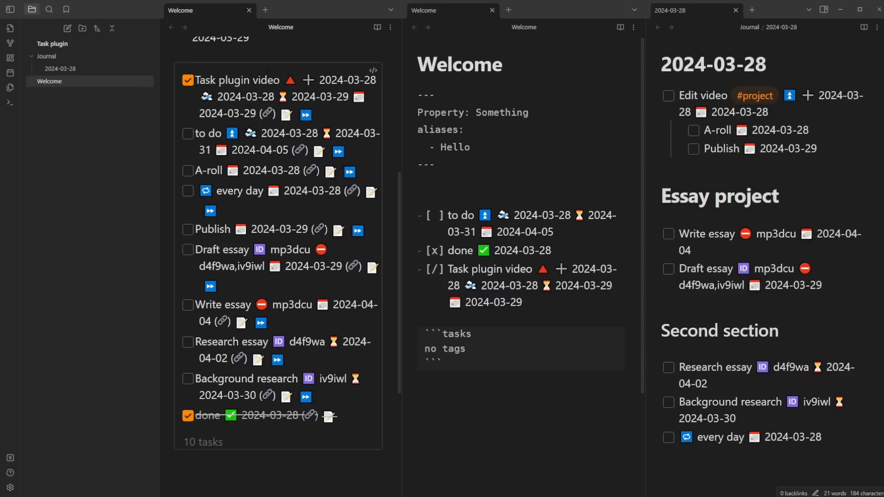
click(187, 133)
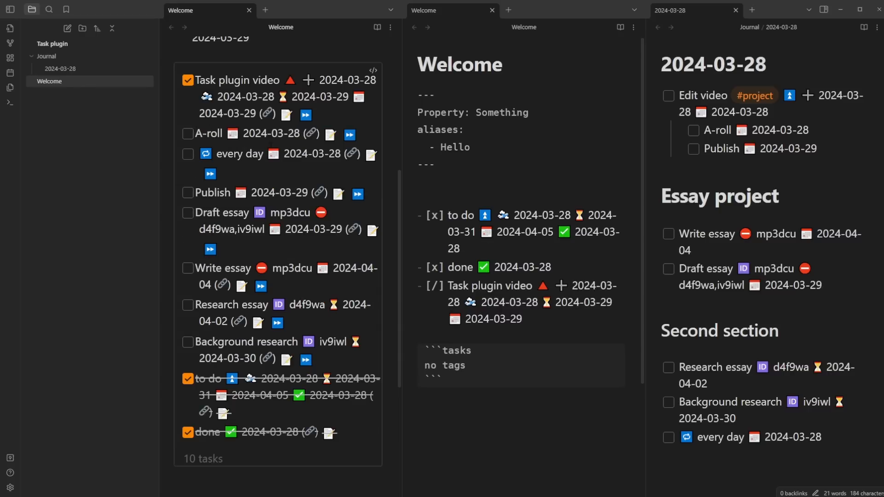
Step: Set the Publish task's status to Cancelled from the query results and go to that task in the 2024-03-28 note
right_click(187, 134)
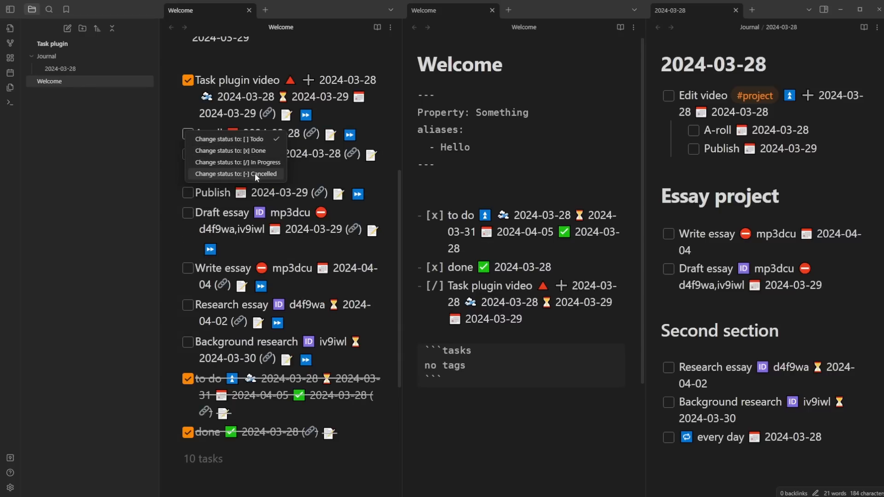
click(327, 176)
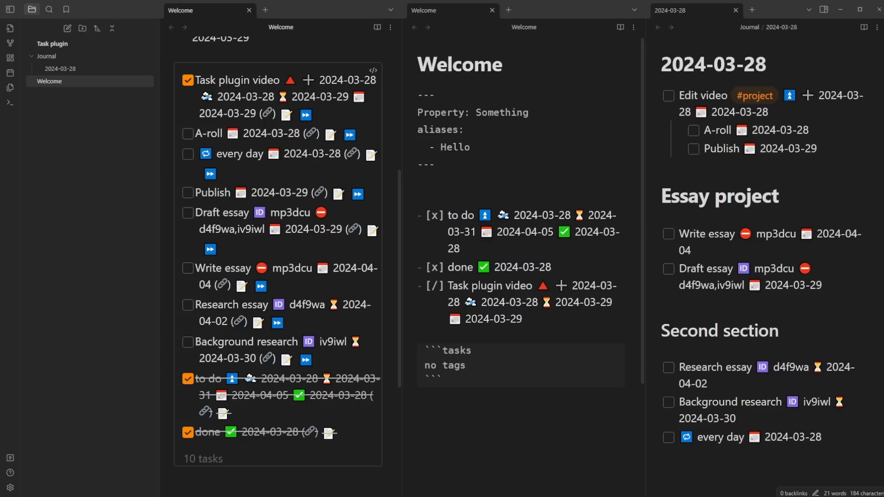
right_click(187, 193)
click(252, 235)
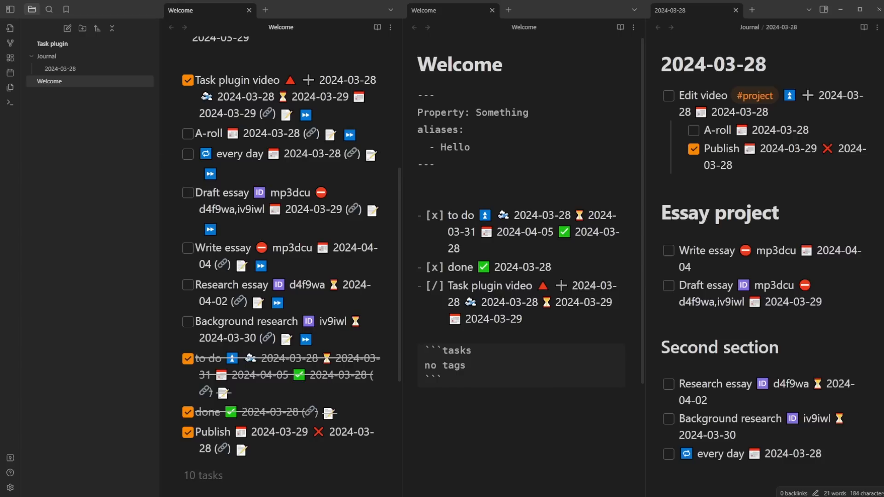
click(834, 148)
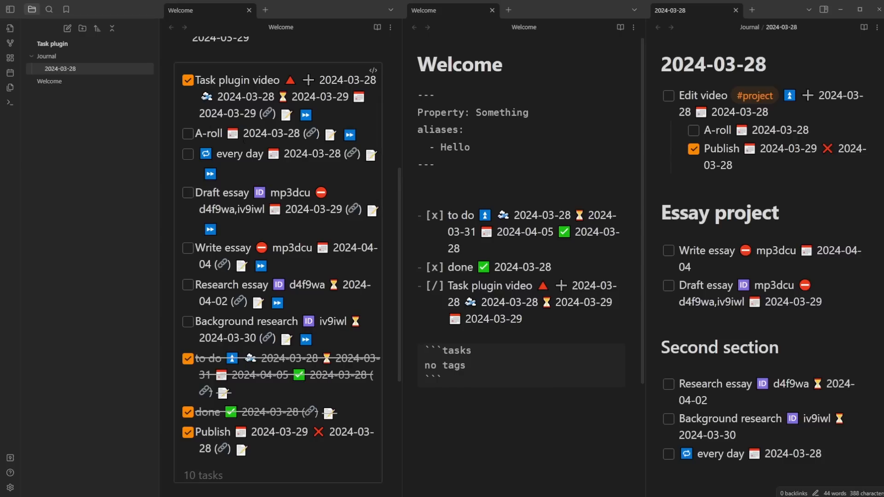